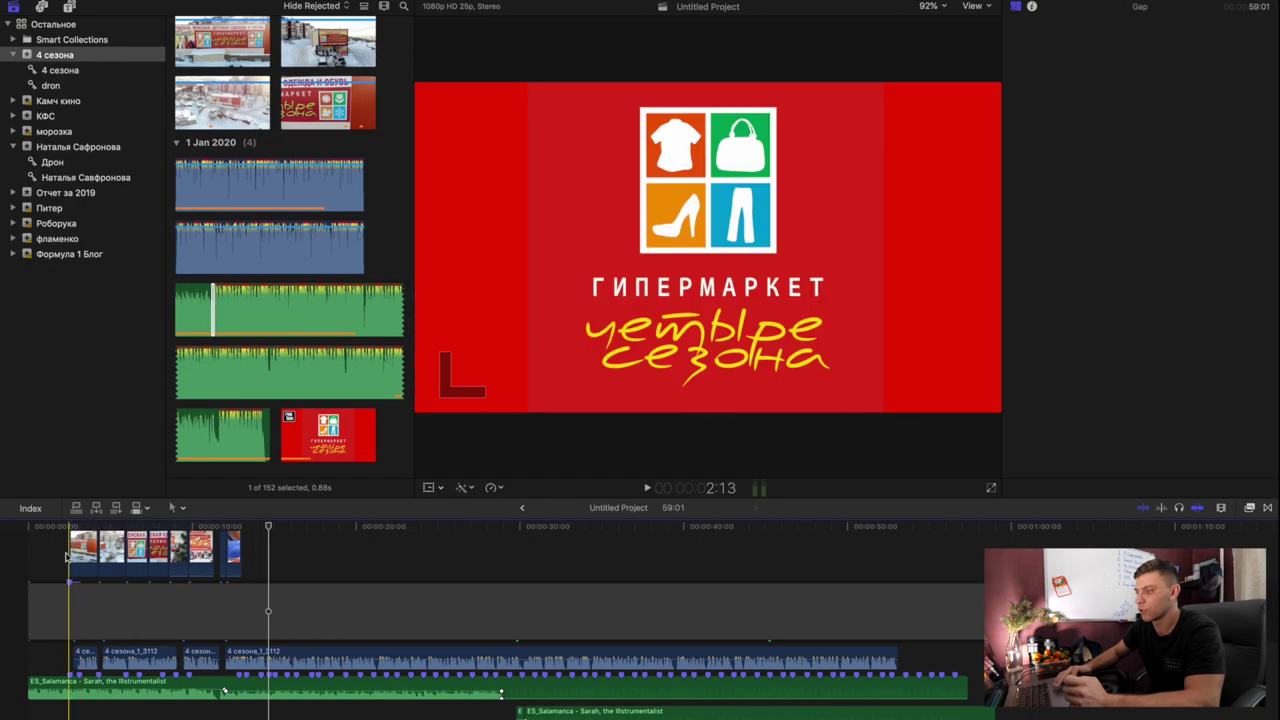
# - Switch to Finder, fit the window on the desktop and look through the folder of store footage
pyautogui.click(318, 580)
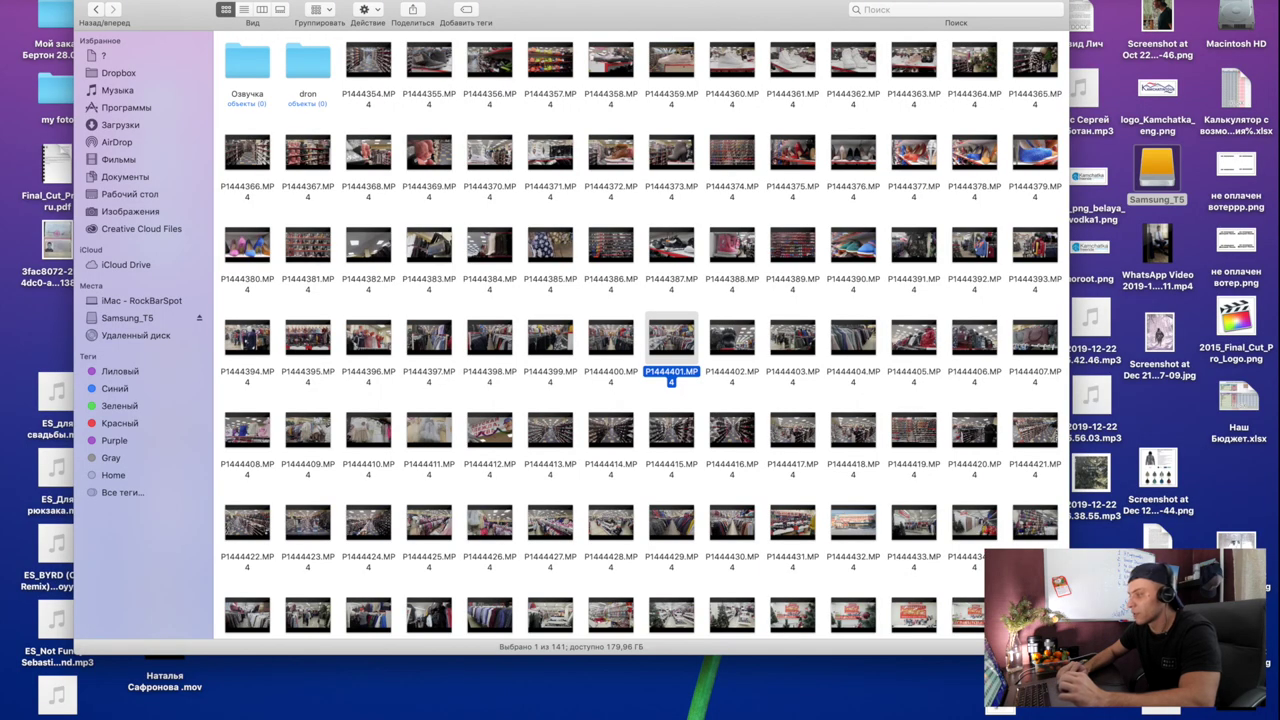
pyautogui.moveTo(1068, 654); pyautogui.dragTo(1069, 677)
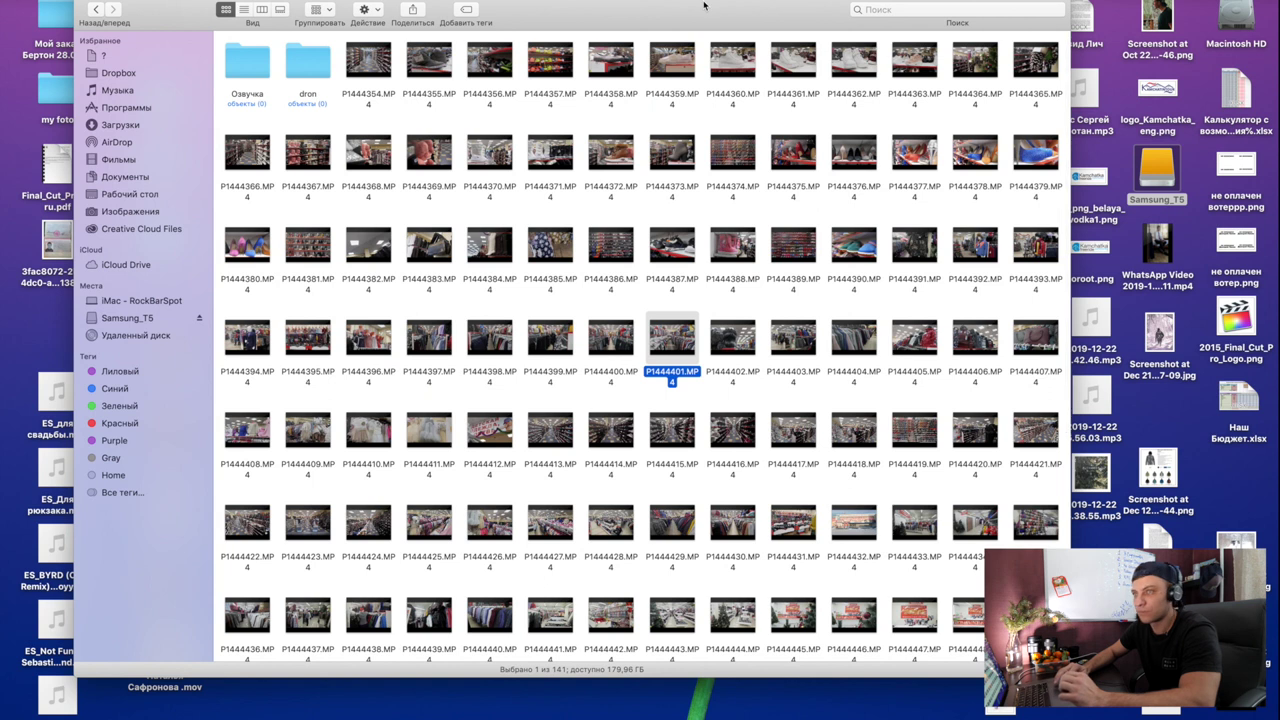
pyautogui.moveTo(704, 6); pyautogui.dragTo(749, 6)
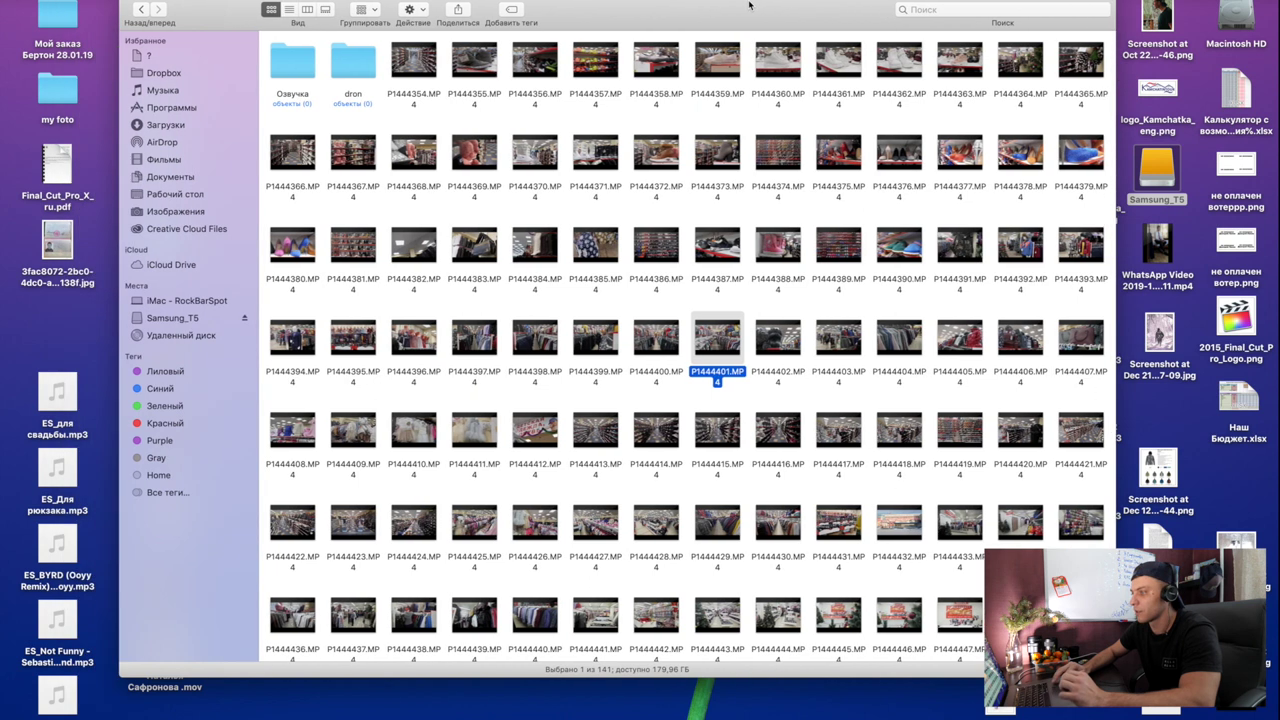
pyautogui.scroll(-10, 430, 240)
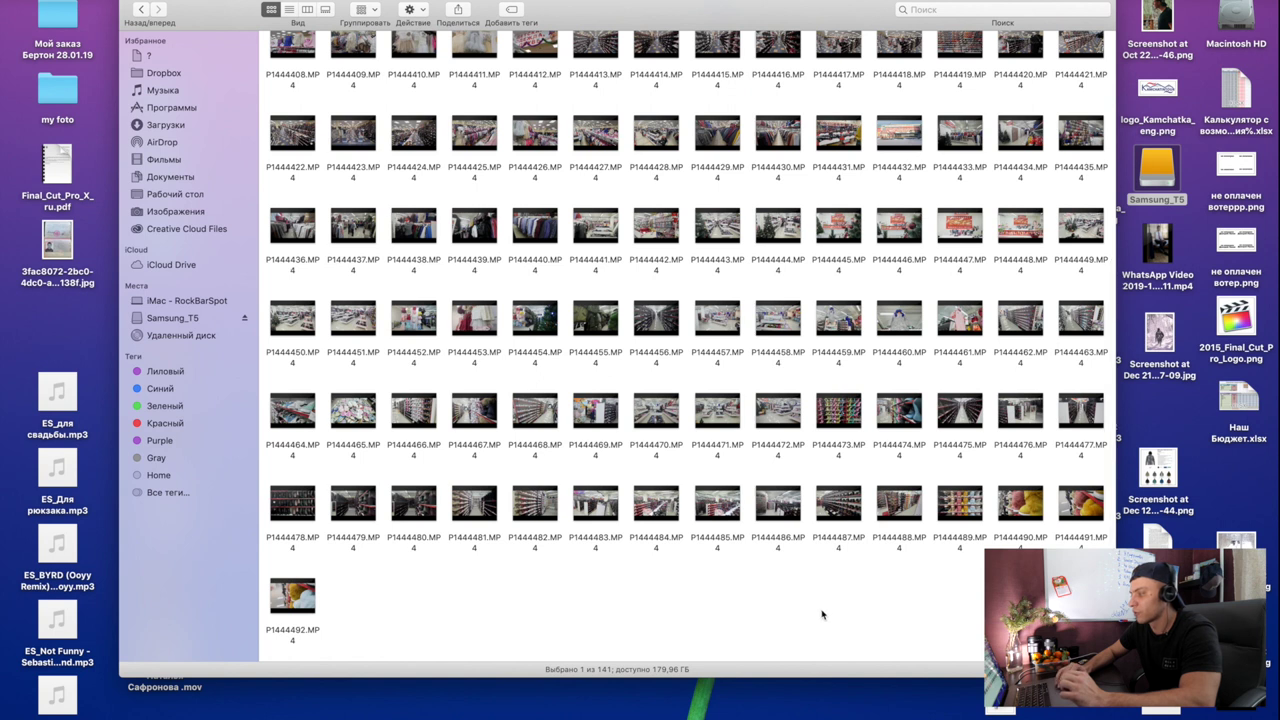
pyautogui.scroll(6, 822, 614)
pyautogui.scroll(3, 808, 389)
pyautogui.click(683, 227)
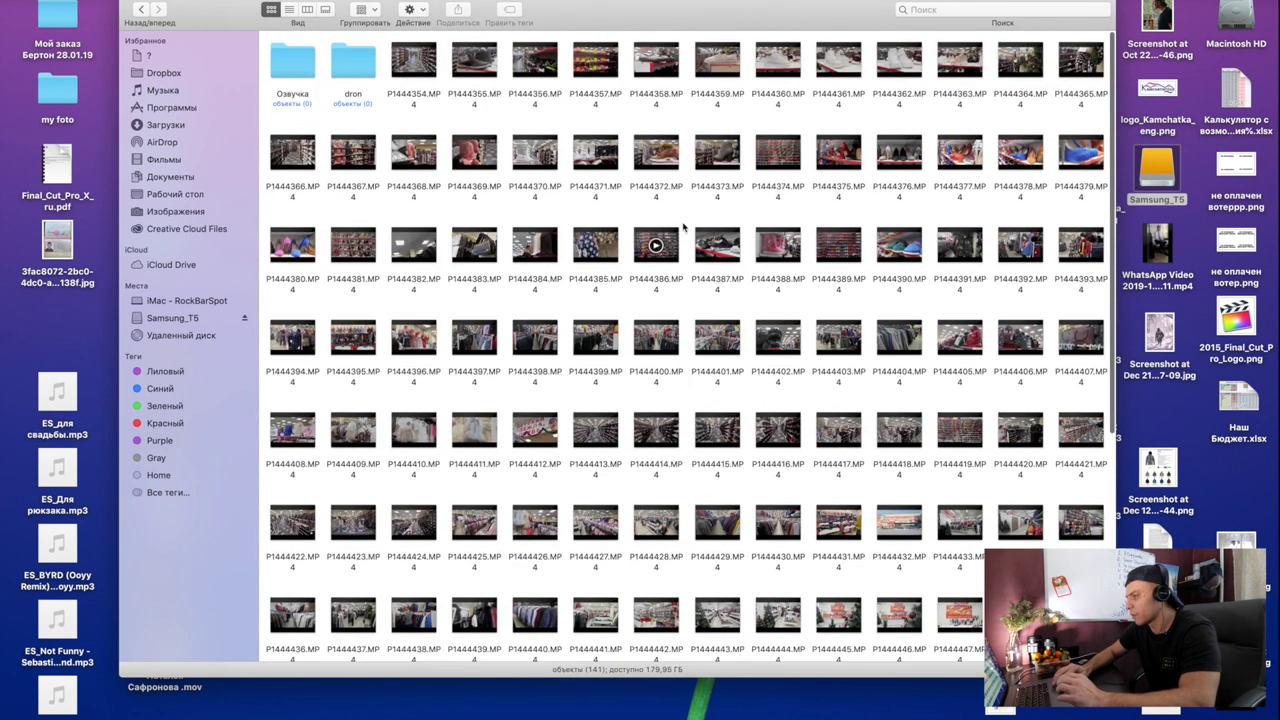
# - Preview several store clips, including P1444373, P1444374, P1444389 and P1444403
pyautogui.press('space')
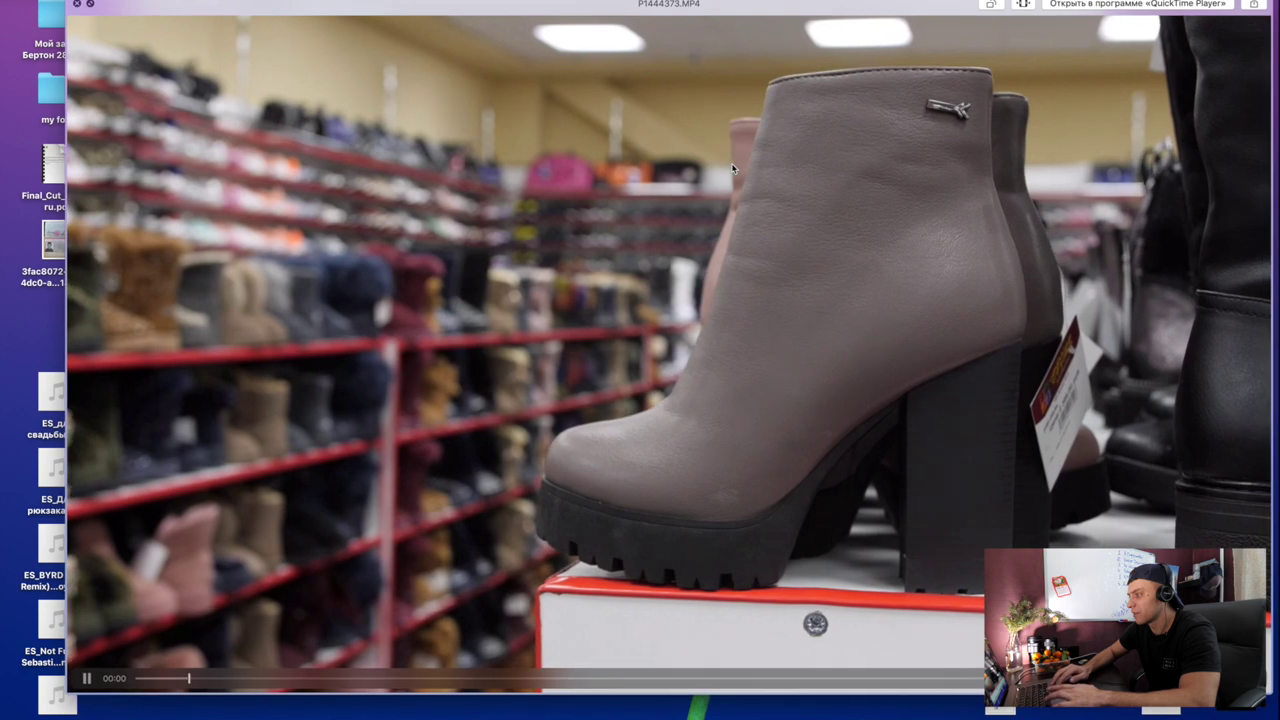
pyautogui.press('space')
pyautogui.press('space')
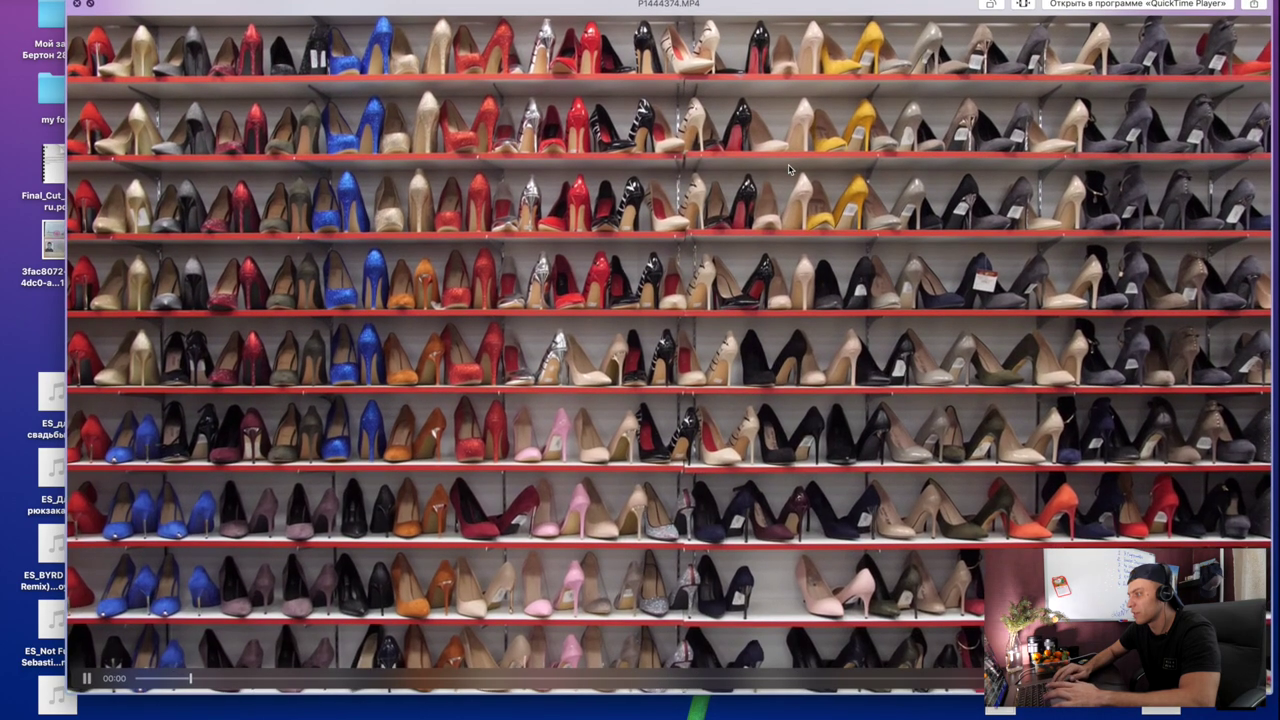
pyautogui.press('space')
pyautogui.click(826, 245)
pyautogui.press('space')
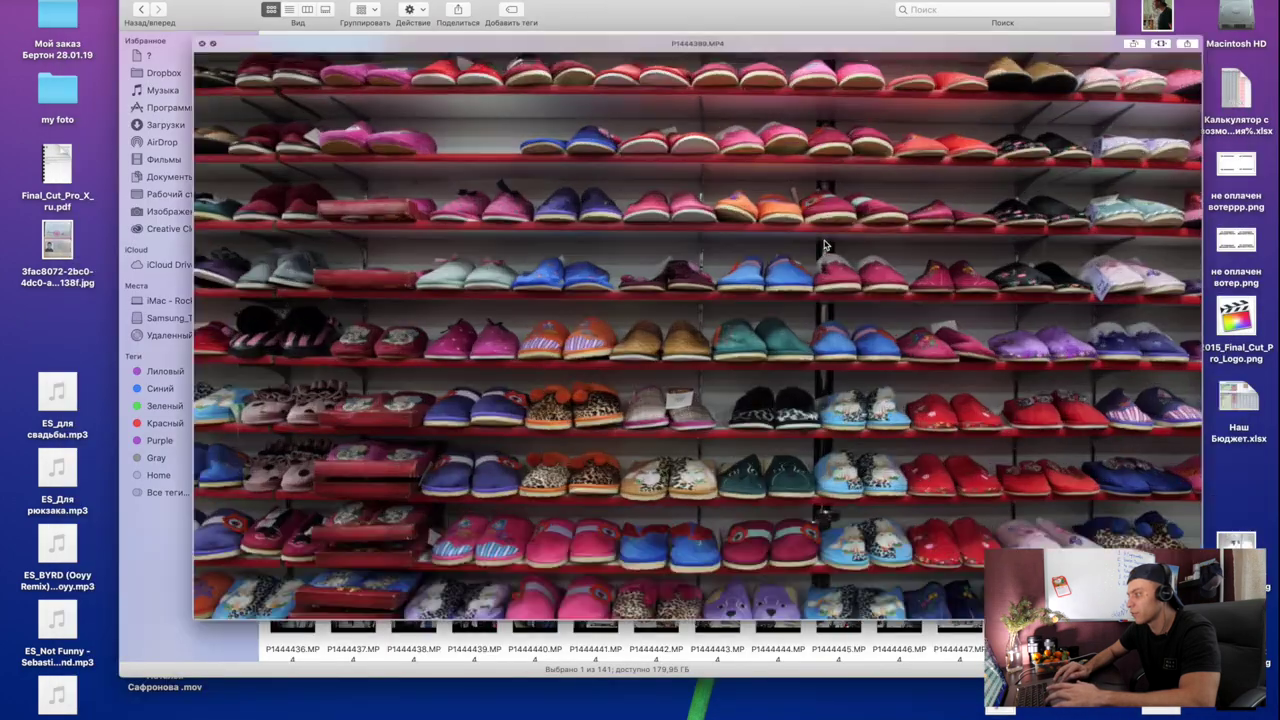
pyautogui.press('space')
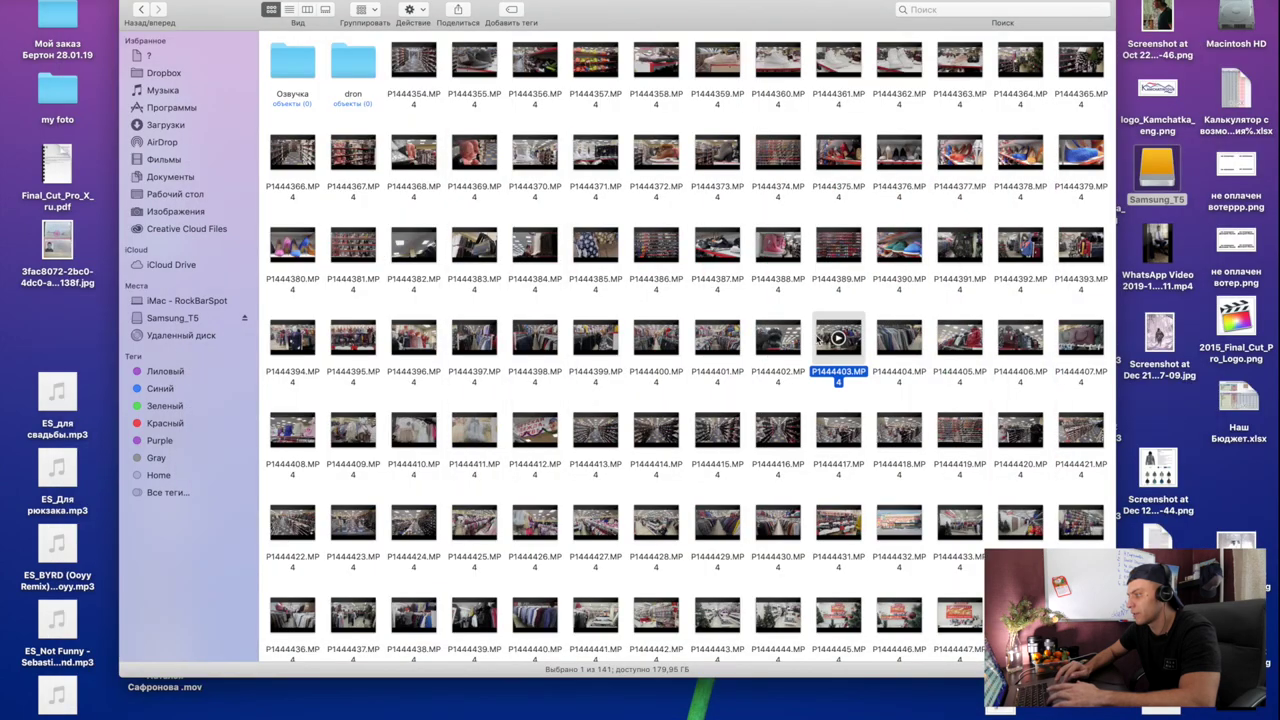
pyautogui.press('space')
pyautogui.press('space')
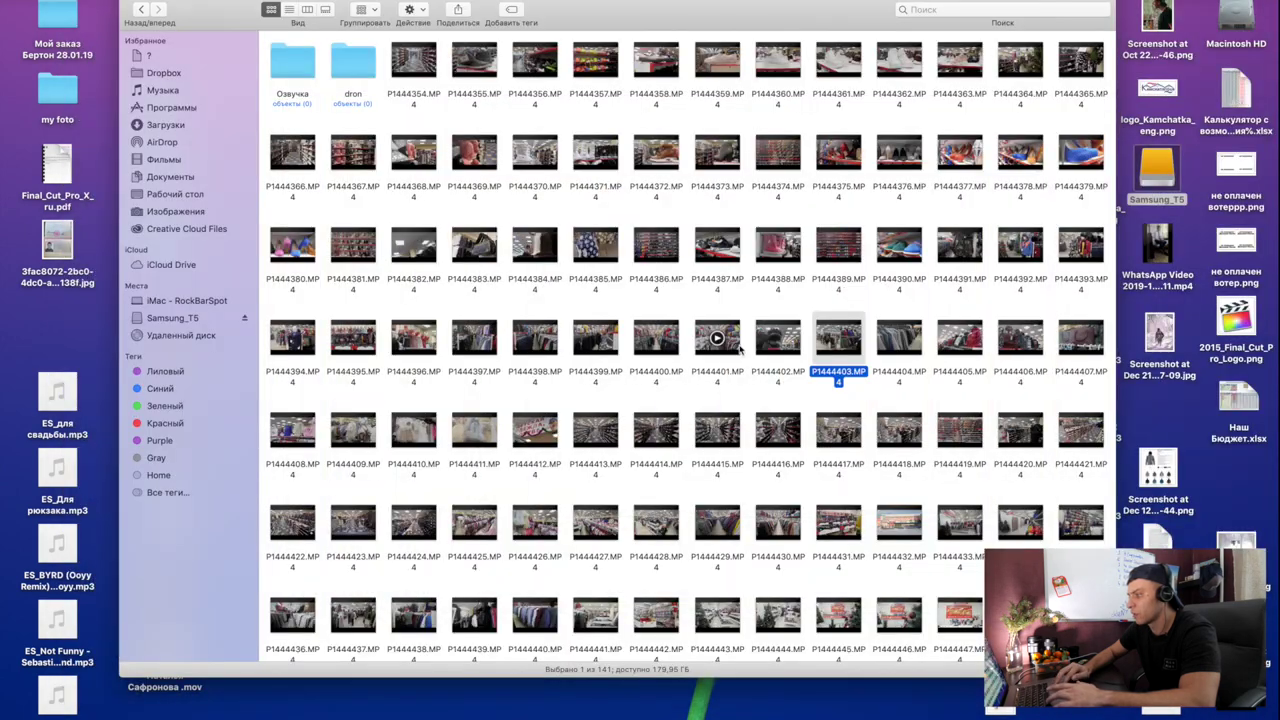
# - Open the dron folder and preview the aerial clips, including DJI_0555, DJI_0559 and DJI_0557
pyautogui.doubleClick(349, 64)
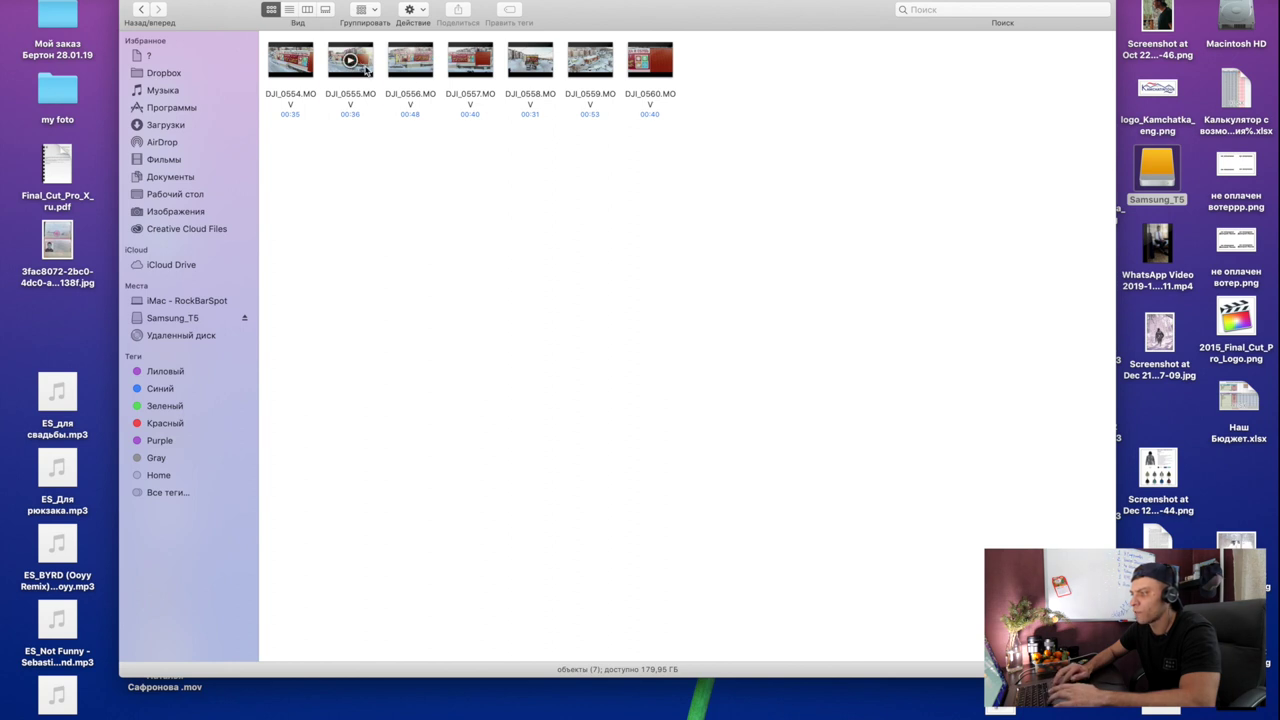
pyautogui.press('space')
pyautogui.press('space')
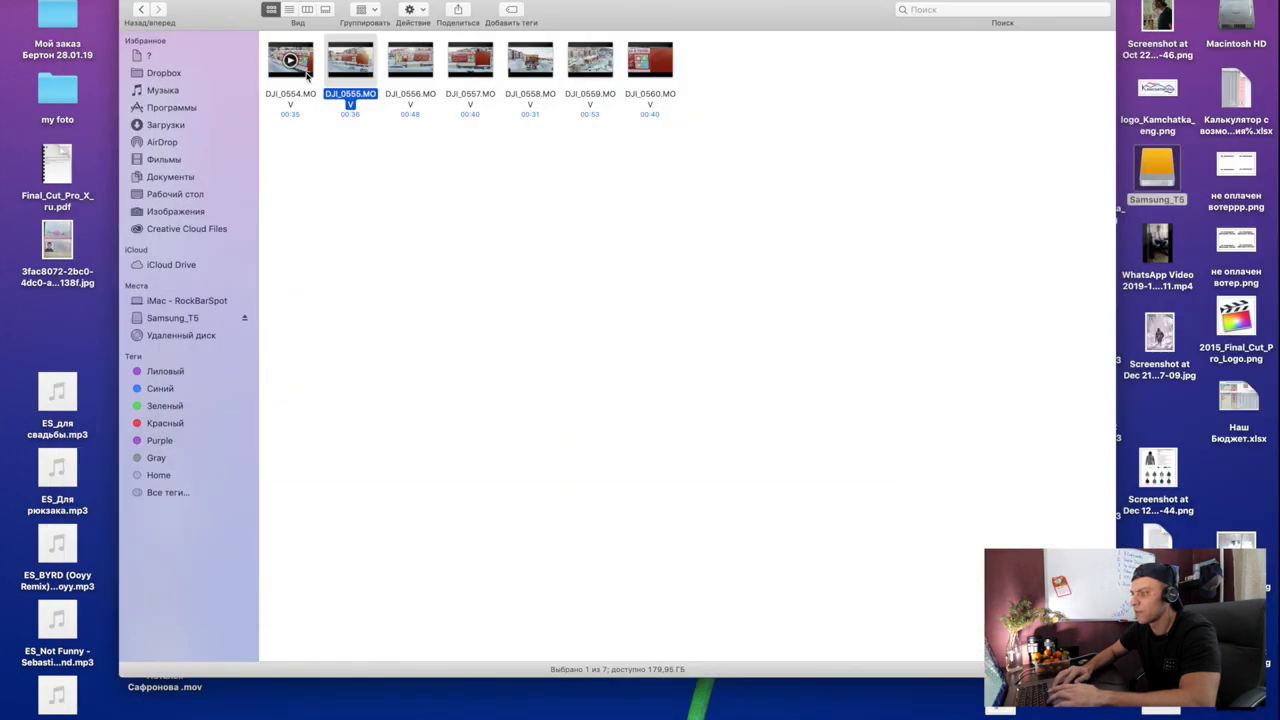
pyautogui.press('space')
pyautogui.press('Left')
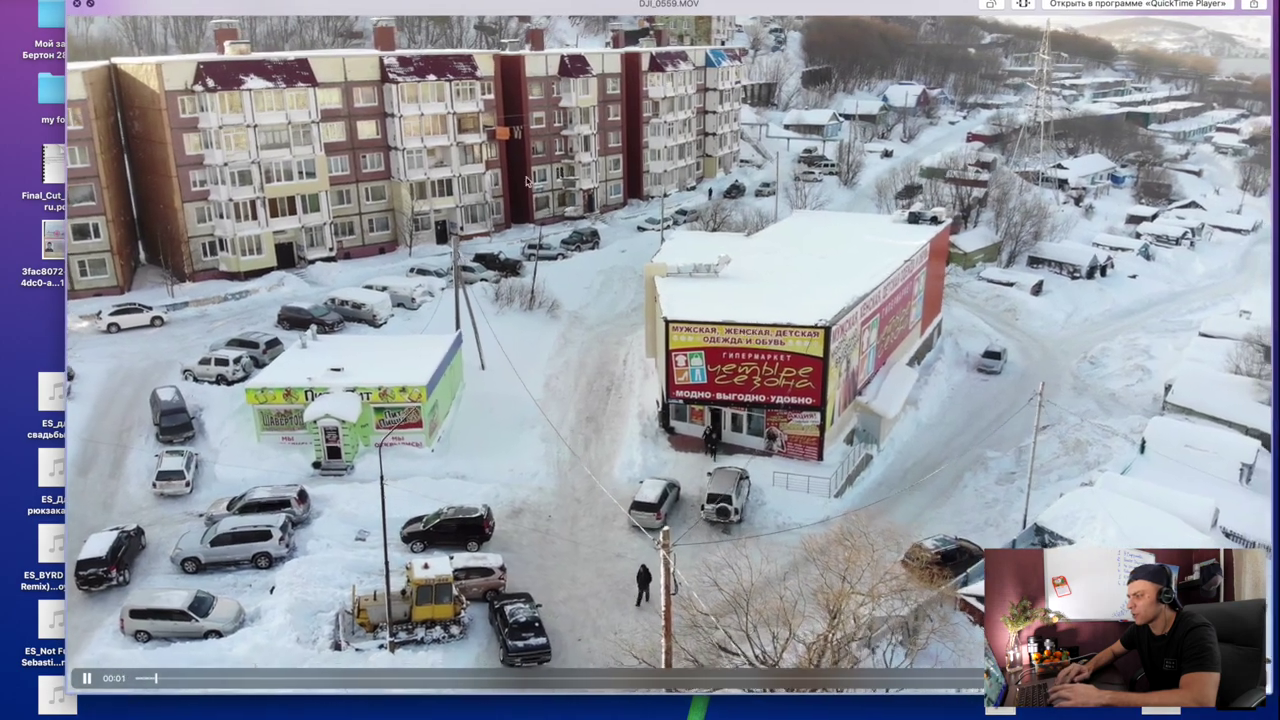
pyautogui.press('space')
pyautogui.press('space')
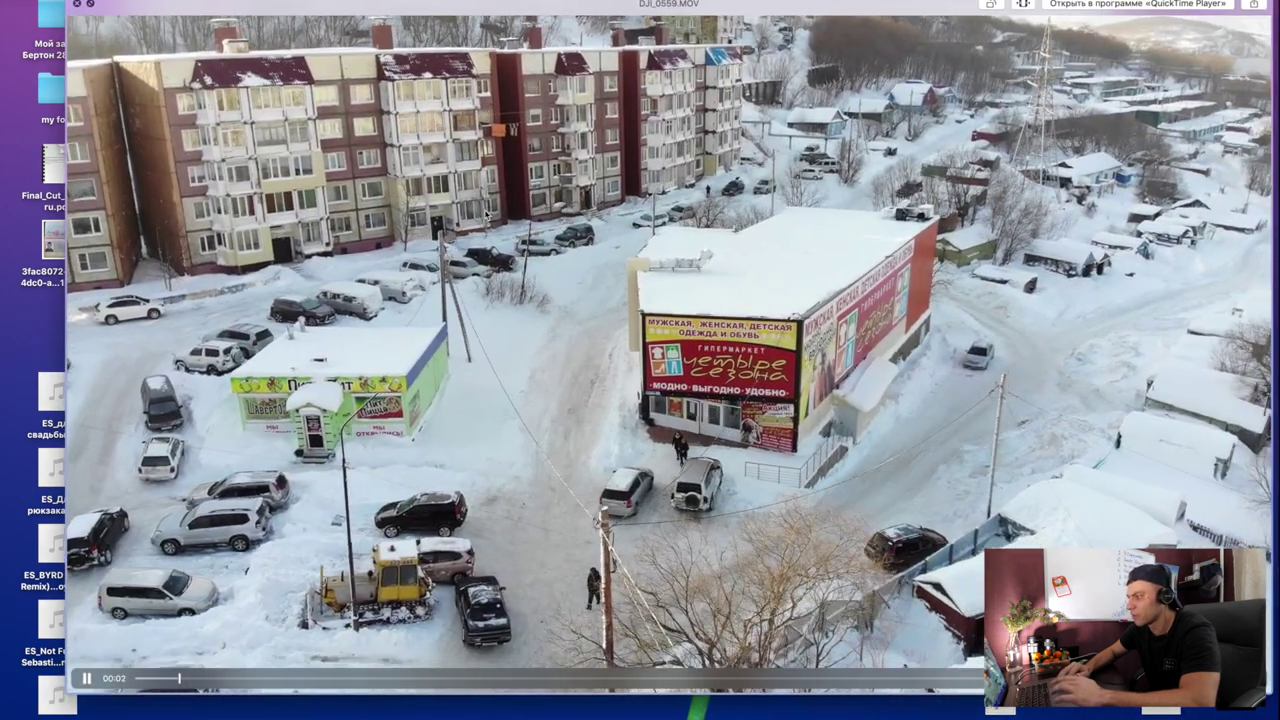
pyautogui.press('space')
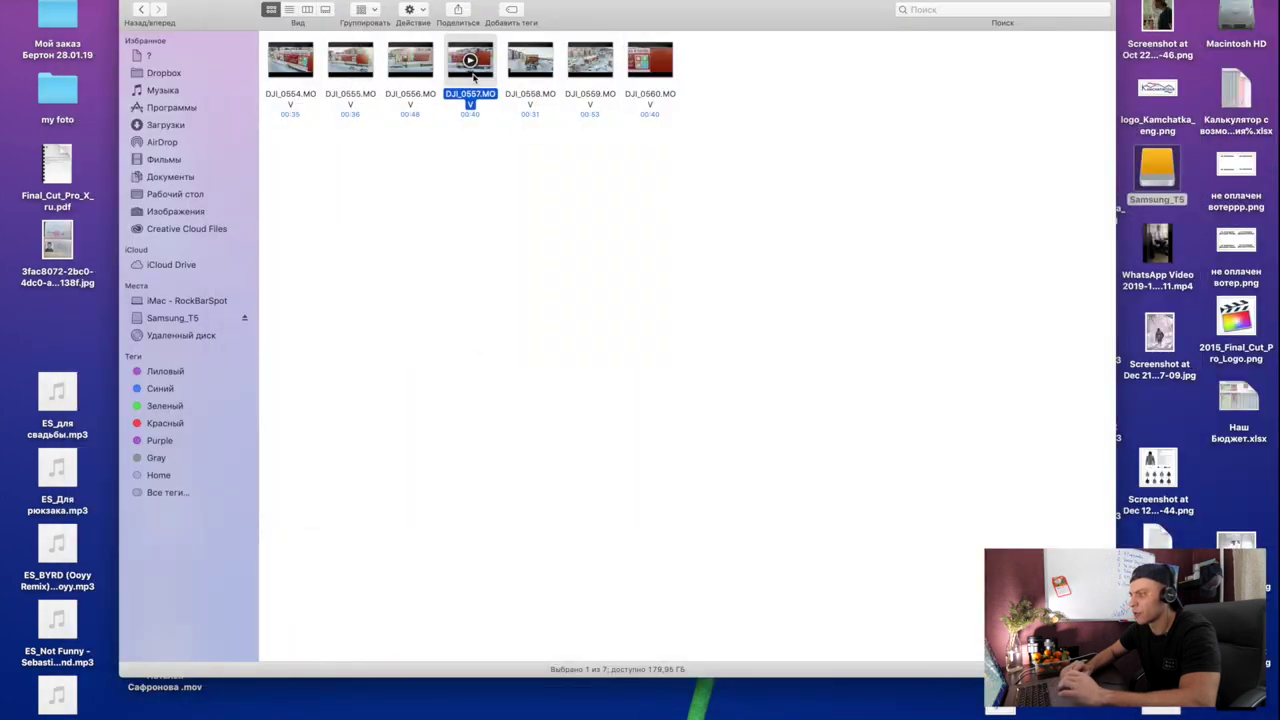
pyautogui.press('space')
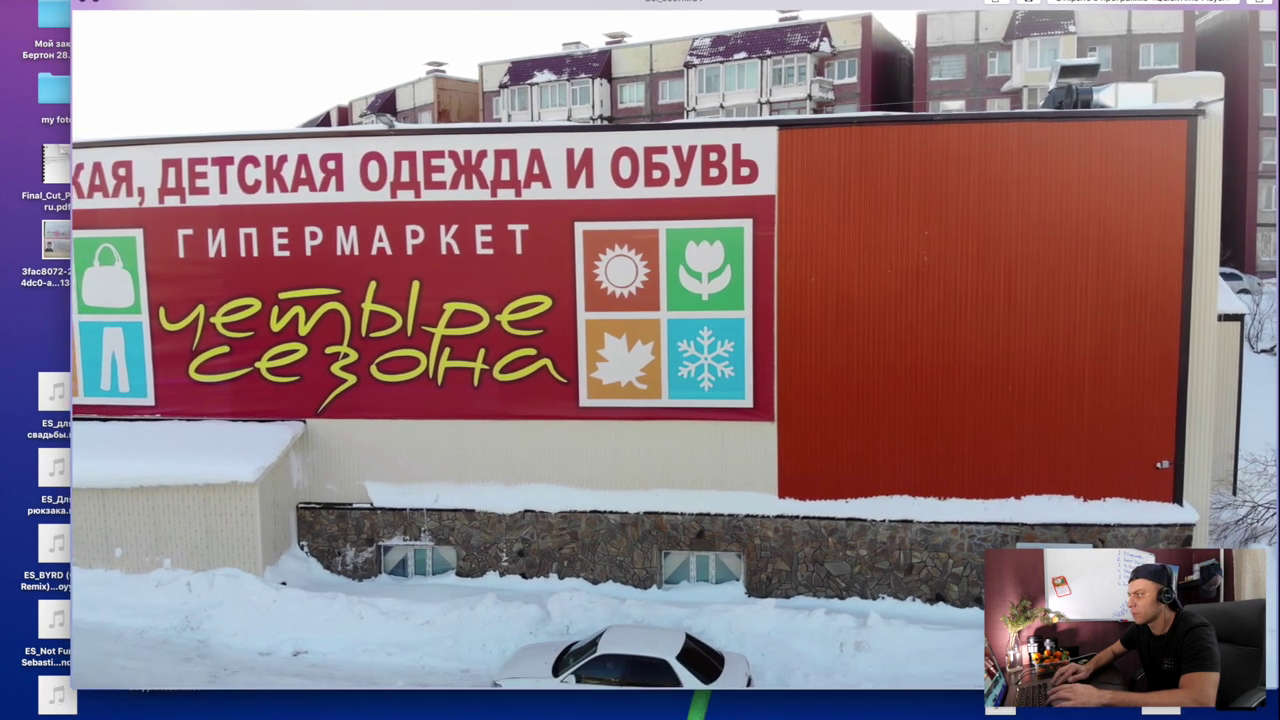
pyautogui.press('space')
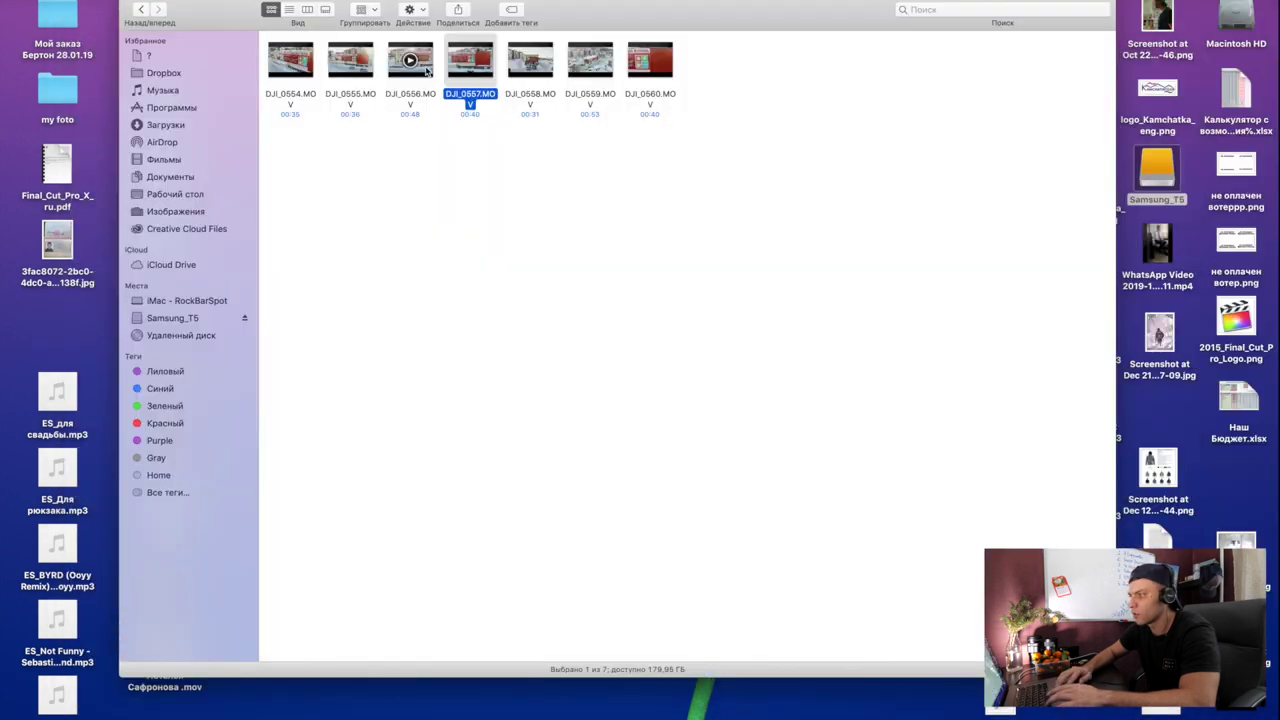
pyautogui.press('space')
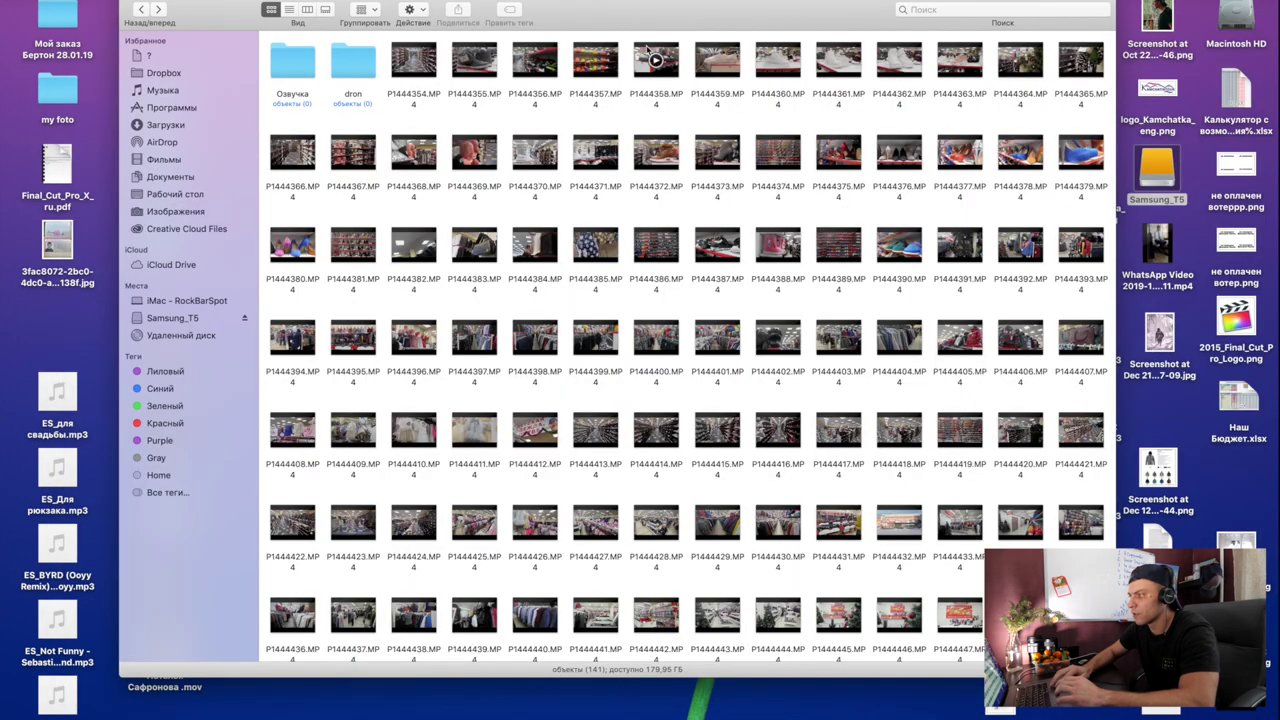
# - Open the Озвучка folder and listen to the voice-over files 4 сезона_1_3112.wav and 4 сезона_3_3112.wav
pyautogui.doubleClick(296, 70)
pyautogui.moveTo(405, 172); pyautogui.dragTo(232, 11)
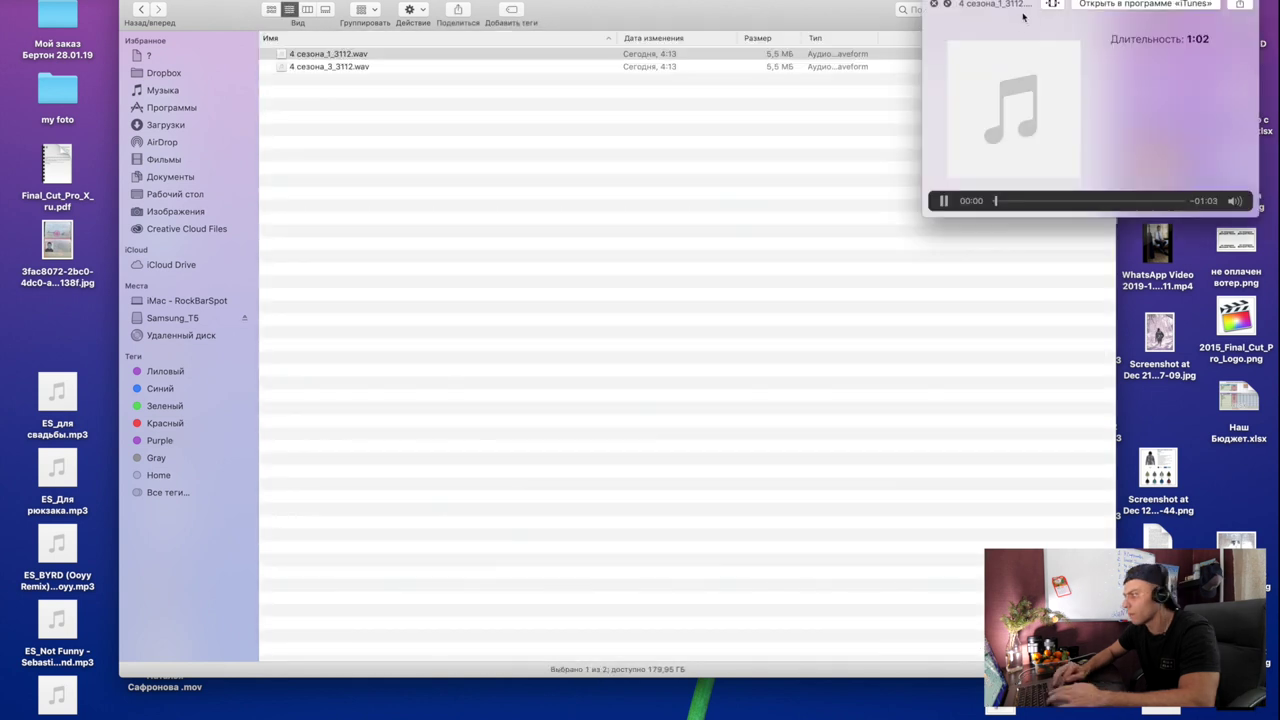
pyautogui.moveTo(1021, 14); pyautogui.dragTo(830, 14)
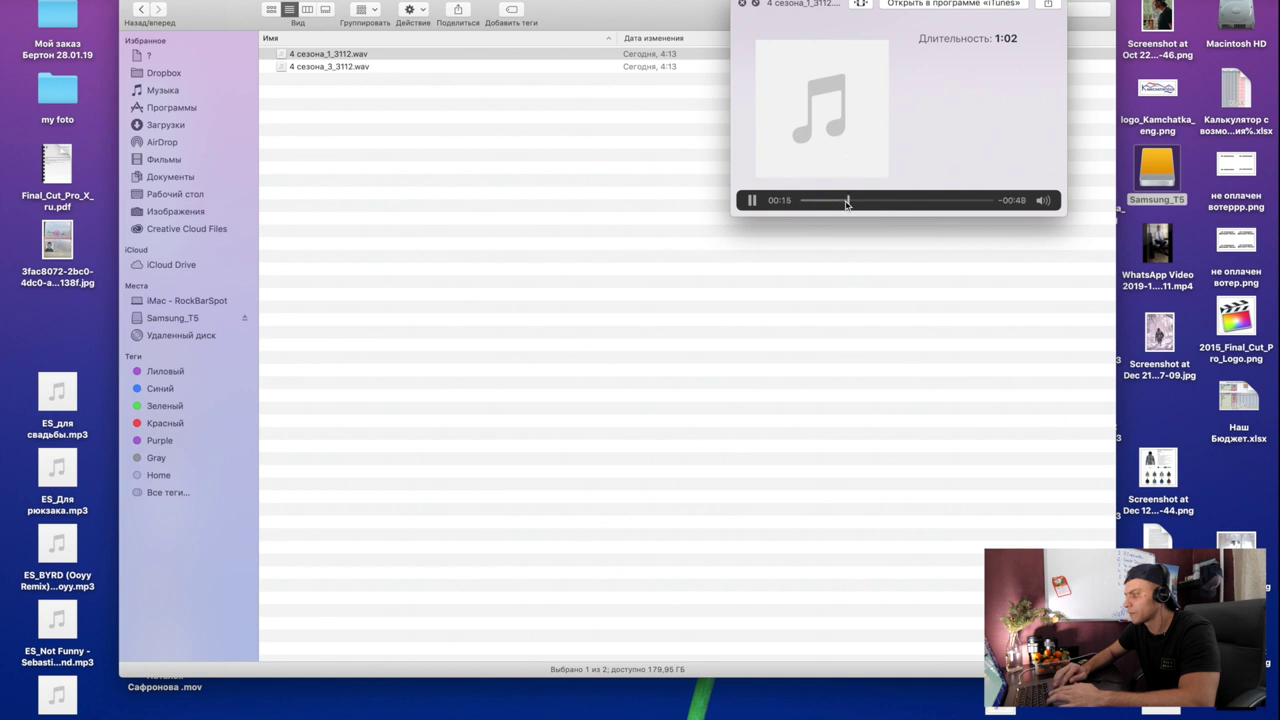
pyautogui.click(335, 66)
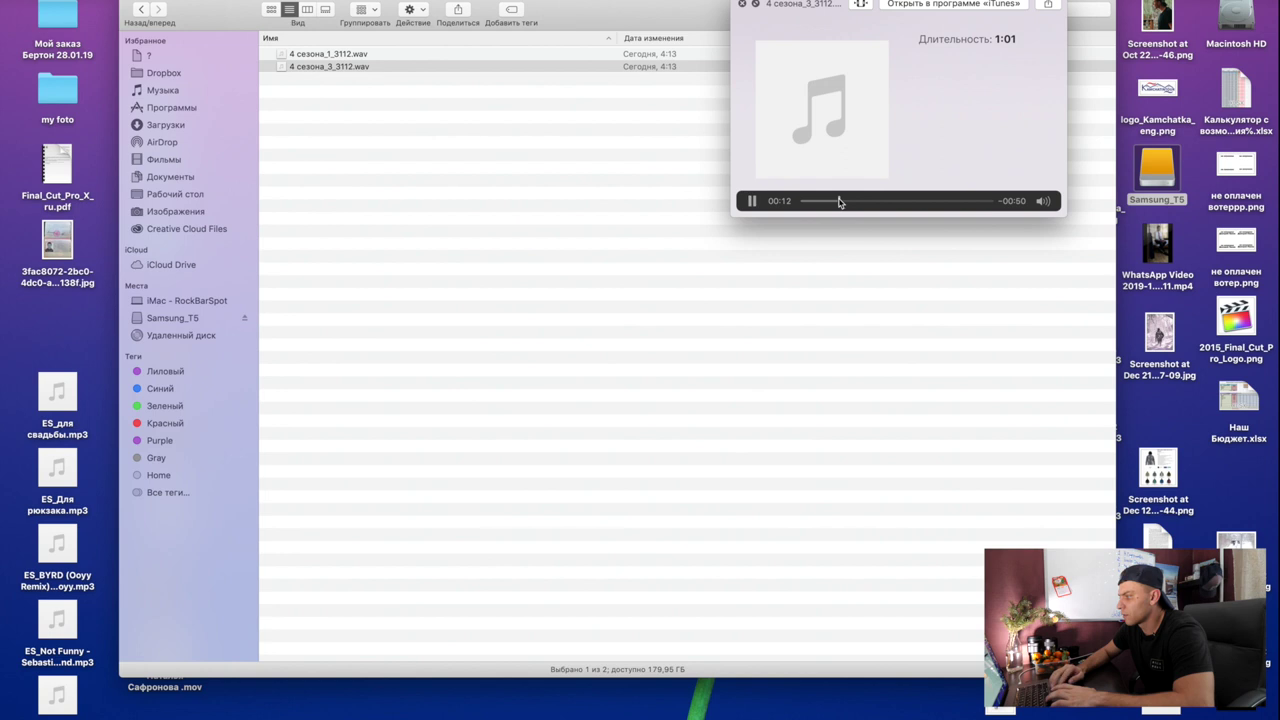
pyautogui.press('space')
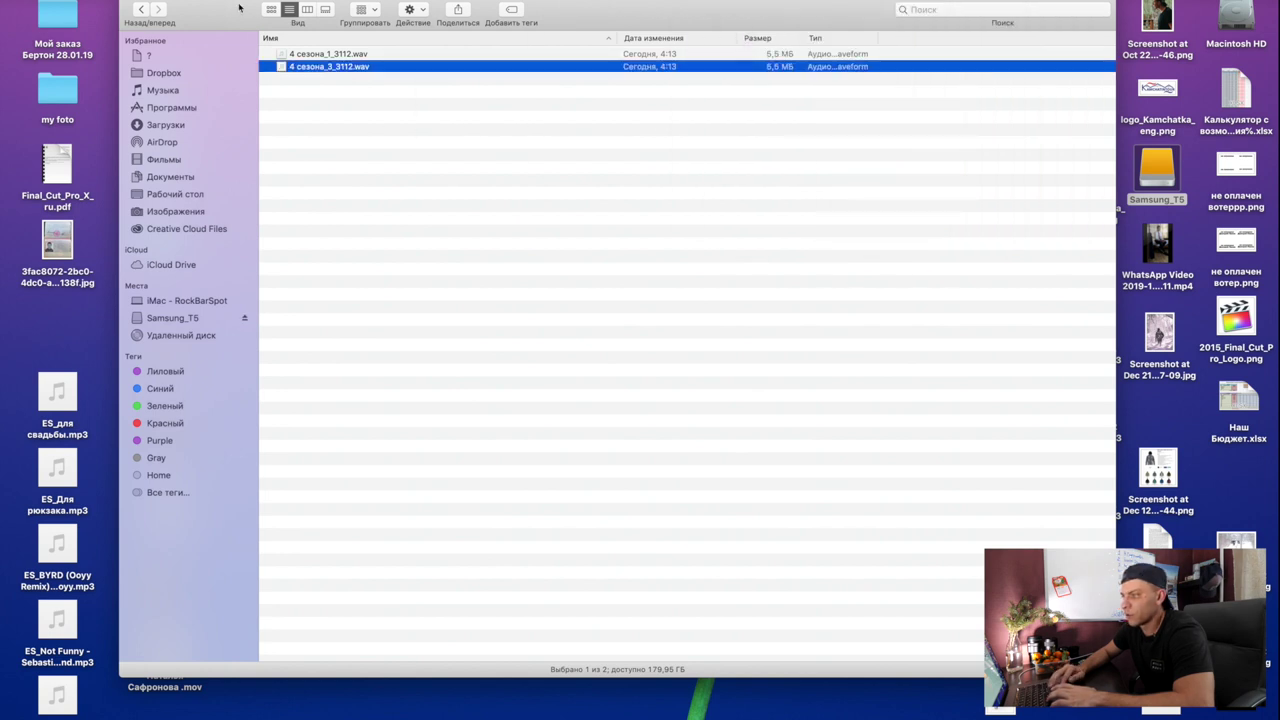
pyautogui.moveTo(244, 8); pyautogui.dragTo(224, 2)
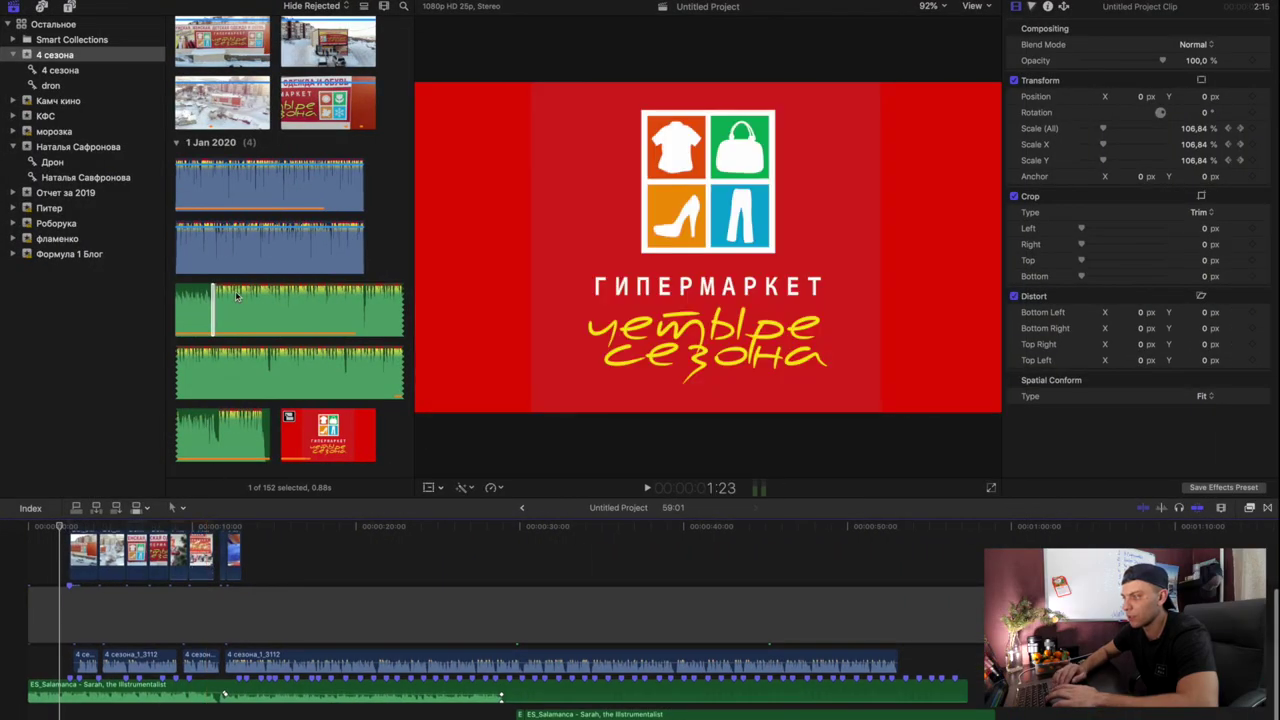
# - Look through the imported clips of the 4 сезона event in Final Cut Pro
pyautogui.scroll(-10, 263, 217)
pyautogui.scroll(15, 263, 217)
pyautogui.scroll(-3, 266, 275)
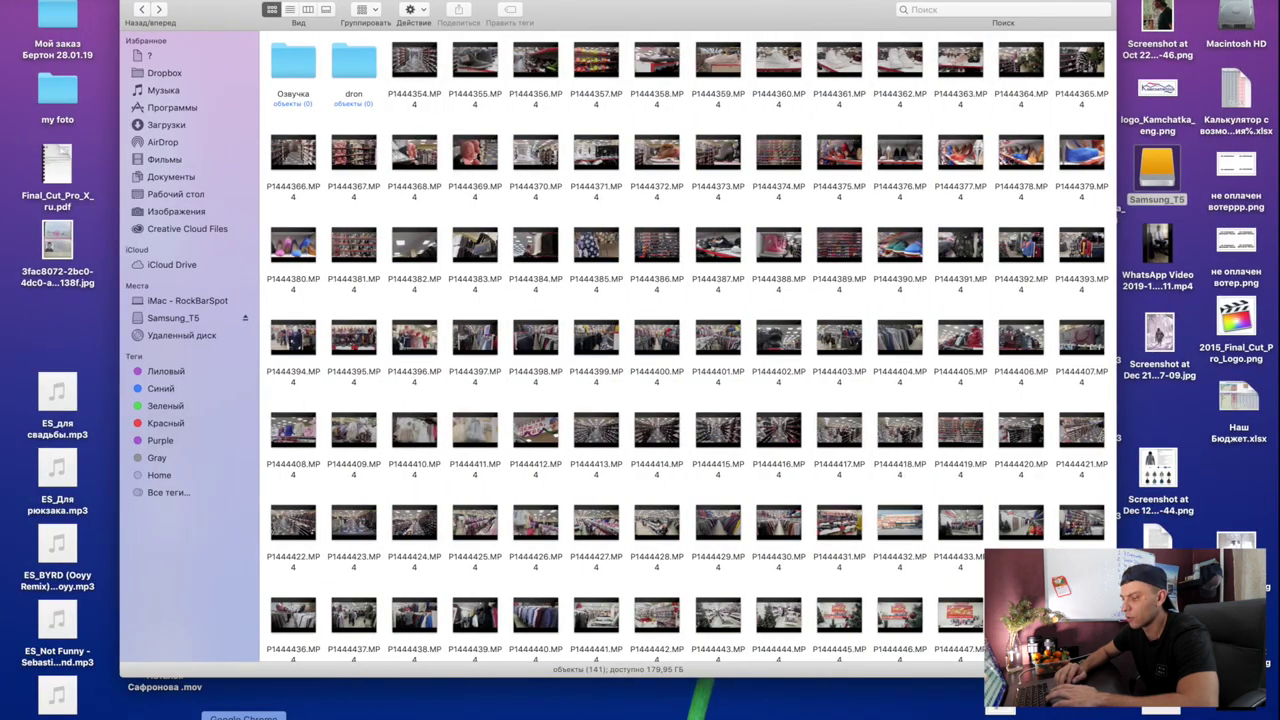
# - Switch to Epidemic Sound in Chrome and look through the albums list and the Best of 2019 album
pyautogui.click(243, 718)
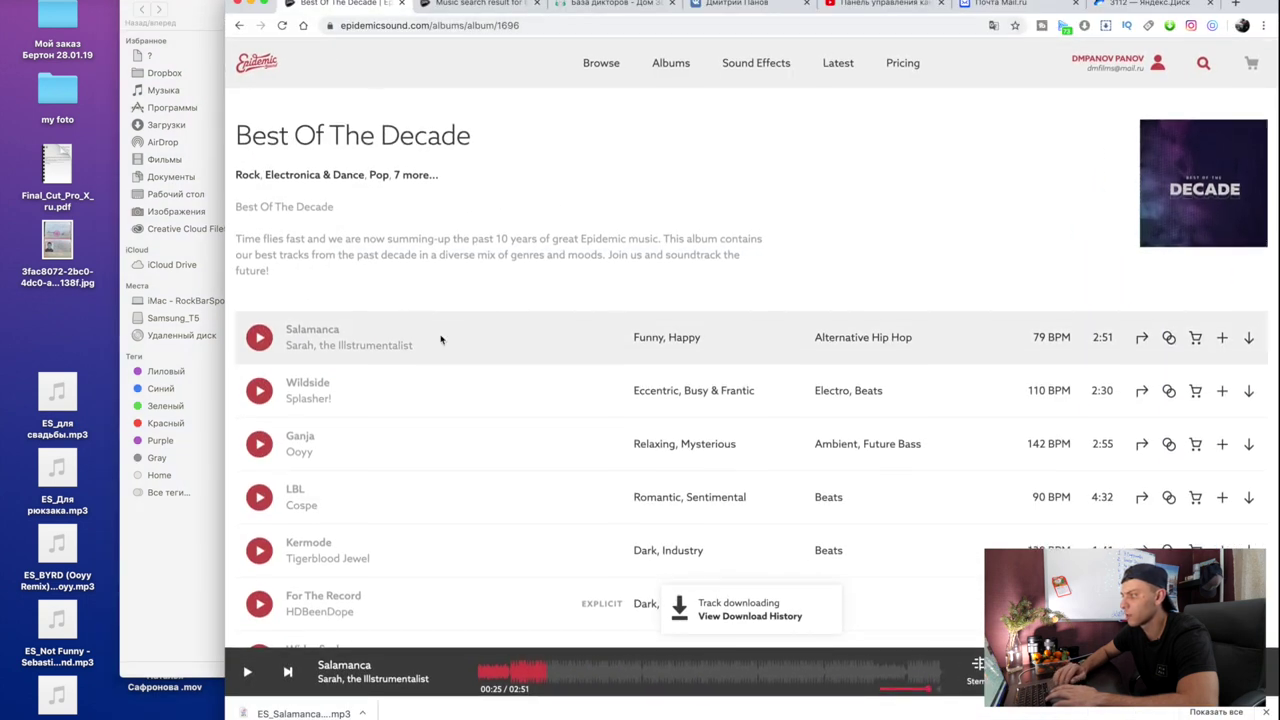
pyautogui.scroll(-1, 712, 92)
pyautogui.click(678, 64)
pyautogui.scroll(-1, 708, 420)
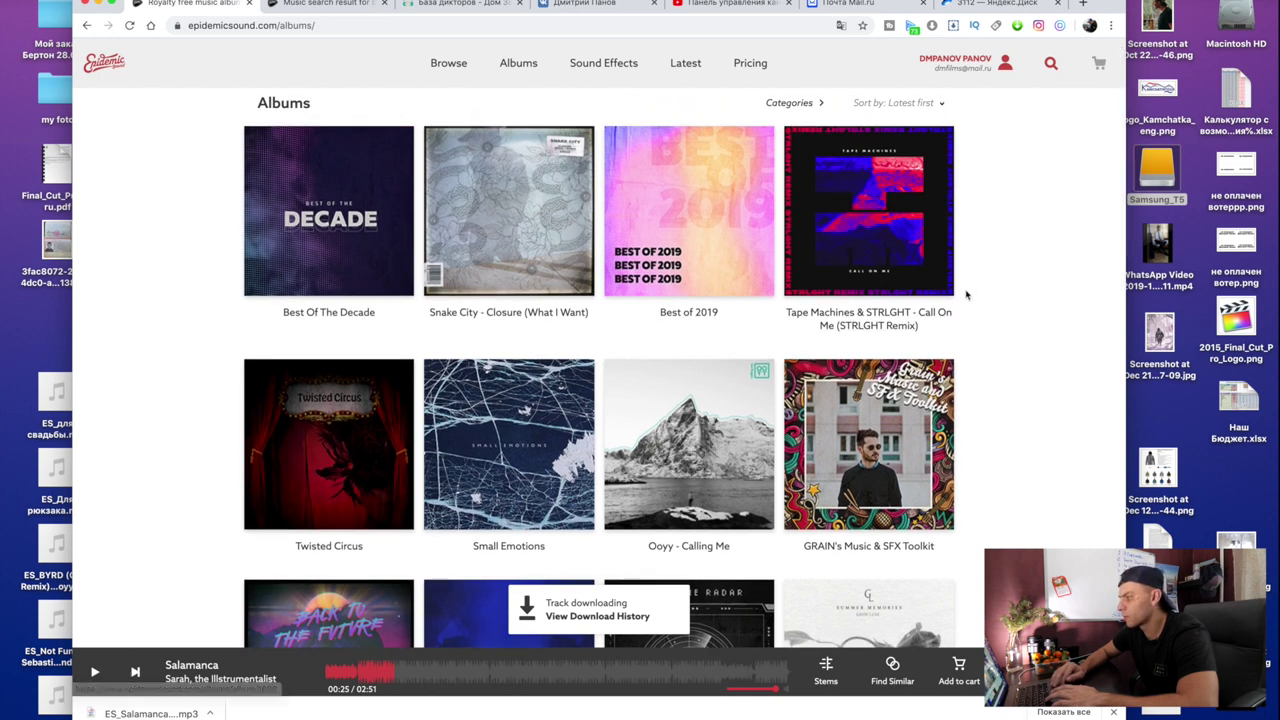
pyautogui.scroll(1, 964, 302)
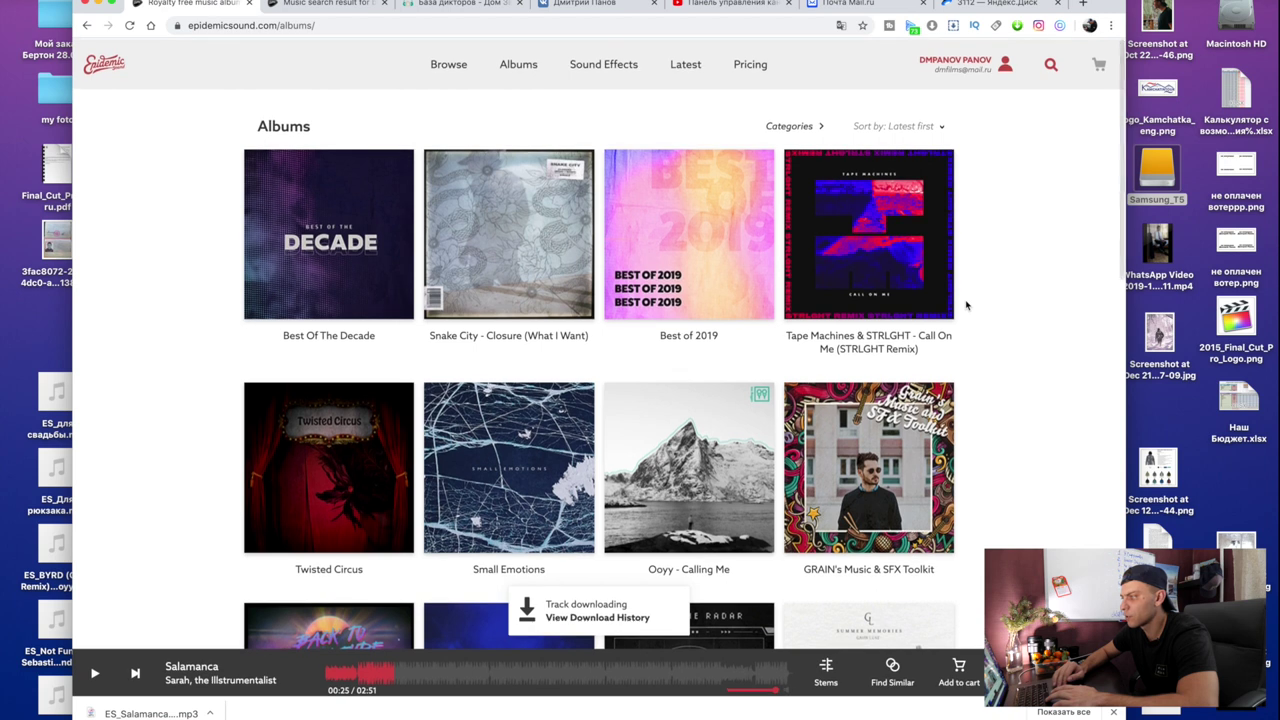
pyautogui.scroll(-1, 470, 190)
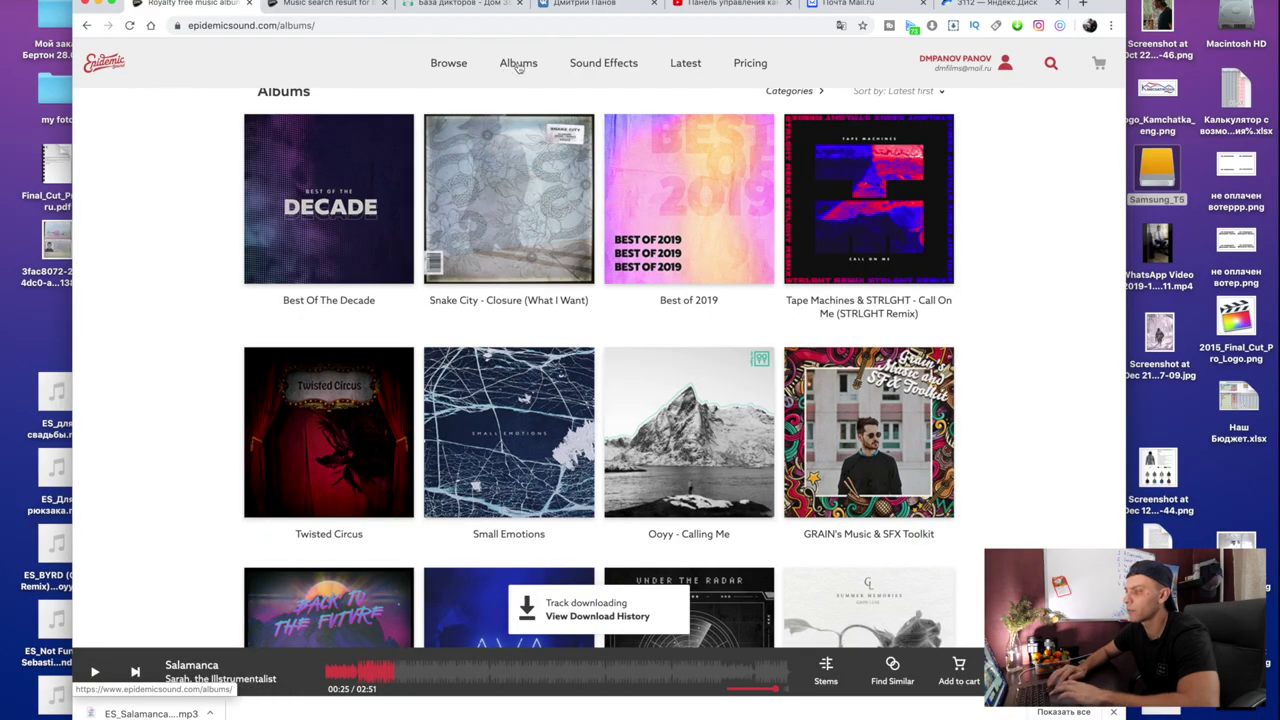
pyautogui.scroll(1, 558, 106)
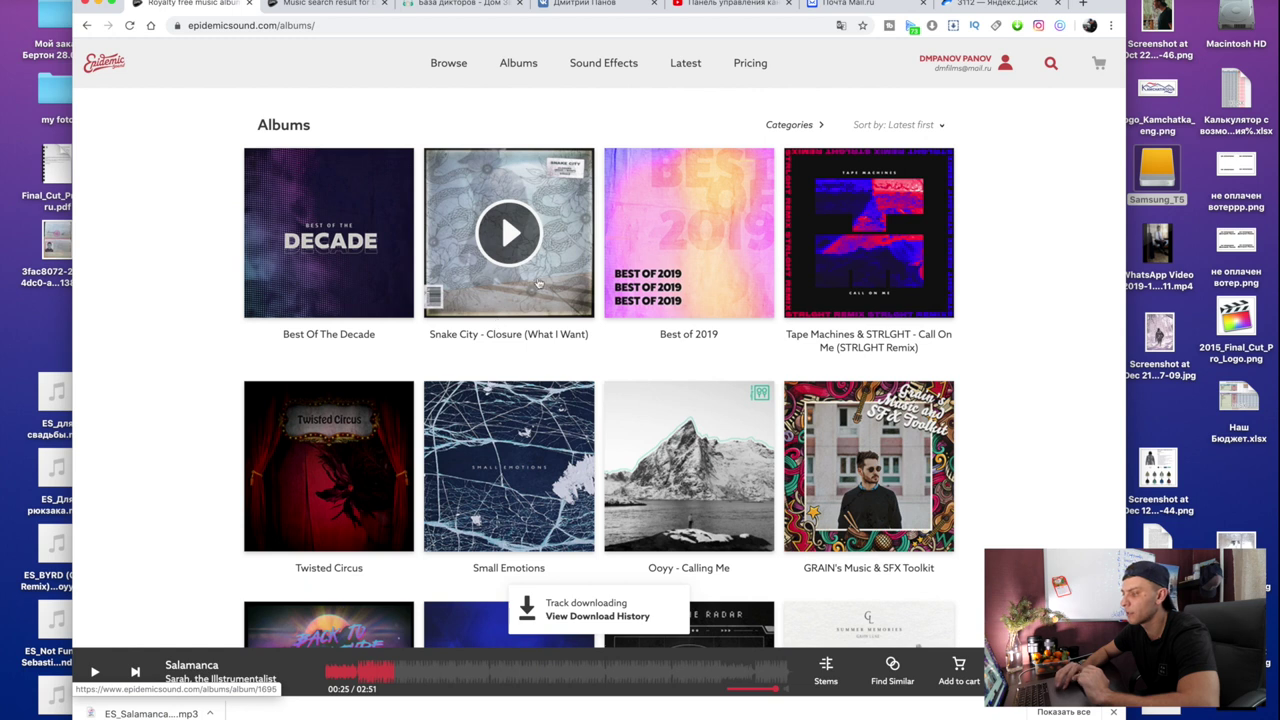
pyautogui.click(686, 234)
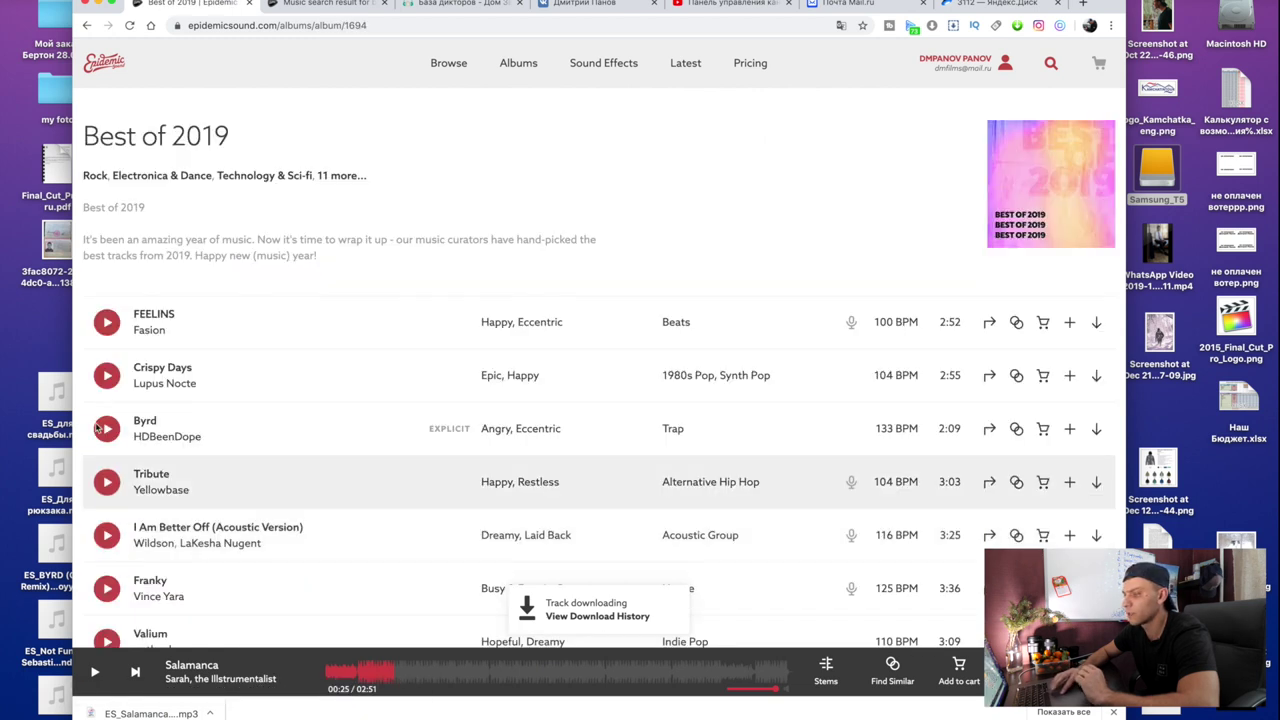
pyautogui.click(87, 25)
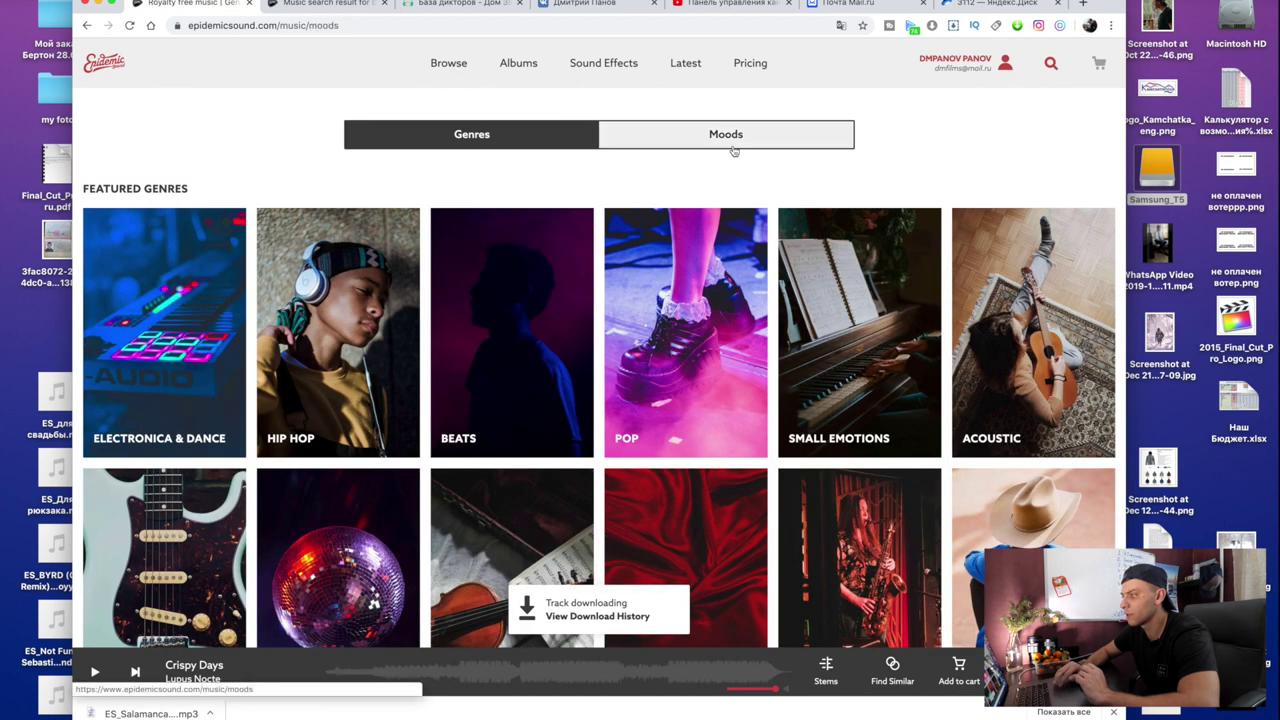
# - Look through the featured music moods and return to the Best Of The Decade album
pyautogui.click(733, 146)
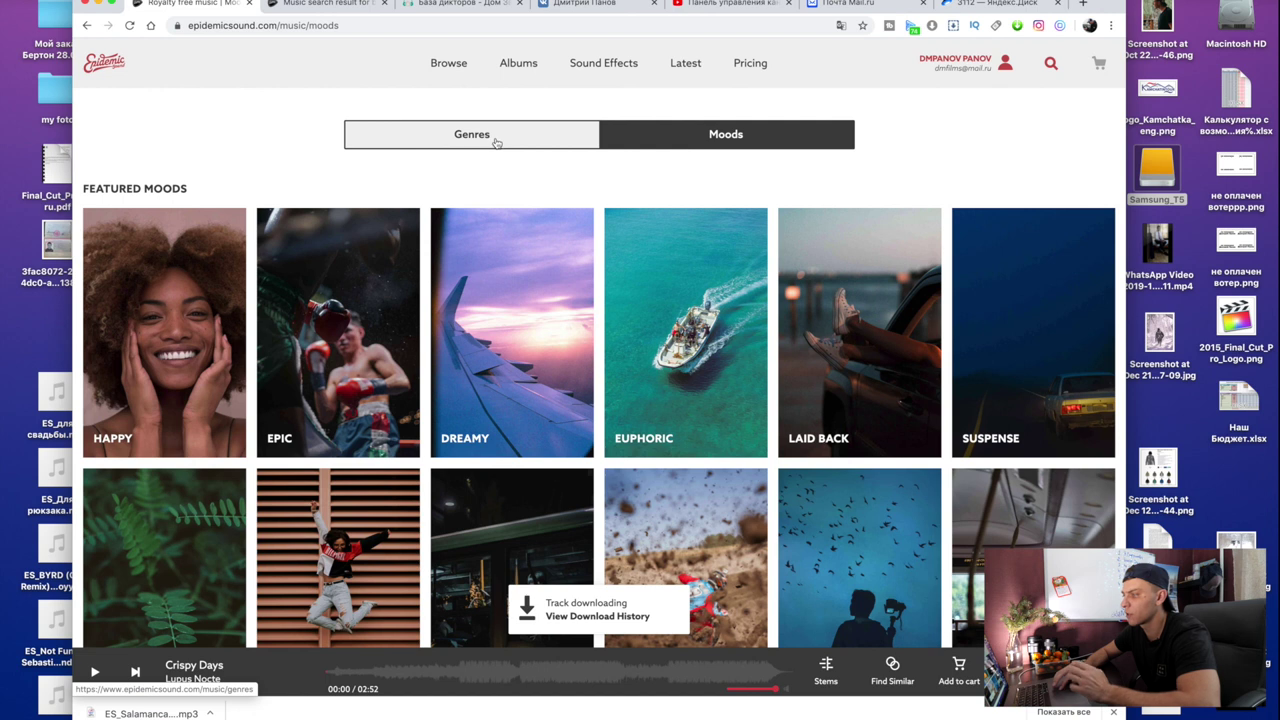
pyautogui.scroll(-3, 251, 215)
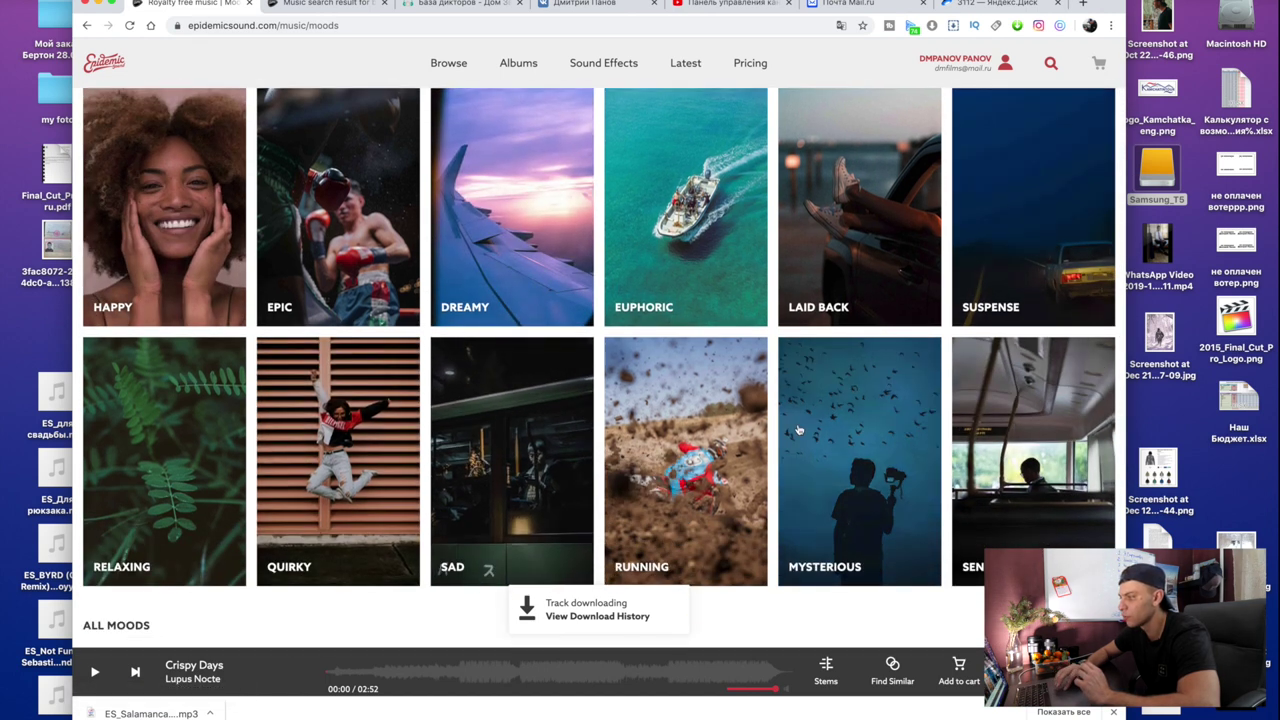
pyautogui.scroll(1, 260, 380)
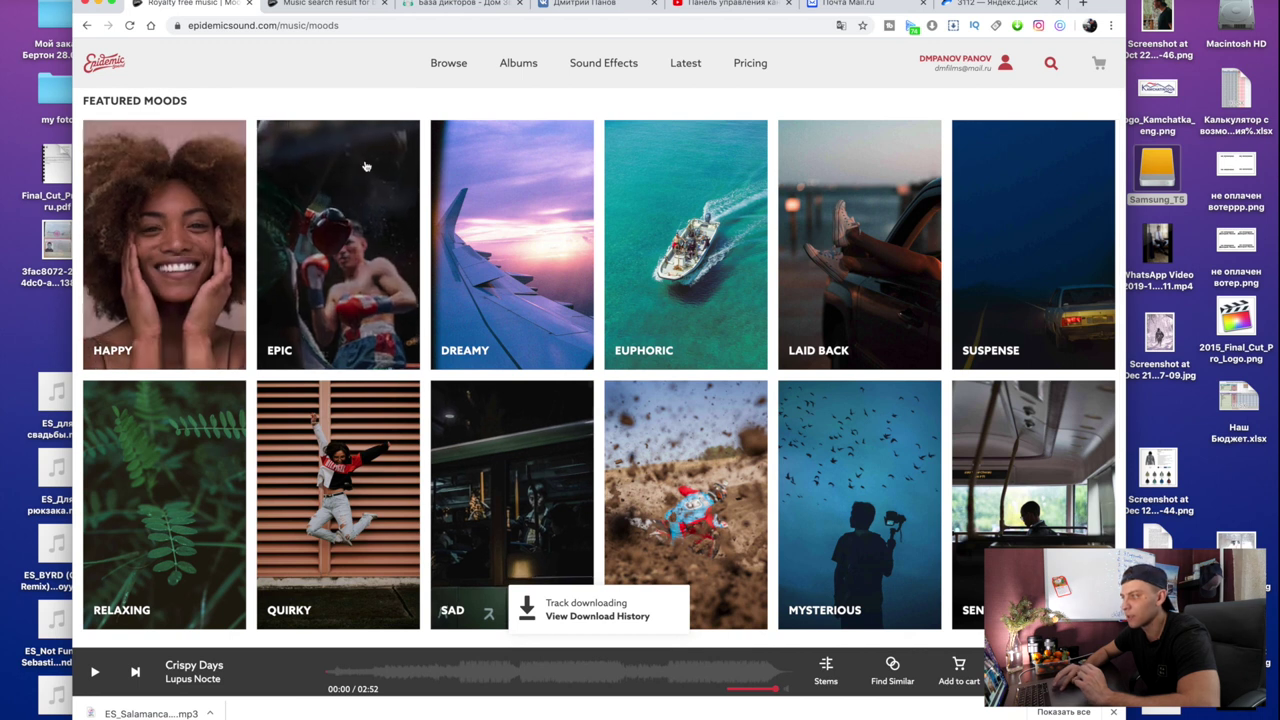
pyautogui.click(461, 71)
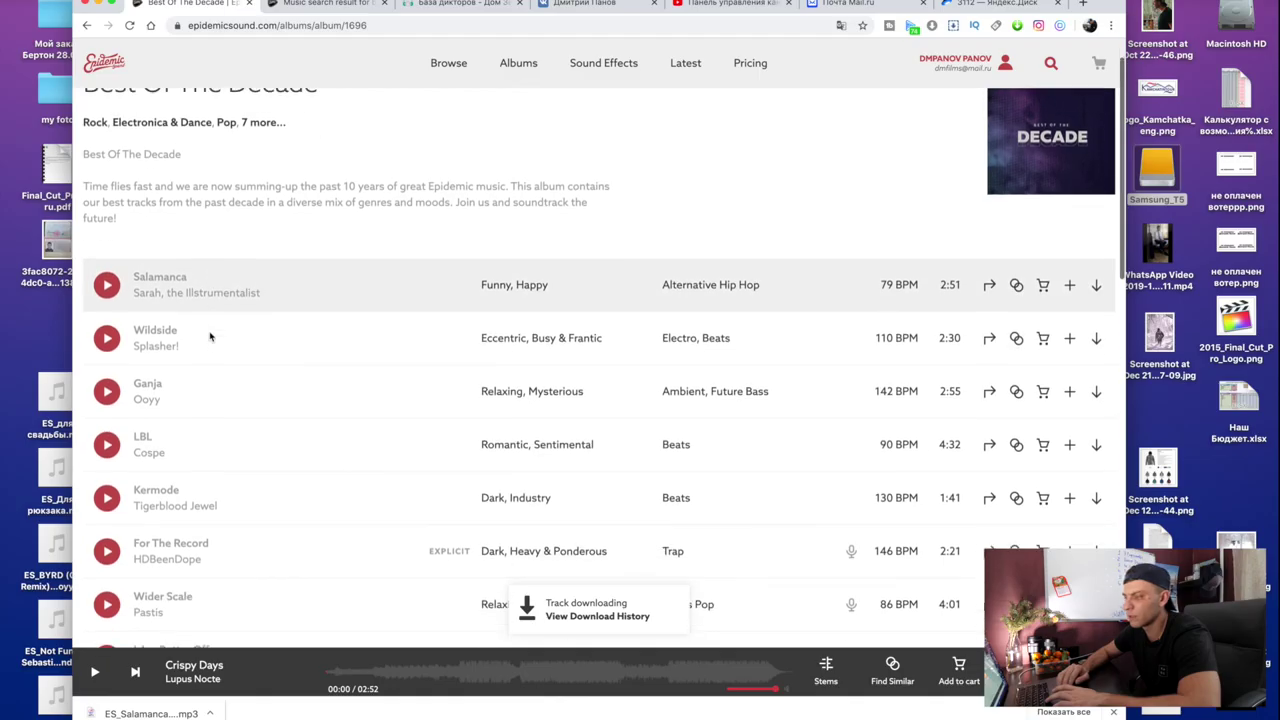
# - Preview the Salamanca track from the Best Of The Decade album
pyautogui.scroll(-1, 210, 337)
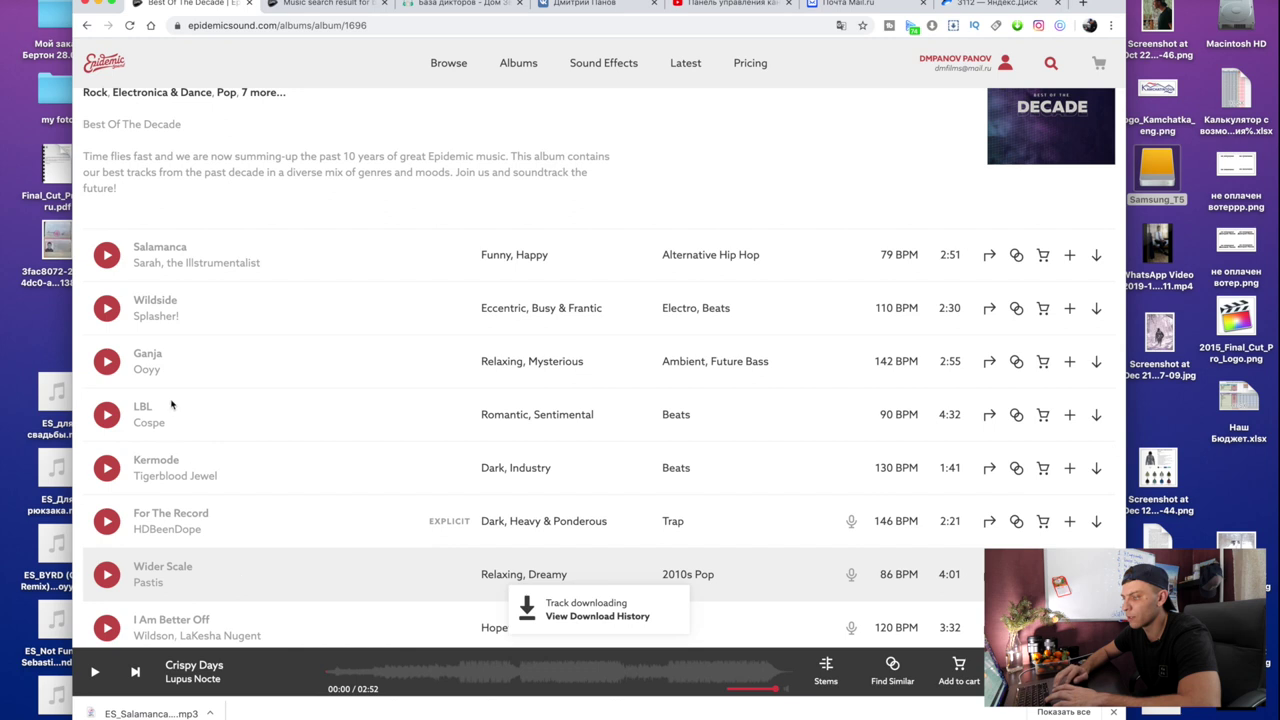
pyautogui.click(107, 256)
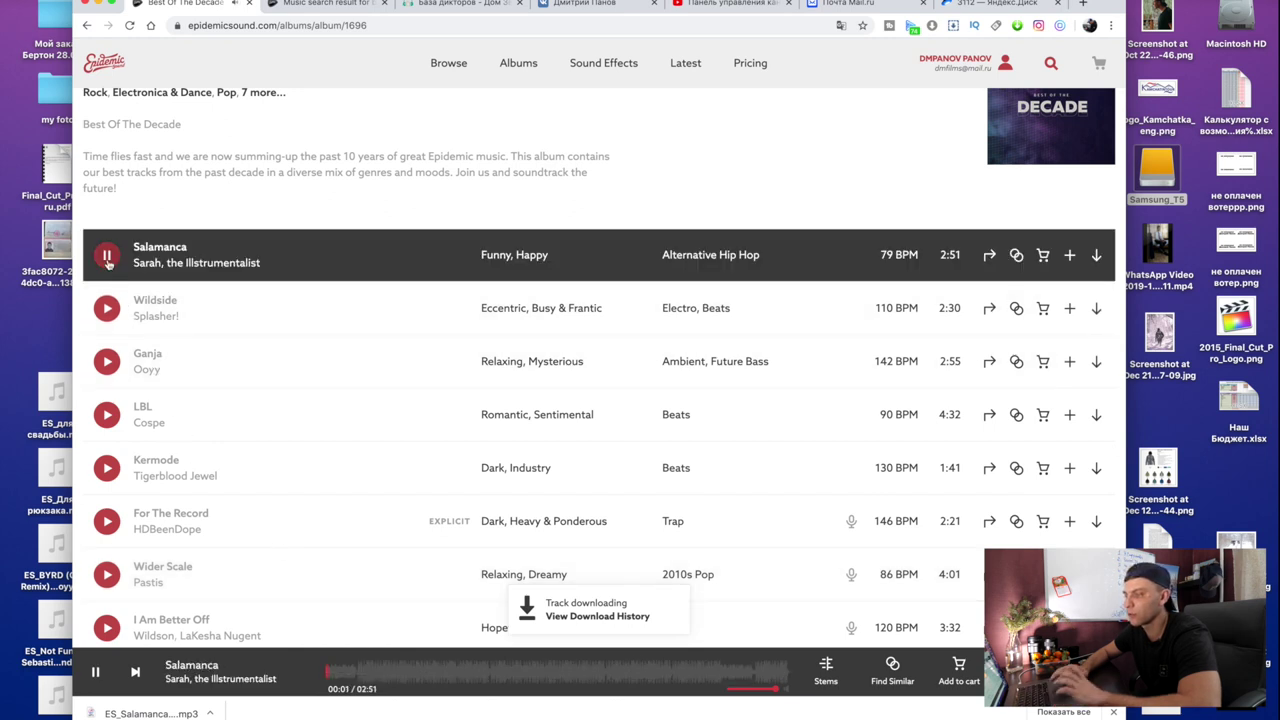
pyautogui.click(107, 256)
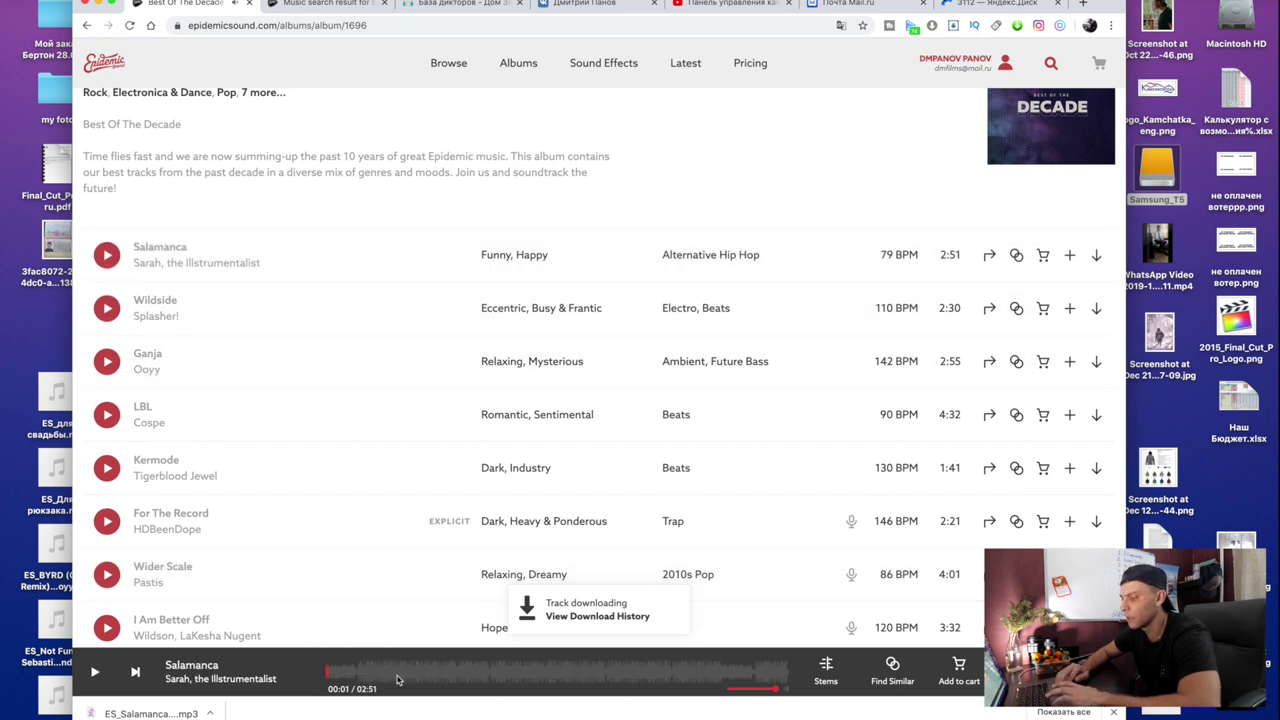
pyautogui.press('space')
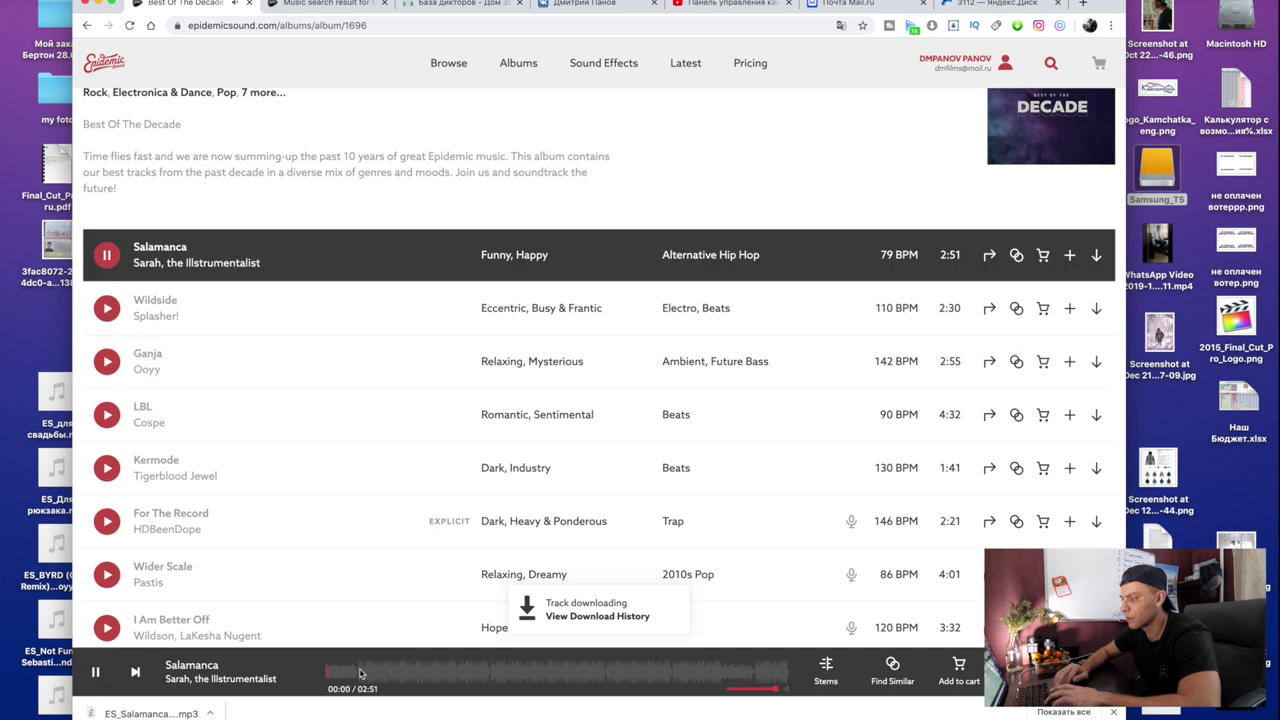
pyautogui.click(916, 2)
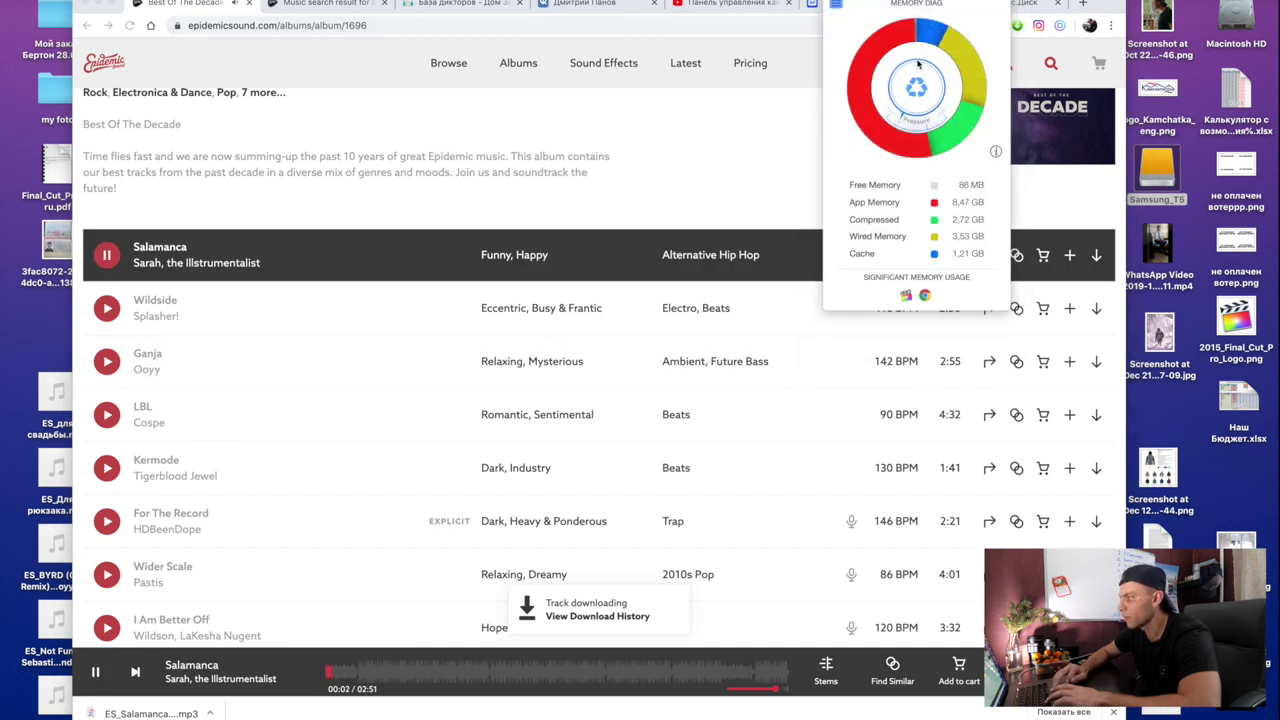
# - Switch to Final Cut Pro and examine the gap clip and the ES_Salamanca music clips in the project timeline
pyautogui.click(349, 658)
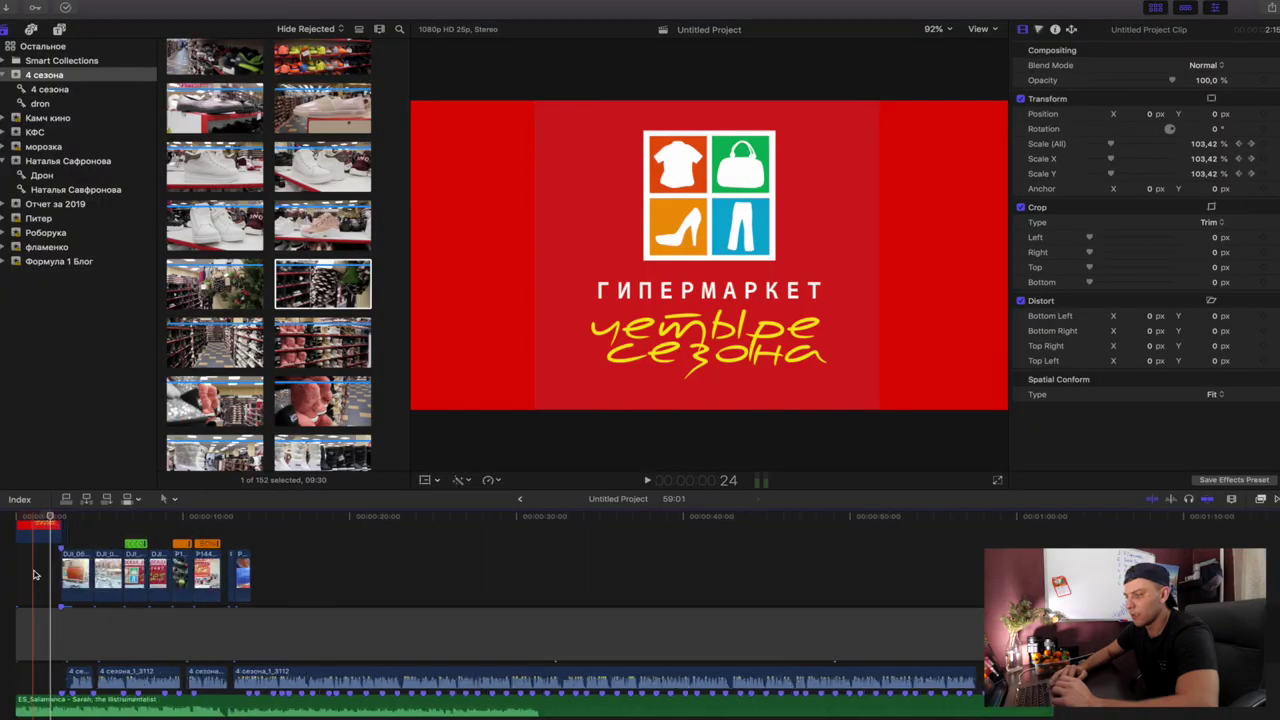
pyautogui.scroll(-2, 34, 575)
pyautogui.click(698, 632)
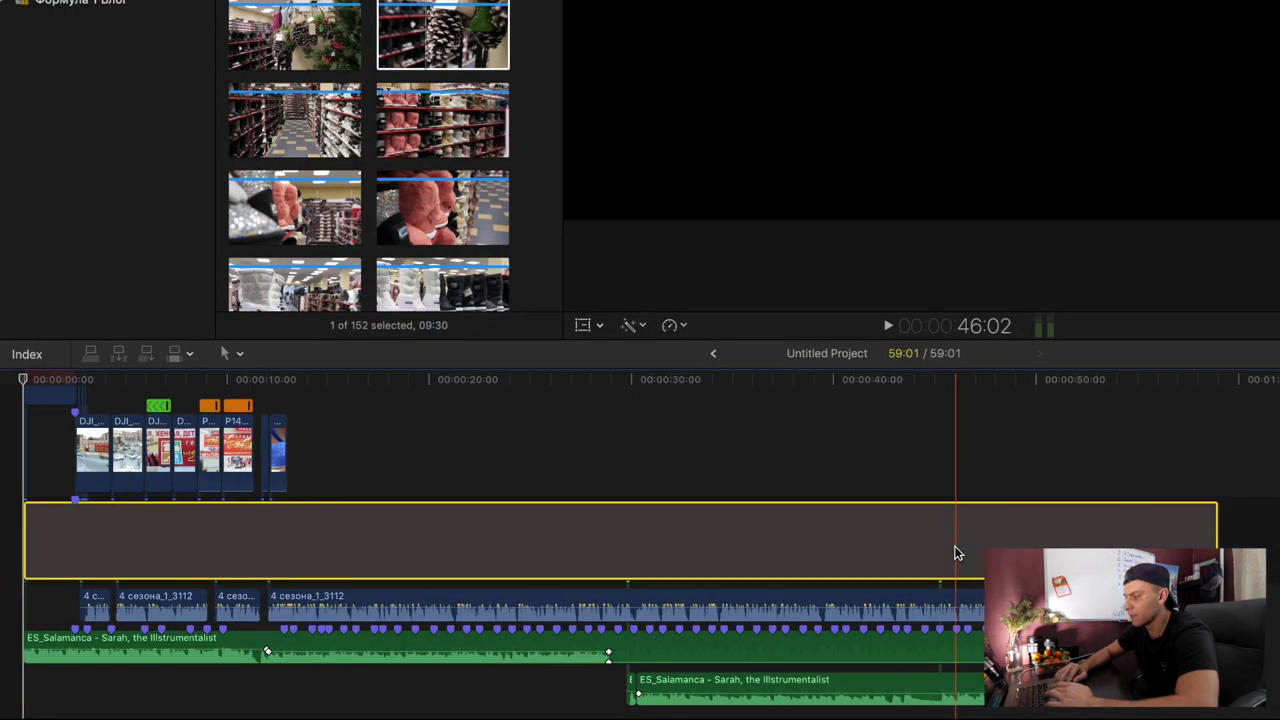
pyautogui.click(190, 525)
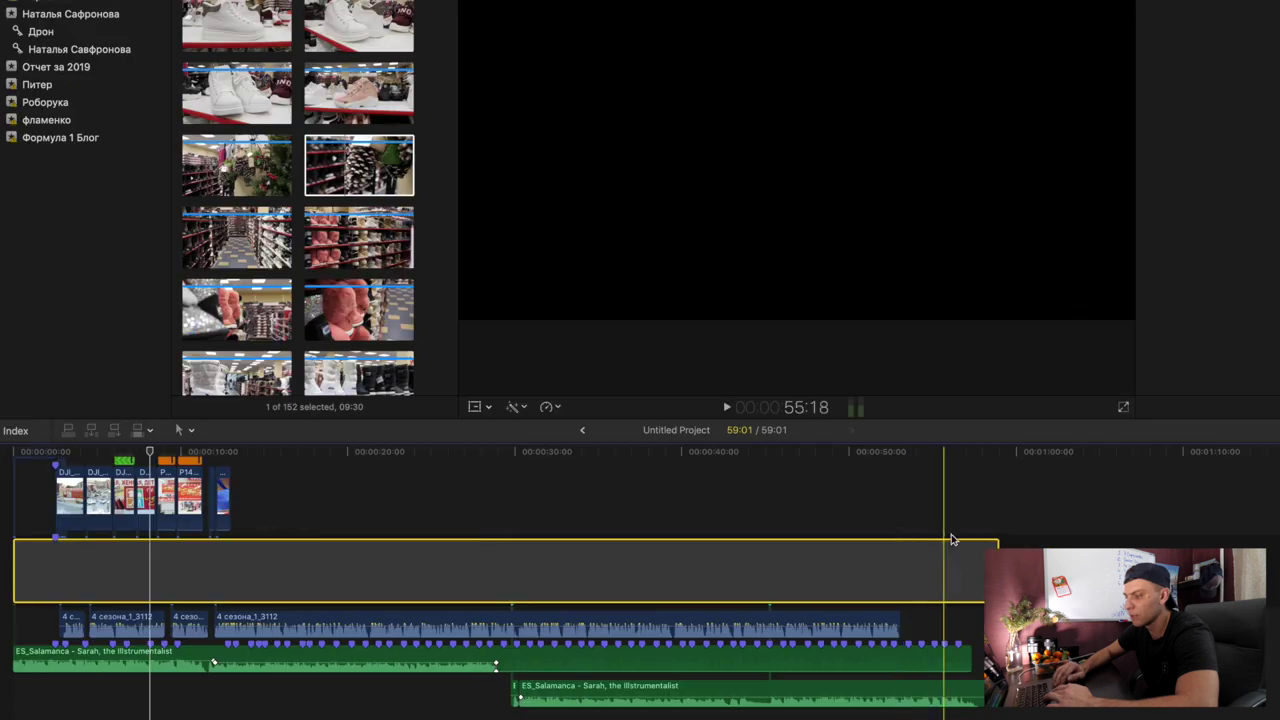
pyautogui.click(205, 662)
pyautogui.press('super+4')
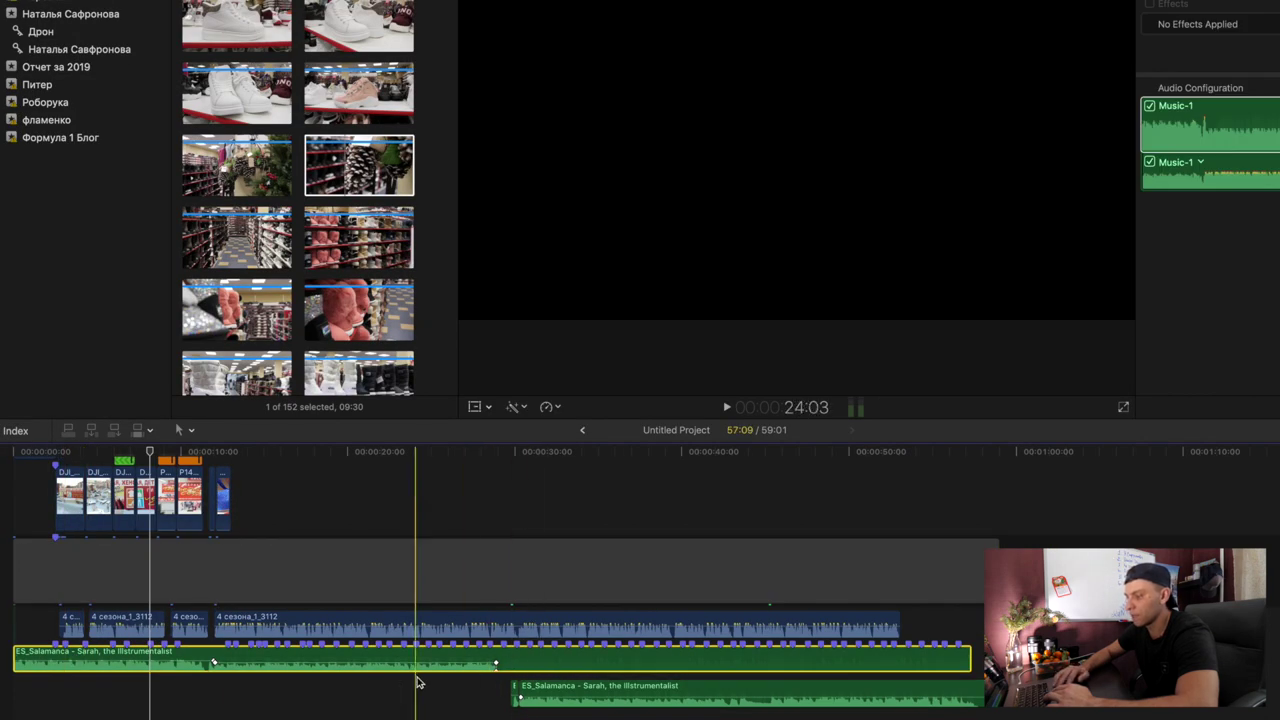
pyautogui.scroll(3, 419, 683)
pyautogui.scroll(-3, 419, 683)
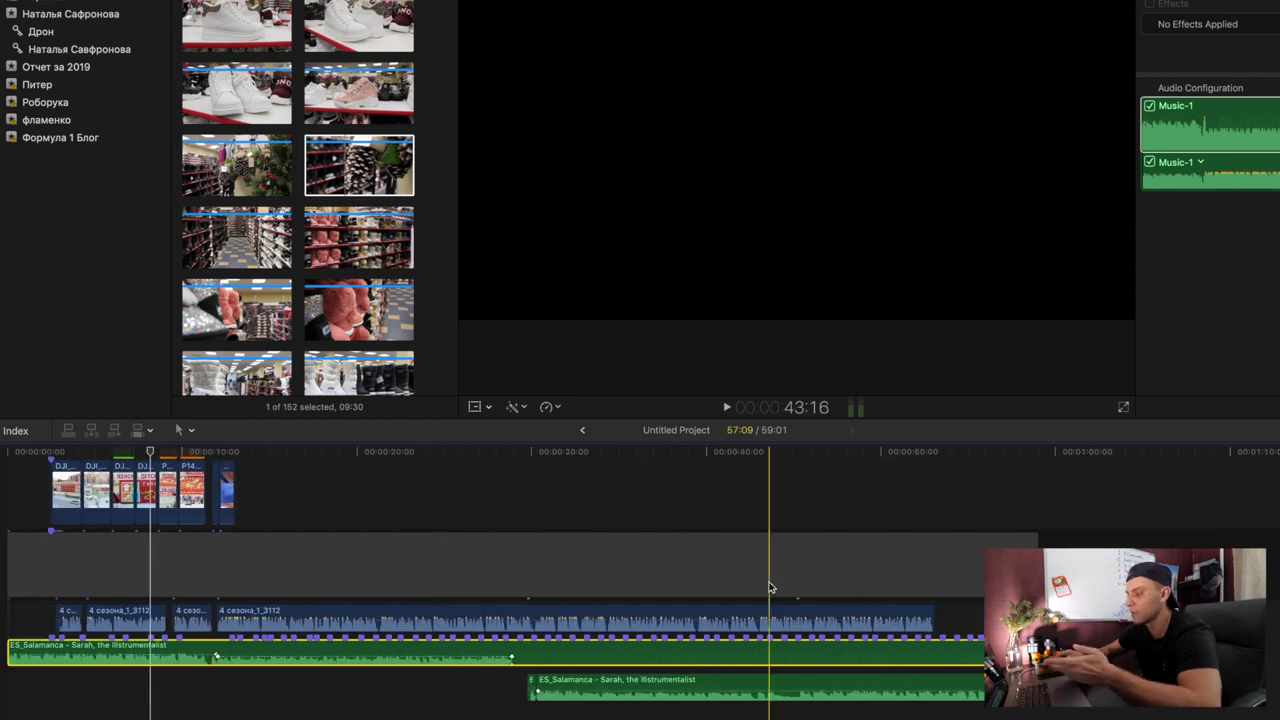
pyautogui.scroll(1, 493, 645)
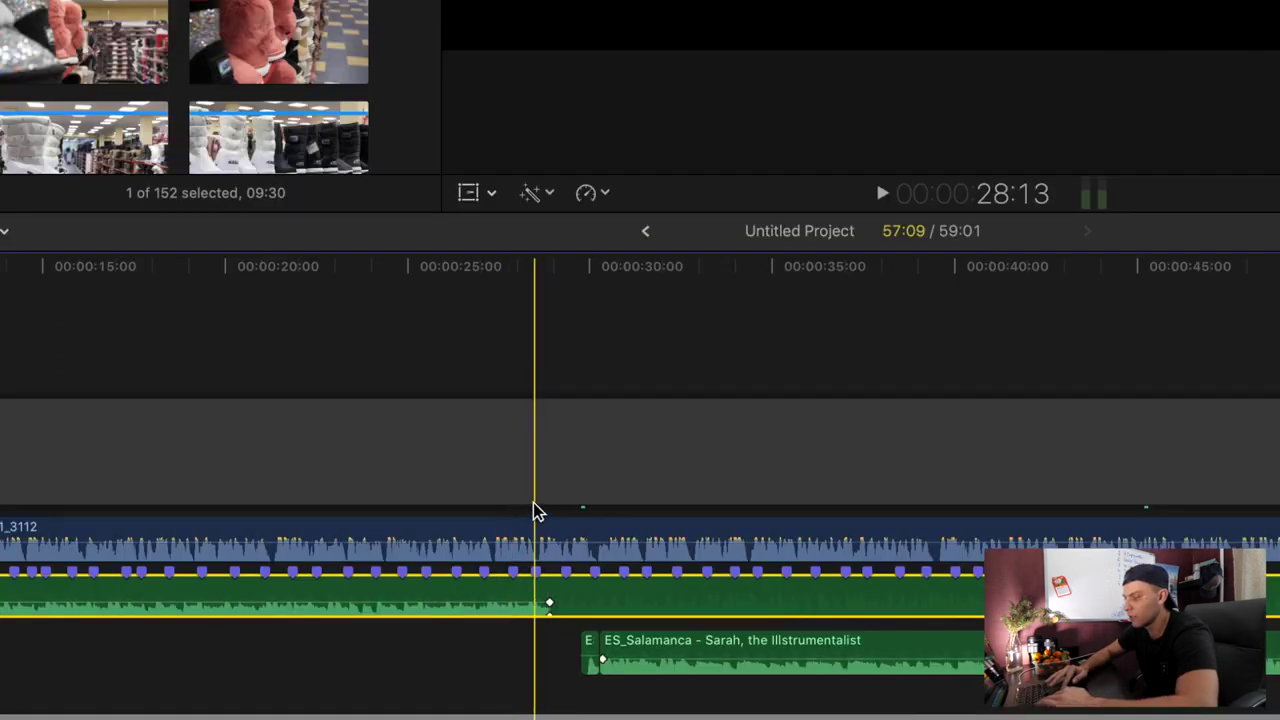
# - Temporarily disable the long 4 сезона_1_3112 voice-over clip, play the music transition around 28 seconds, and re-enable the clip
pyautogui.click(517, 616)
pyautogui.press('v')
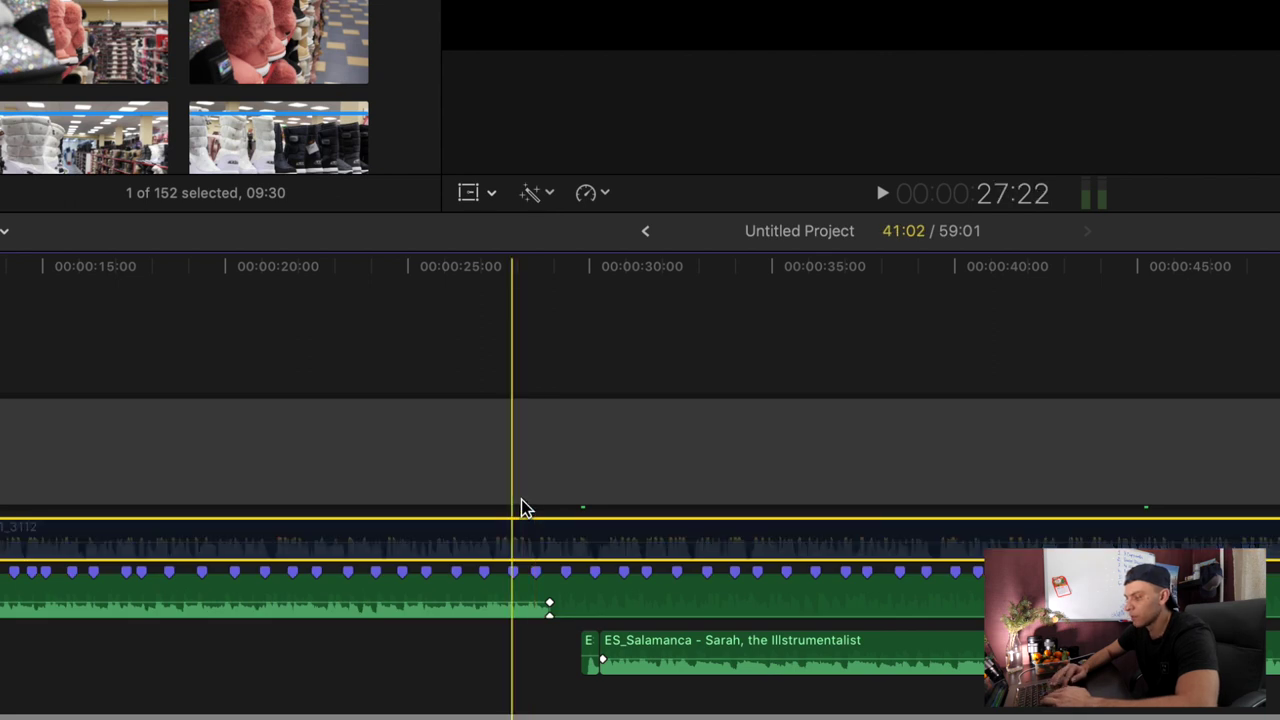
pyautogui.scroll(-1, 463, 463)
pyautogui.press('space')
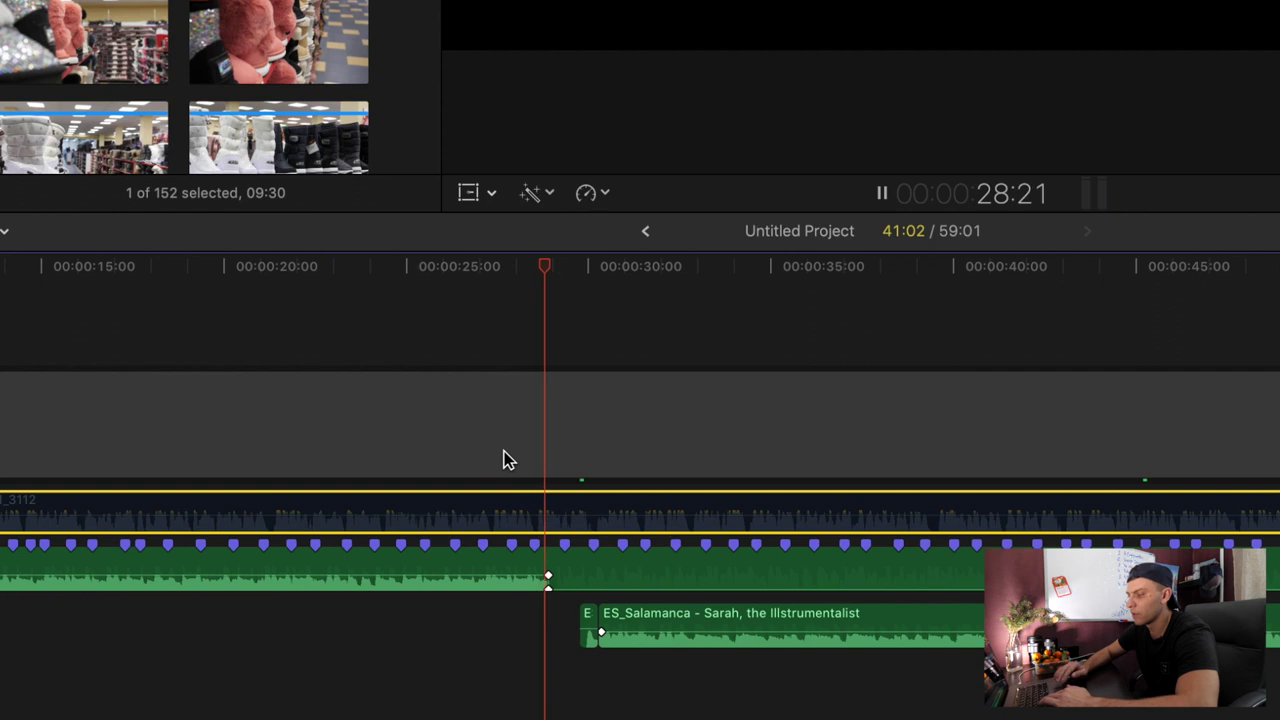
pyautogui.press('space')
pyautogui.press('super+equal')
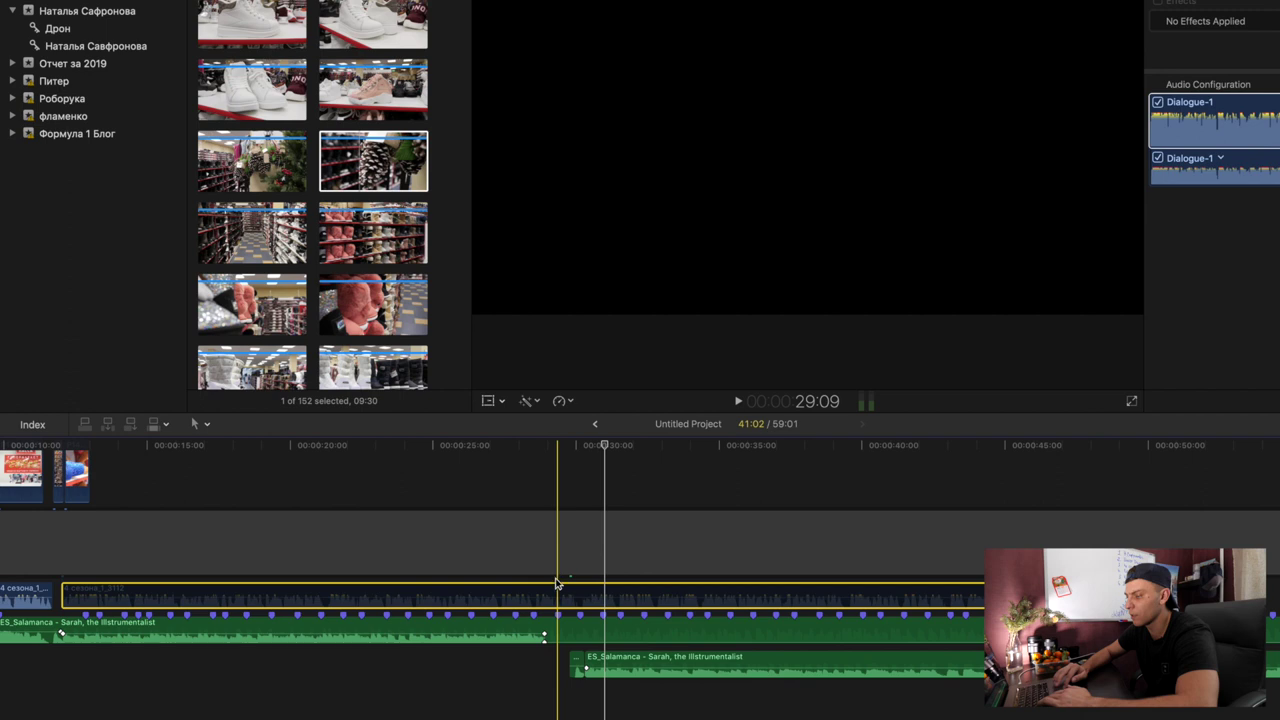
pyautogui.click(553, 590)
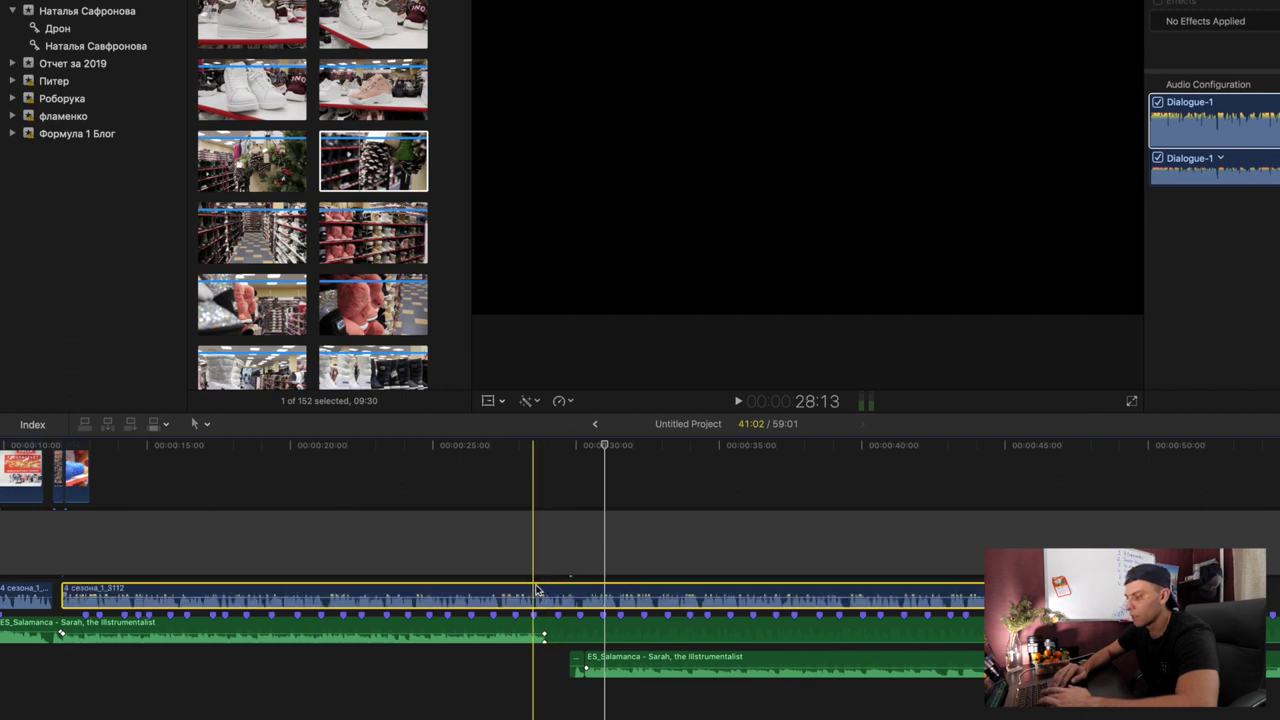
# - Examine the full timeline, from the logo intro and opening video clips to the end of the voice-over and music
pyautogui.scroll(5, 535, 586)
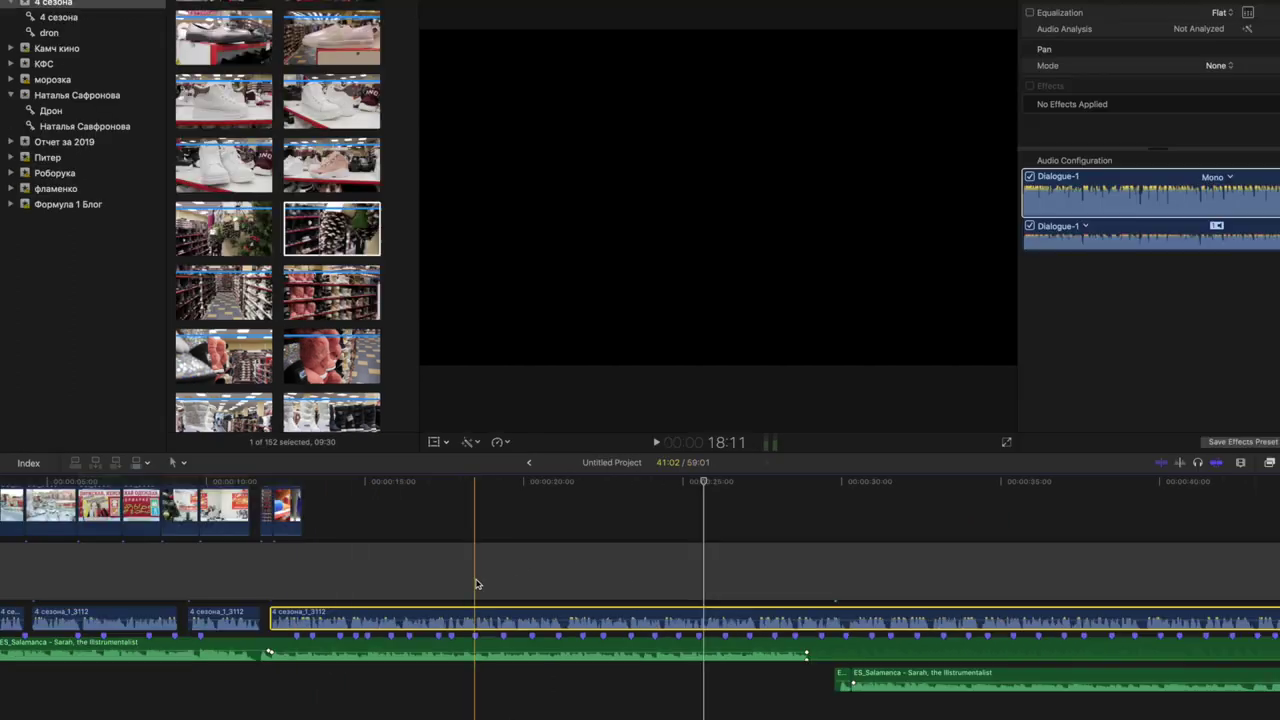
pyautogui.scroll(-2, 535, 562)
pyautogui.press('super+minus')
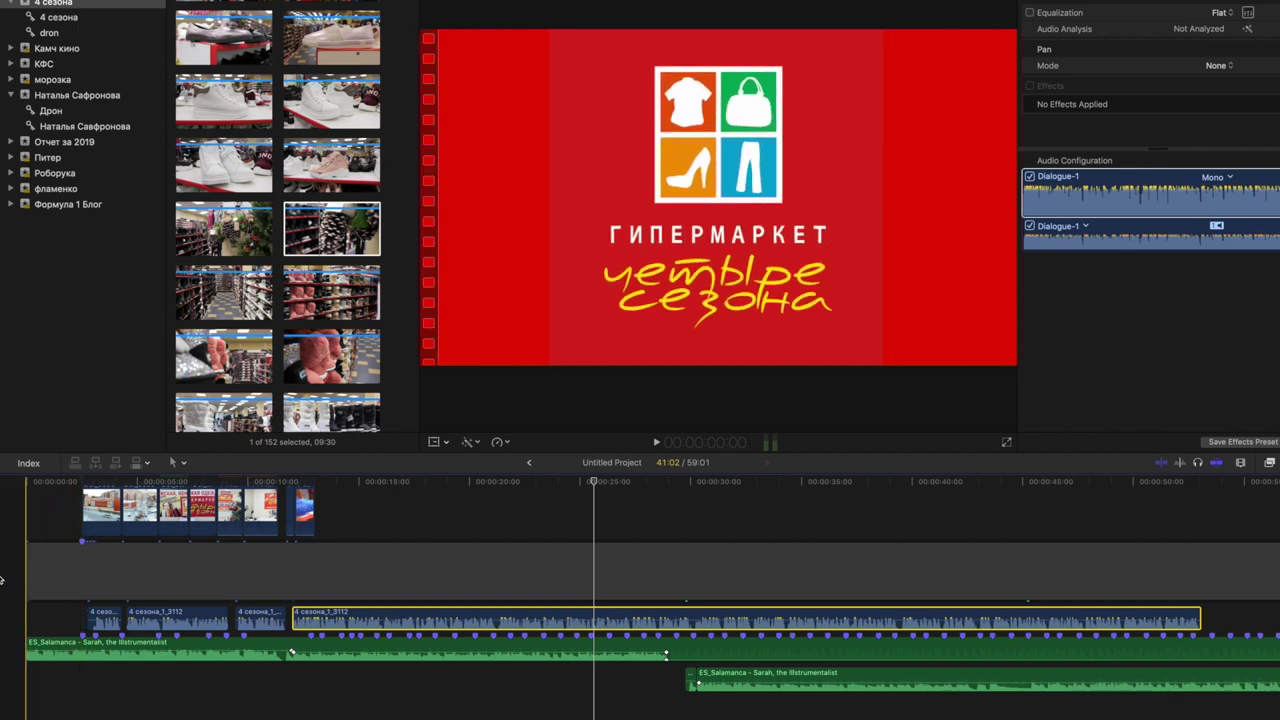
pyautogui.hscroll(1, 40, 571)
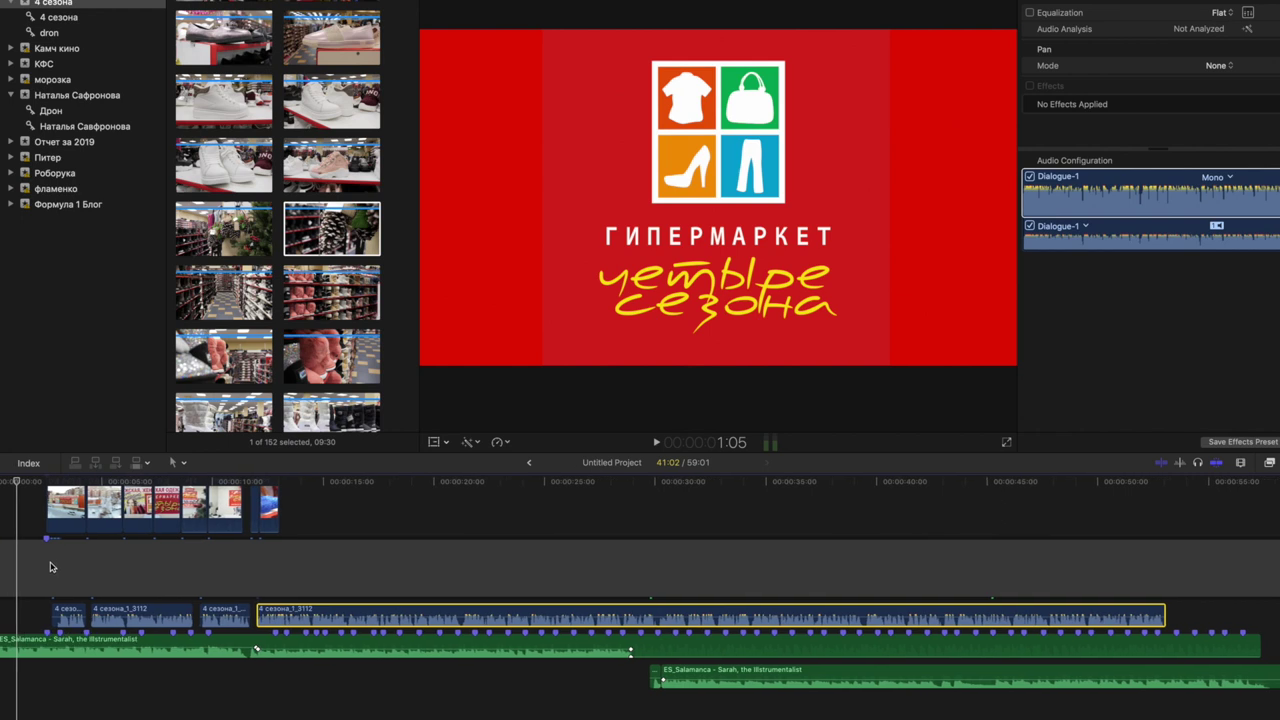
pyautogui.press('super+minus')
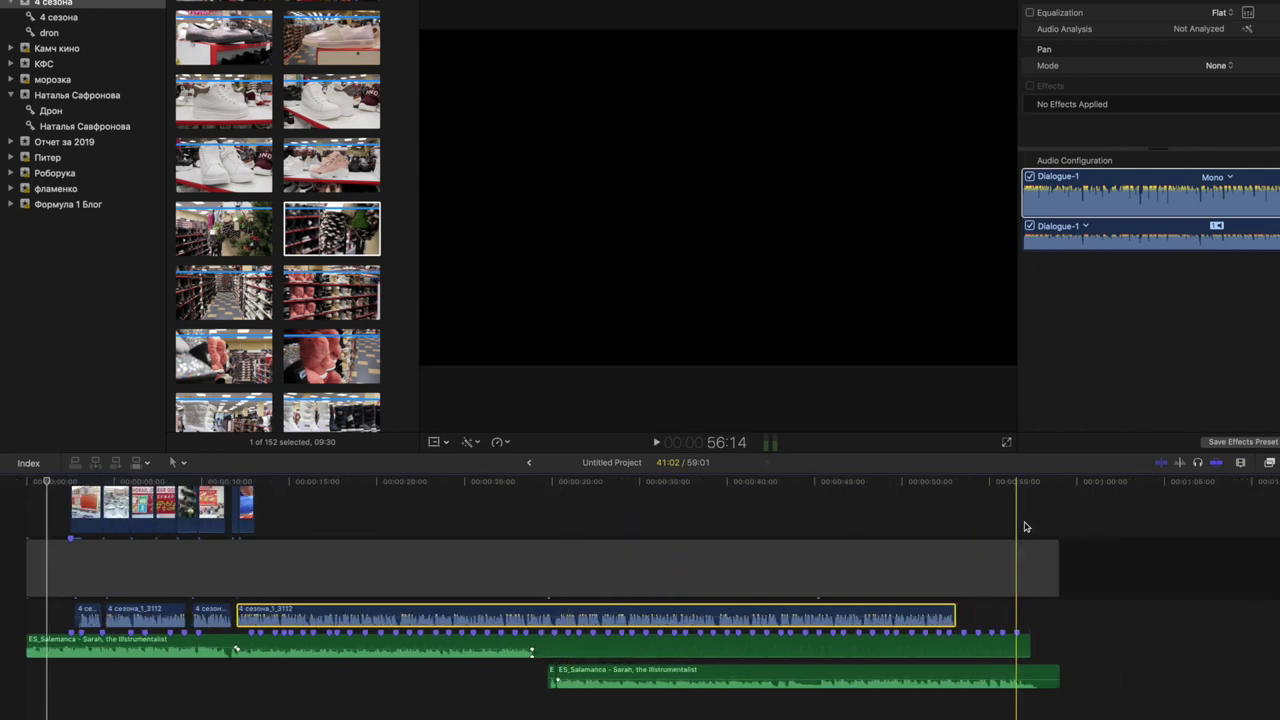
pyautogui.scroll(2, 50, 553)
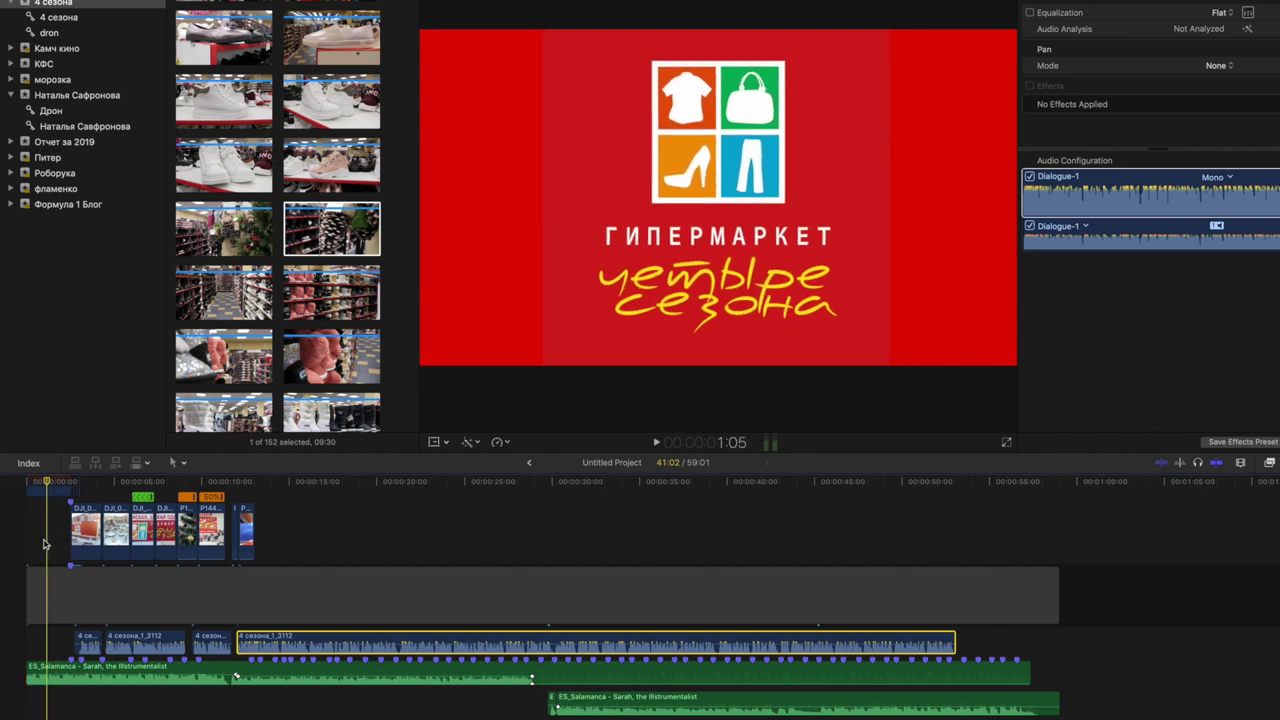
pyautogui.scroll(2, 48, 542)
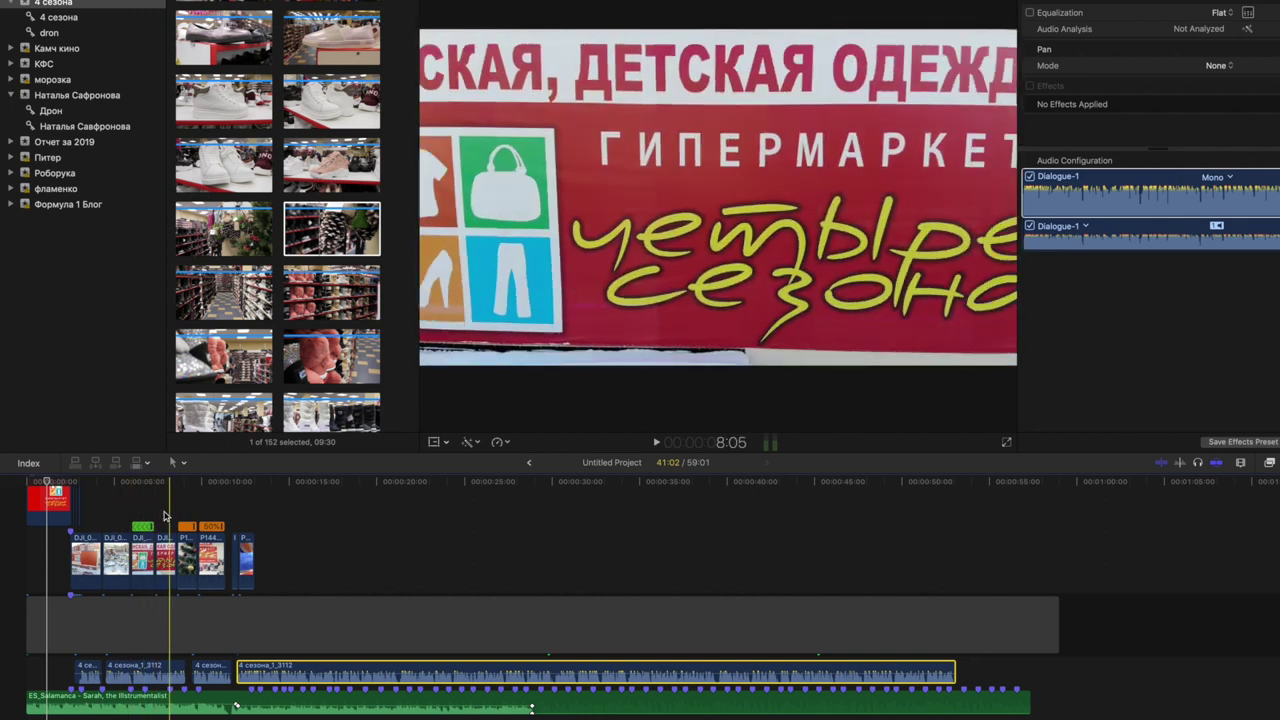
pyautogui.scroll(-2, 190, 620)
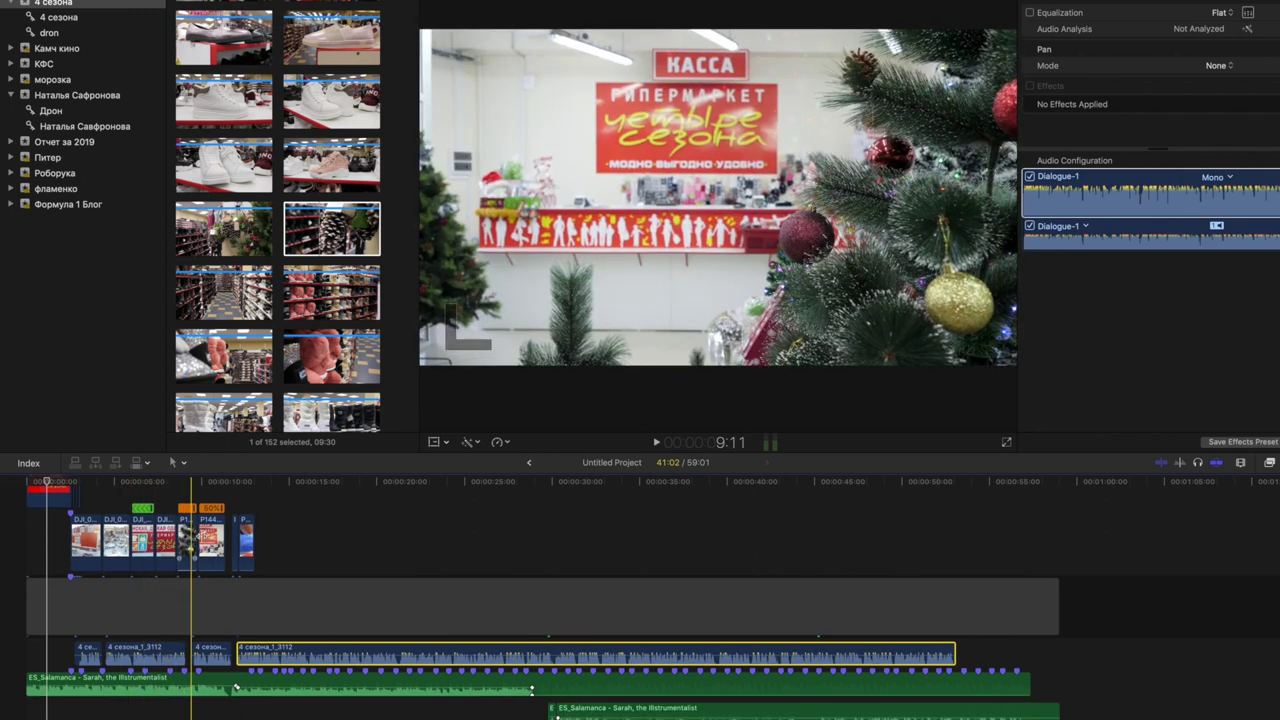
# - Play the commercial's opening from the logo intro into the first drone shots
pyautogui.click(230, 686)
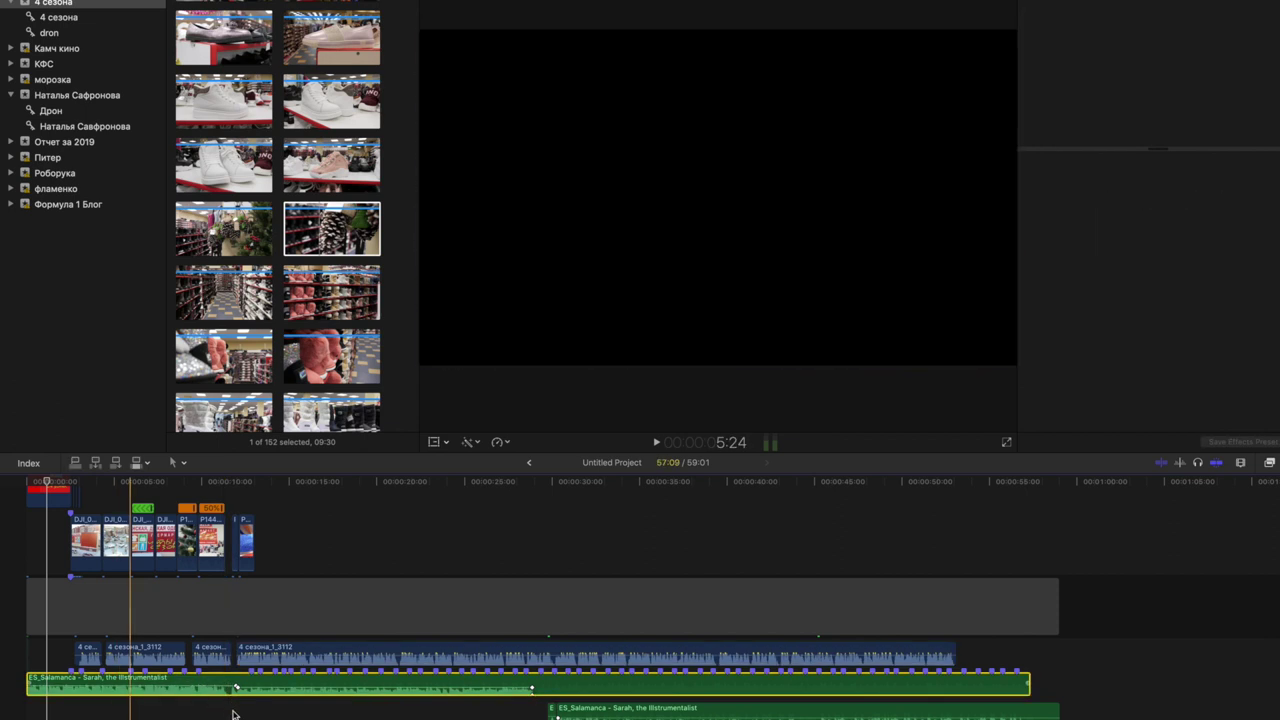
pyautogui.click(232, 712)
pyautogui.scroll(2, 178, 651)
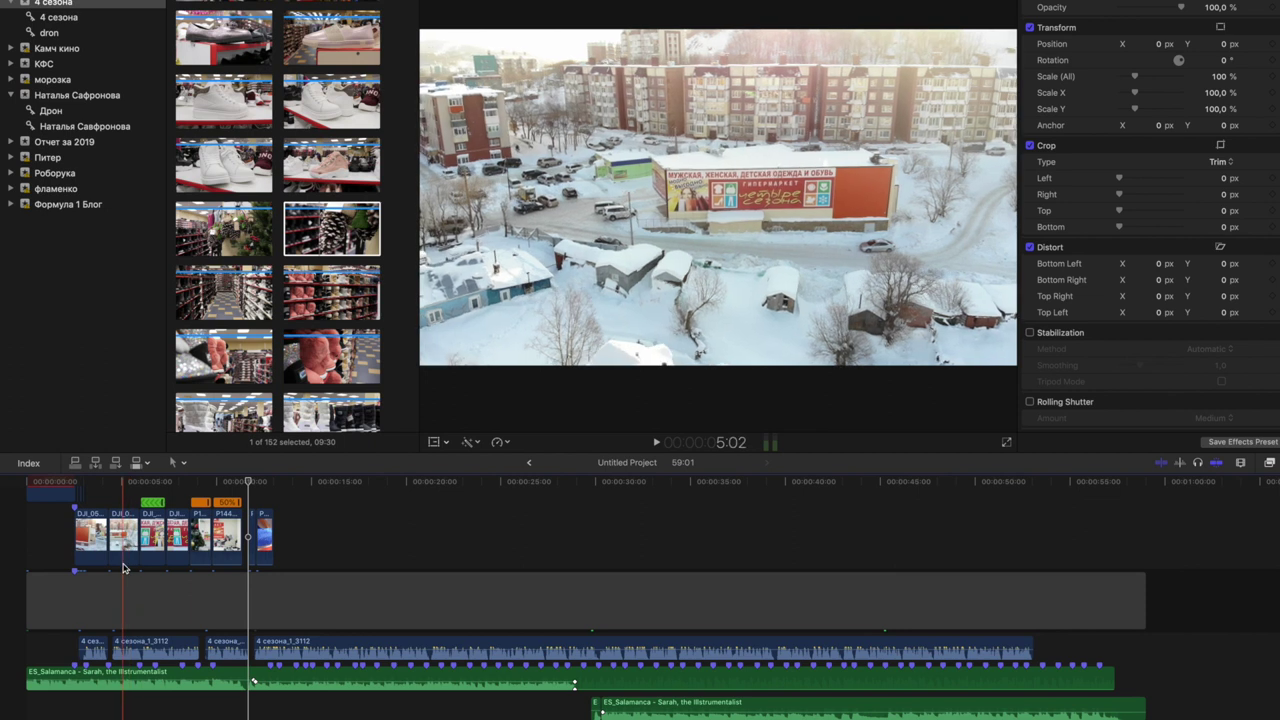
pyautogui.scroll(2, 125, 541)
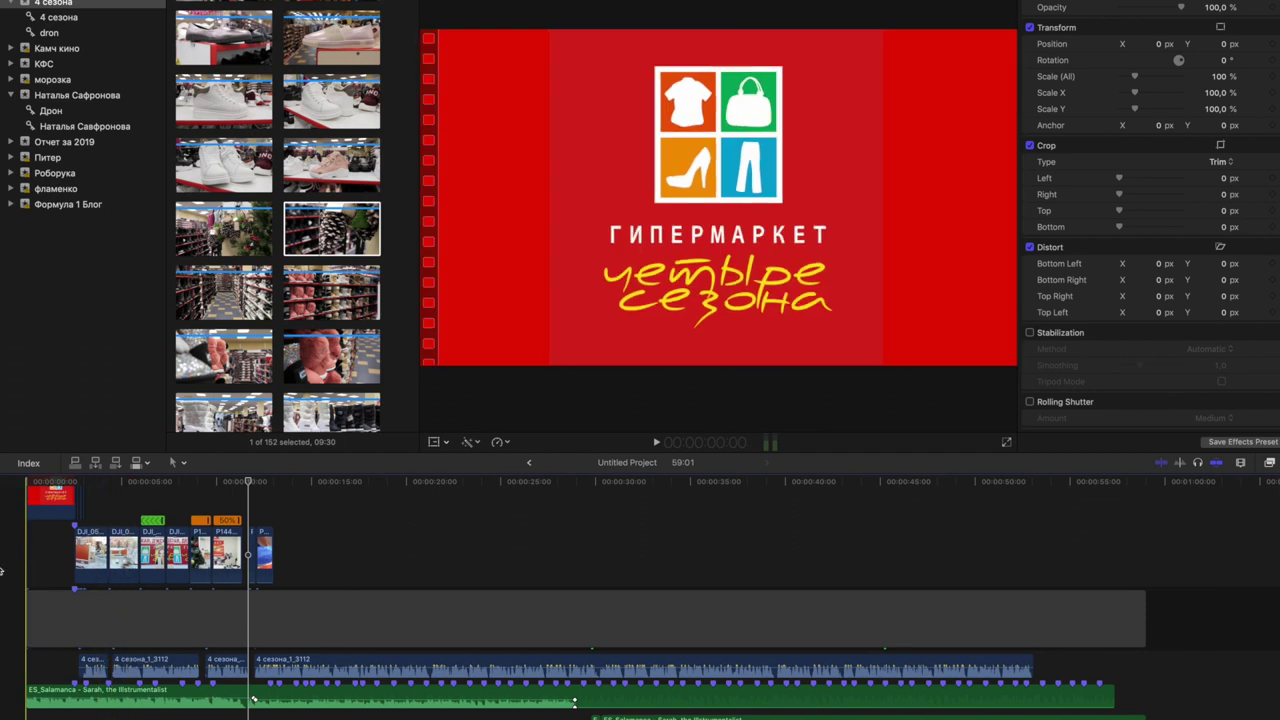
pyautogui.press('space')
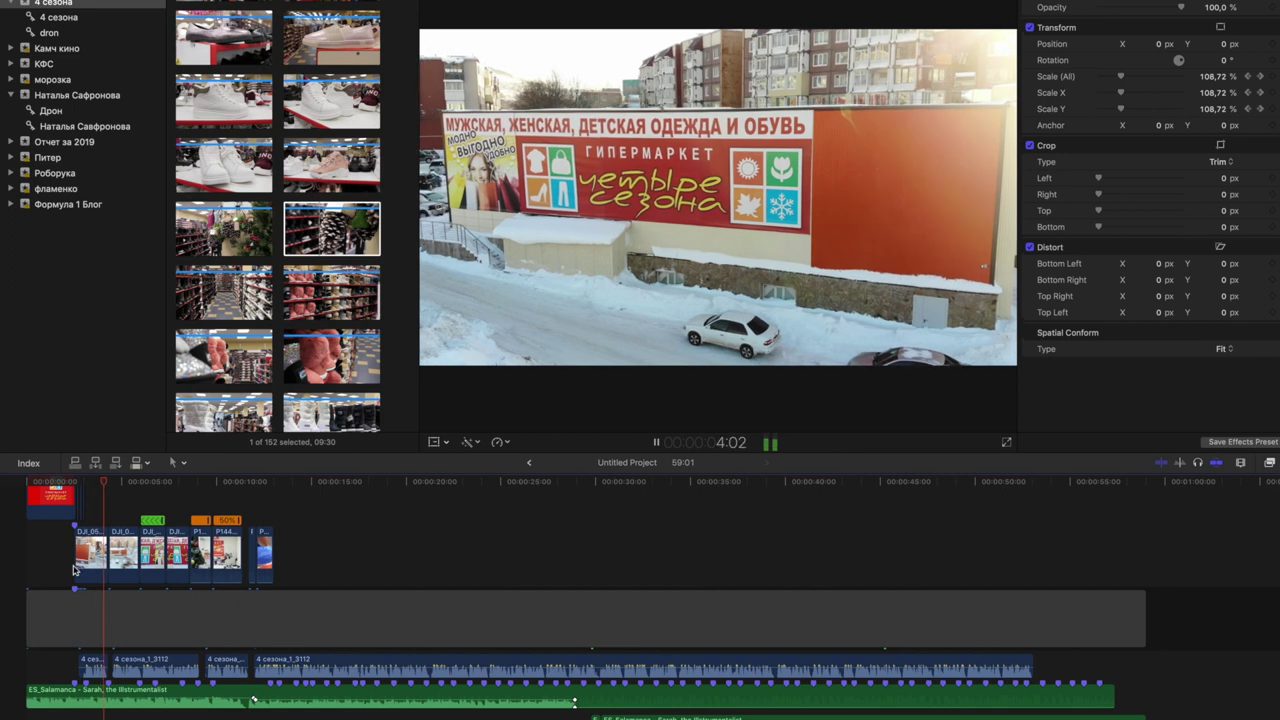
pyautogui.press('space')
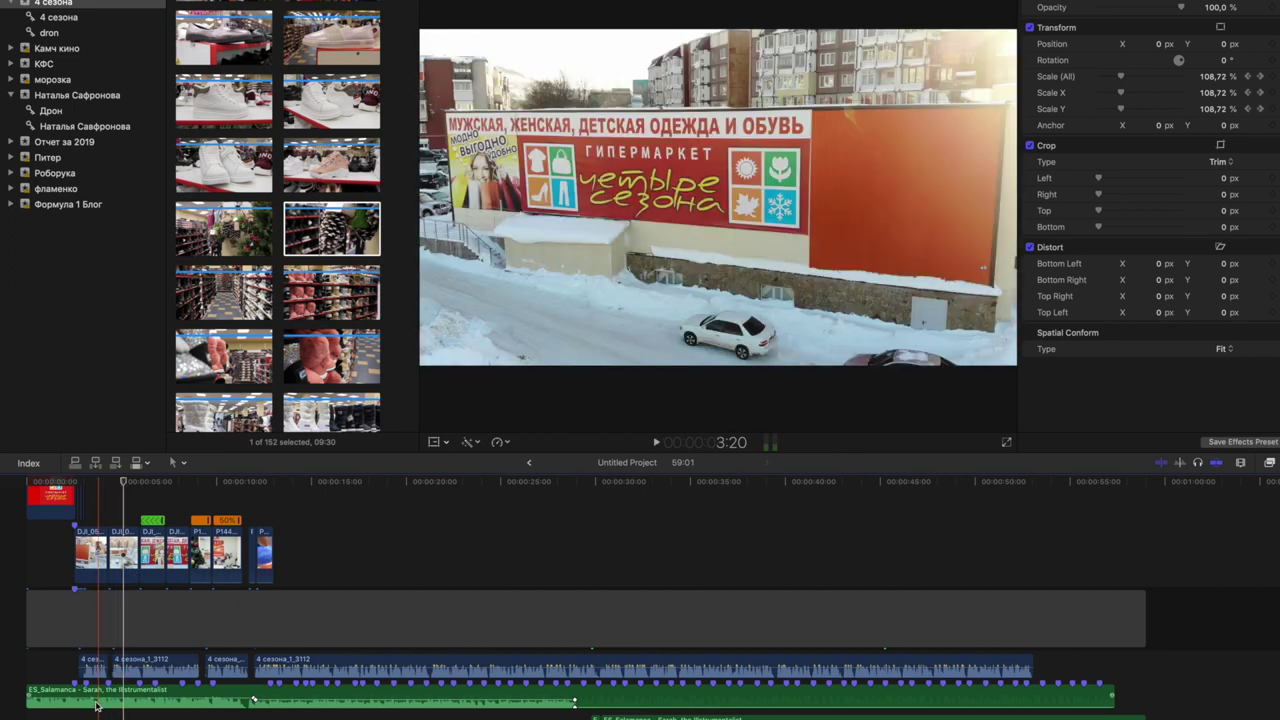
# - Add two volume keyframes to the ES_Salamanca music around the start of the first voice-over phrase, with the second lowered to -3.0 dB
pyautogui.press('super+equal')
pyautogui.scroll(-3, 98, 706)
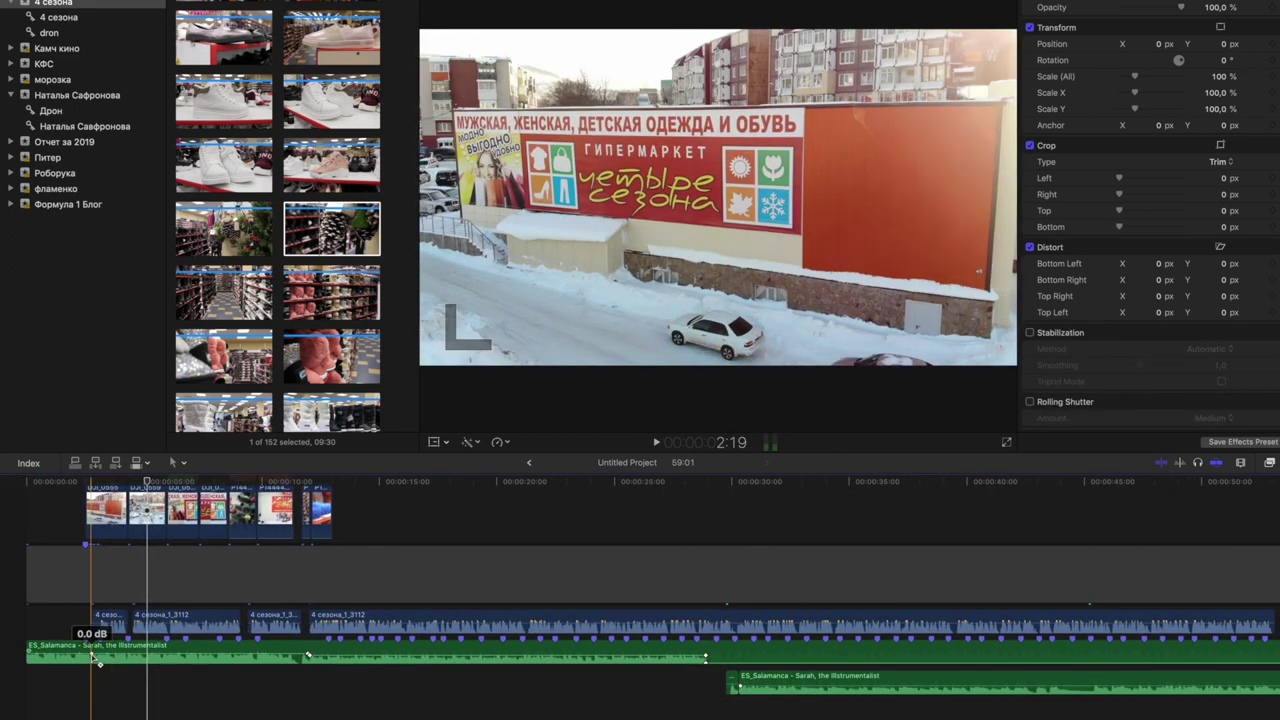
pyautogui.press('super+equal')
pyautogui.moveTo(174, 650); pyautogui.dragTo(215, 648)
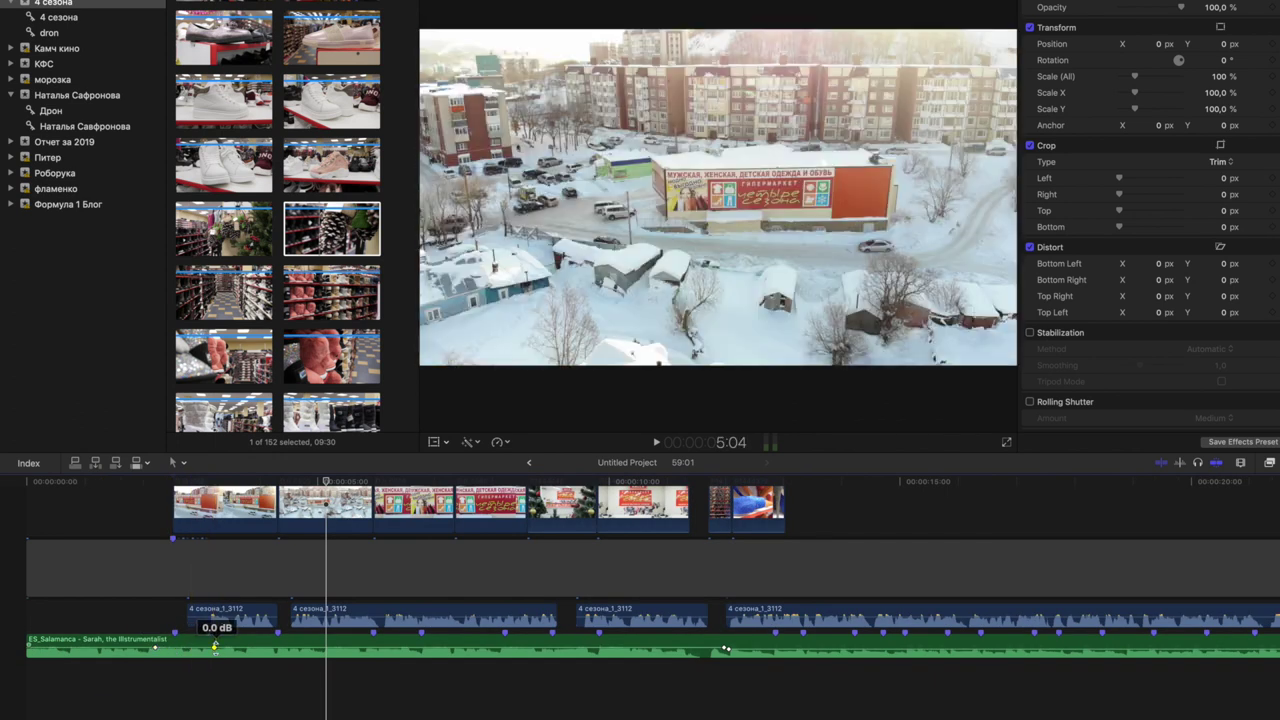
pyautogui.click(155, 647)
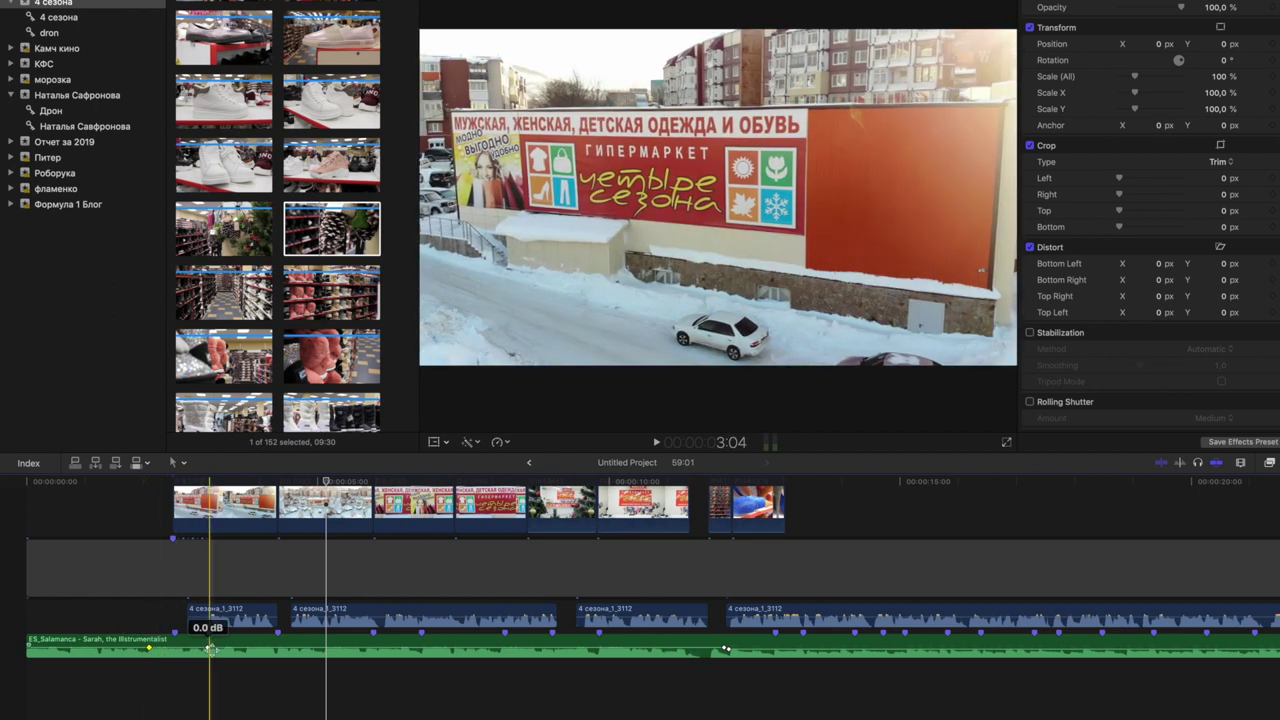
pyautogui.moveTo(232, 647); pyautogui.dragTo(235, 647)
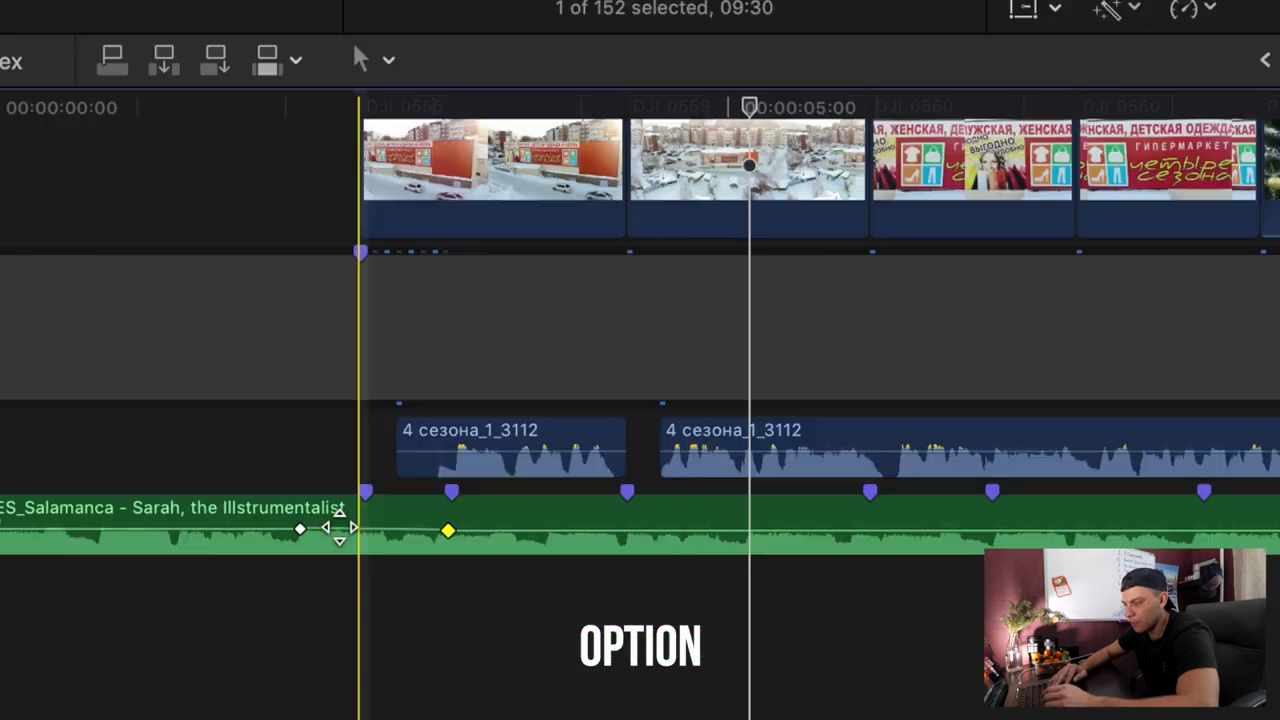
pyautogui.click(148, 648)
pyautogui.click(448, 532)
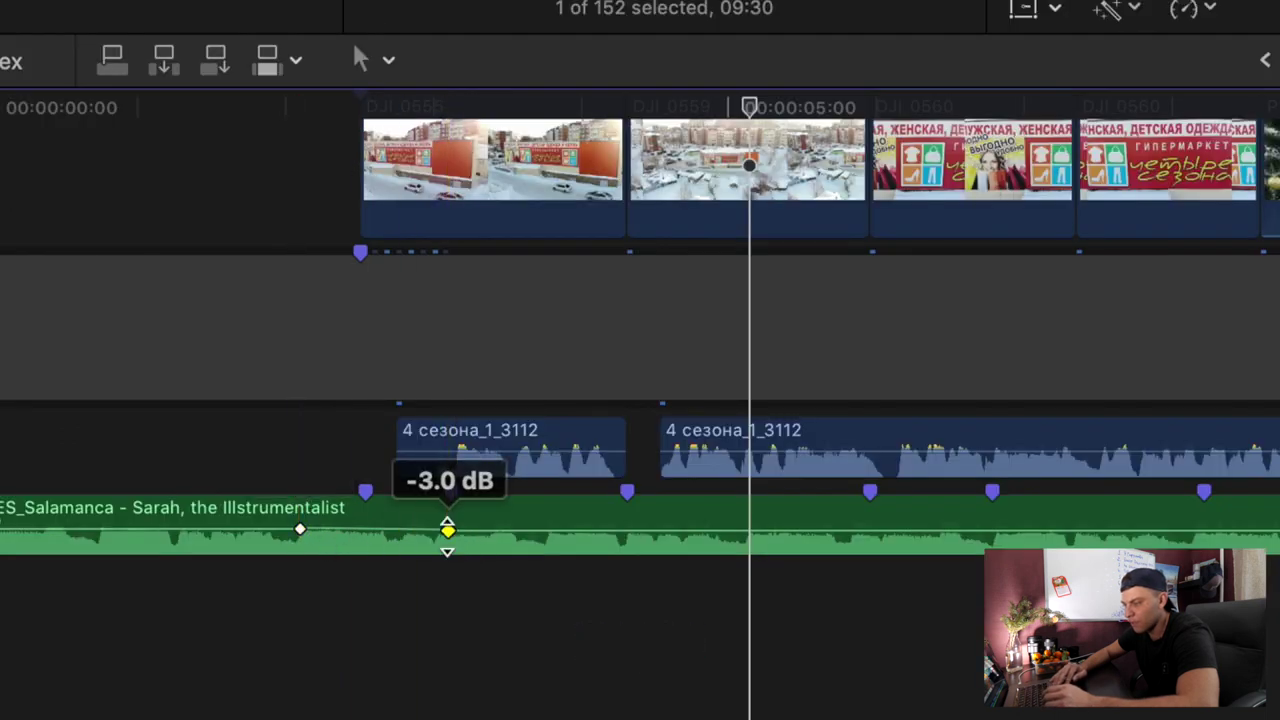
# - Move the first music volume keyframe closer to the start of the first drone clip and place the playhead on it
pyautogui.keyDown('alt'); pyautogui.click(300, 532); pyautogui.keyUp('alt')
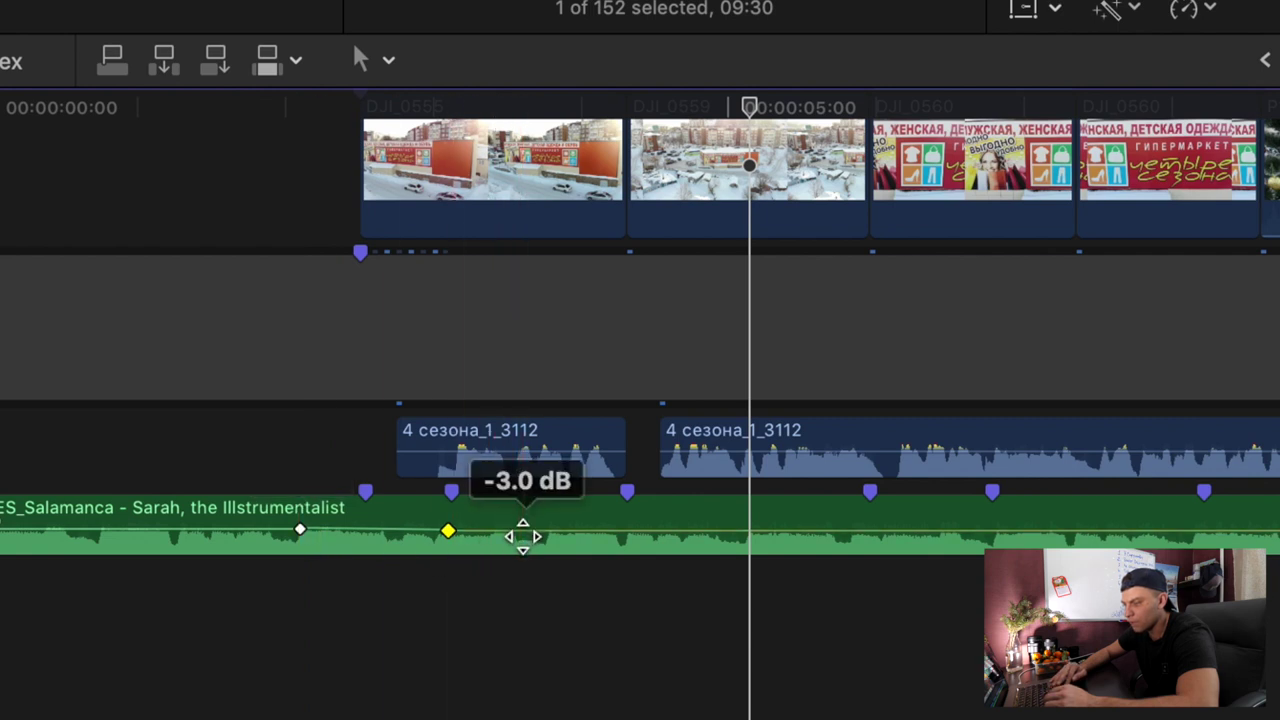
pyautogui.moveTo(301, 530); pyautogui.dragTo(327, 528)
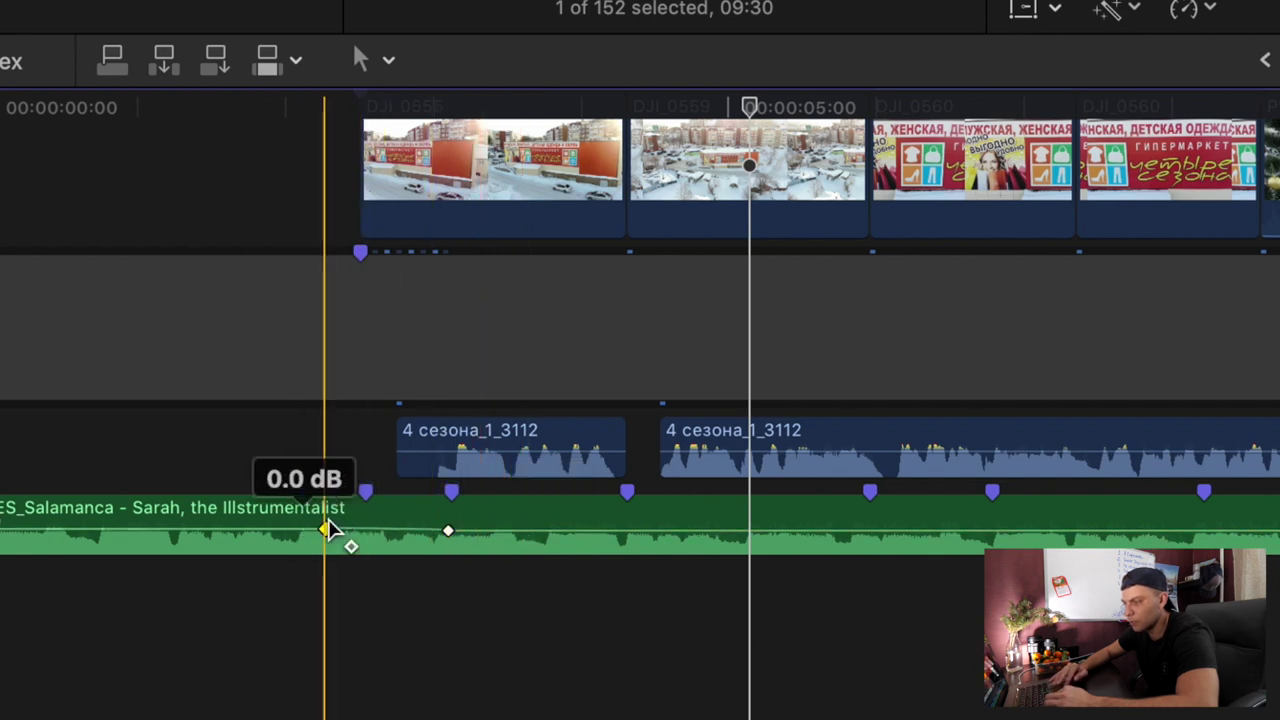
pyautogui.click(321, 470)
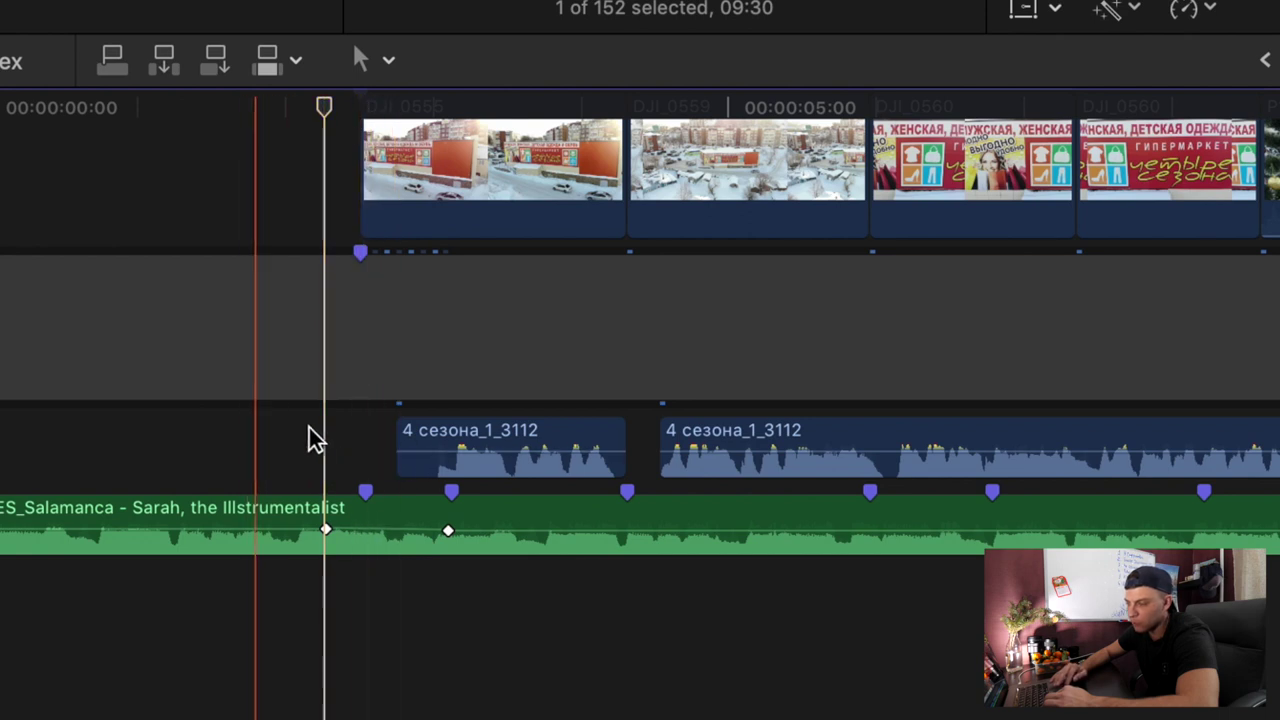
# - Play the commercial from the start of the drone shots through to the blue shoes clip
pyautogui.press('space')
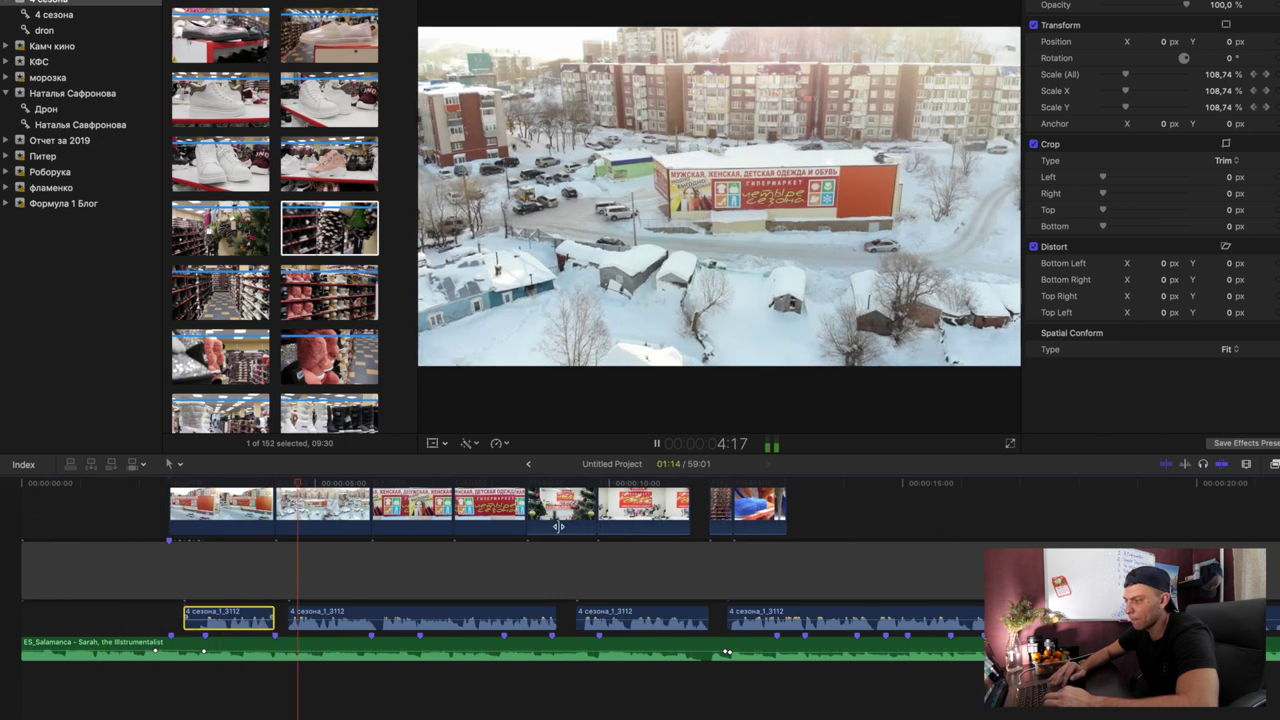
pyautogui.click(266, 612)
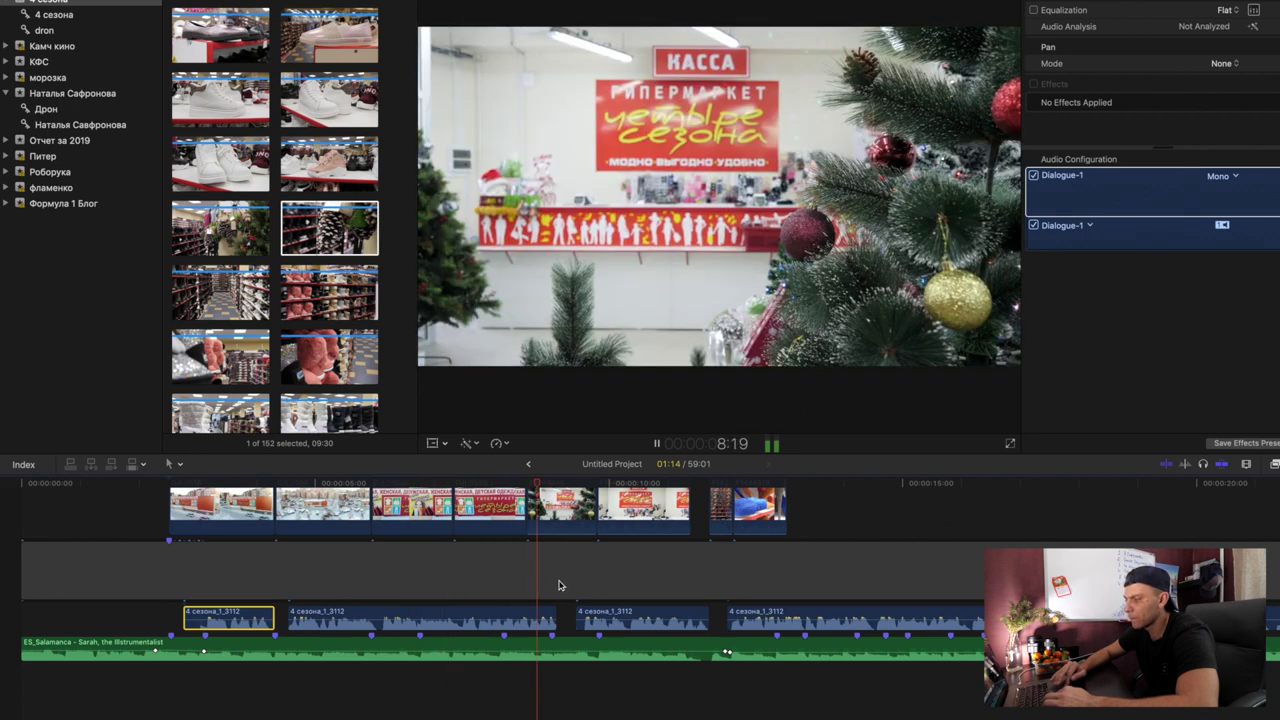
pyautogui.hscroll(2, 642, 591)
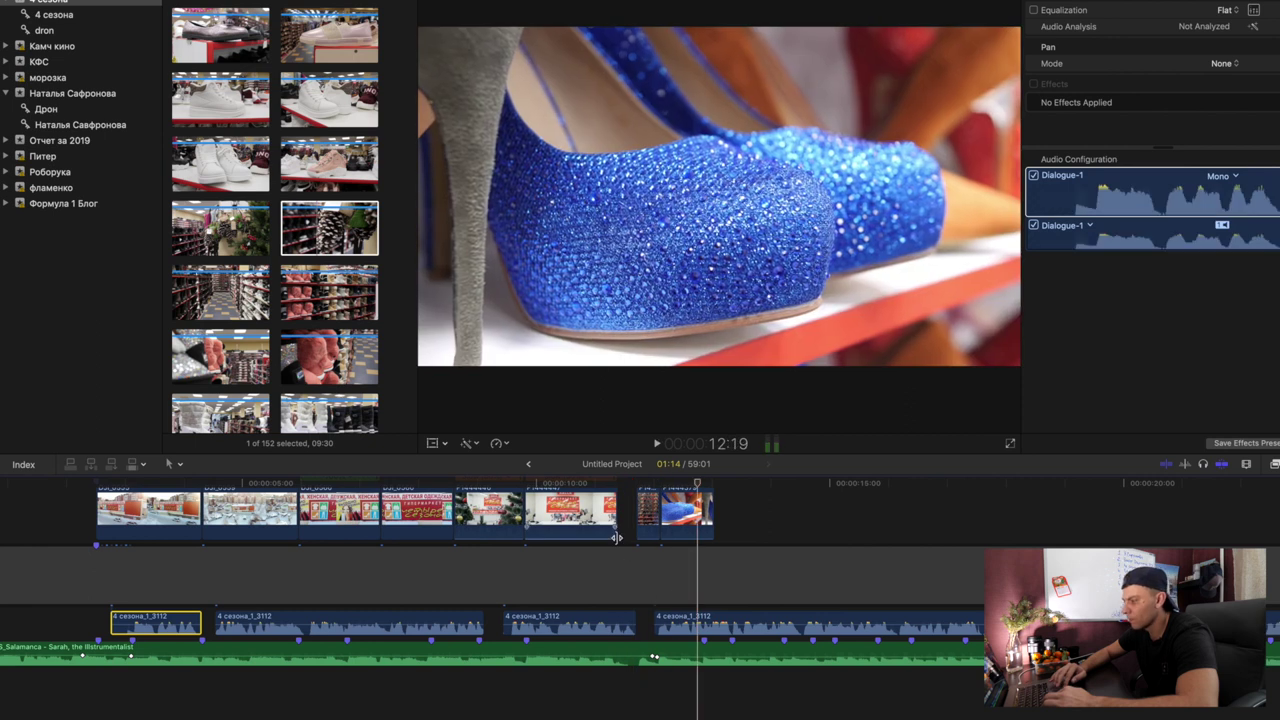
pyautogui.press('space')
# - Play the voice-over over the music repeatedly between about 18 and 24 seconds while watching the audio level meters
pyautogui.press('super+equal')
pyautogui.press('super+minus')
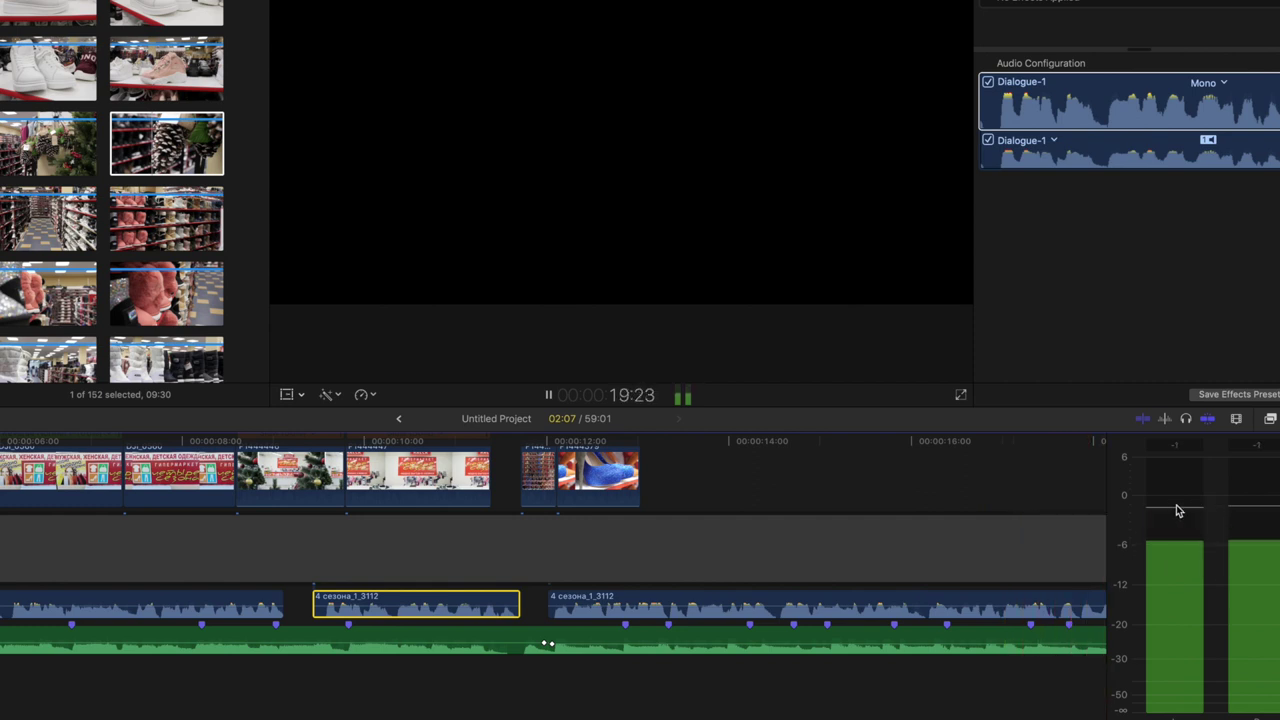
pyautogui.press('space')
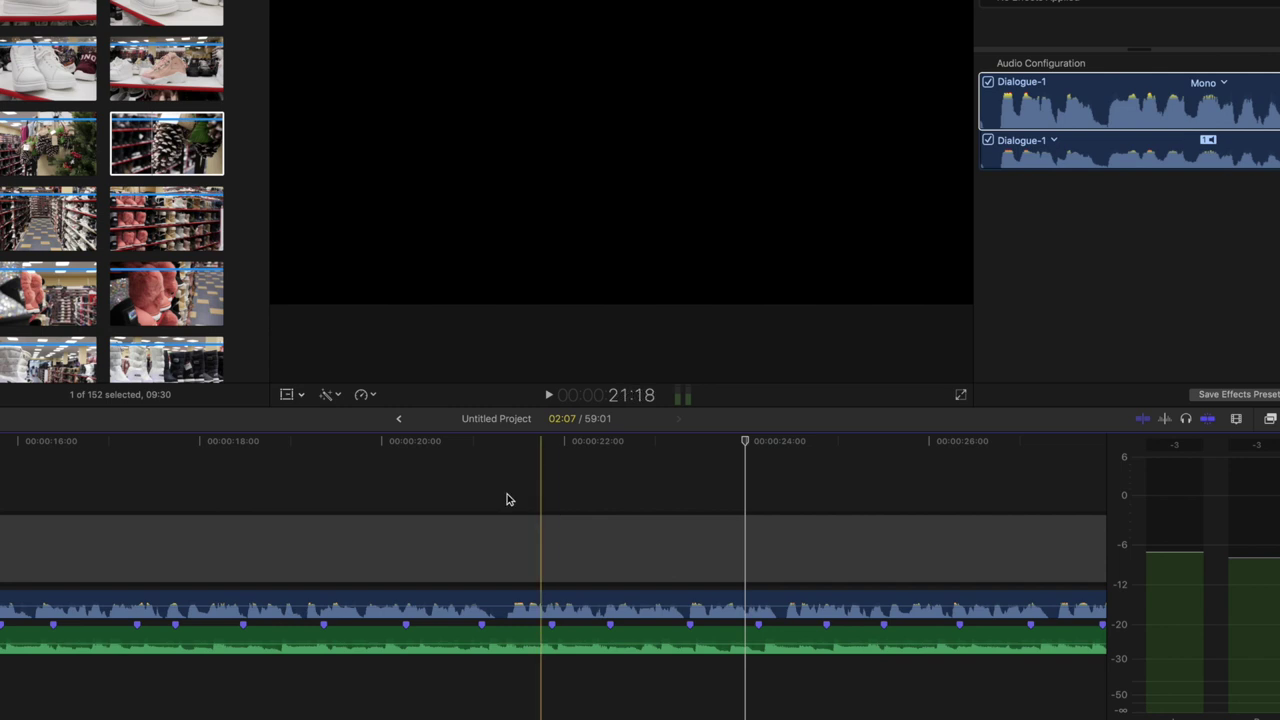
pyautogui.press('space')
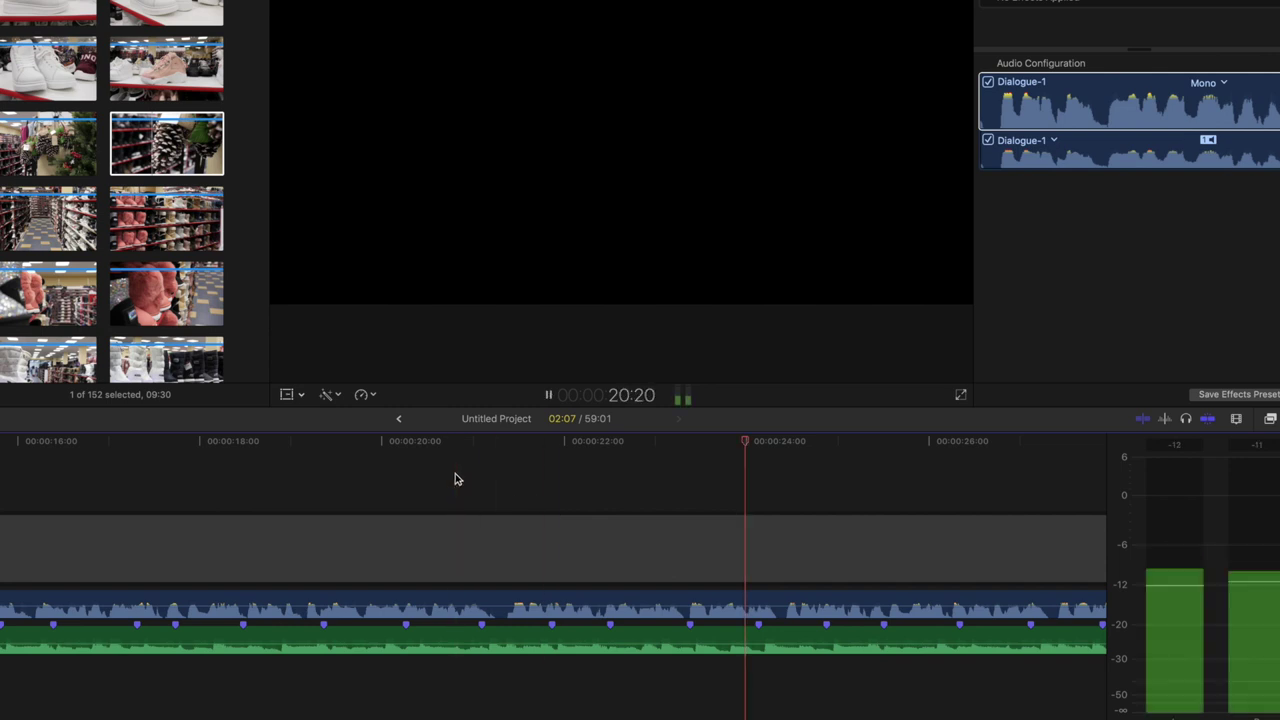
pyautogui.press('space')
pyautogui.click(355, 514)
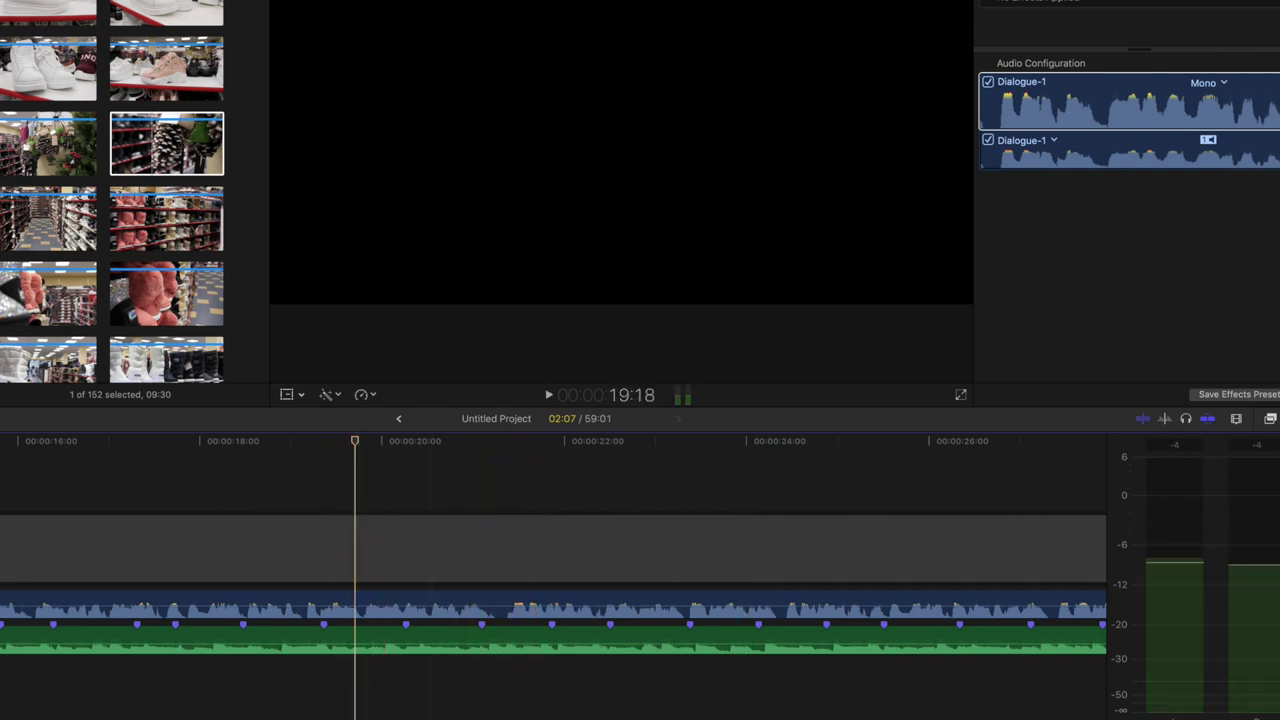
pyautogui.click(204, 497)
pyautogui.press('space')
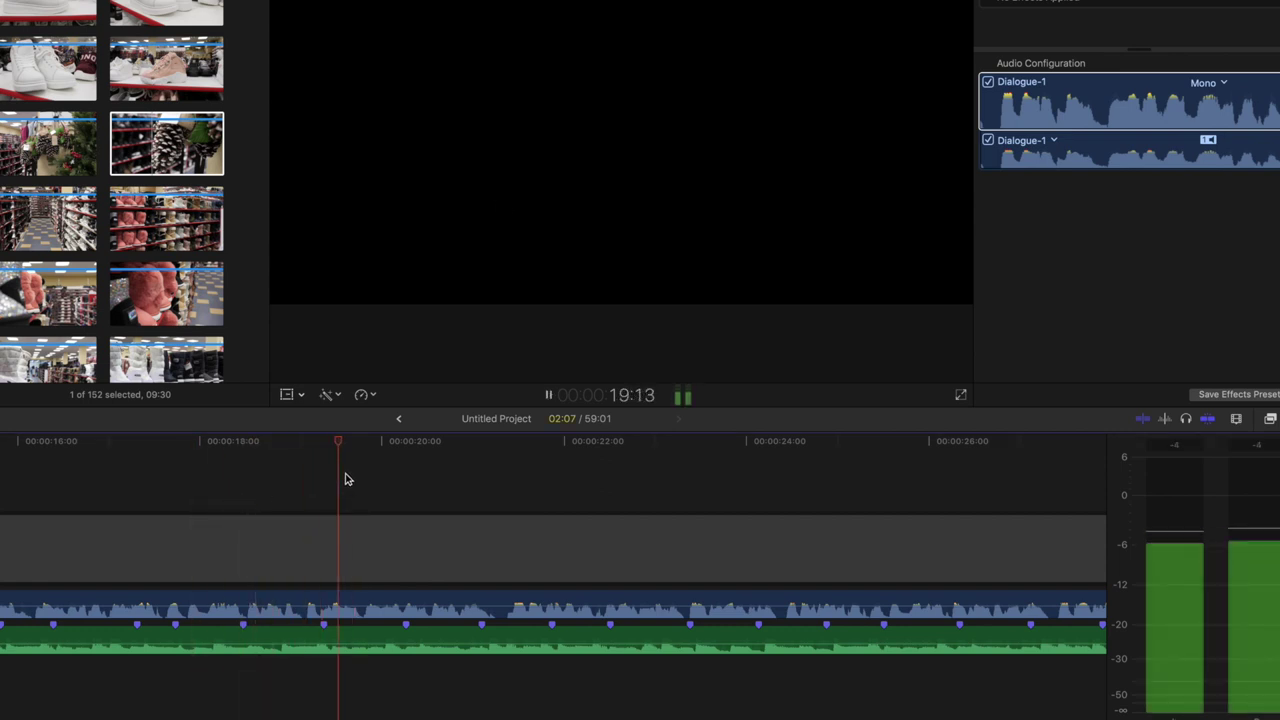
pyautogui.press('space')
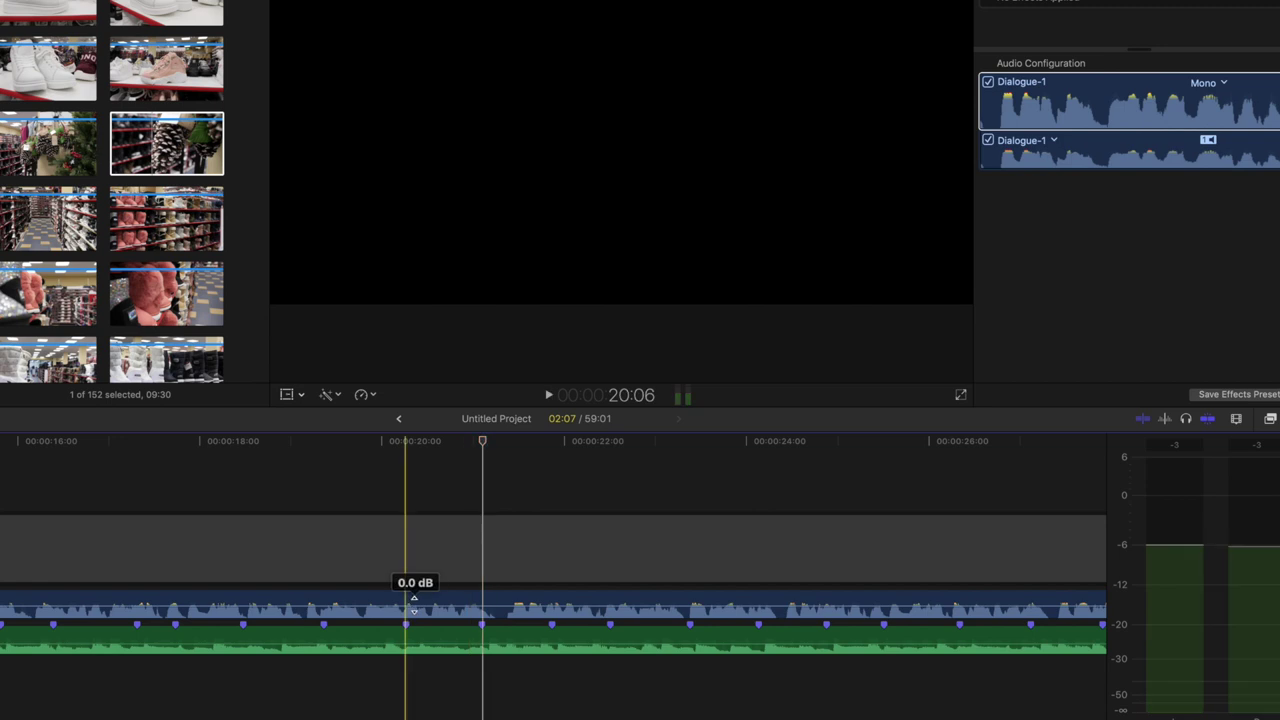
# - Try raising the long voice-over clip's volume to 12.0 dB and play it against the audio meters
pyautogui.moveTo(414, 605); pyautogui.dragTo(414, 597)
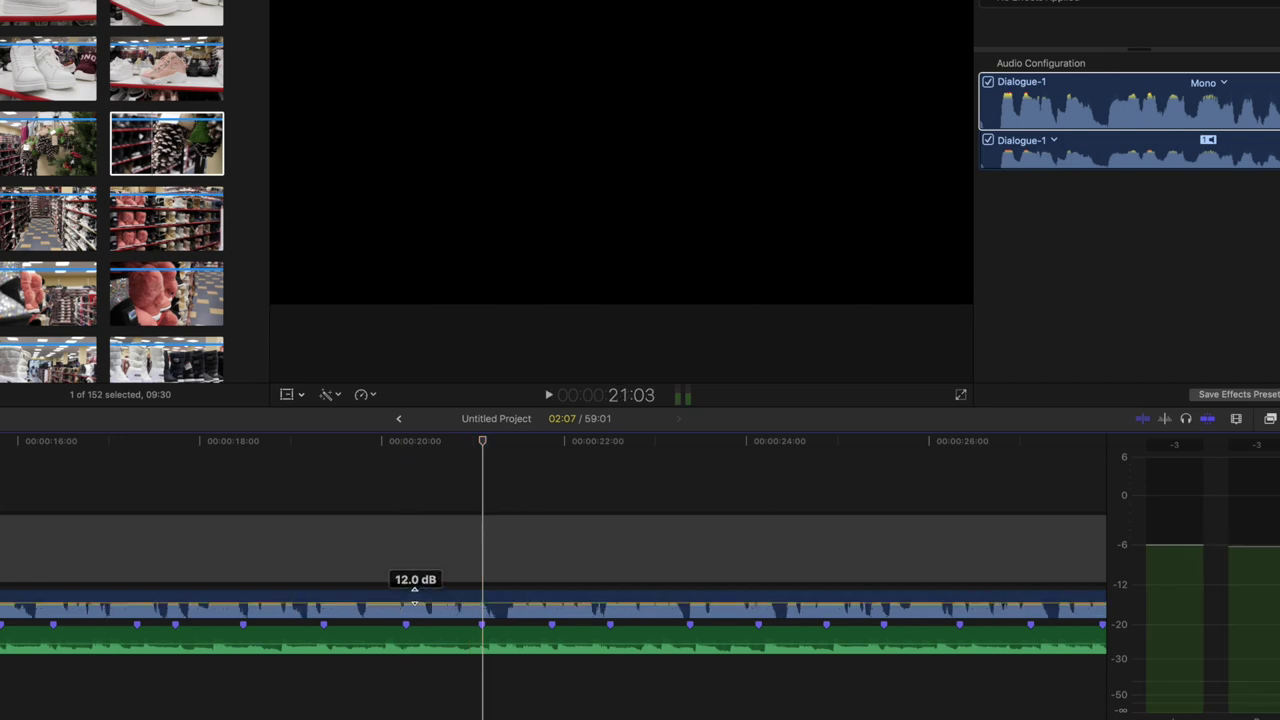
pyautogui.press('space')
pyautogui.press('space')
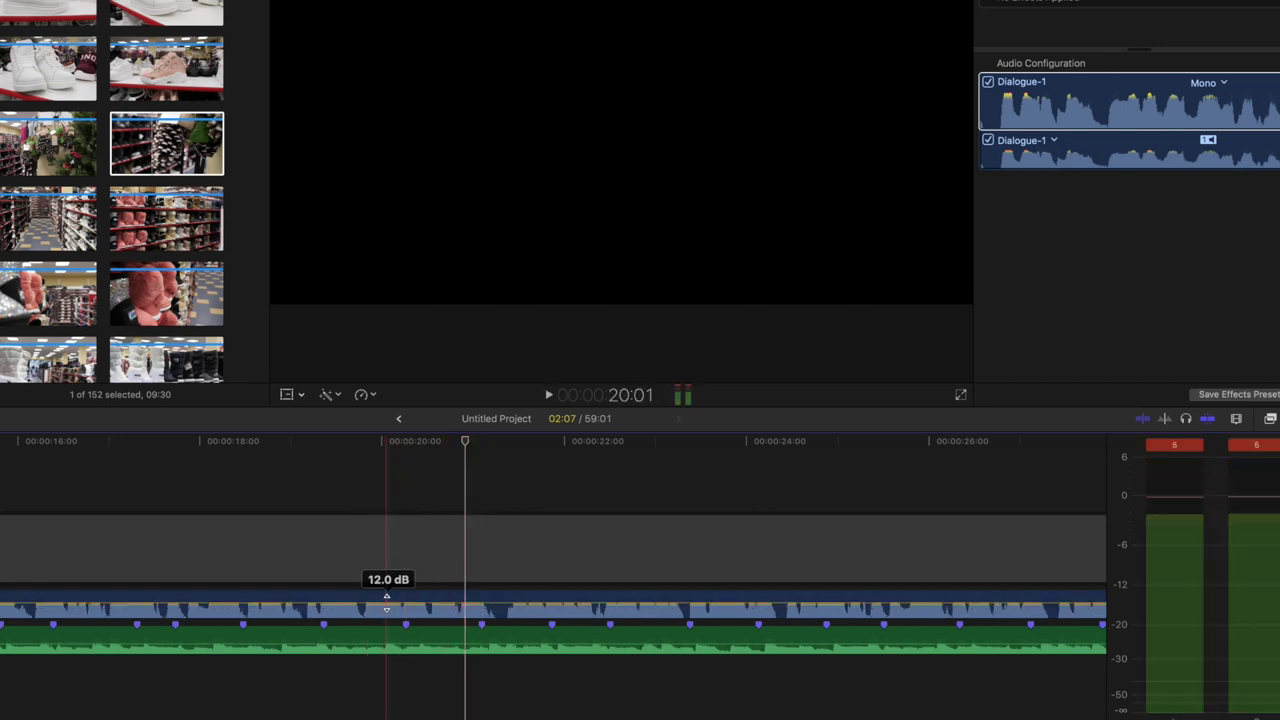
pyautogui.press('space')
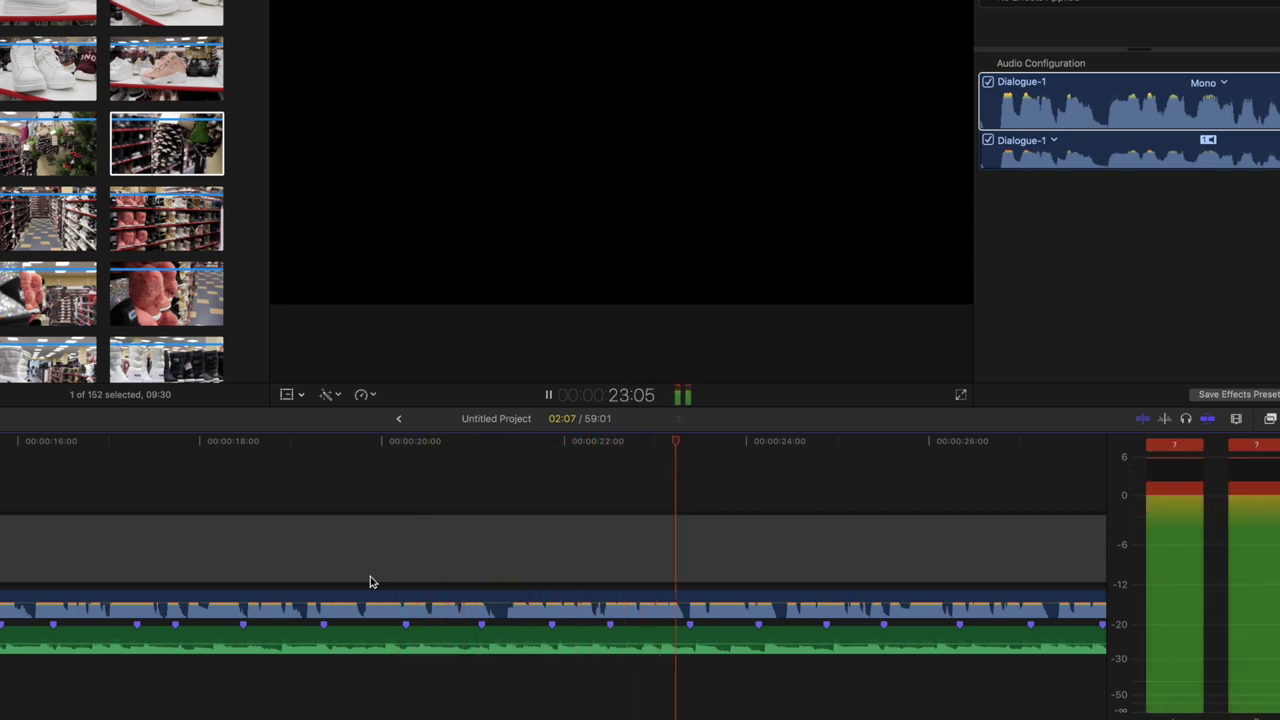
pyautogui.press('space')
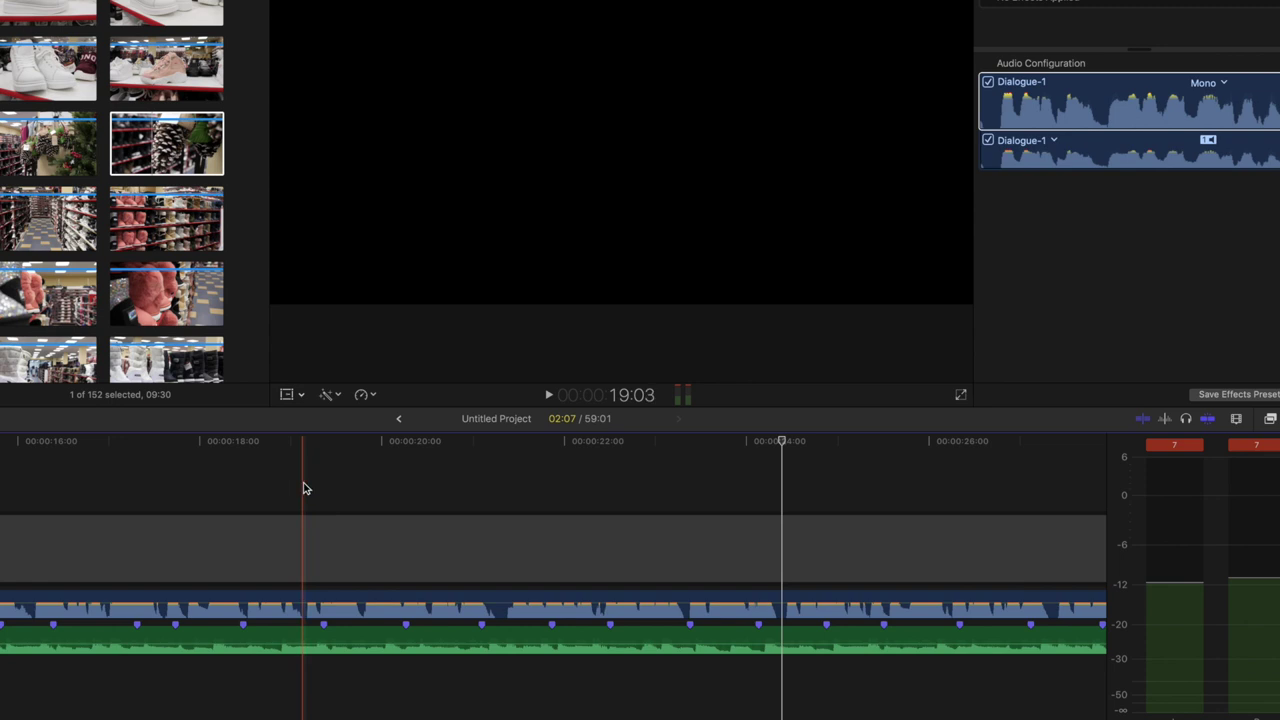
pyautogui.click(303, 486)
pyautogui.click(403, 491)
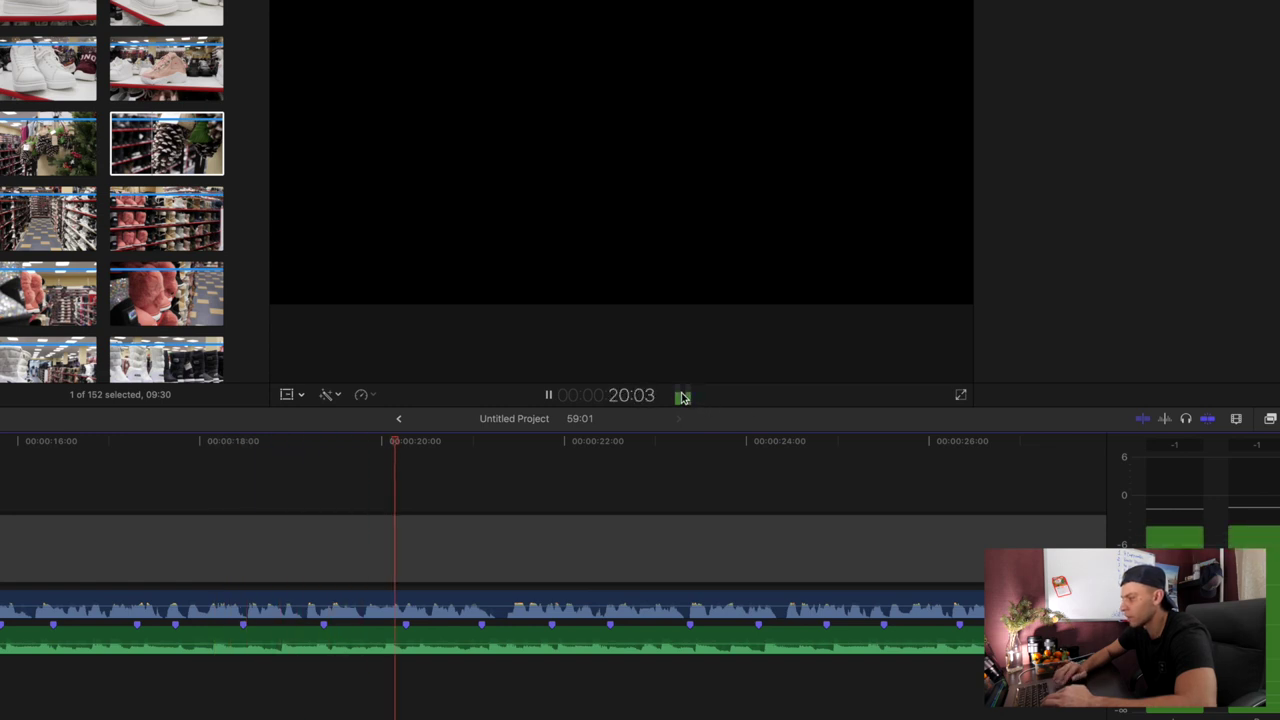
pyautogui.press('space')
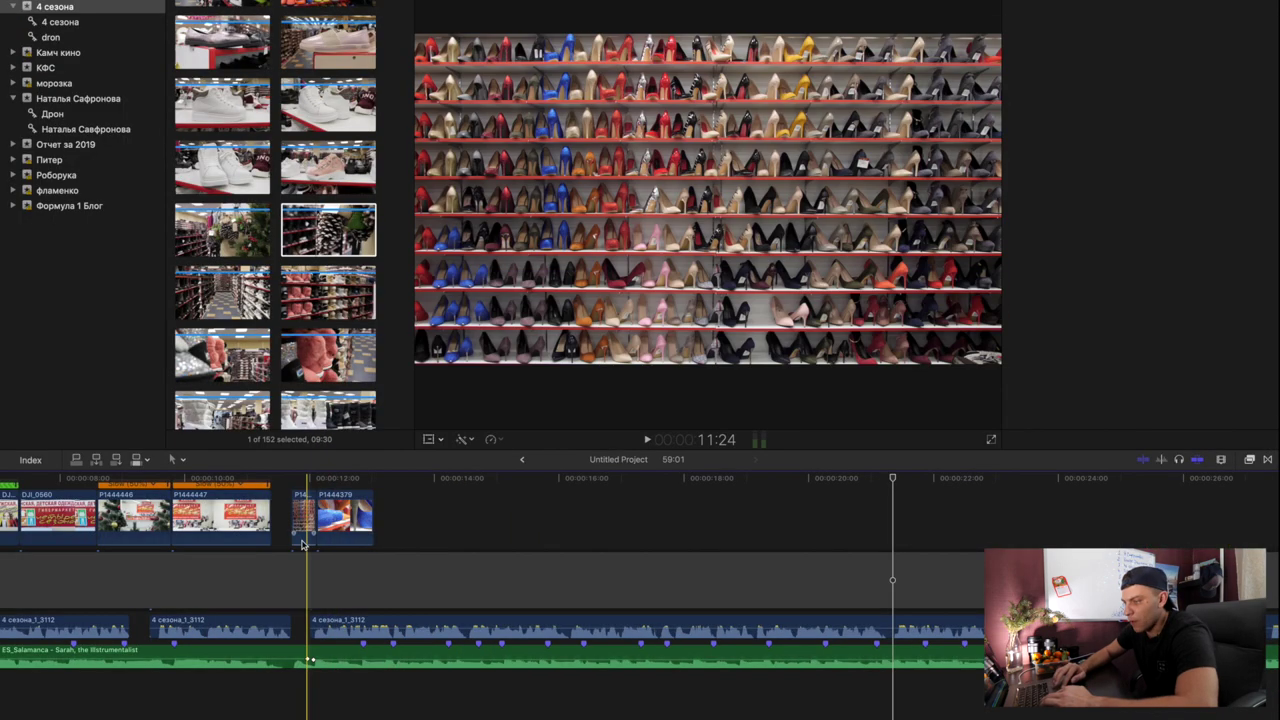
# - Play the passage from the end of clip P1444447 into the shoe-shelf clip P1444374
pyautogui.hscroll(-1, 286, 540)
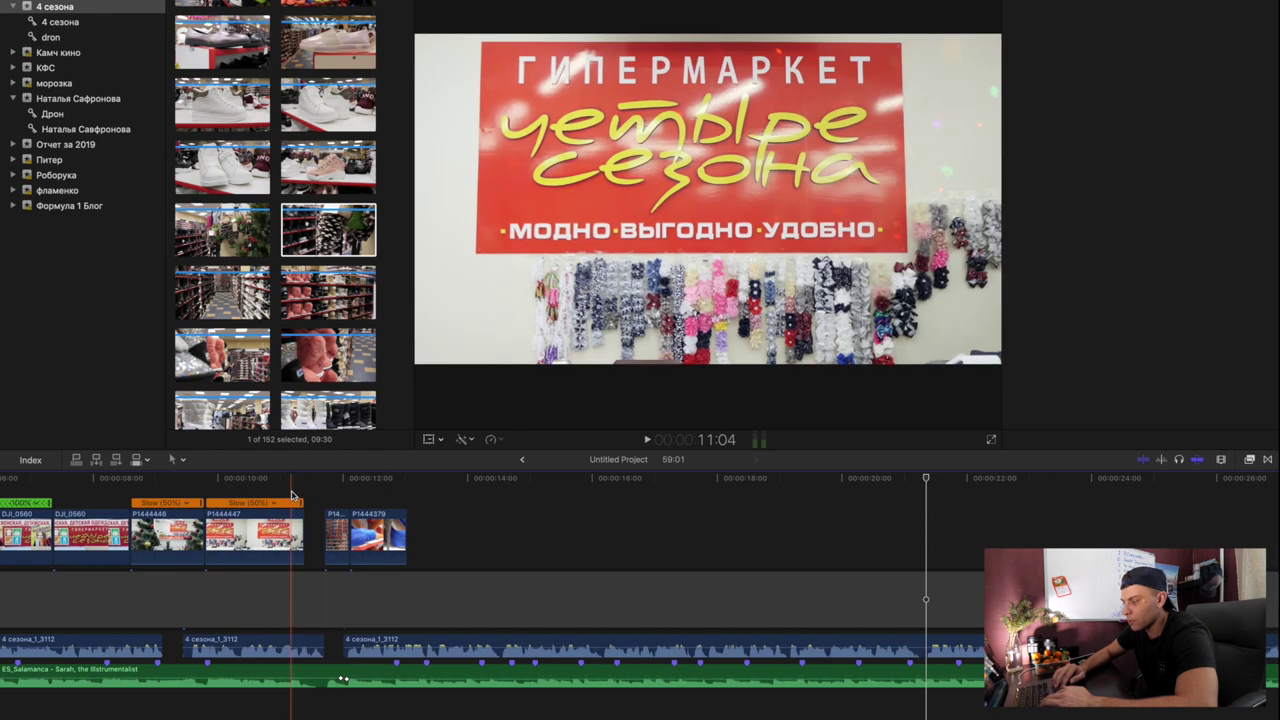
pyautogui.click(292, 496)
pyautogui.press('space')
pyautogui.press('super+4')
pyautogui.click(291, 486)
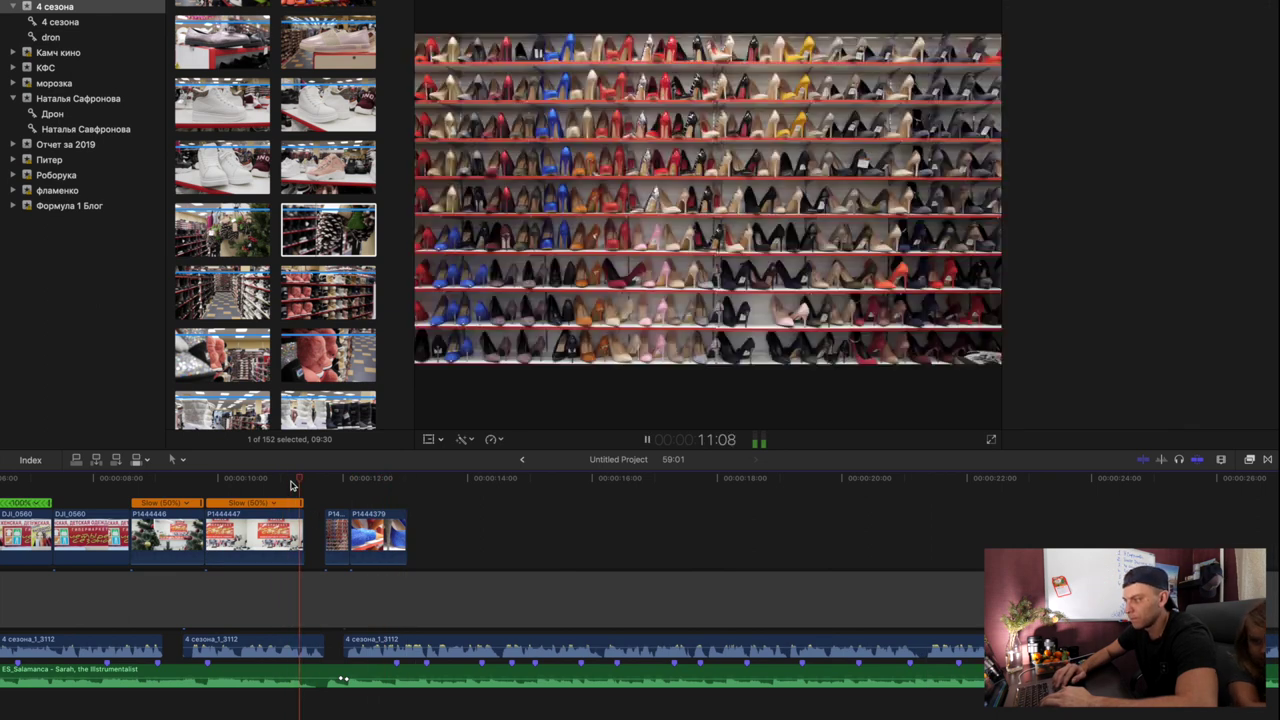
pyautogui.press('space')
# - Trim the start of clip P1444374 slightly and shorten the end of P1444379 toward the nearby music marker
pyautogui.press('super+equal')
pyautogui.press('super+equal')
pyautogui.hscroll(-5, 324, 509)
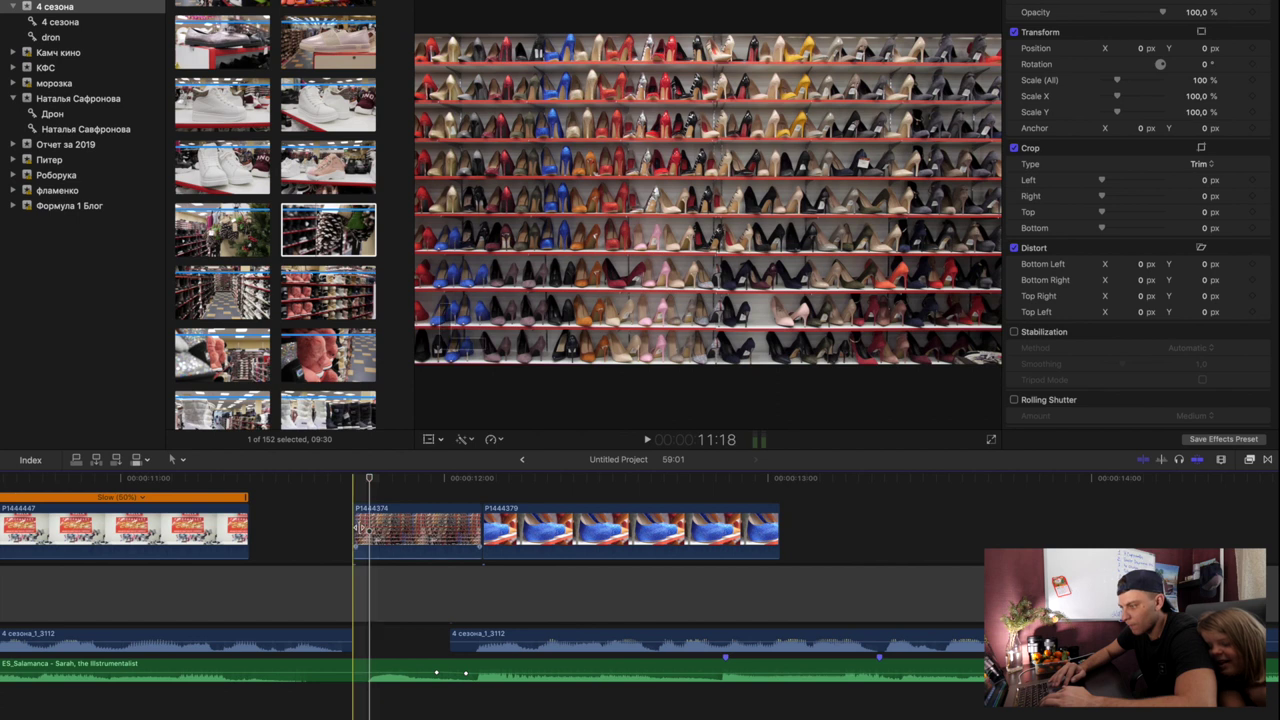
pyautogui.moveTo(355, 531); pyautogui.dragTo(367, 530)
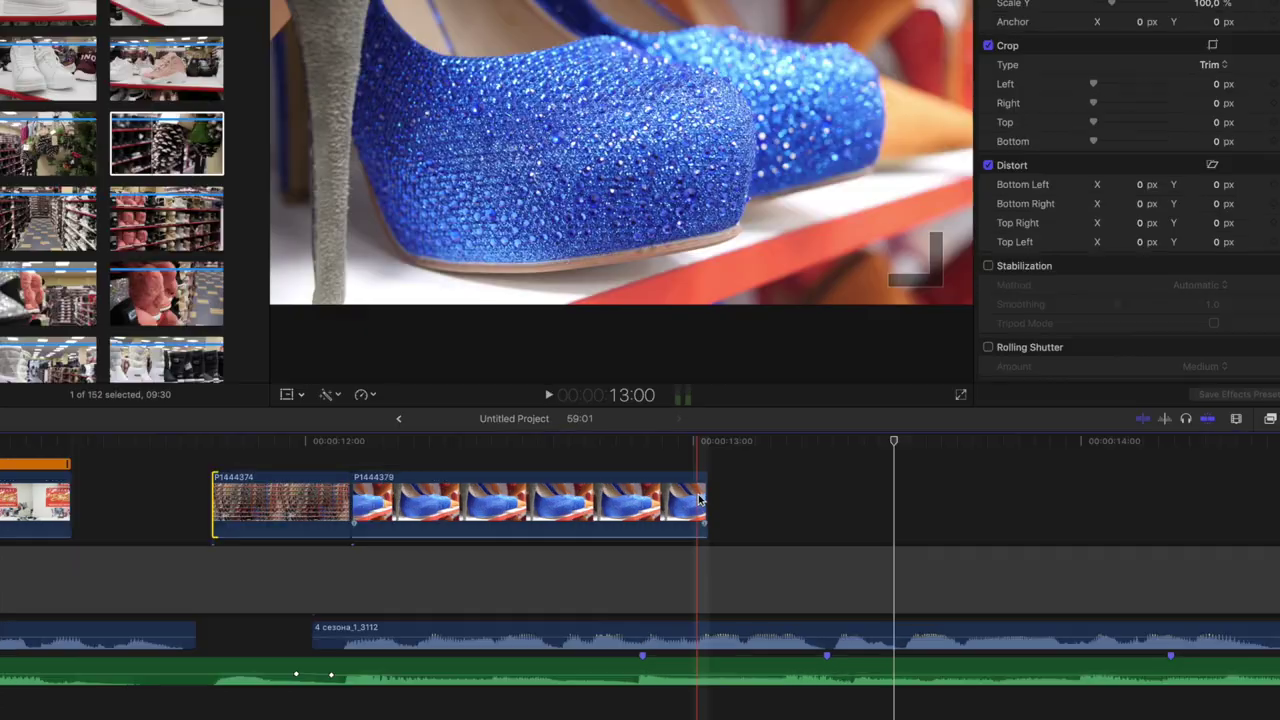
pyautogui.click(776, 524)
pyautogui.moveTo(703, 495); pyautogui.dragTo(651, 505)
pyautogui.press('super+minus')
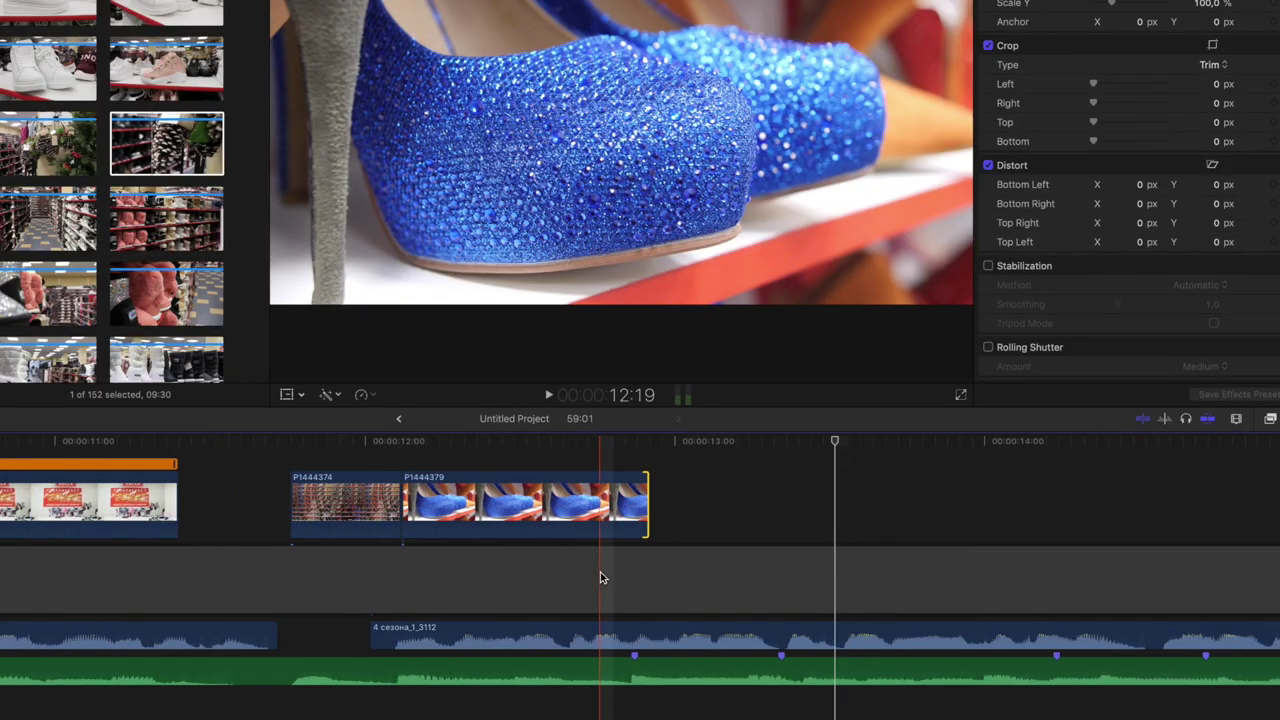
# - Select the ES_Salamanca music and play it, adding markers on the beats after the blue shoes clip
pyautogui.press('super+minus')
pyautogui.hscroll(2, 549, 586)
pyautogui.press('super+minus')
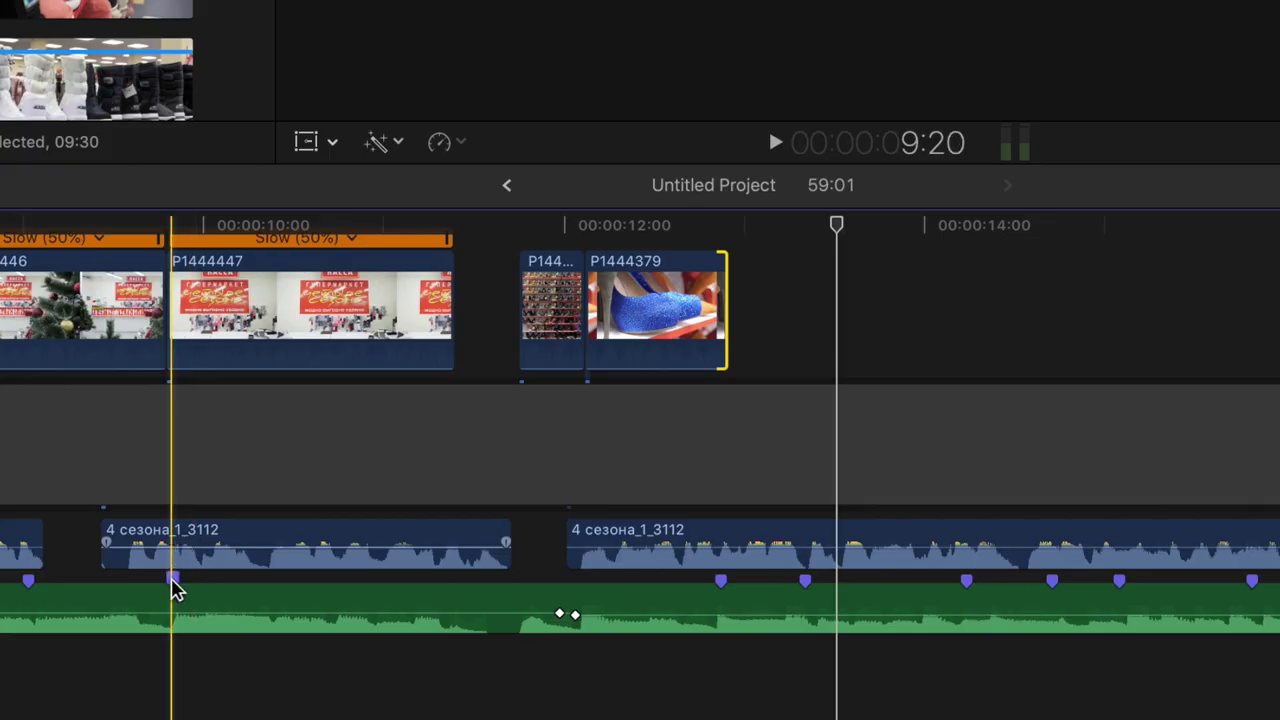
pyautogui.click(173, 586)
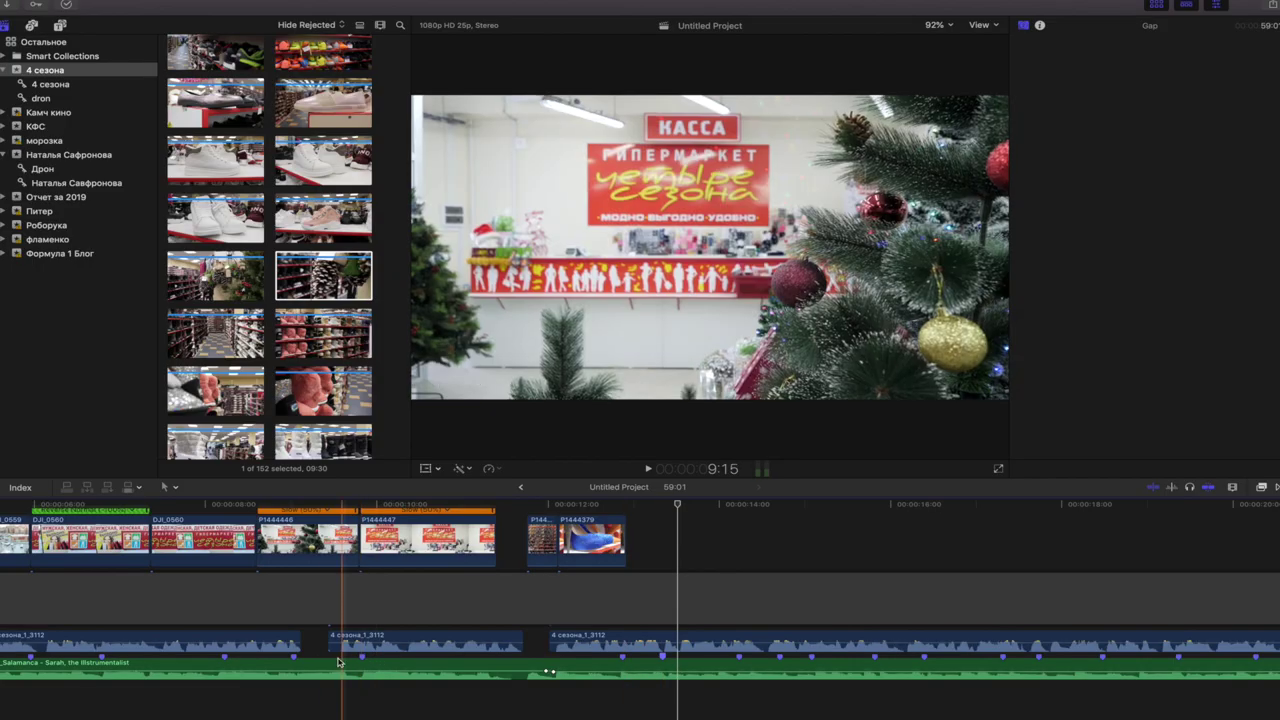
pyautogui.click(225, 665)
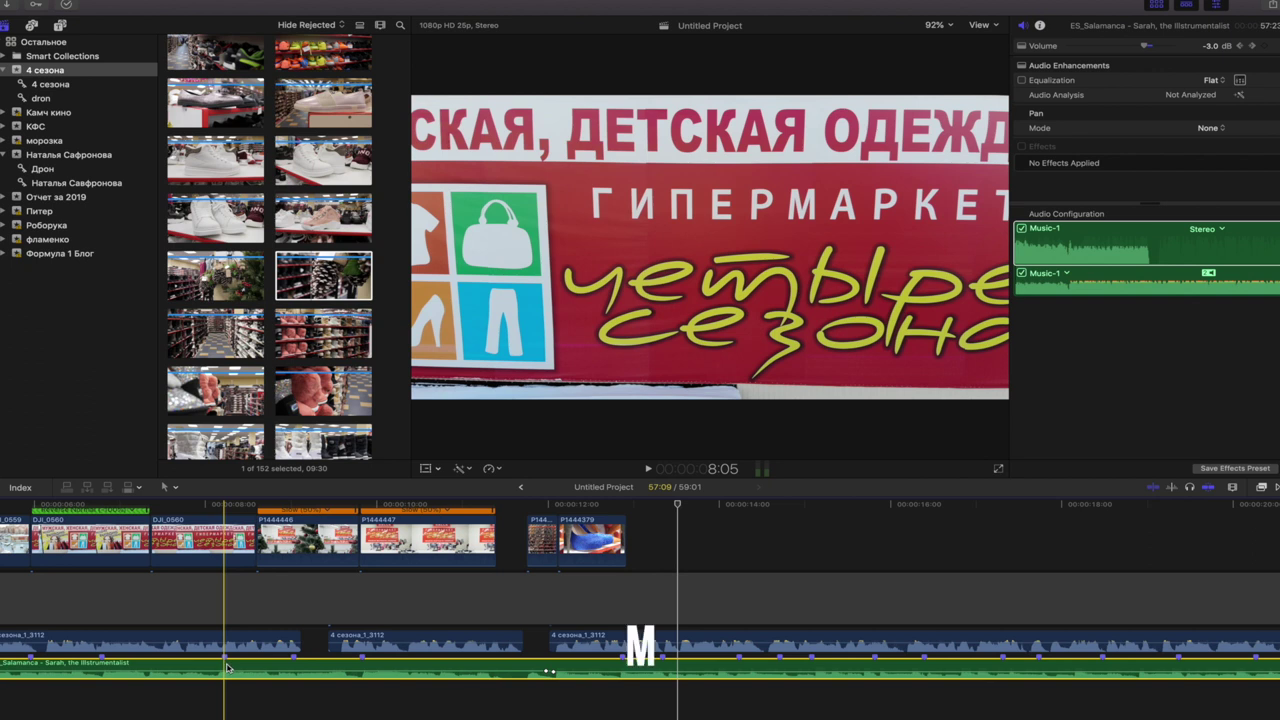
pyautogui.press('space')
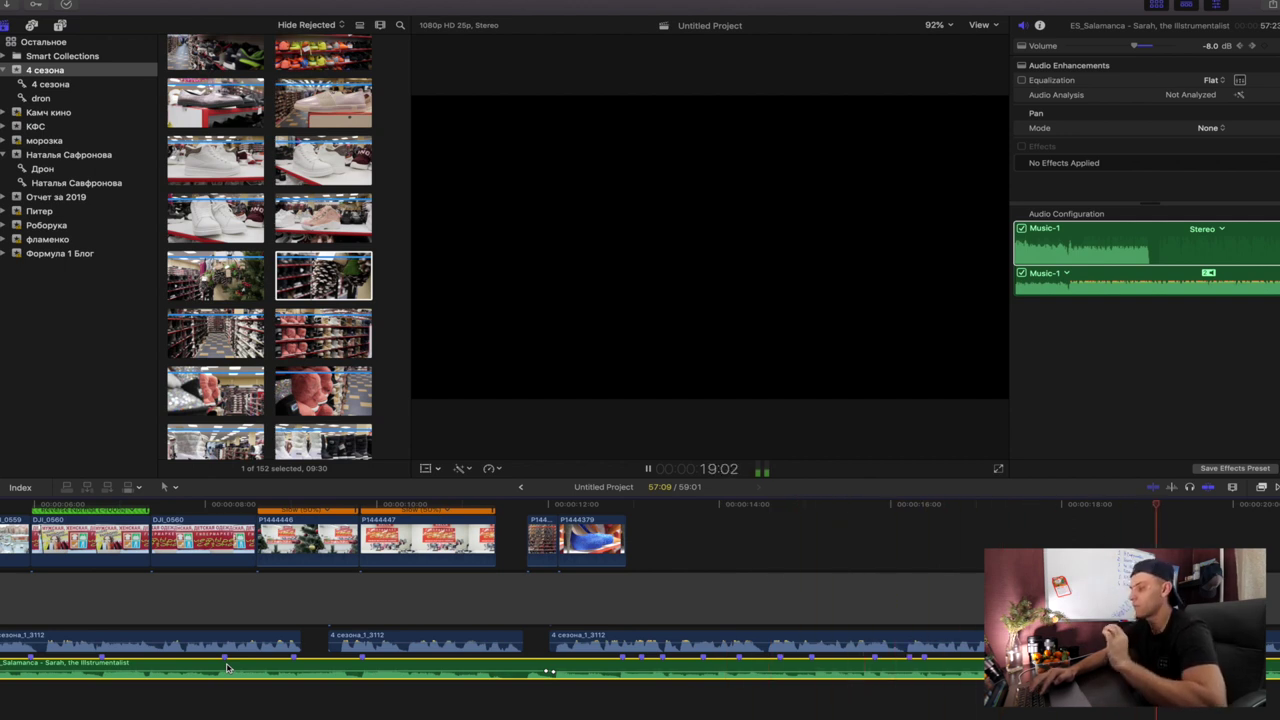
pyautogui.press('space')
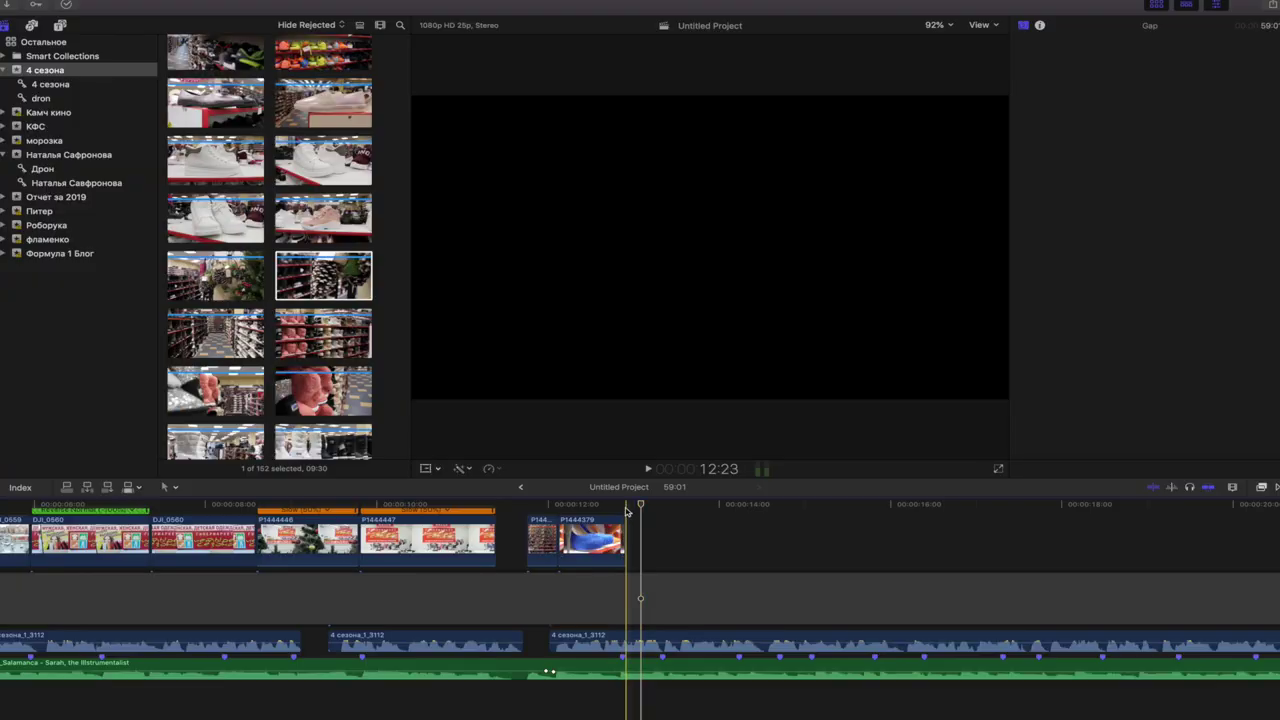
# - Trim the end of P1444379 onto the music marker and enlarge the clip browser with the library sidebar hidden
pyautogui.press('super+=')
pyautogui.moveTo(625, 520); pyautogui.dragTo(622, 523)
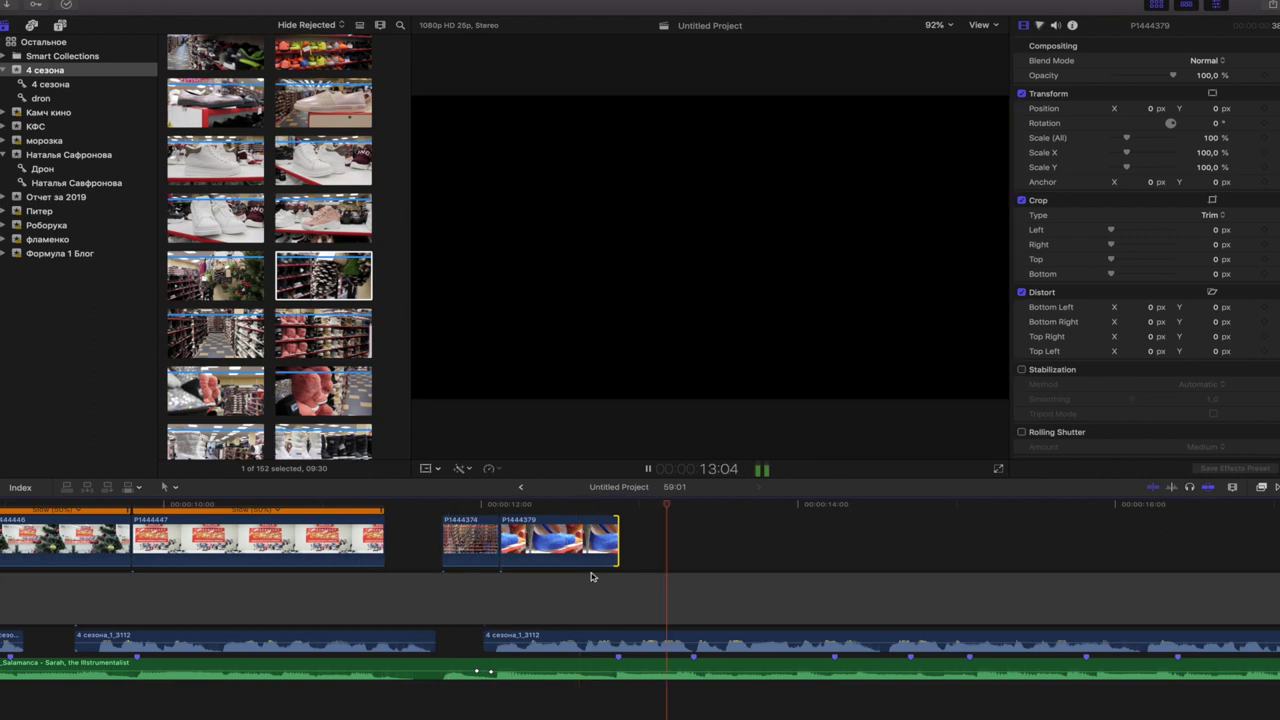
pyautogui.click(301, 270)
pyautogui.scroll(-5, 301, 270)
pyautogui.click(5, 25)
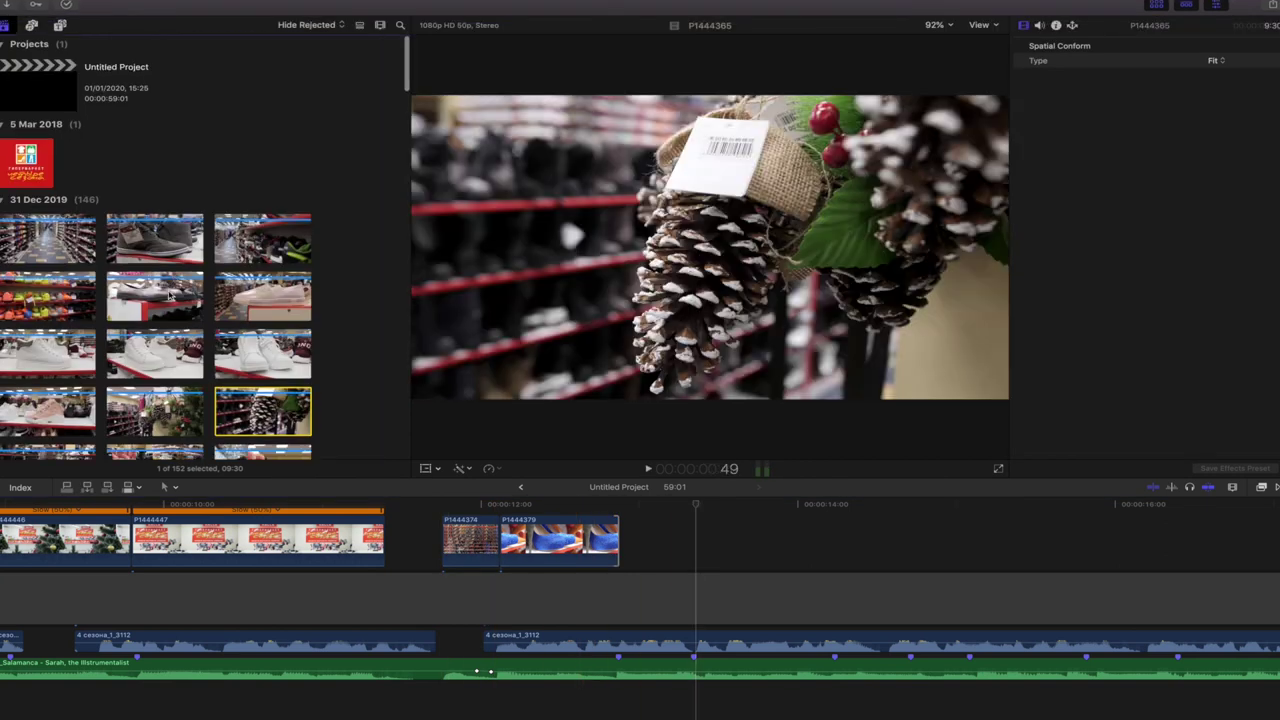
pyautogui.moveTo(410, 55); pyautogui.dragTo(440, 55)
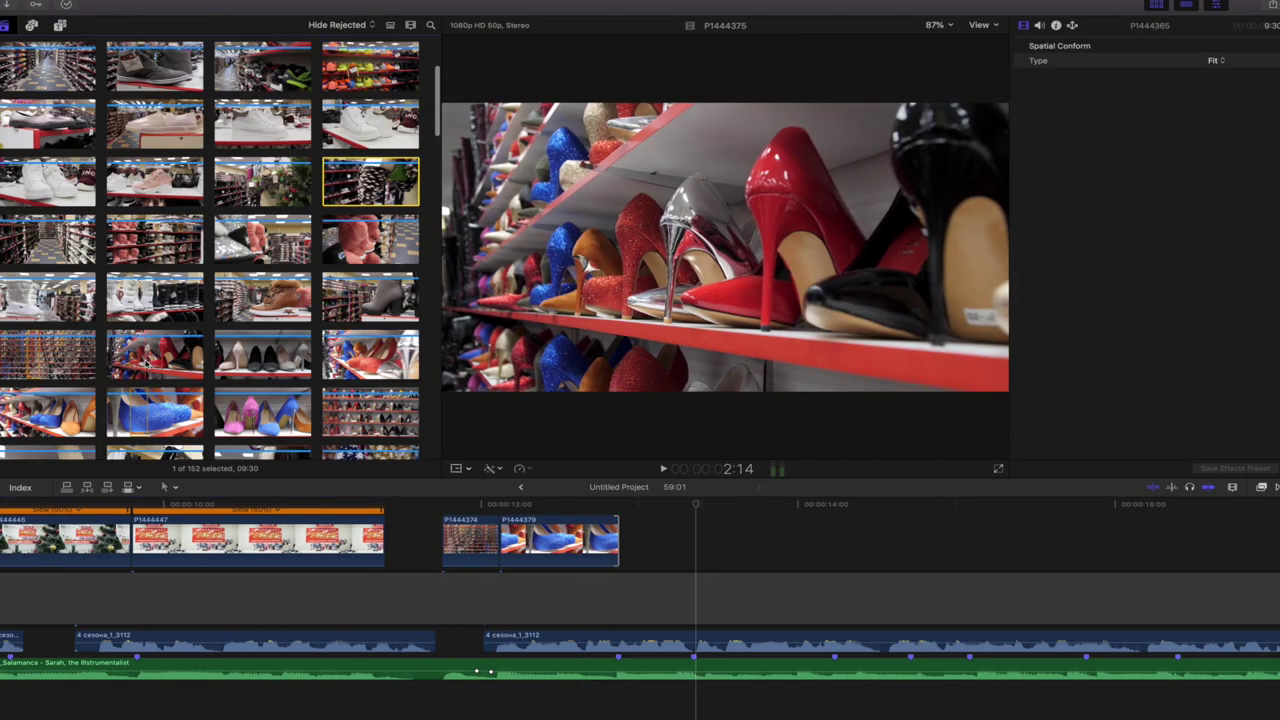
# - Shorten the end of the slowed clip P1444447 slightly
pyautogui.click(434, 504)
pyautogui.press('space')
pyautogui.moveTo(381, 540)
pyautogui.mouseDown()
pyautogui.moveTo(421, 540)
pyautogui.moveTo(371, 540)
pyautogui.mouseUp()
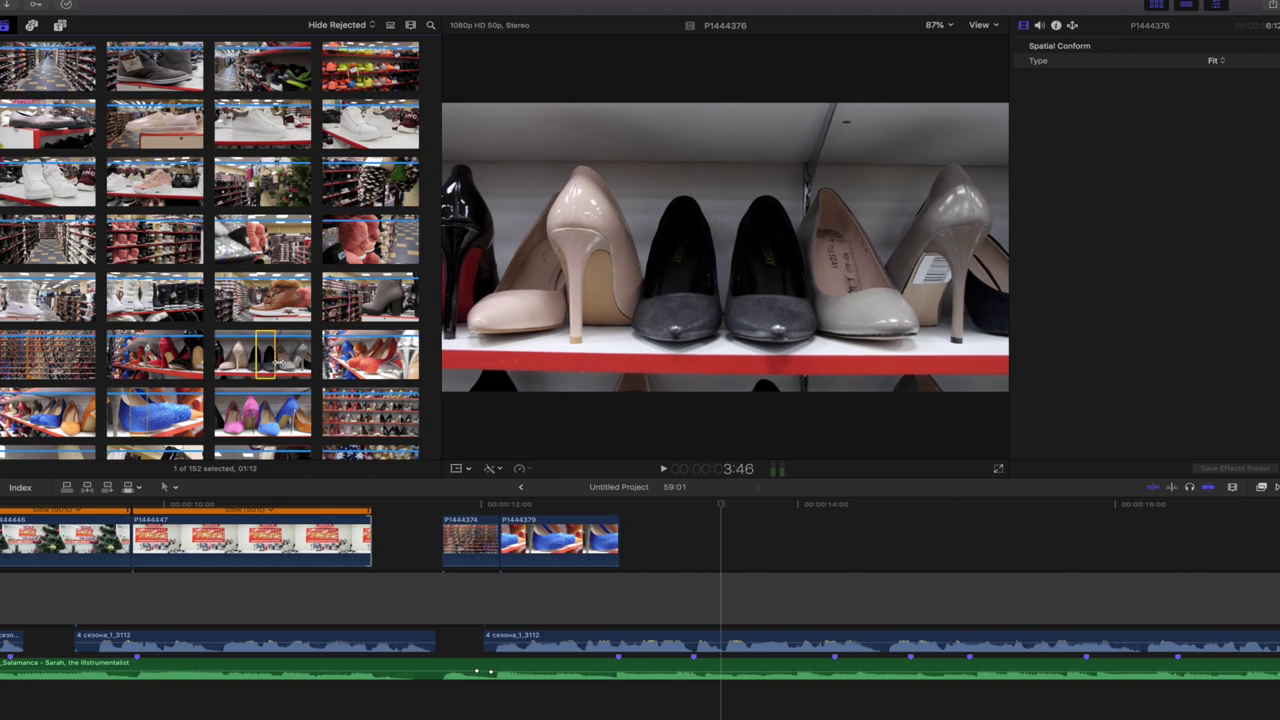
# - Connect a range of clip P1444376 right after P1444379 and shorten its end near the following music marker
pyautogui.press('q')
pyautogui.moveTo(790, 542); pyautogui.dragTo(691, 542)
pyautogui.click(88, 3)
pyautogui.click(68, 32)
pyautogui.press('super+w')
pyautogui.moveTo(815, 545); pyautogui.dragTo(714, 545)
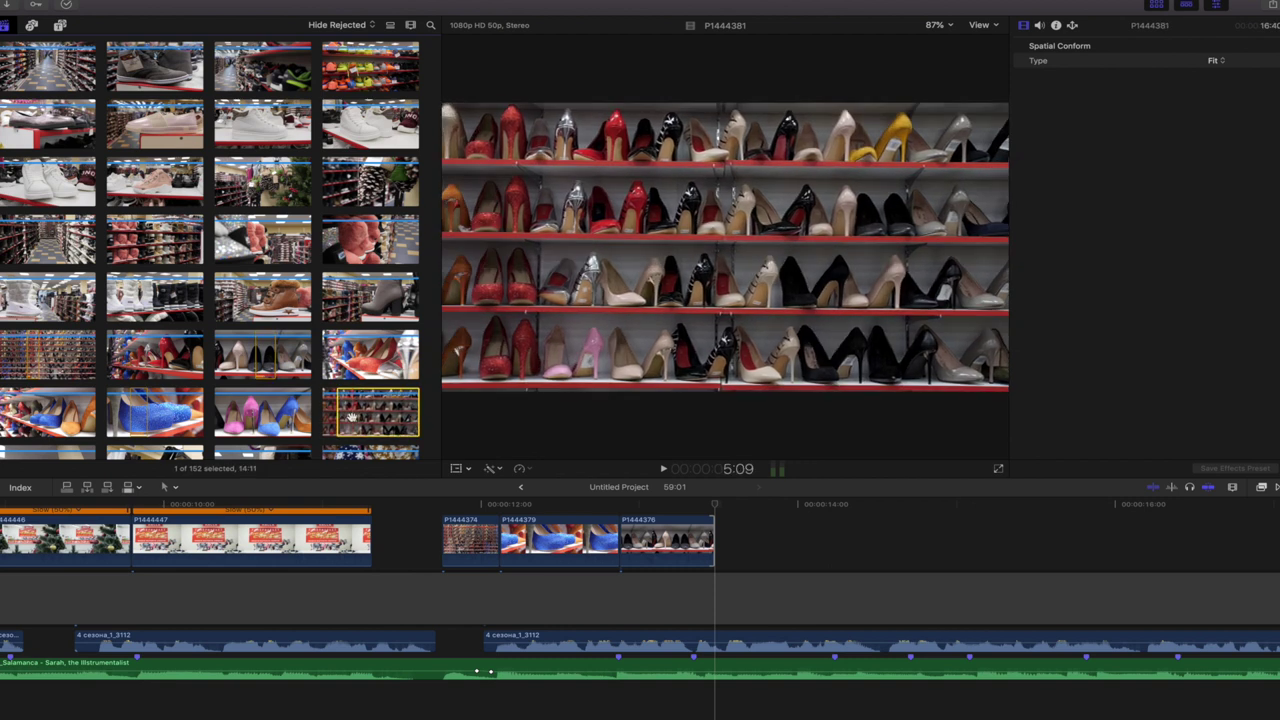
# - Add clip P1444381 after P1444376, slow it to 50%, and cut off everything past the music marker at 14:05
pyautogui.press('e')
pyautogui.click(519, 468)
pyautogui.click(674, 480)
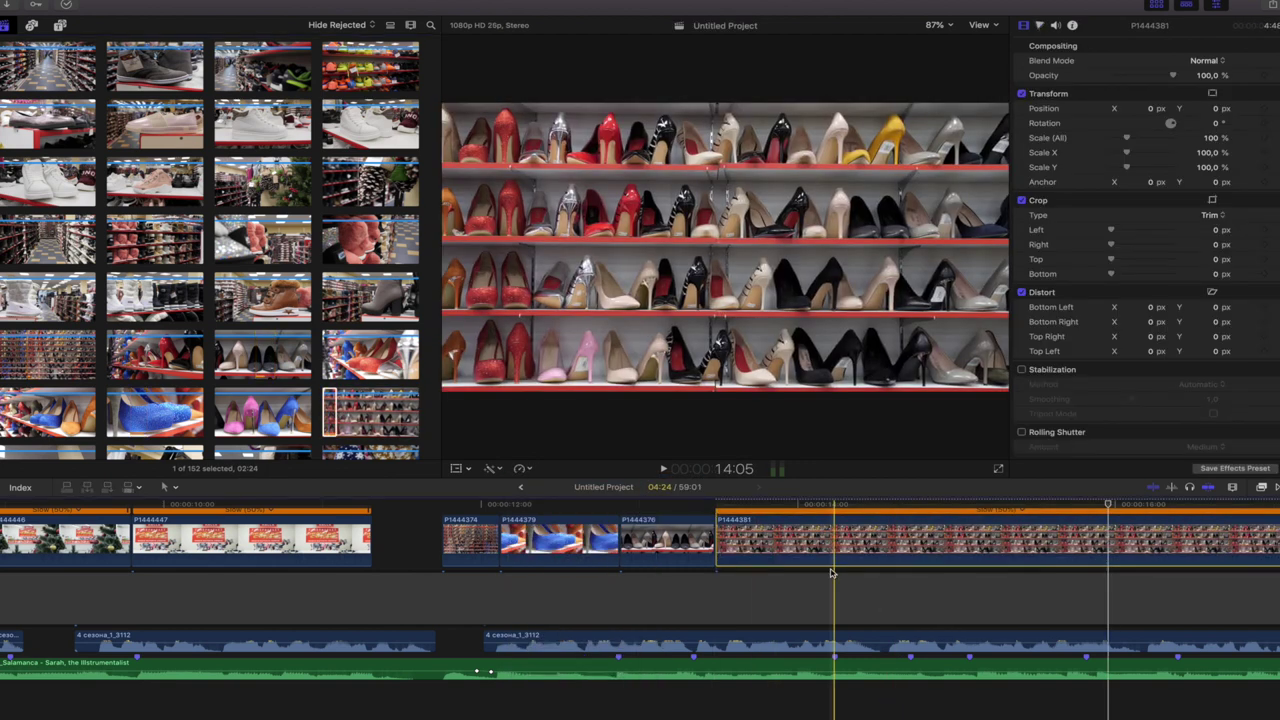
pyautogui.press('super+b')
pyautogui.click(917, 543)
pyautogui.press('Delete')
# - Scale the P1444381 clip to 106% and adjust its rotation to level the shoe shelves
pyautogui.scroll(2, 800, 580)
pyautogui.click(770, 622)
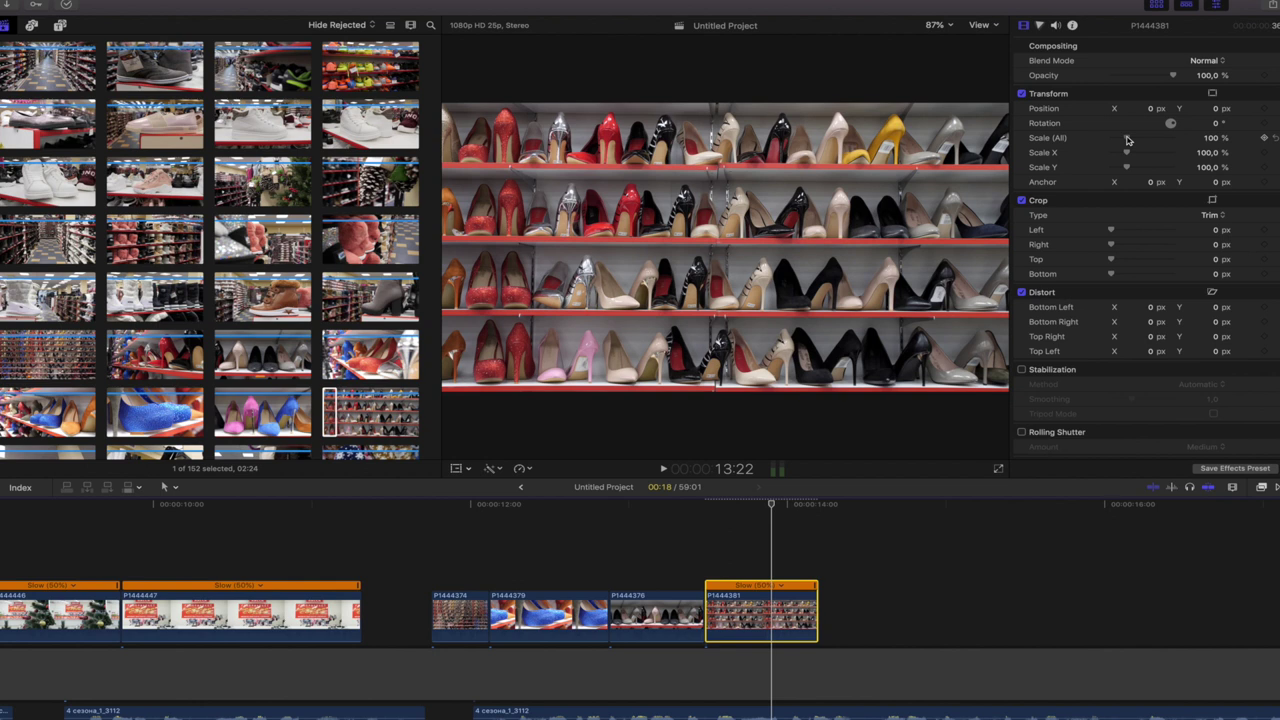
pyautogui.click(458, 468)
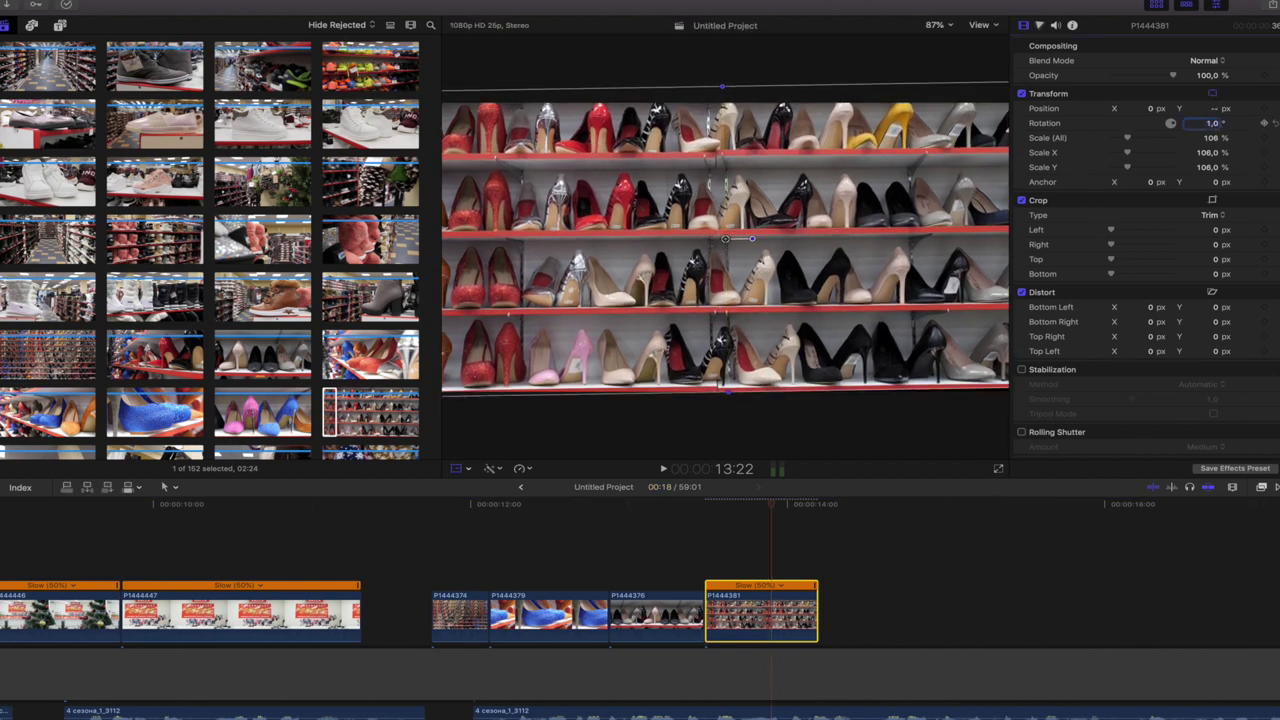
pyautogui.click(457, 468)
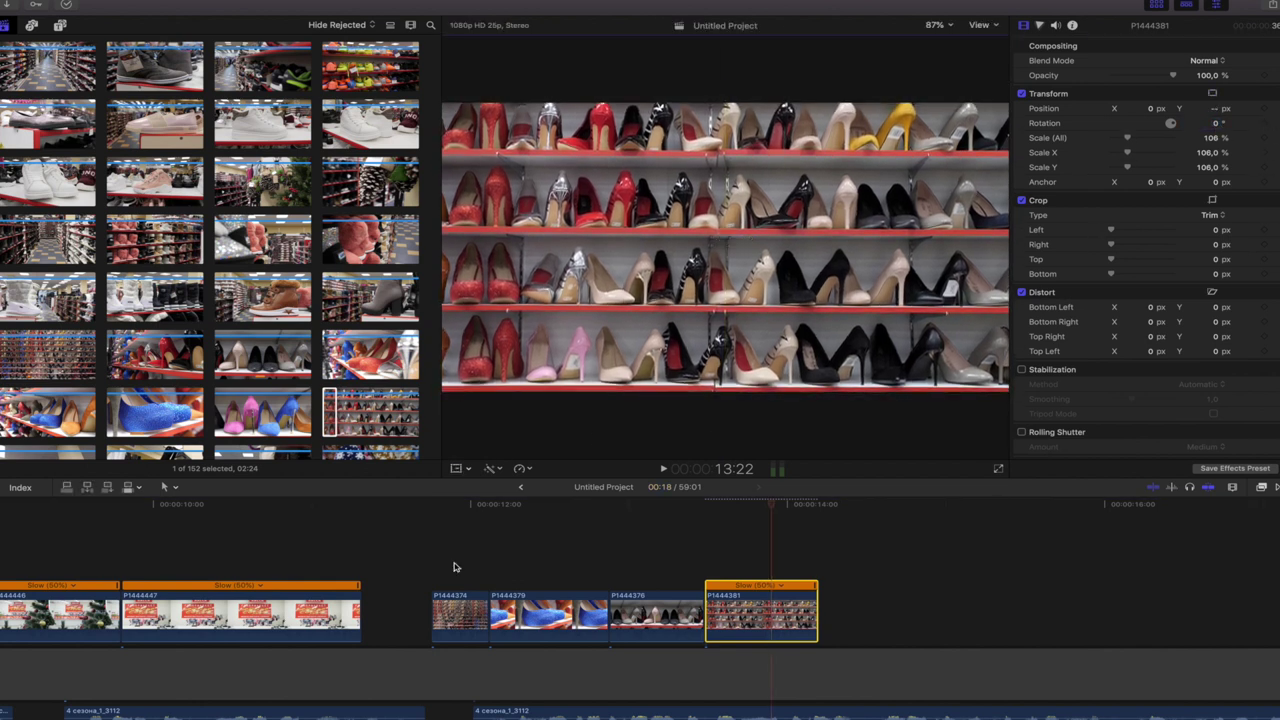
# - Adjust the end of clip P1444381 to line up with the music marker and play the cut
pyautogui.press('space')
pyautogui.press('space')
pyautogui.scroll(-2, 777, 606)
pyautogui.moveTo(797, 545); pyautogui.dragTo(804, 543)
pyautogui.scroll(1, 760, 550)
pyautogui.press('space')
# - Connect a range of clip P1444422 showing the shoe aisle and place it directly after P1444381
pyautogui.scroll(-5, 218, 393)
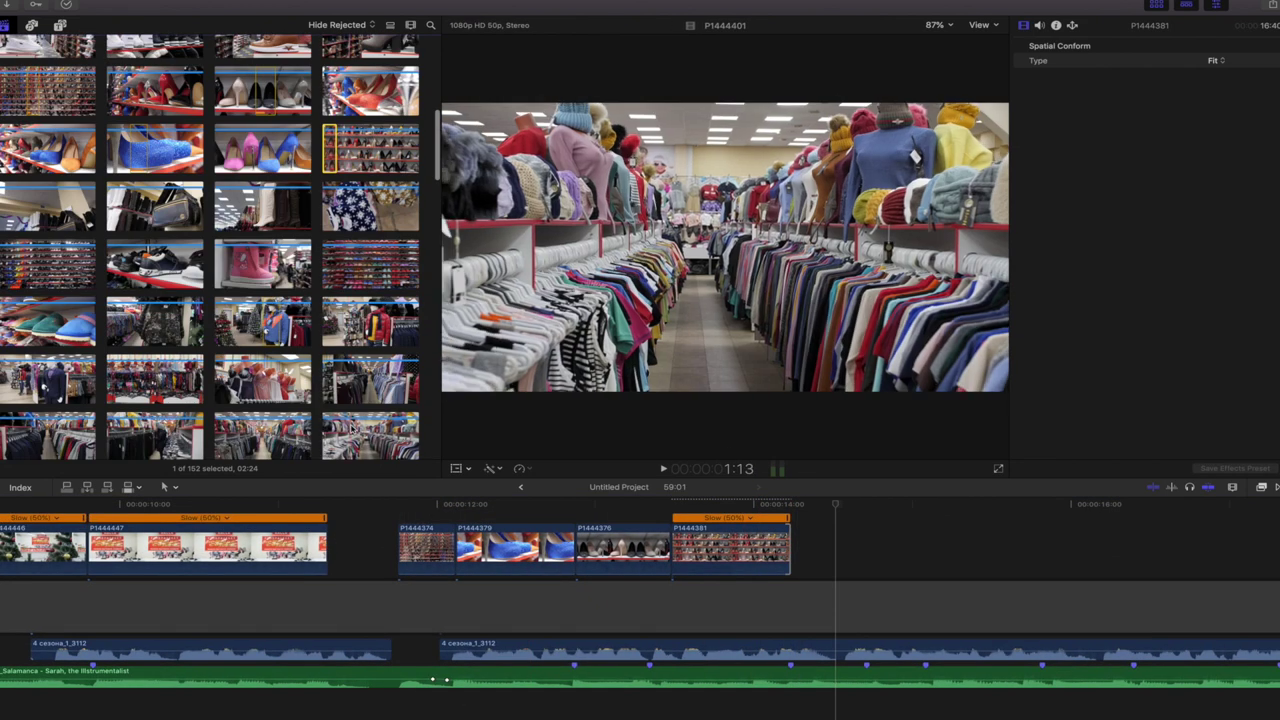
pyautogui.scroll(-3, 155, 380)
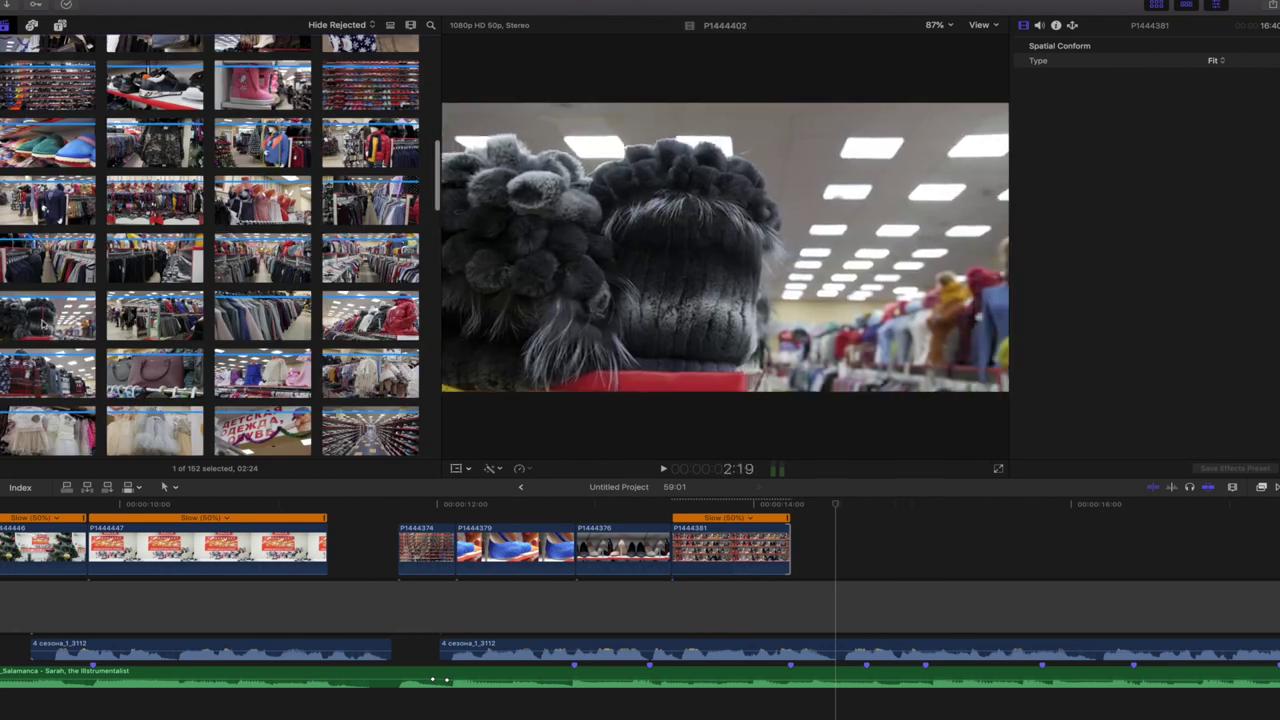
pyautogui.scroll(-4, 40, 430)
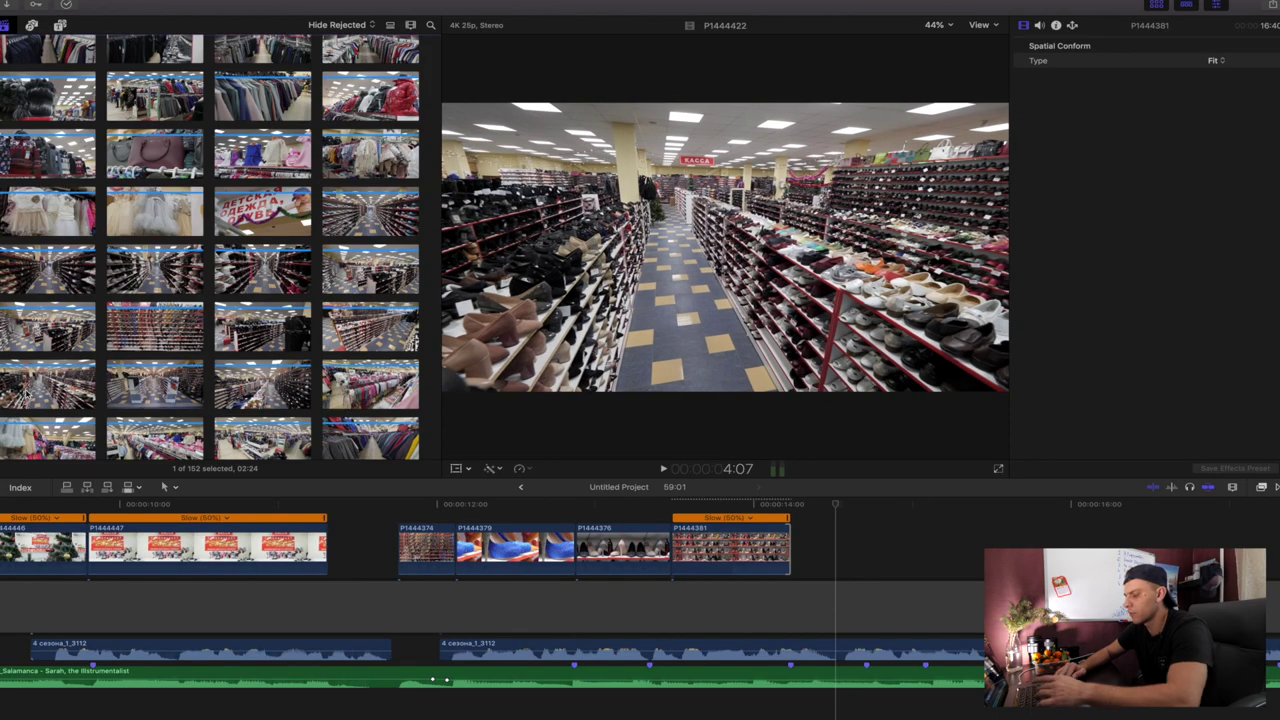
pyautogui.press('i')
pyautogui.press('space')
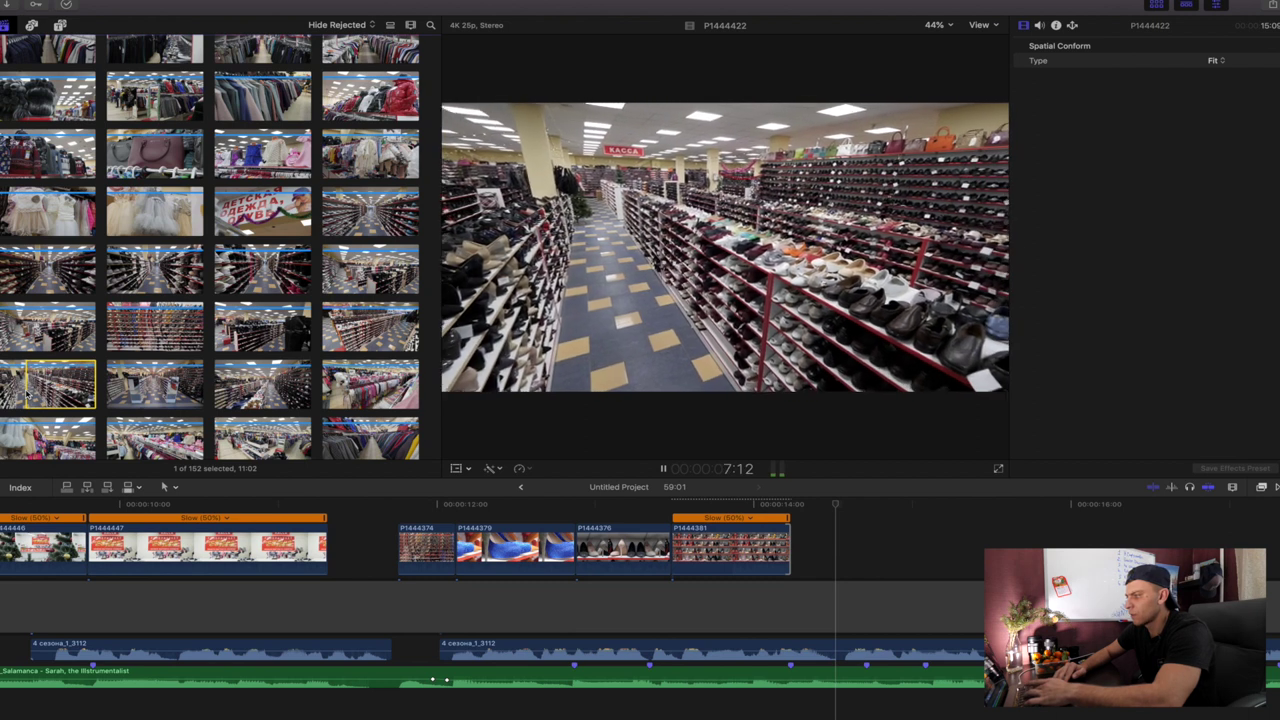
pyautogui.press('space')
pyautogui.press('o')
pyautogui.press('q')
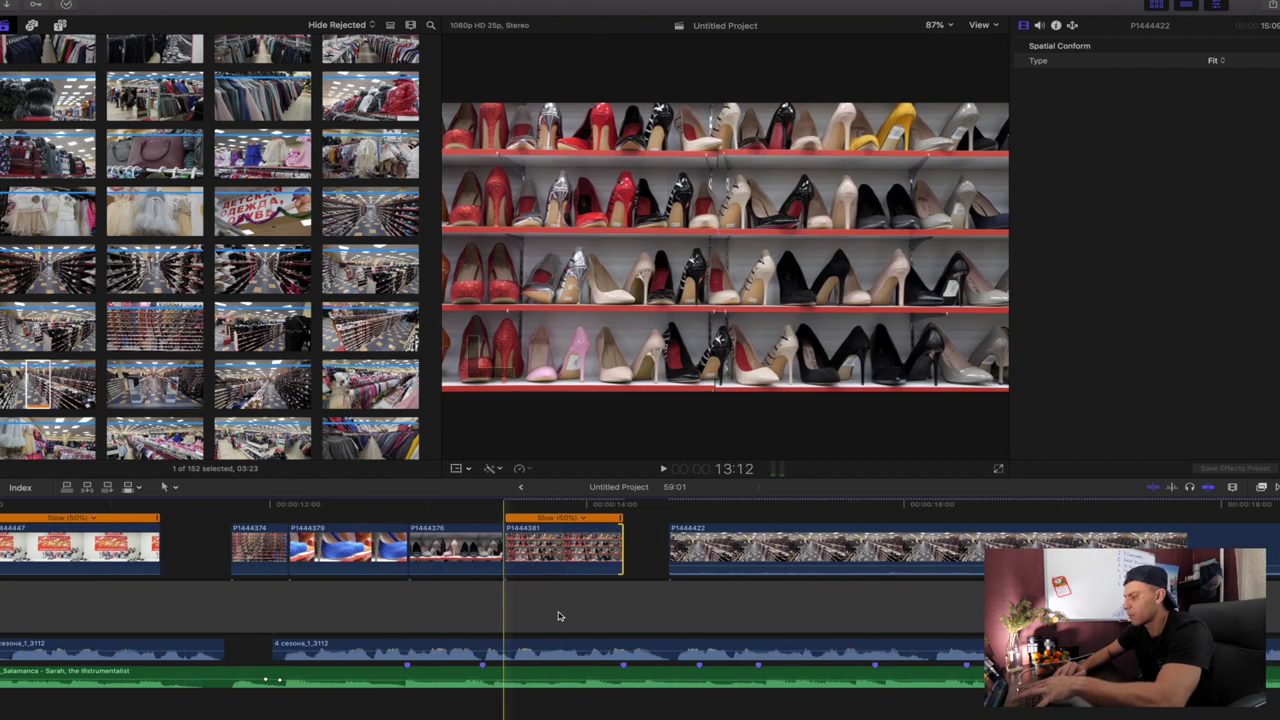
pyautogui.moveTo(757, 543); pyautogui.dragTo(700, 565)
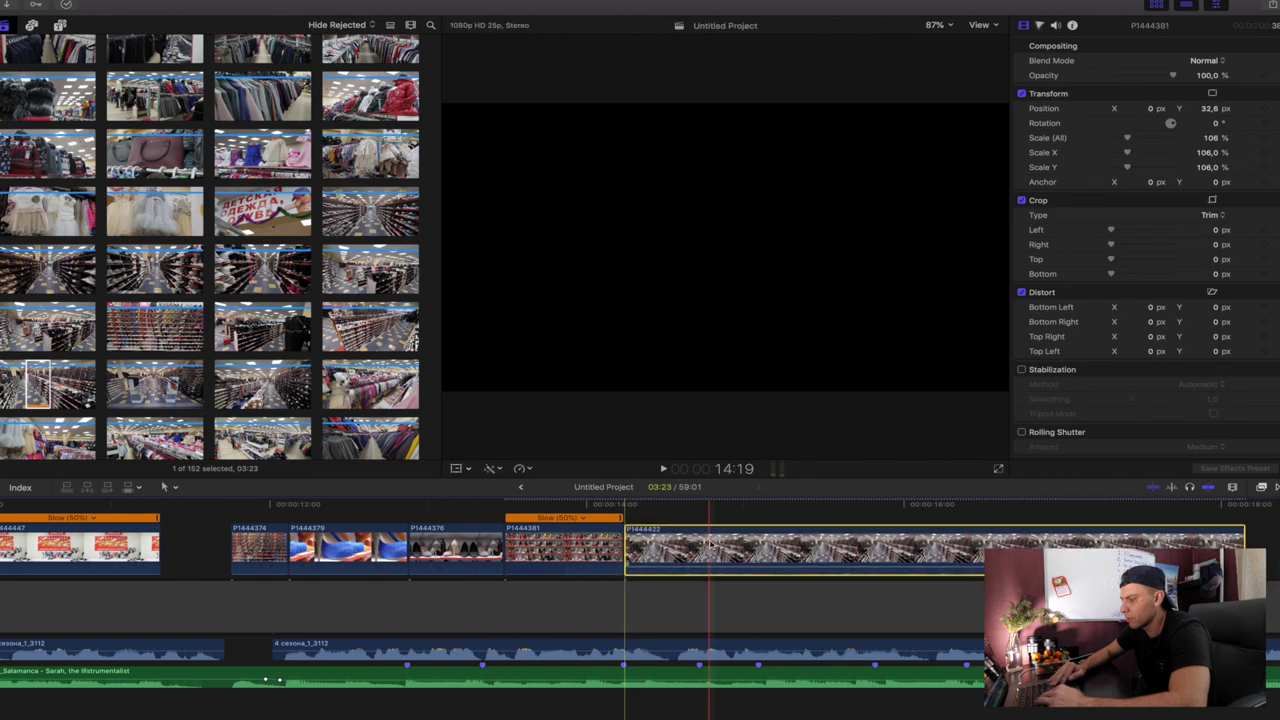
# - Try slowing clip P1444422 to 50% and play across the cut
pyautogui.click(698, 567)
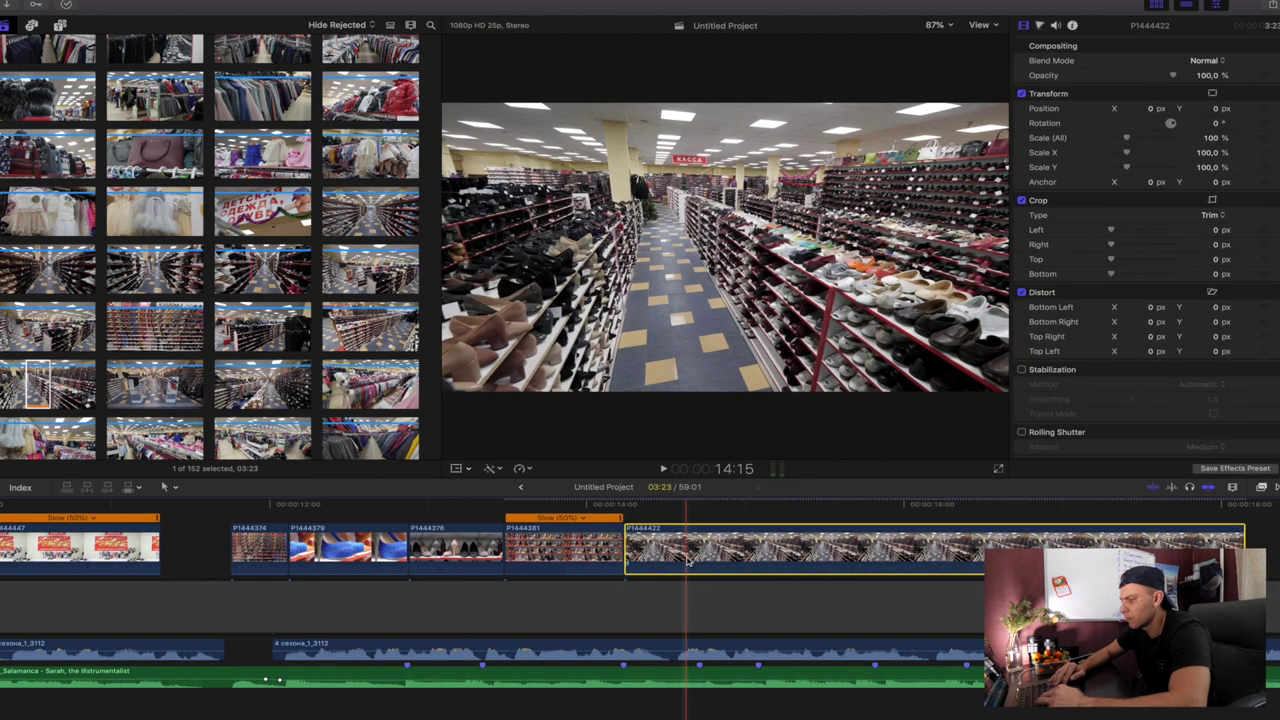
pyautogui.click(530, 470)
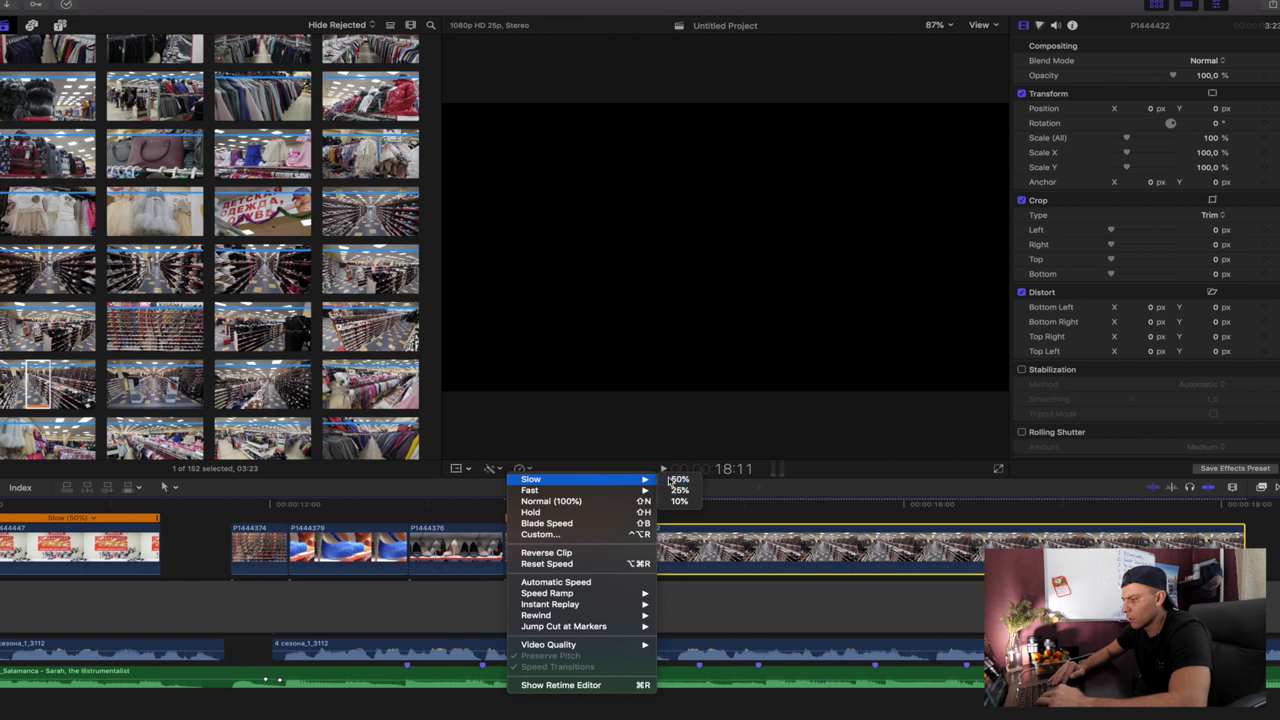
pyautogui.click(678, 480)
pyautogui.hscroll(3, 620, 560)
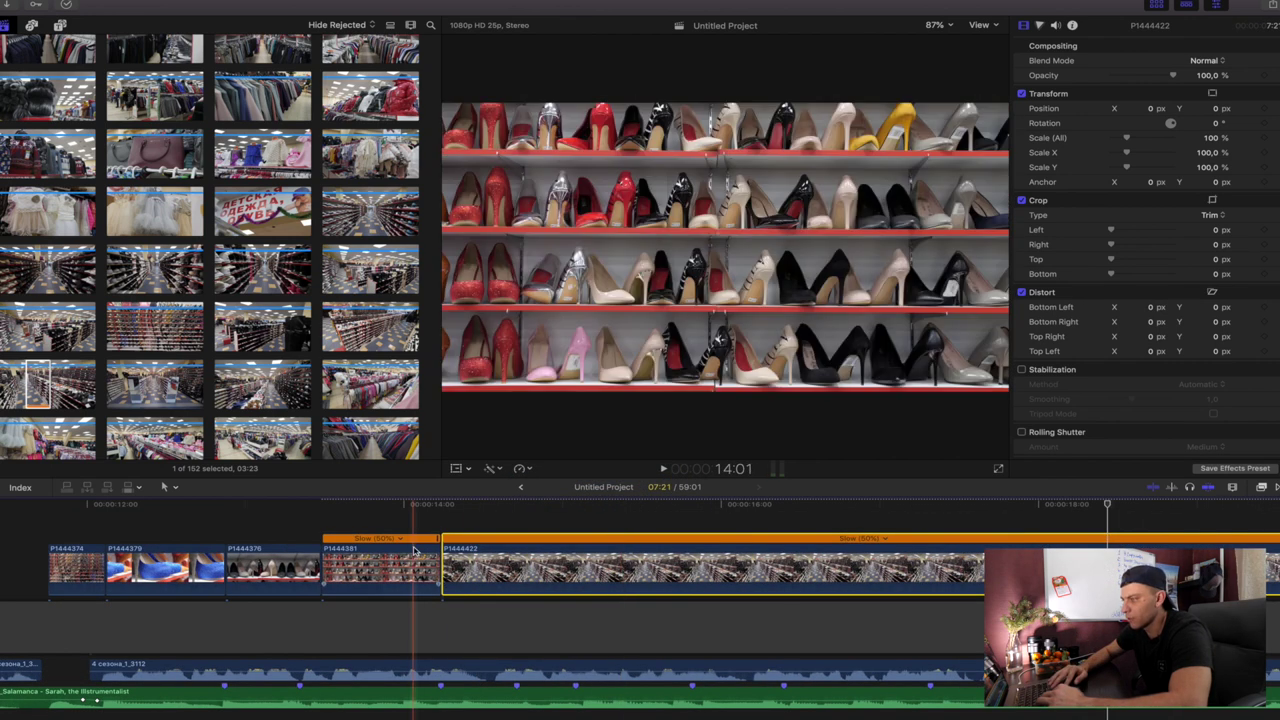
pyautogui.press('super+minus')
pyautogui.press('super+minus')
pyautogui.press('space')
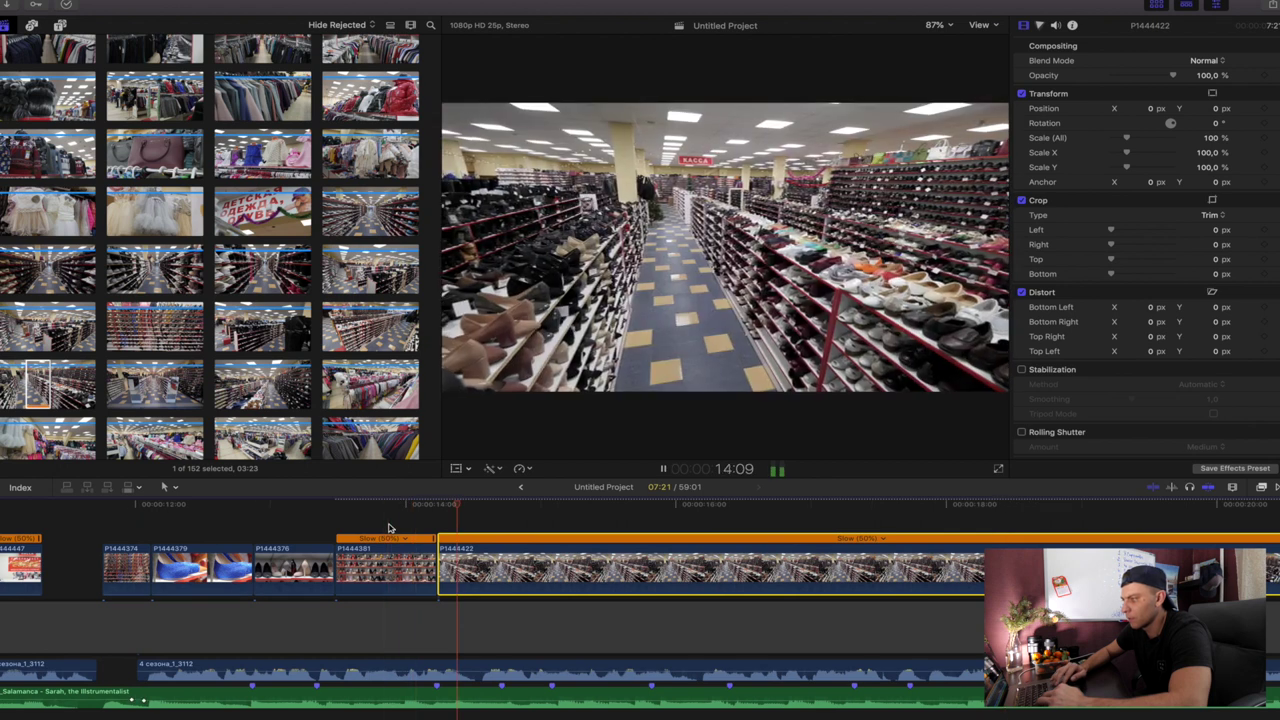
pyautogui.hscroll(2, 440, 548)
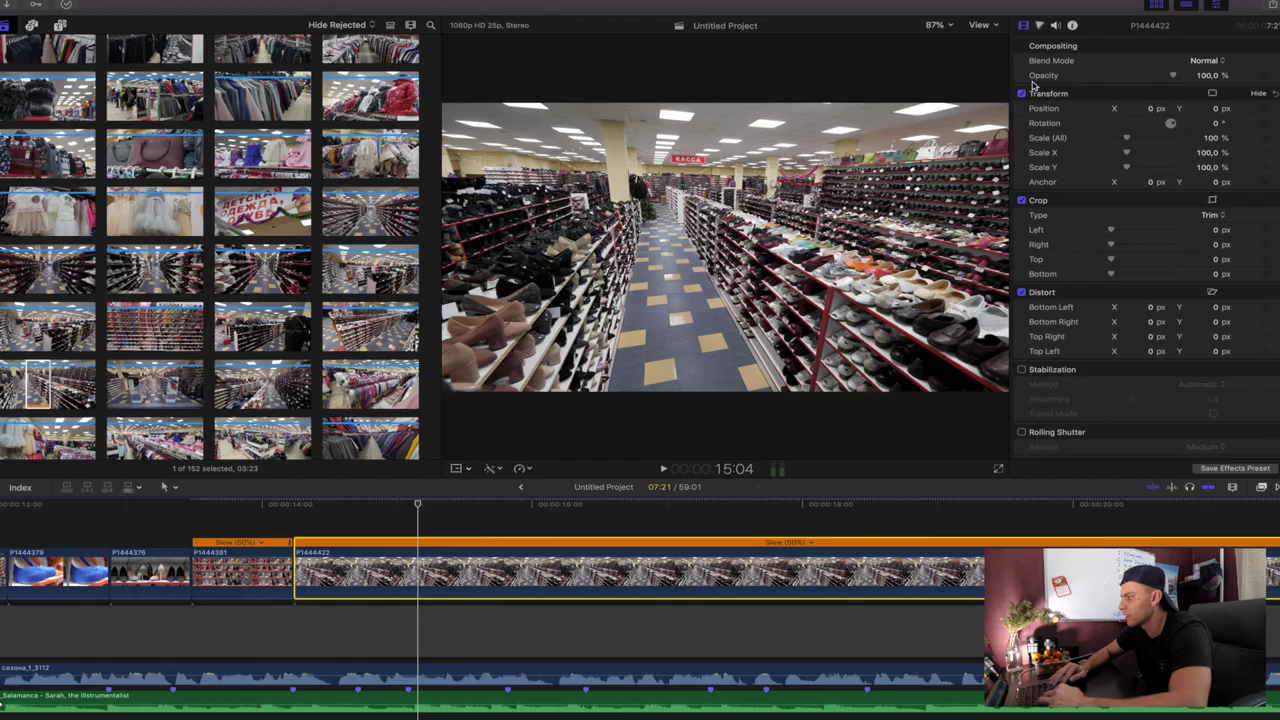
# - Check the frame rate of clip P1444422 and restore its speed to normal 100%
pyautogui.click(1072, 26)
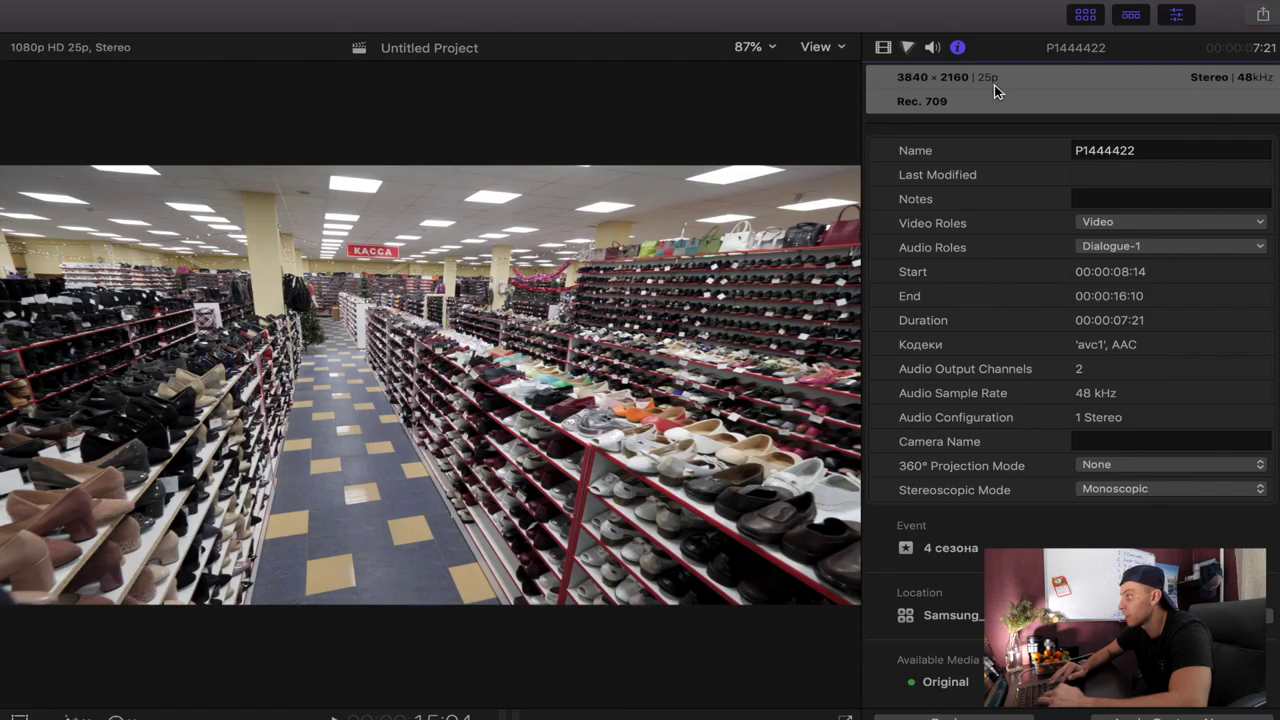
pyautogui.press('space')
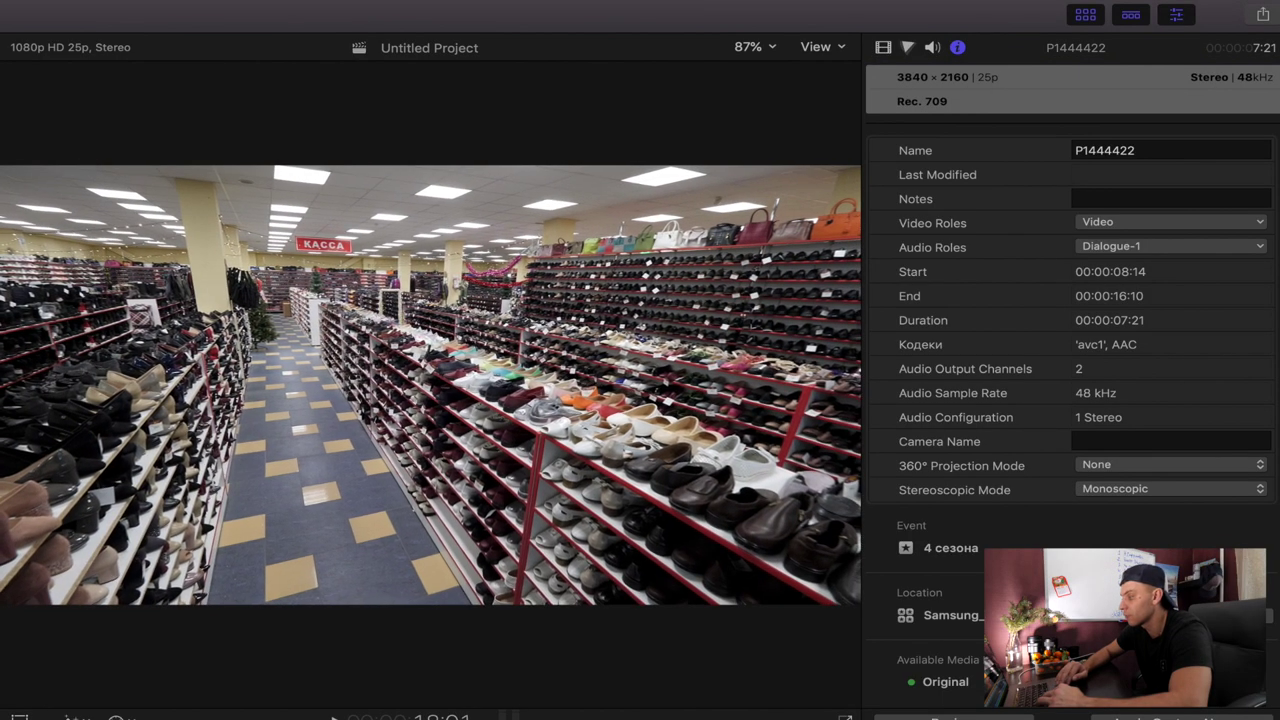
pyautogui.hotkey('shift', 'n')
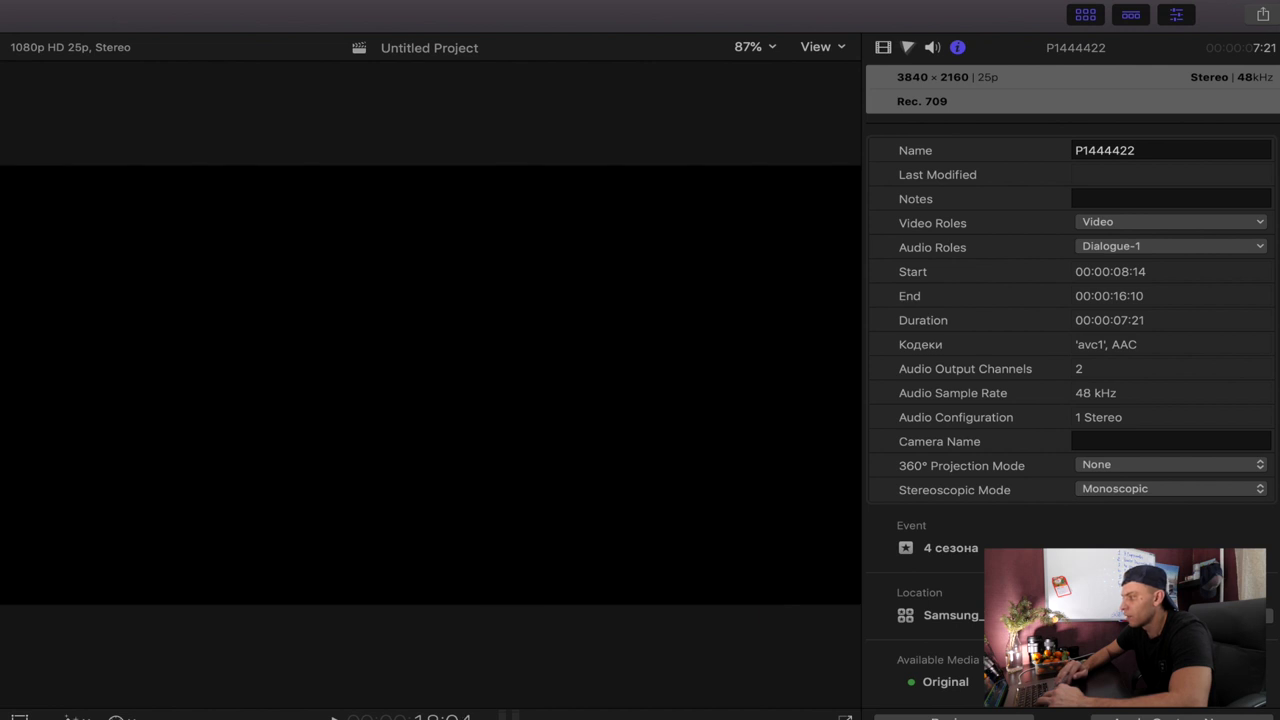
pyautogui.press('j')
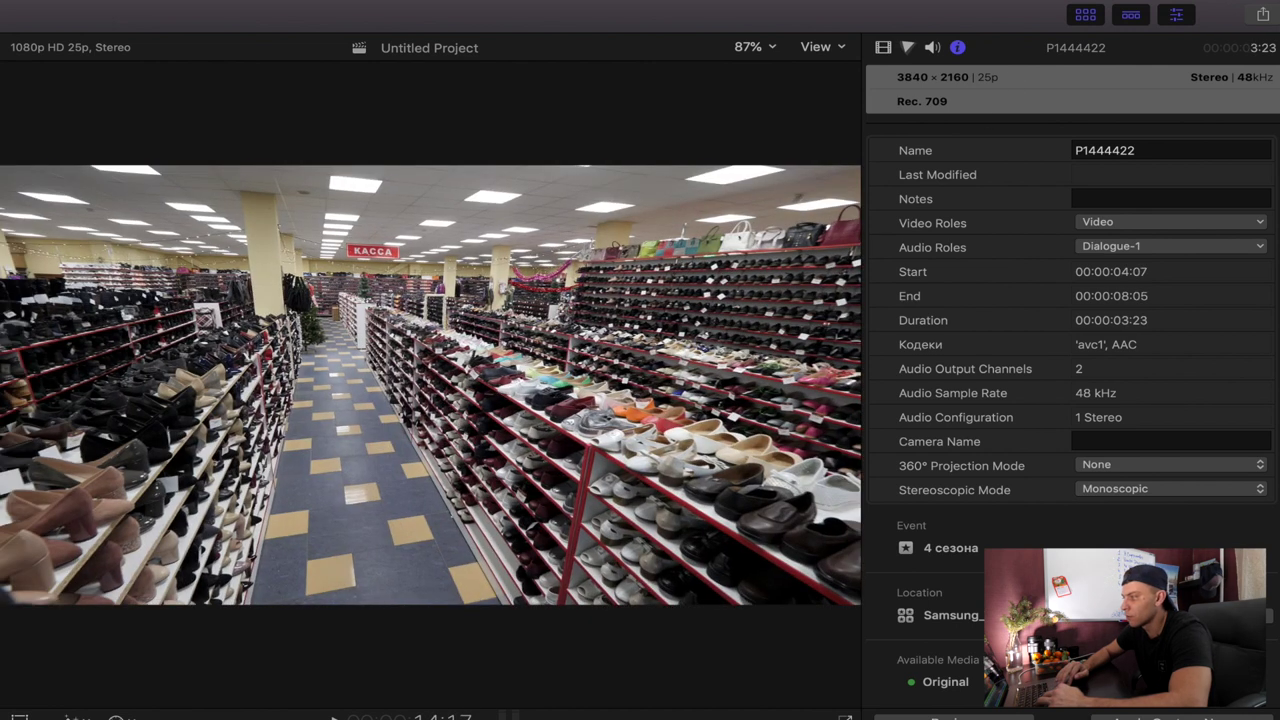
pyautogui.press('l')
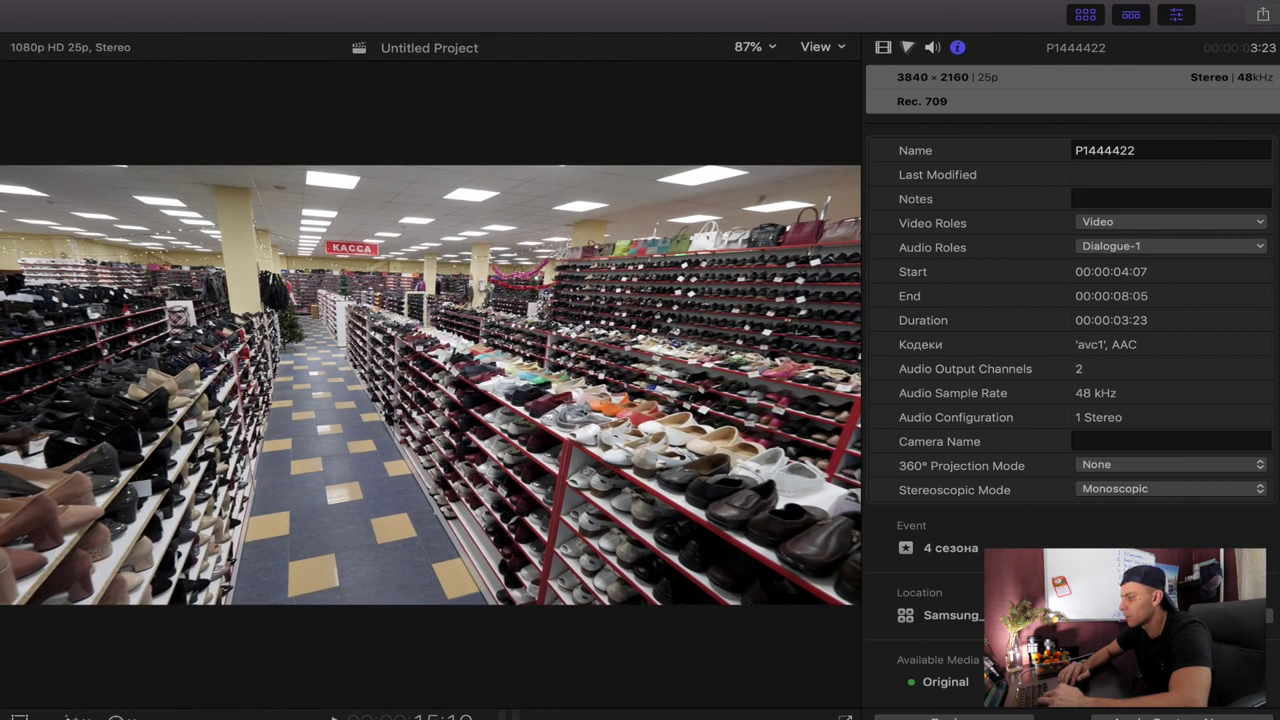
# - Play across the cut and shorten the ends of clips P1444381 and P1444422, keeping them adjoining
pyautogui.press('Up')
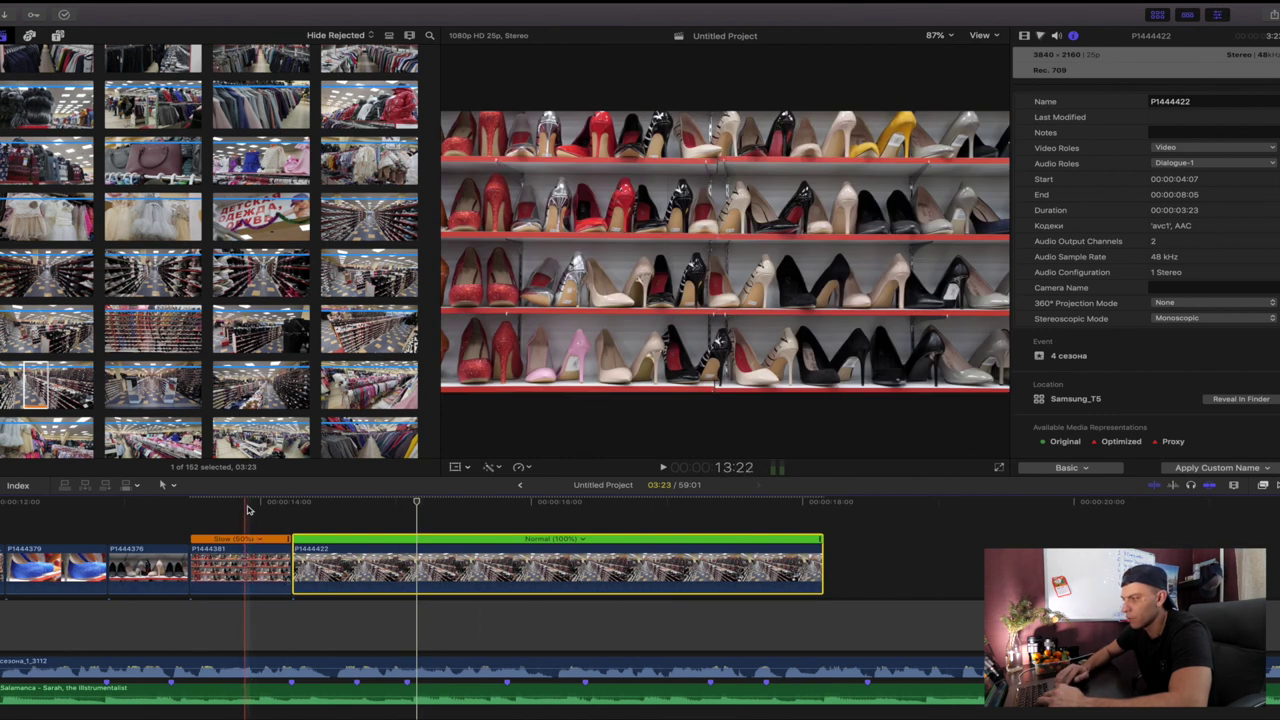
pyautogui.press('space')
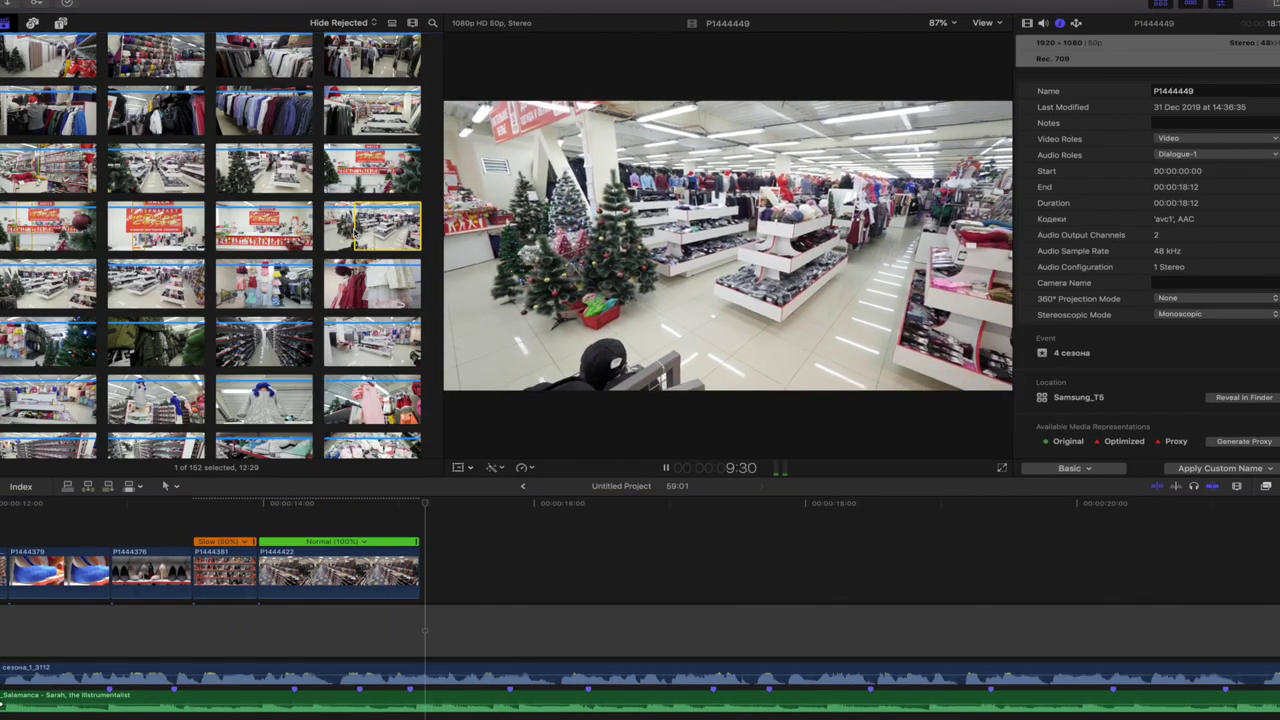
# - Add a range of clip P1444449 right after P1444422 and slow it to 50%
pyautogui.press('e')
pyautogui.click(473, 570)
pyautogui.click(1027, 22)
pyautogui.click(524, 467)
pyautogui.click(682, 478)
# - Play the sequence and trim the end of clip P1444449 near the music marker
pyautogui.click(386, 525)
pyautogui.click(455, 570)
pyautogui.press('space')
pyautogui.hotkey('alt', ']')
# - Add a range of clip P1444467 with the winter boots after P1444449 and slow it to 50%
pyautogui.scroll(-3, 264, 340)
pyautogui.moveTo(142, 360); pyautogui.dragTo(163, 360)
pyautogui.press('e')
pyautogui.click(652, 568)
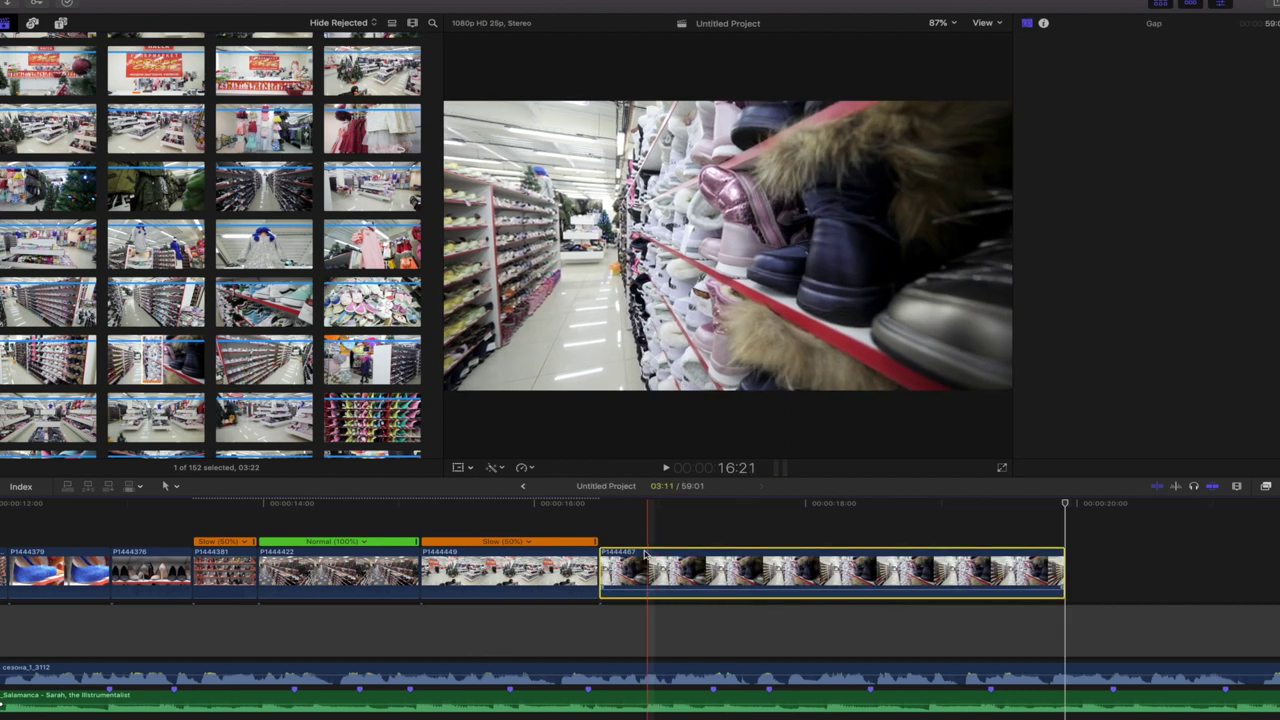
pyautogui.click(524, 467)
pyautogui.click(688, 484)
# - Cut clip P1444467 at 18:04, delete the remainder, and play the shoe sequence from 11:18
pyautogui.press('space')
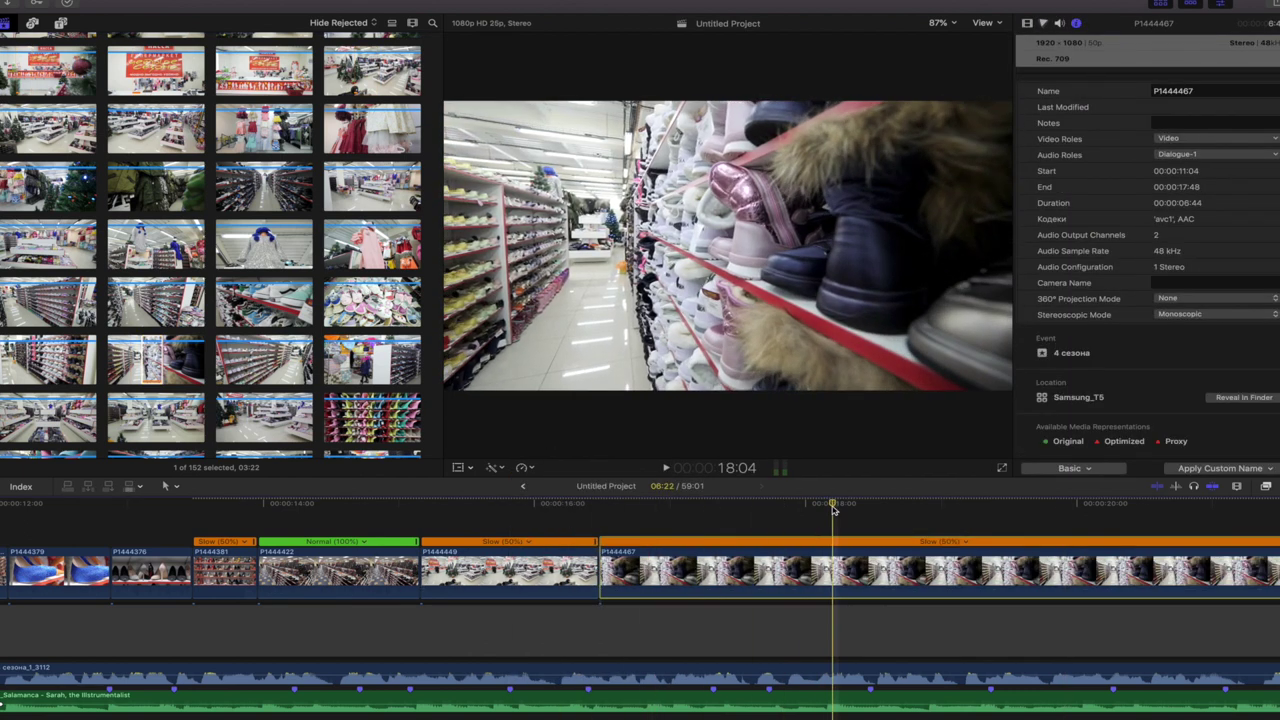
pyautogui.press('super+b')
pyautogui.click(883, 571)
pyautogui.press('BackSpace')
pyautogui.click(738, 571)
pyautogui.press('super+minus')
pyautogui.press('super+minus')
pyautogui.click(524, 537)
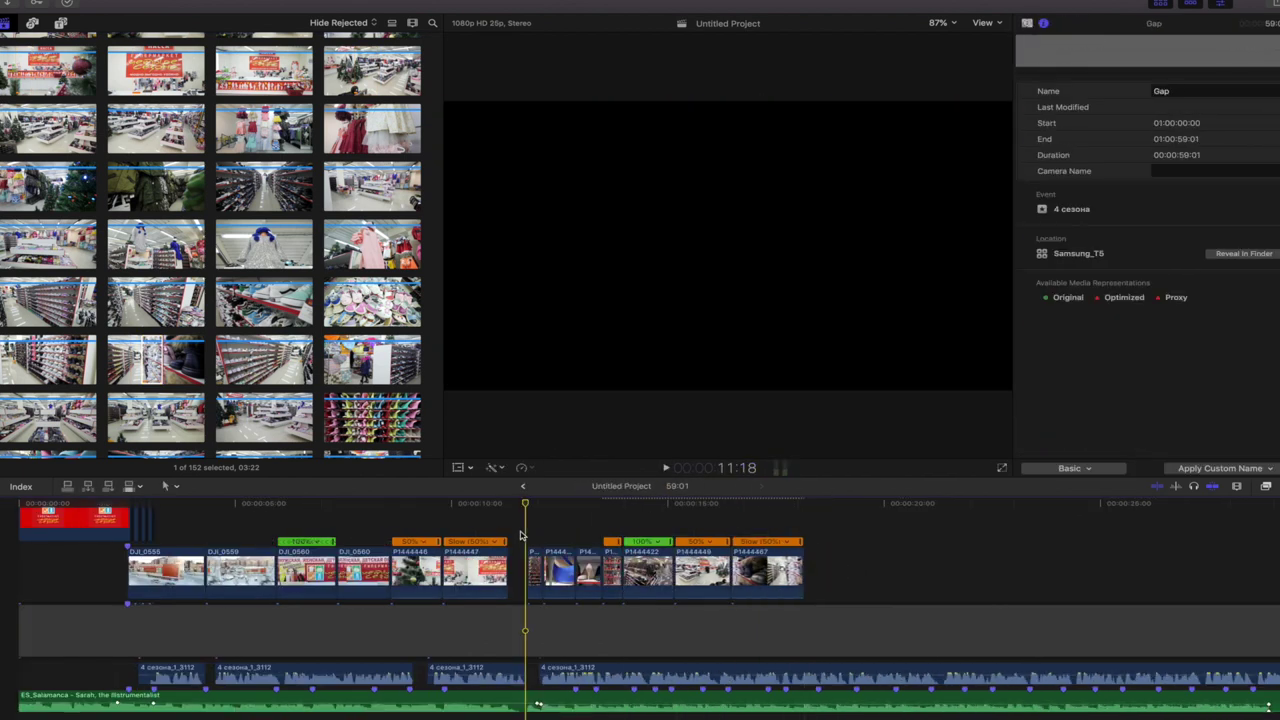
pyautogui.press('space')
# - Level clip P1444376 with a 1.0° rotation at 116% scale and shift its picture upward in the frame
pyautogui.click(588, 572)
pyautogui.click(1027, 22)
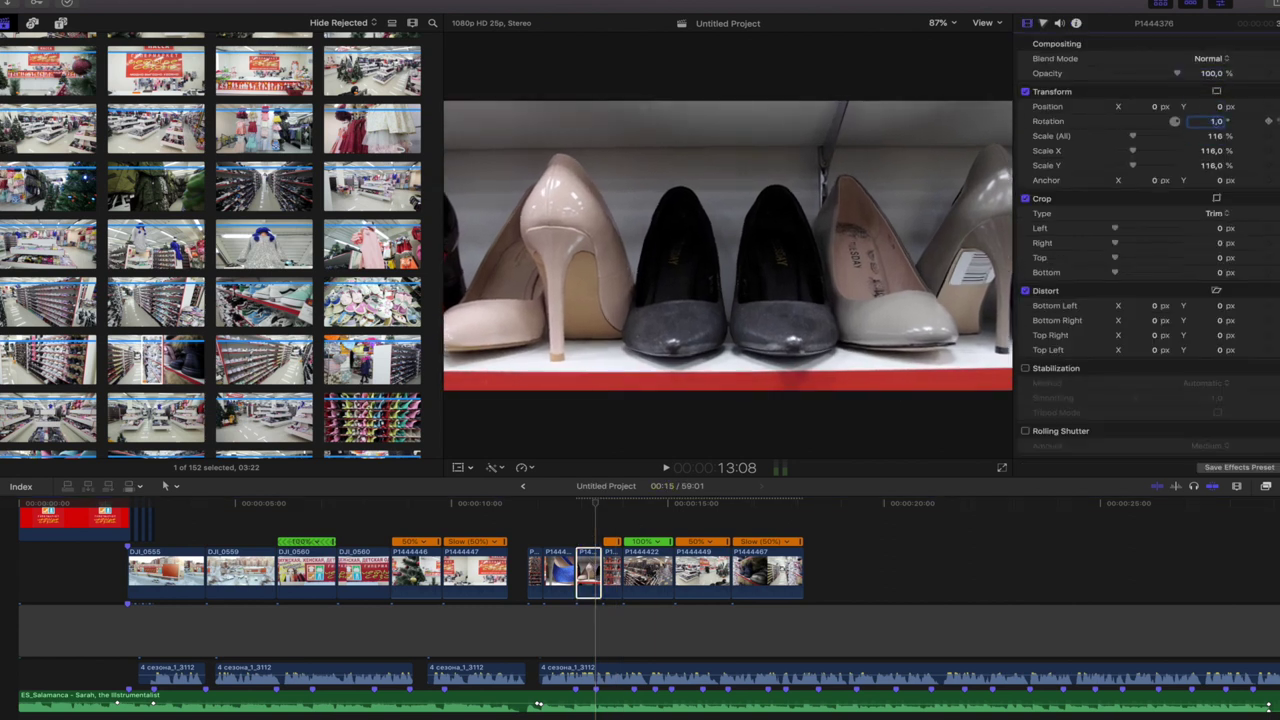
pyautogui.hotkey('shift', 't')
pyautogui.moveTo(728, 246); pyautogui.dragTo(729, 206)
pyautogui.click(546, 529)
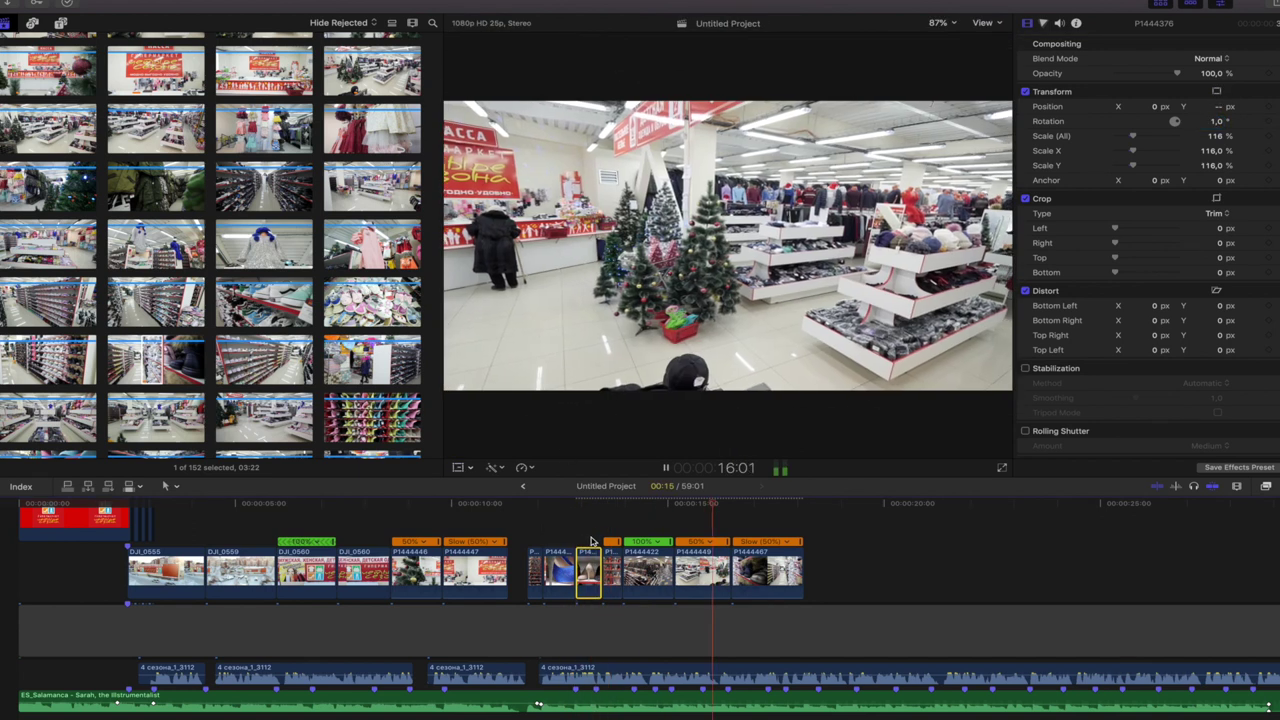
# - Shorten the end of clip P1444449 to the preceding music marker and move P1444467 directly against it
pyautogui.moveTo(729, 565); pyautogui.dragTo(704, 563)
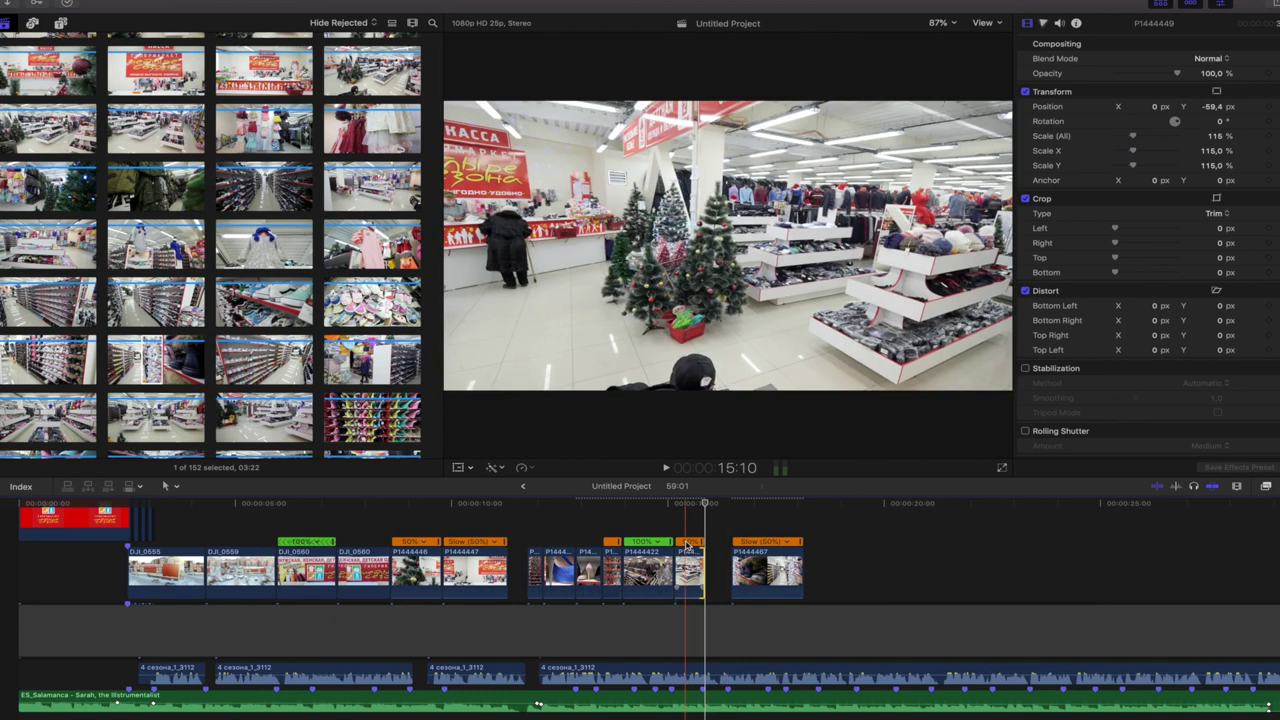
pyautogui.click(689, 527)
pyautogui.click(688, 571)
pyautogui.moveTo(760, 570); pyautogui.dragTo(720, 565)
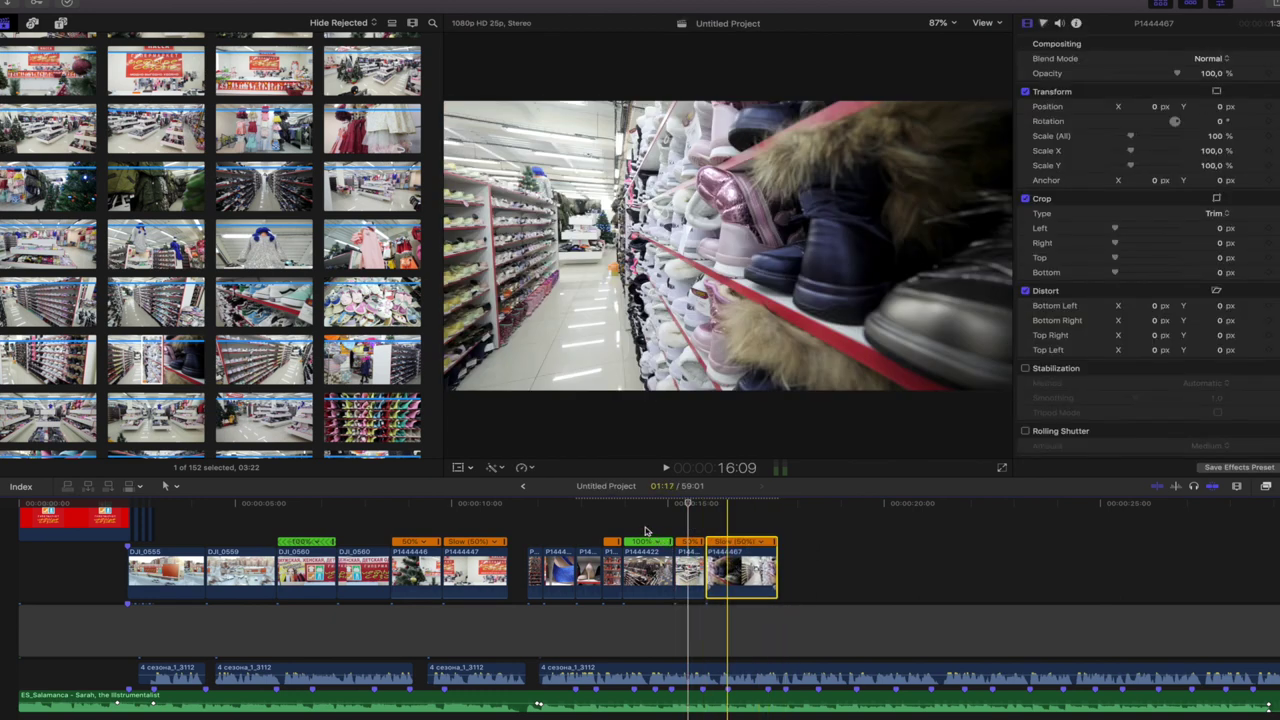
# - Play the shoe sequence and shorten the end of clip P1444467
pyautogui.click(647, 524)
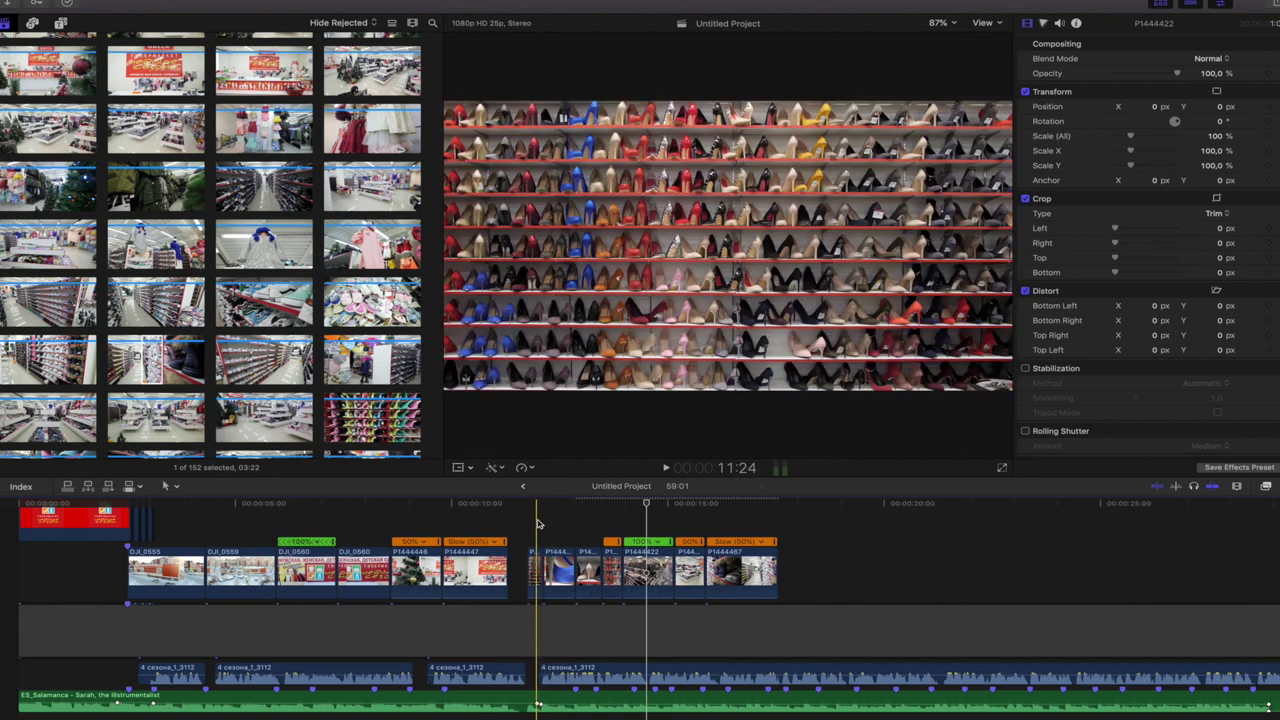
pyautogui.press('space')
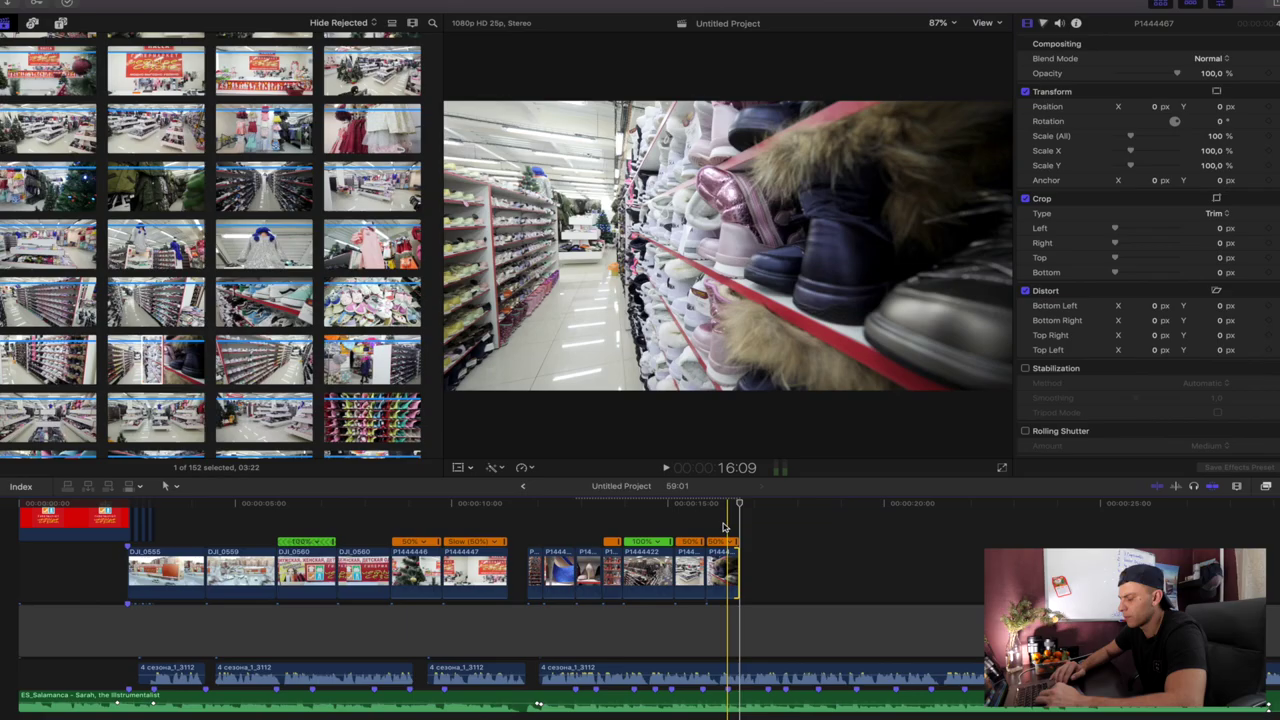
# - Add a range of clip P1444456 showing the sneaker aisle after P1444467 and slow it to 50%
pyautogui.hscroll(2, 724, 527)
pyautogui.hscroll(3, 687, 530)
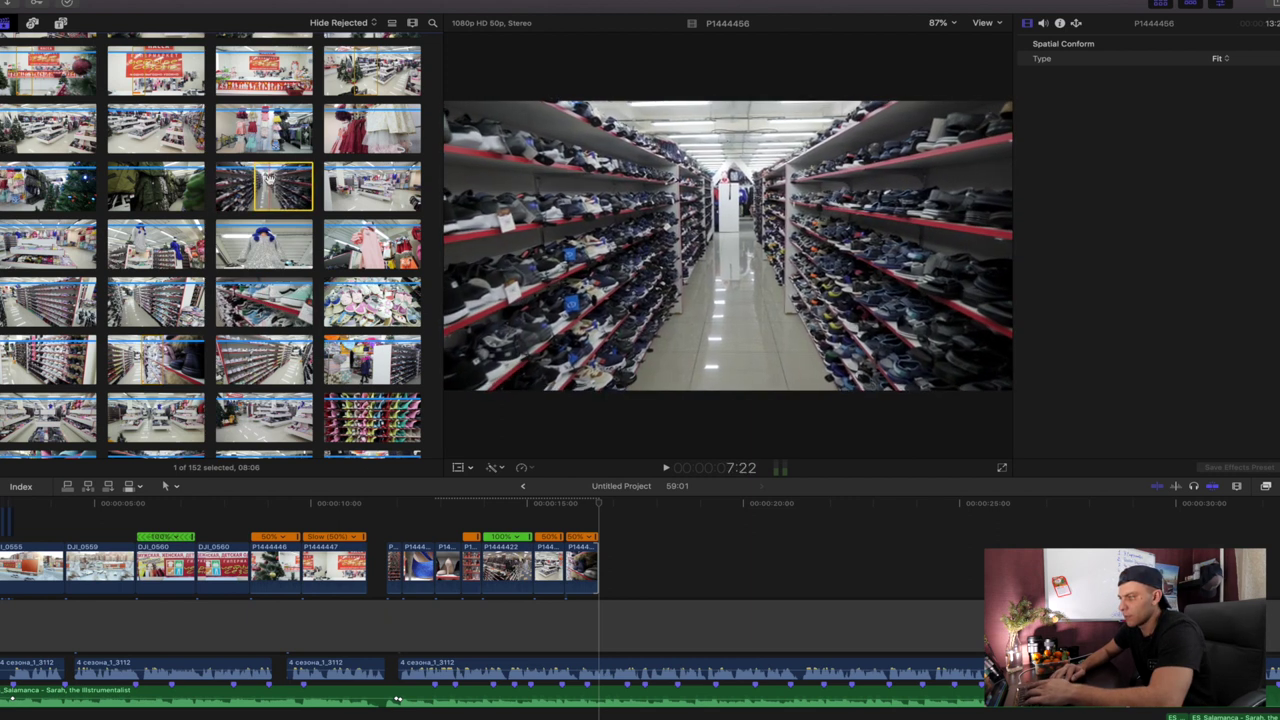
pyautogui.press('e')
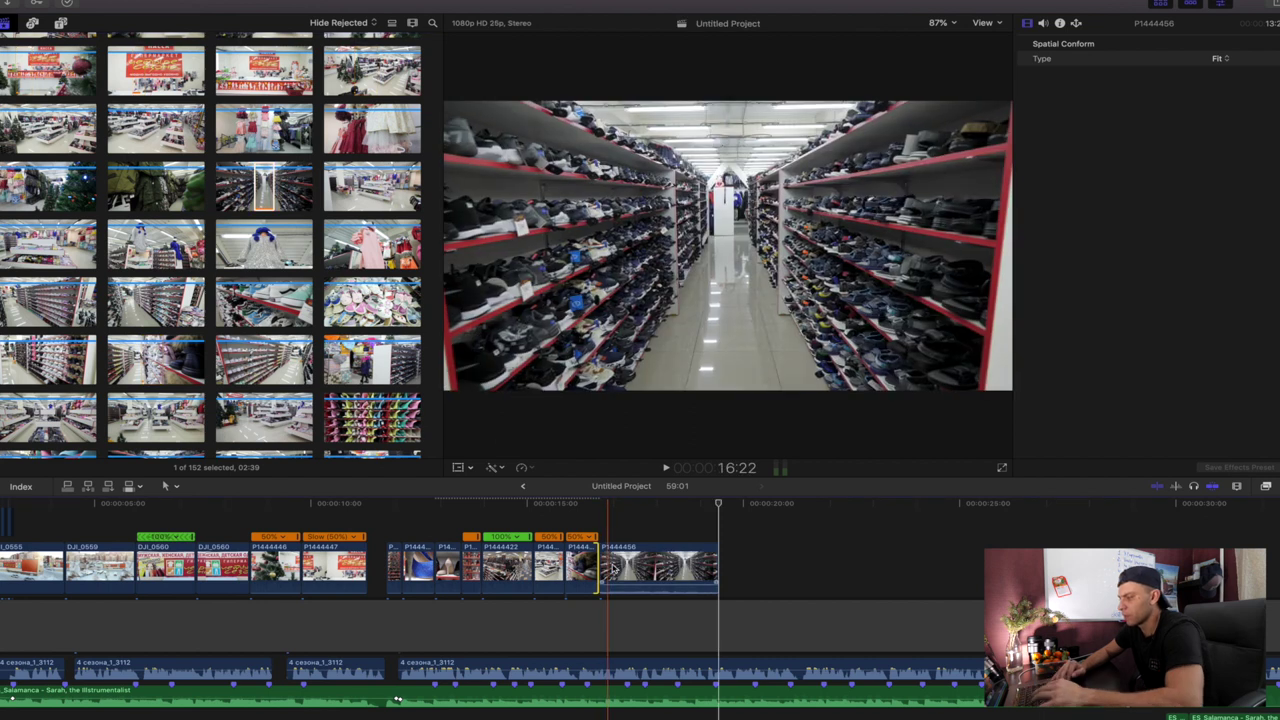
pyautogui.click(630, 585)
pyautogui.moveTo(635, 592); pyautogui.dragTo(633, 602)
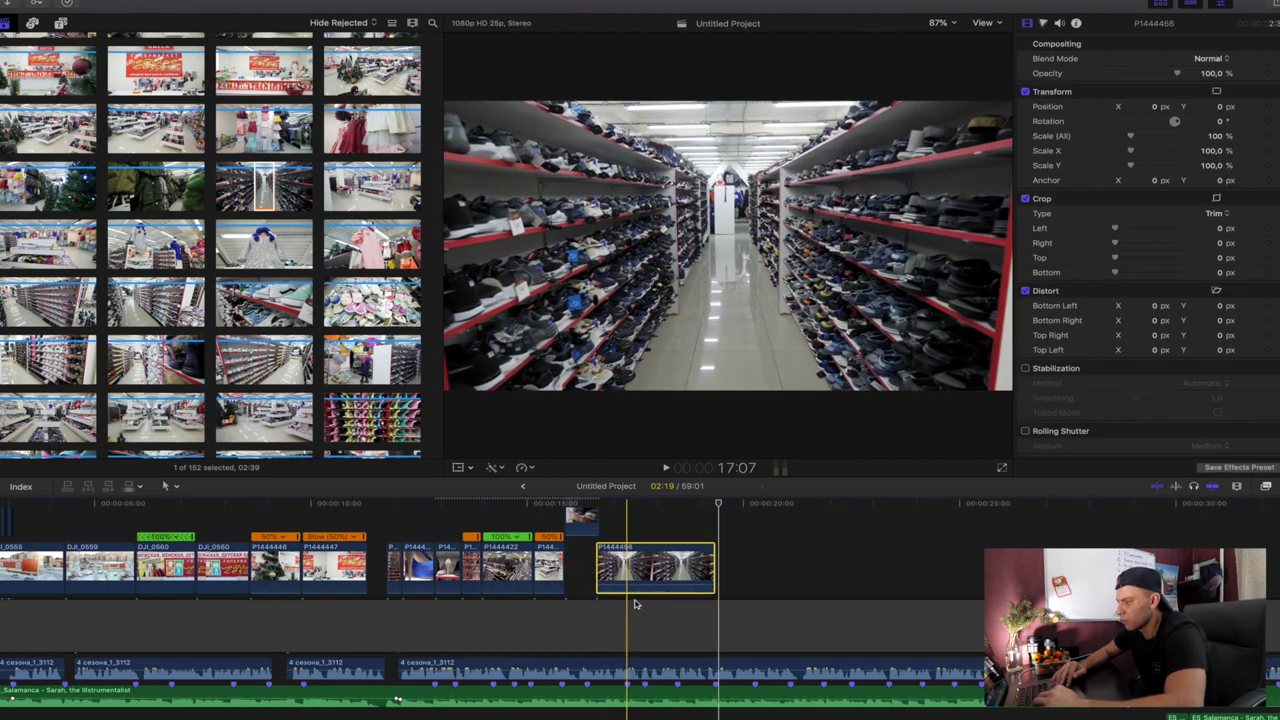
pyautogui.press('super+z')
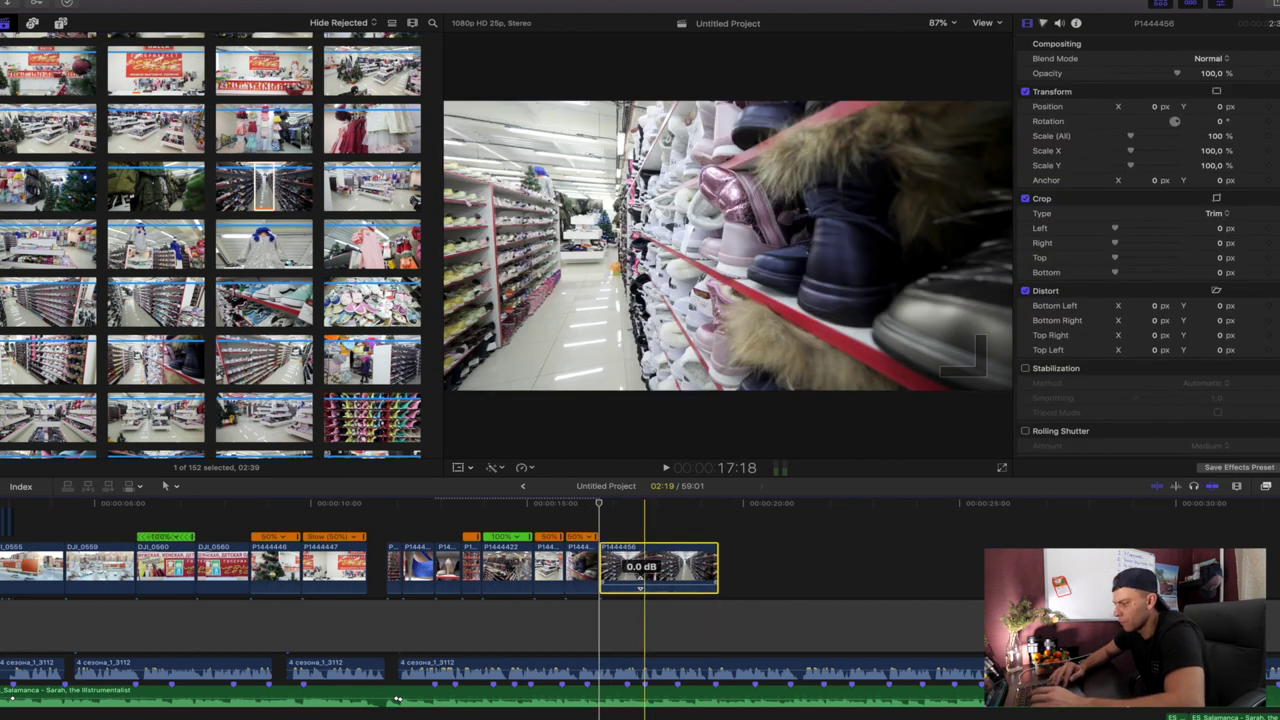
pyautogui.click(642, 588)
pyautogui.click(522, 467)
pyautogui.moveTo(540, 479)
pyautogui.click(680, 480)
# - Play the cut into clip P1444456 and shorten its end to the music marker at 17:09
pyautogui.click(586, 514)
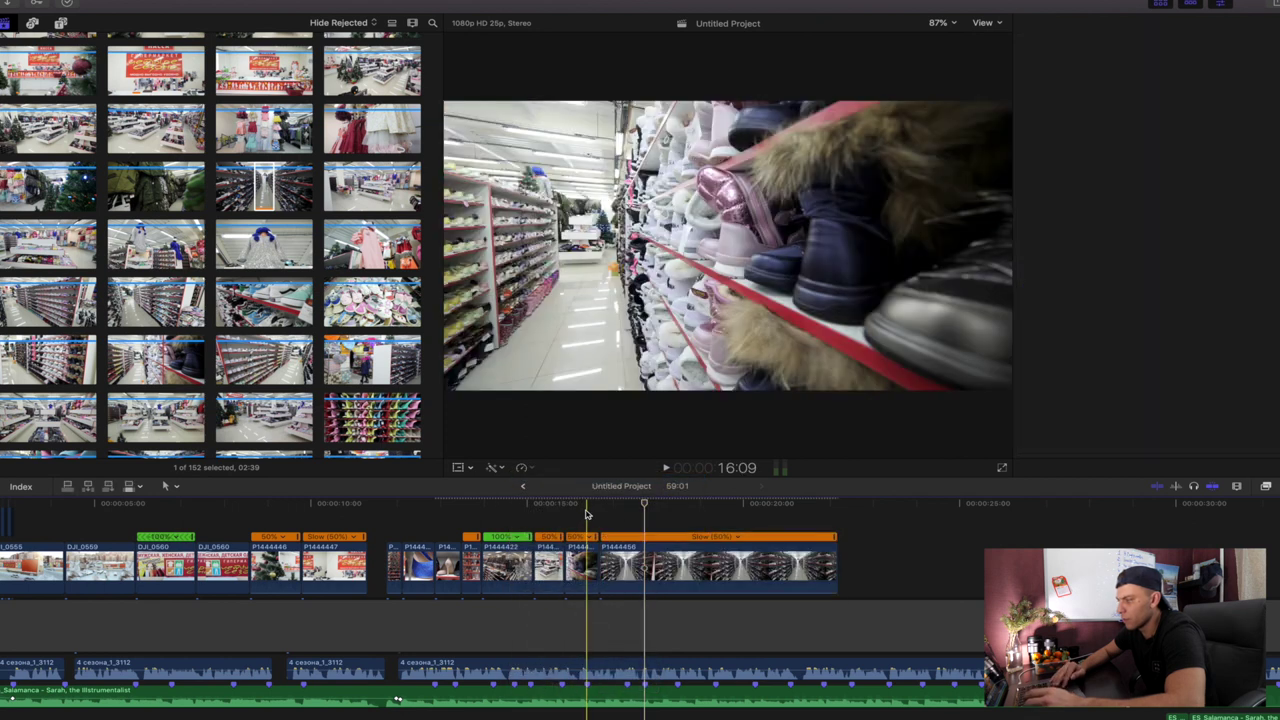
pyautogui.press('space')
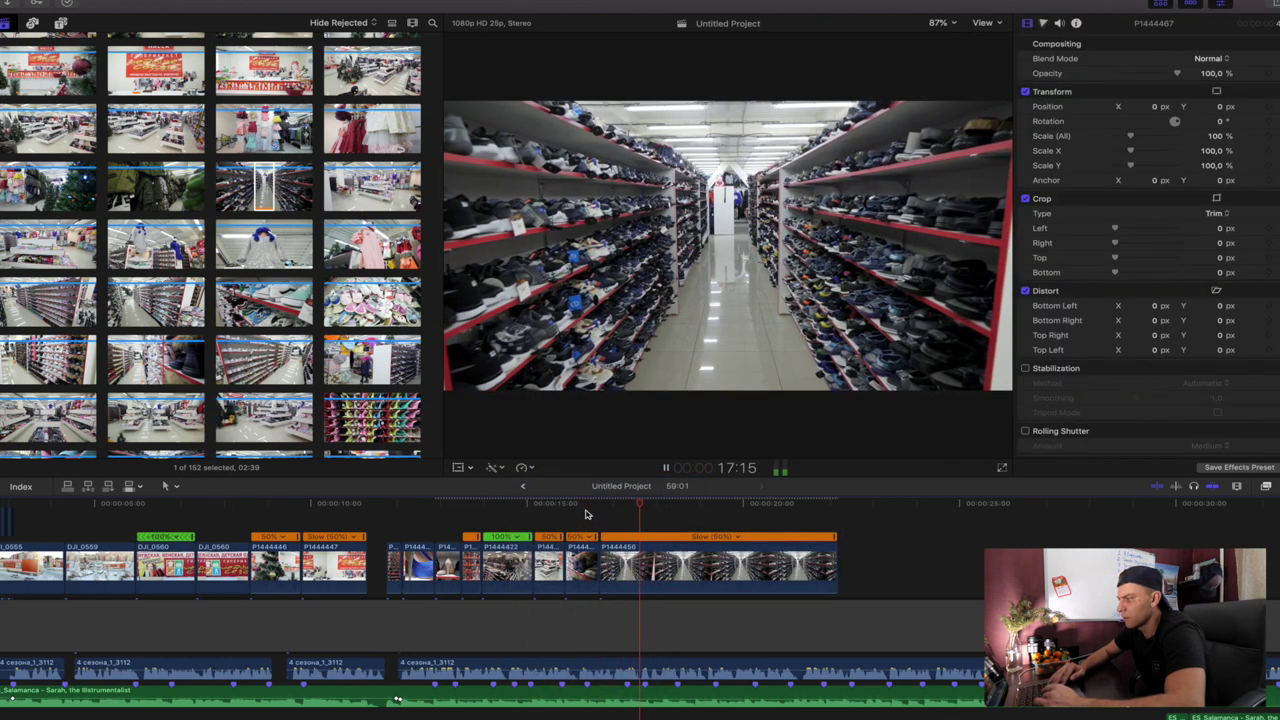
pyautogui.click(592, 528)
pyautogui.press('space')
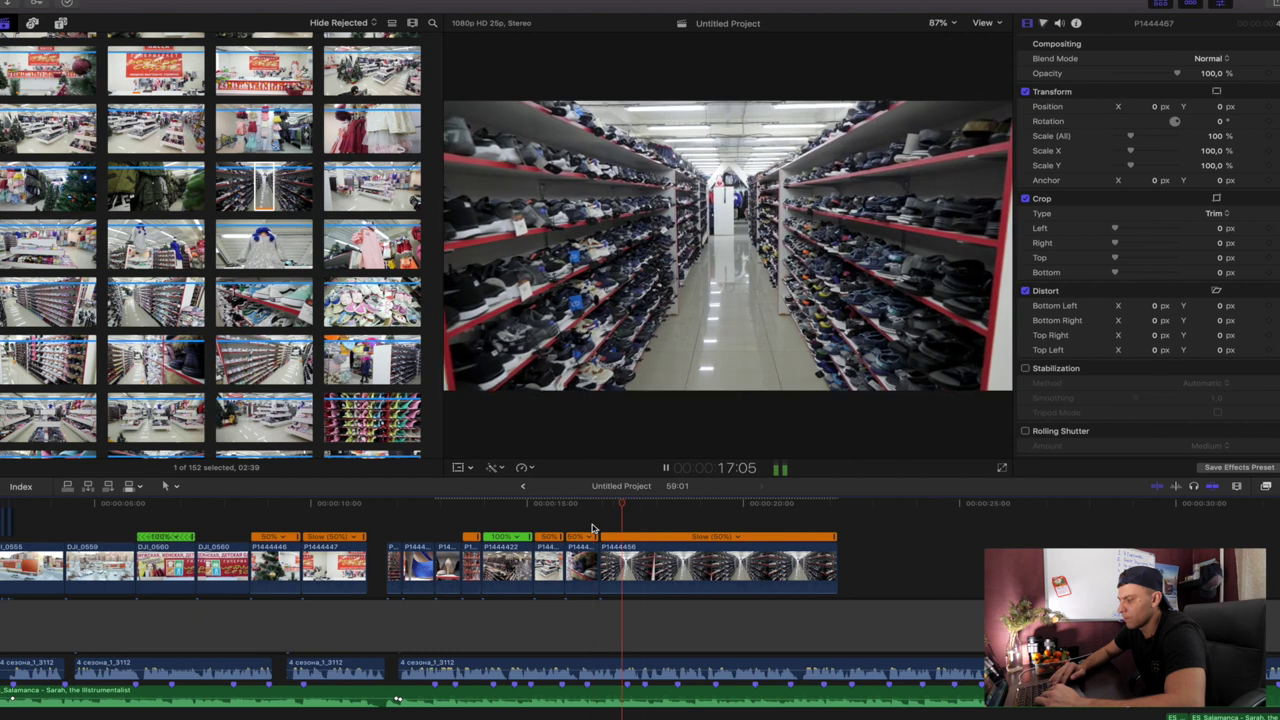
pyautogui.moveTo(835, 565); pyautogui.dragTo(630, 561)
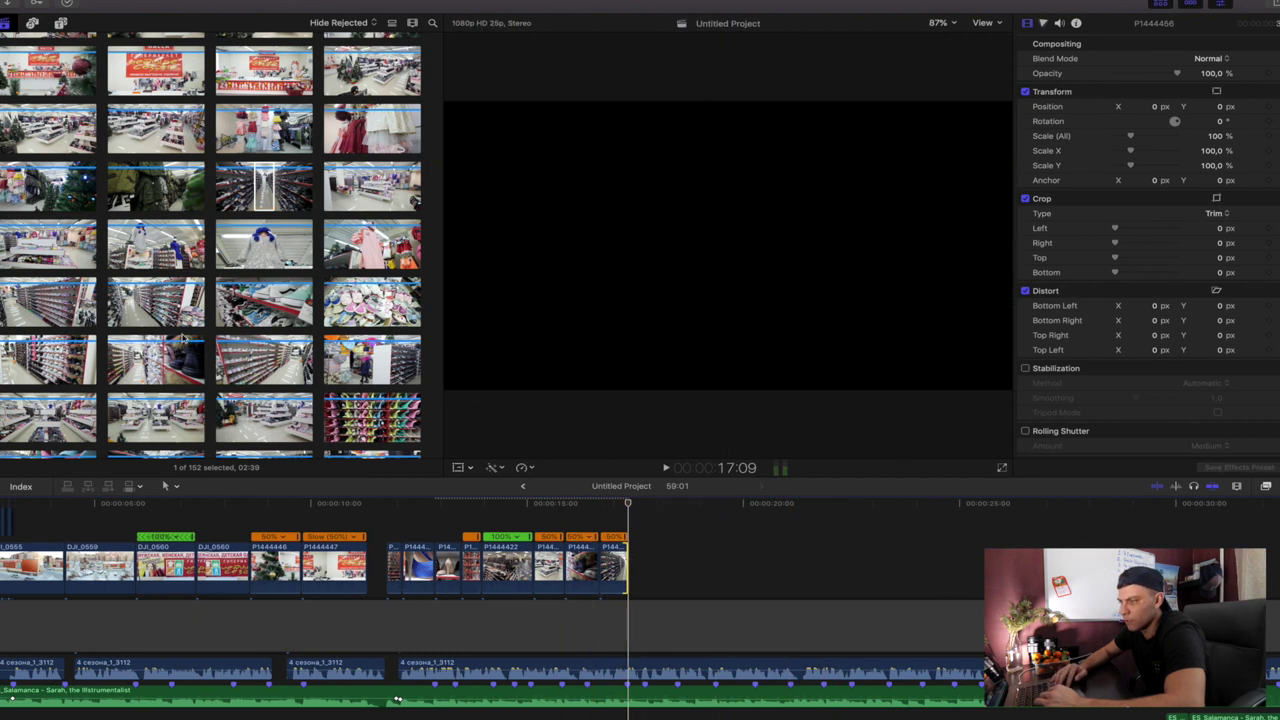
# - Add a range of clip P1444462 showing the long shoe shelves to the timeline directly after P1444456
pyautogui.press('super+1')
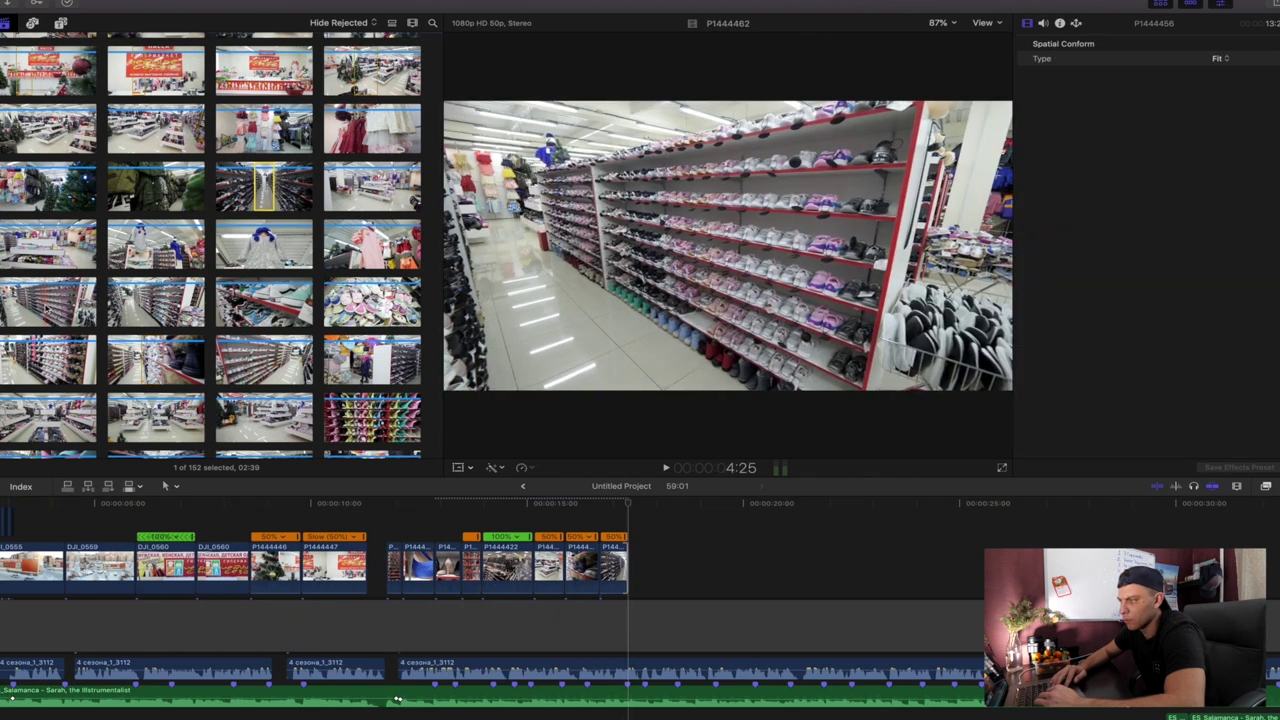
pyautogui.click(45, 300)
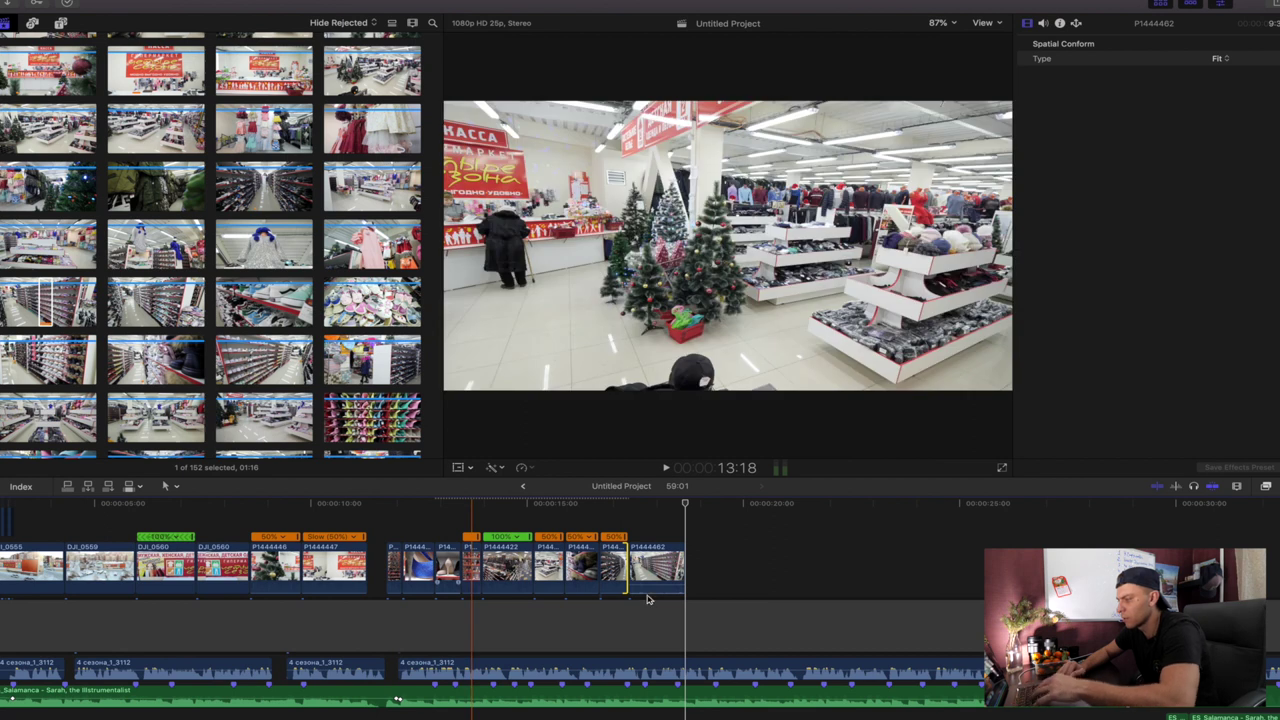
pyautogui.press('e')
pyautogui.hscroll(3, 621, 525)
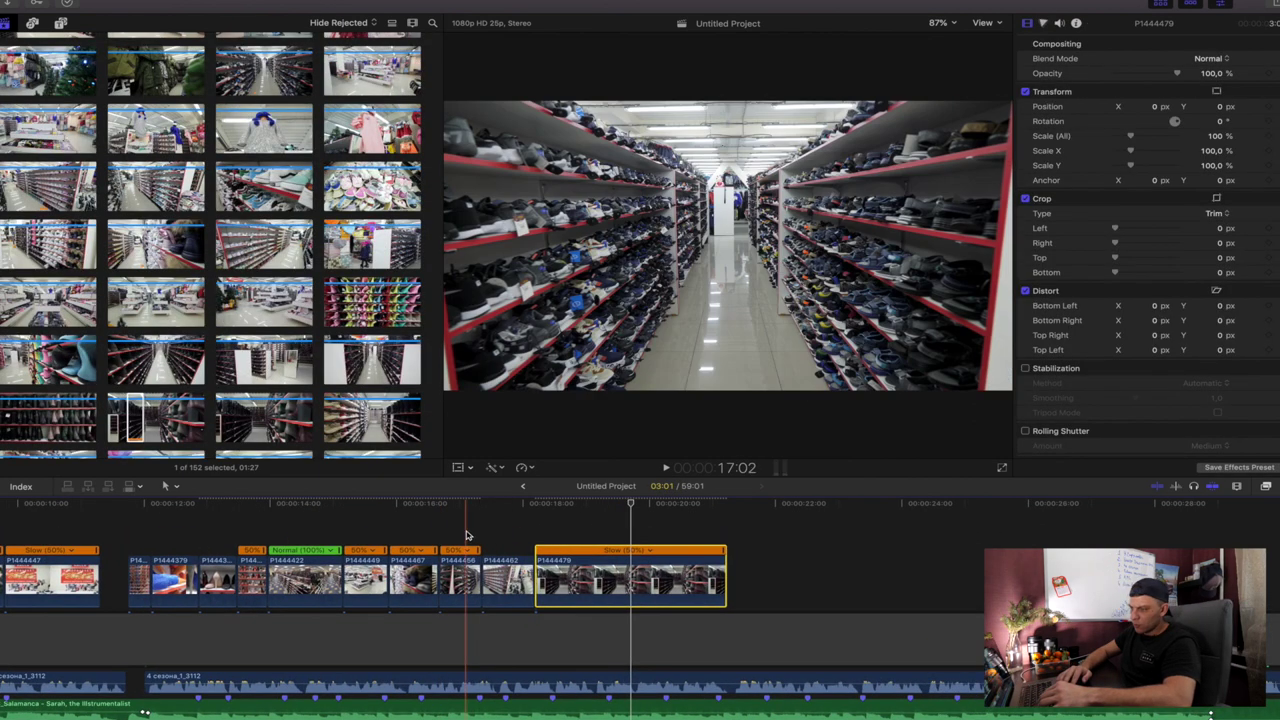
# - Play the cut into clip P1444479 and shorten its end to 18:22
pyautogui.press('space')
pyautogui.press('space')
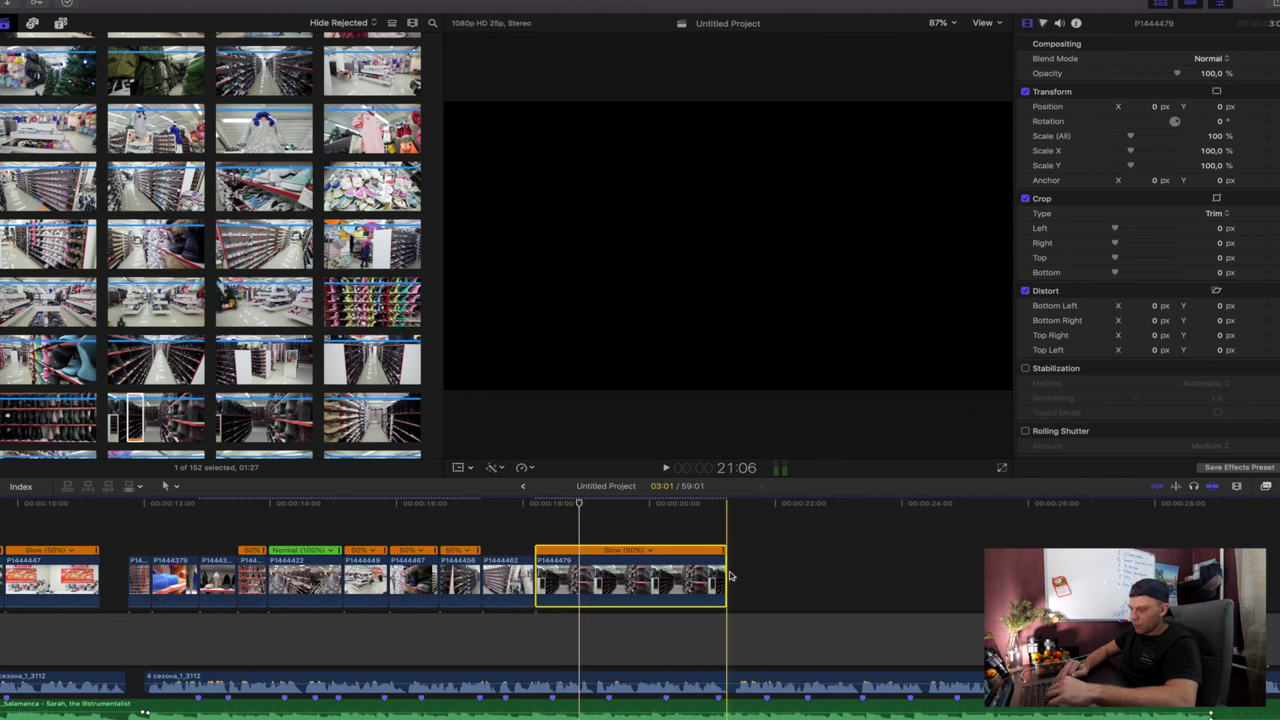
pyautogui.moveTo(728, 572); pyautogui.dragTo(578, 572)
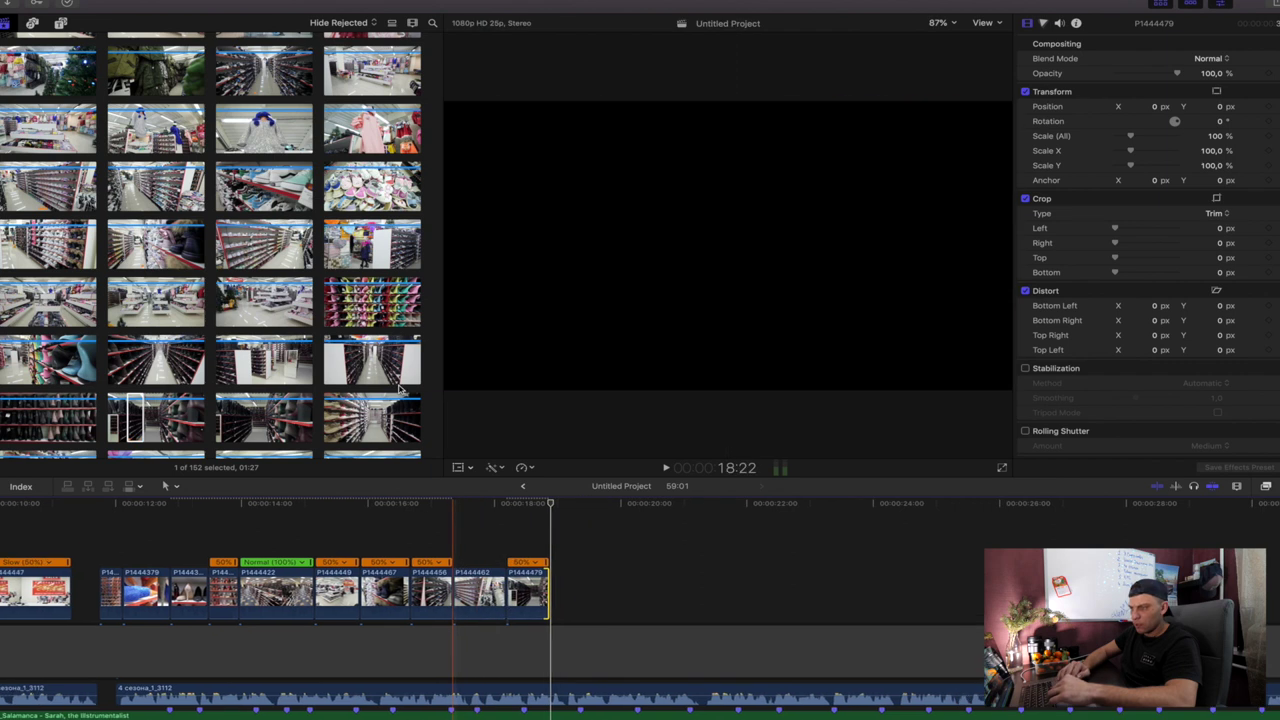
# - Add a range of clip P1444481 showing the sneaker and boot aisle after P1444479 and slow it to 50%
pyautogui.scroll(-2, 341, 387)
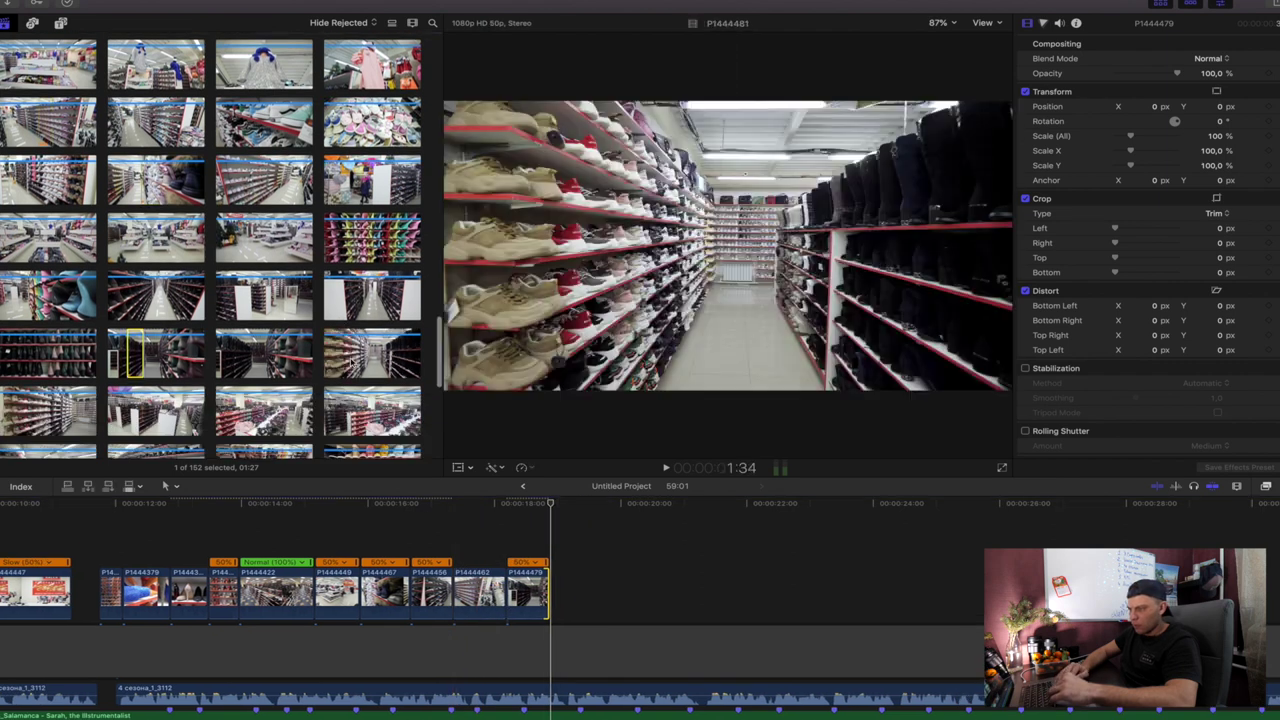
pyautogui.press('super+1')
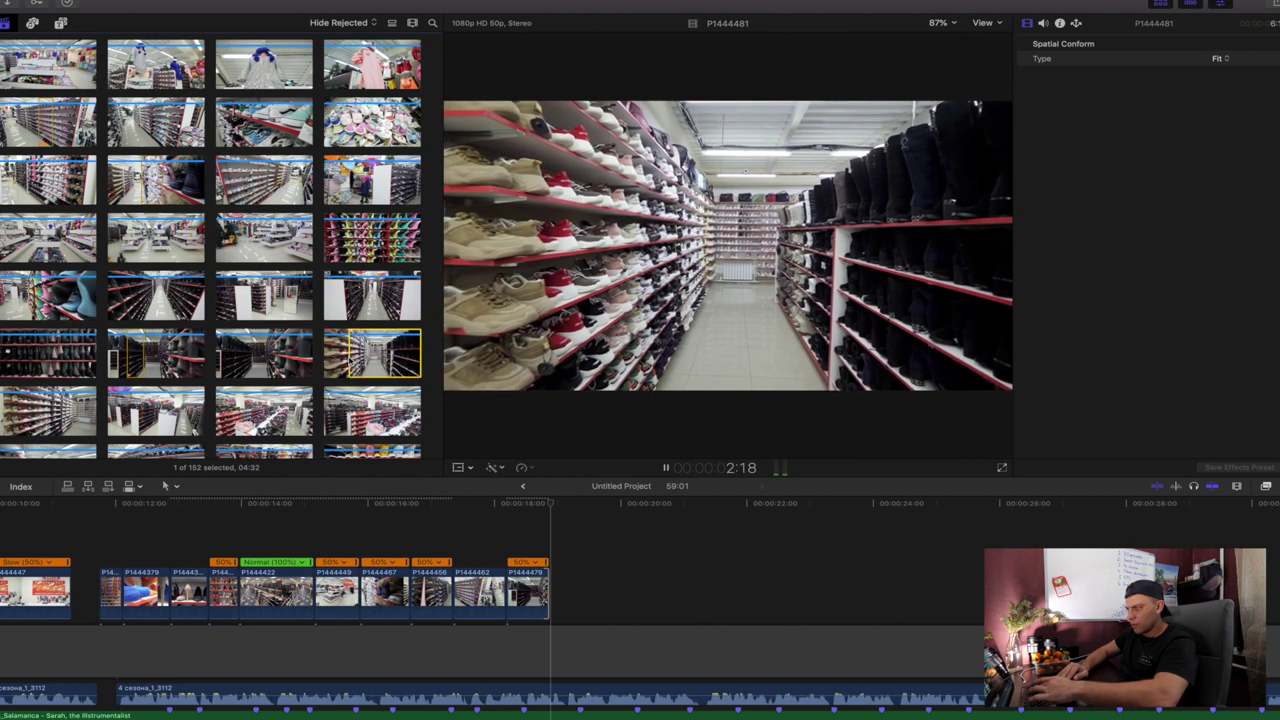
pyautogui.press('e')
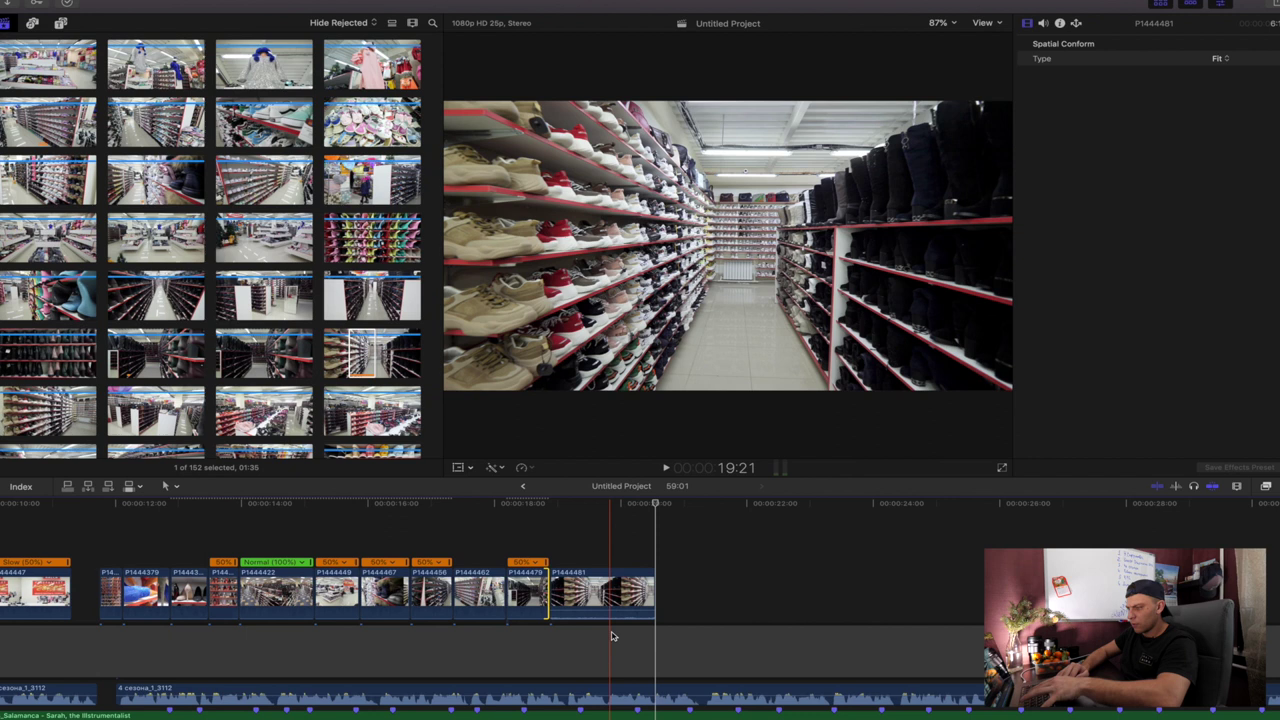
pyautogui.press('super+2')
pyautogui.click(570, 590)
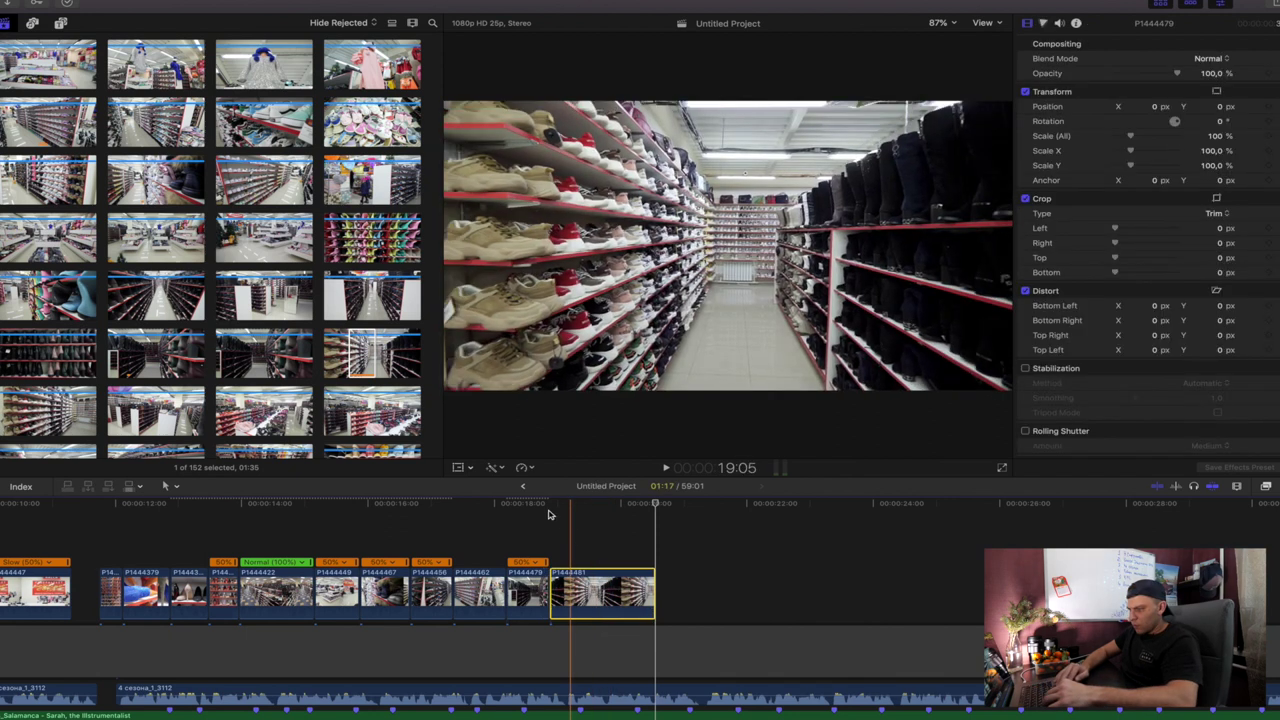
pyautogui.click(531, 468)
pyautogui.moveTo(635, 482)
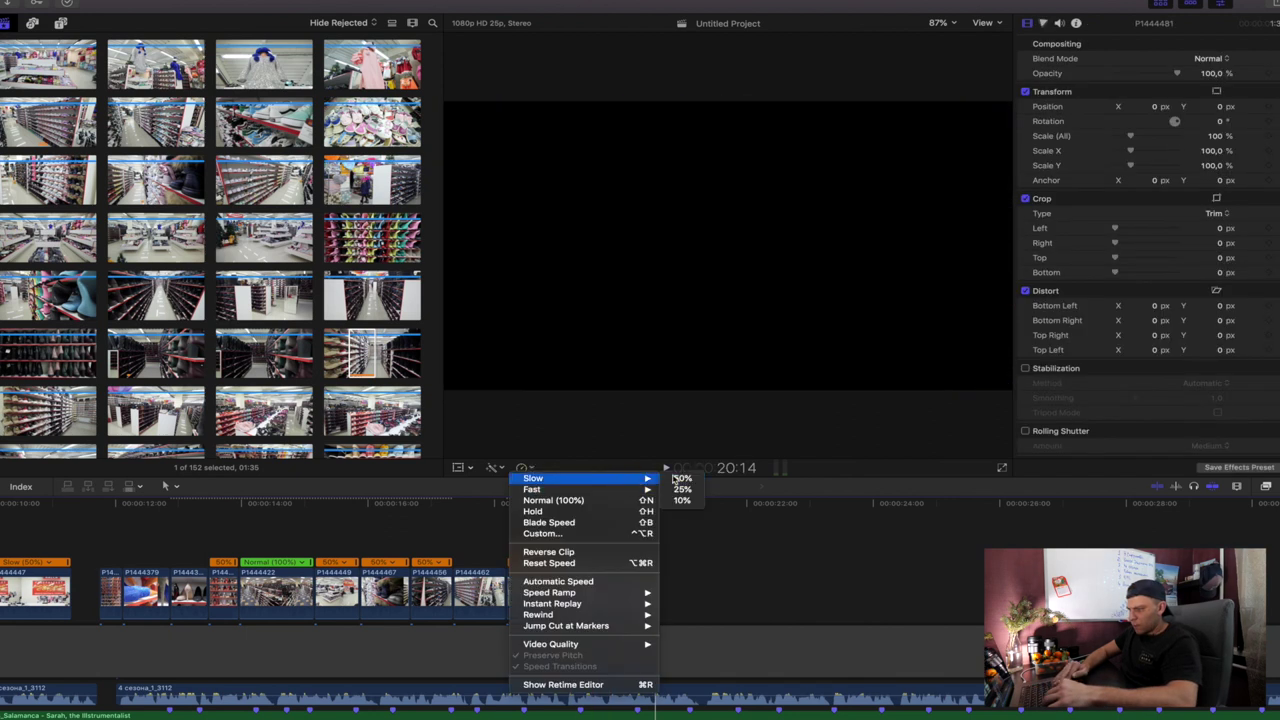
pyautogui.click(681, 478)
# - Play the cut into clip P1444481 and shorten its end to about 20:00
pyautogui.press('space')
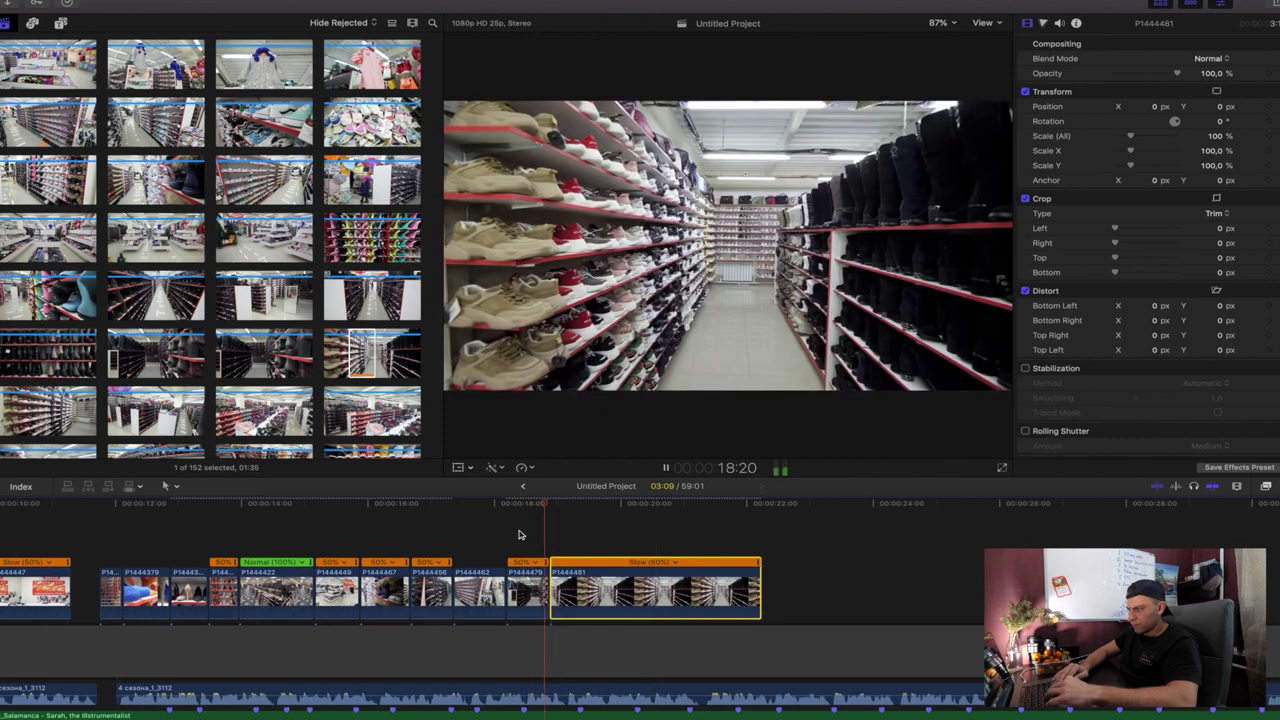
pyautogui.press('space')
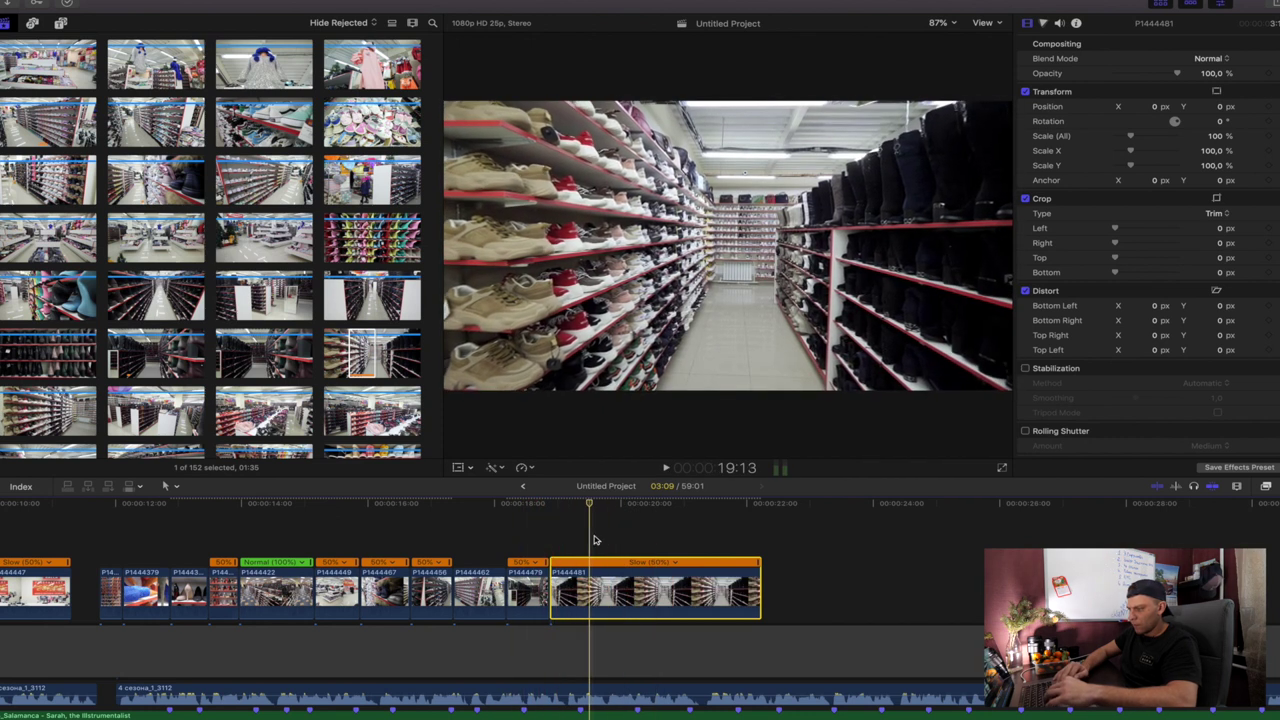
pyautogui.scroll(-2, 588, 540)
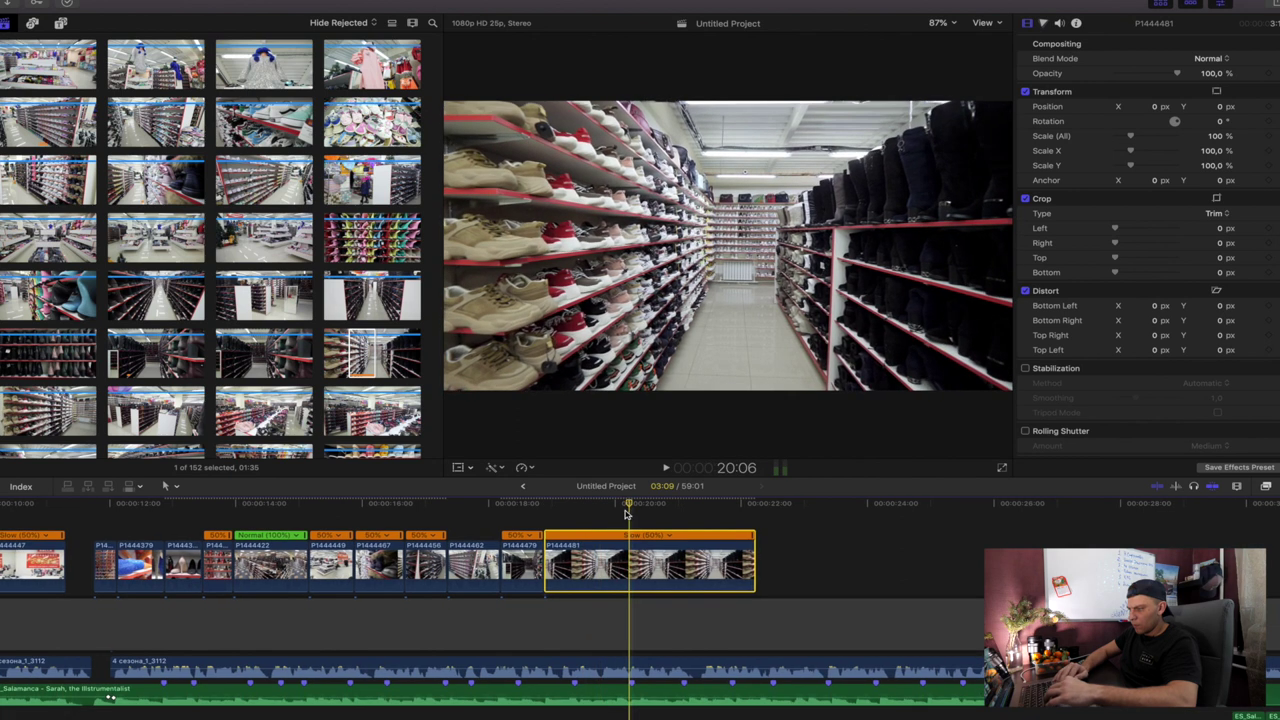
pyautogui.moveTo(629, 508); pyautogui.dragTo(617, 508)
pyautogui.moveTo(754, 565); pyautogui.dragTo(617, 559)
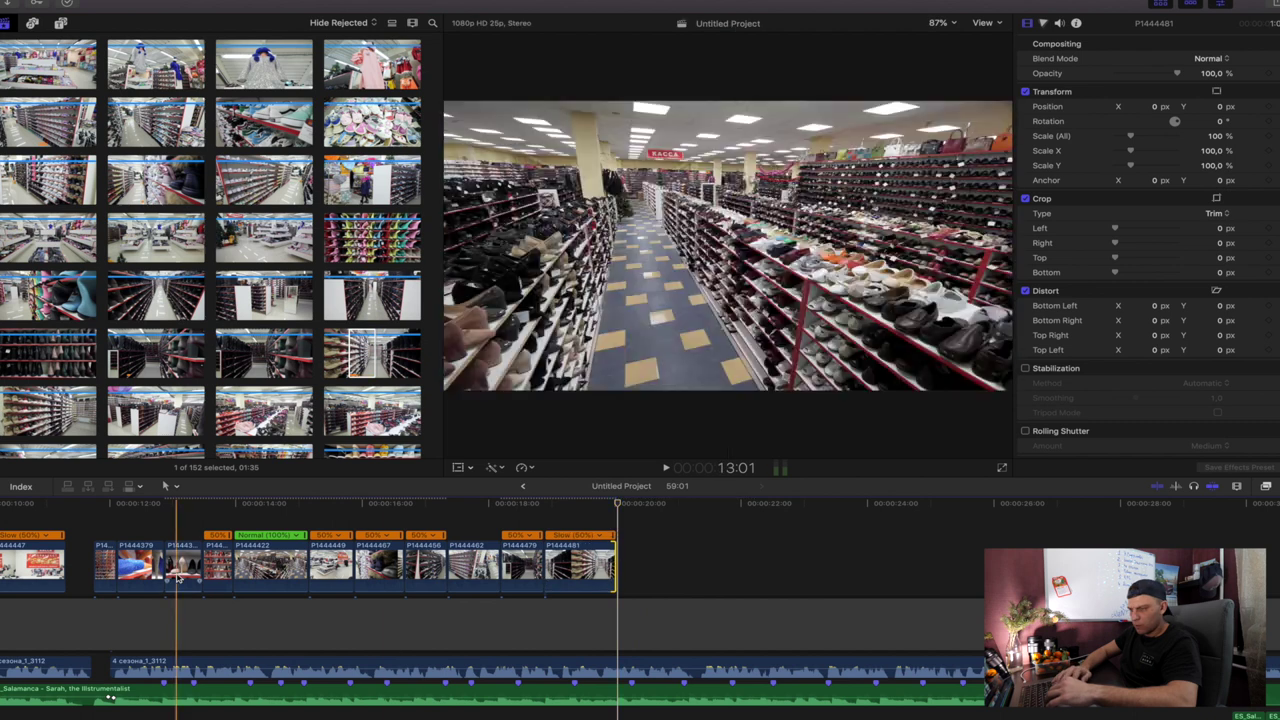
# - Lift clip P1444374 above the storyline and move the blue shoe clip P1444379 earlier to start at about 11:19
pyautogui.press('super+equal')
pyautogui.press('super+equal')
pyautogui.hscroll(-3, 114, 561)
pyautogui.click(390, 557)
pyautogui.moveTo(394, 559); pyautogui.dragTo(656, 516)
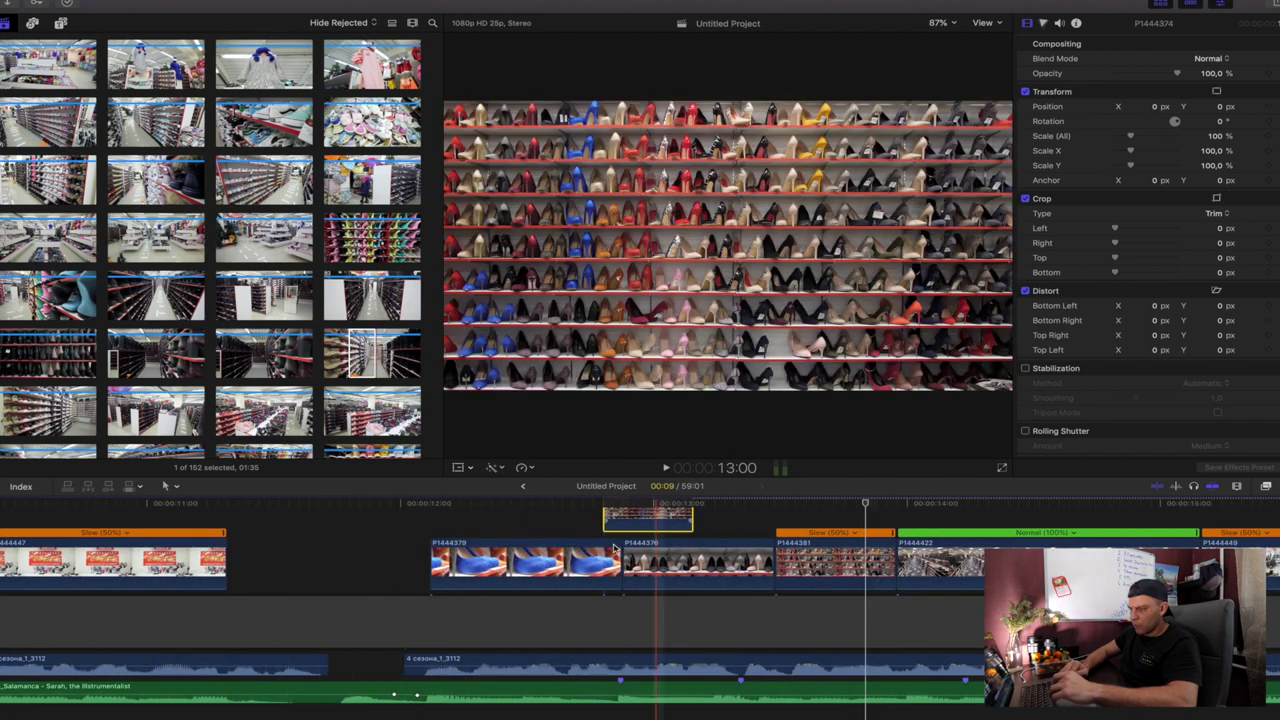
pyautogui.moveTo(526, 561); pyautogui.dragTo(433, 563)
pyautogui.click(337, 538)
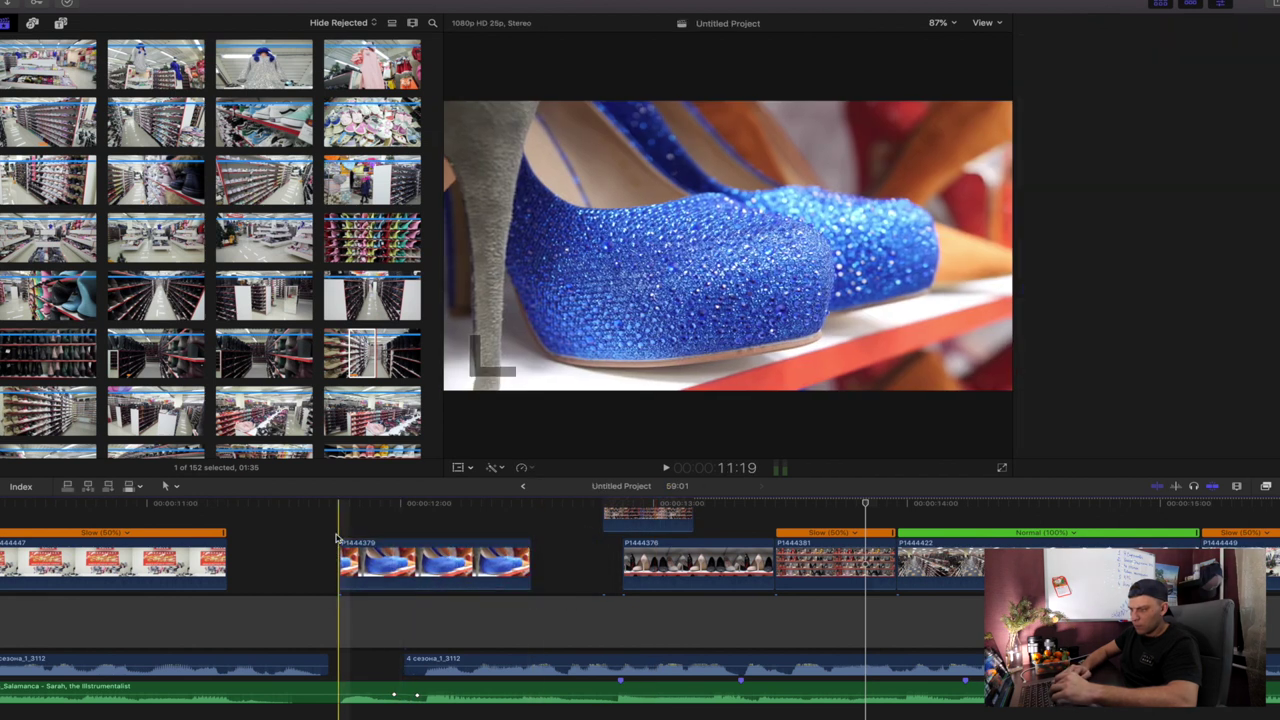
pyautogui.click(400, 545)
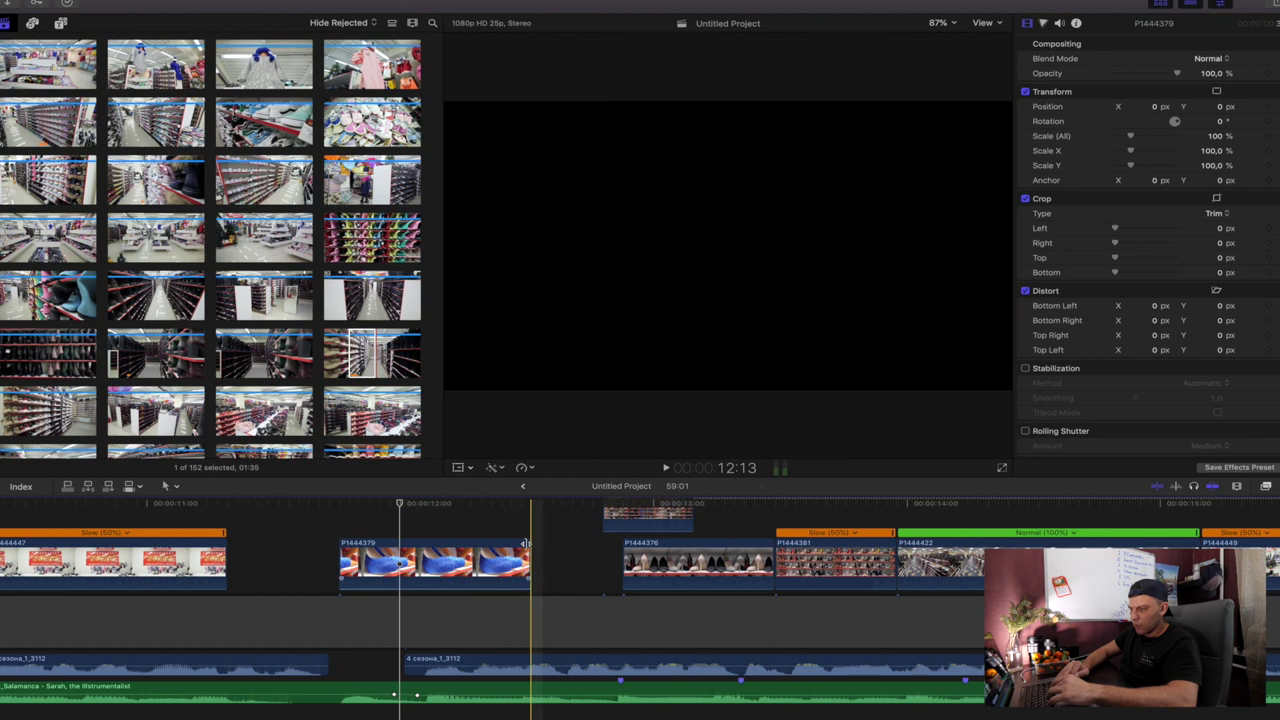
# - Trim the end of clip P1444379 and move P1444374 back down after it, closing the gap between them
pyautogui.moveTo(525, 543); pyautogui.dragTo(394, 548)
pyautogui.moveTo(643, 514); pyautogui.dragTo(479, 583)
pyautogui.press('space')
pyautogui.press('space')
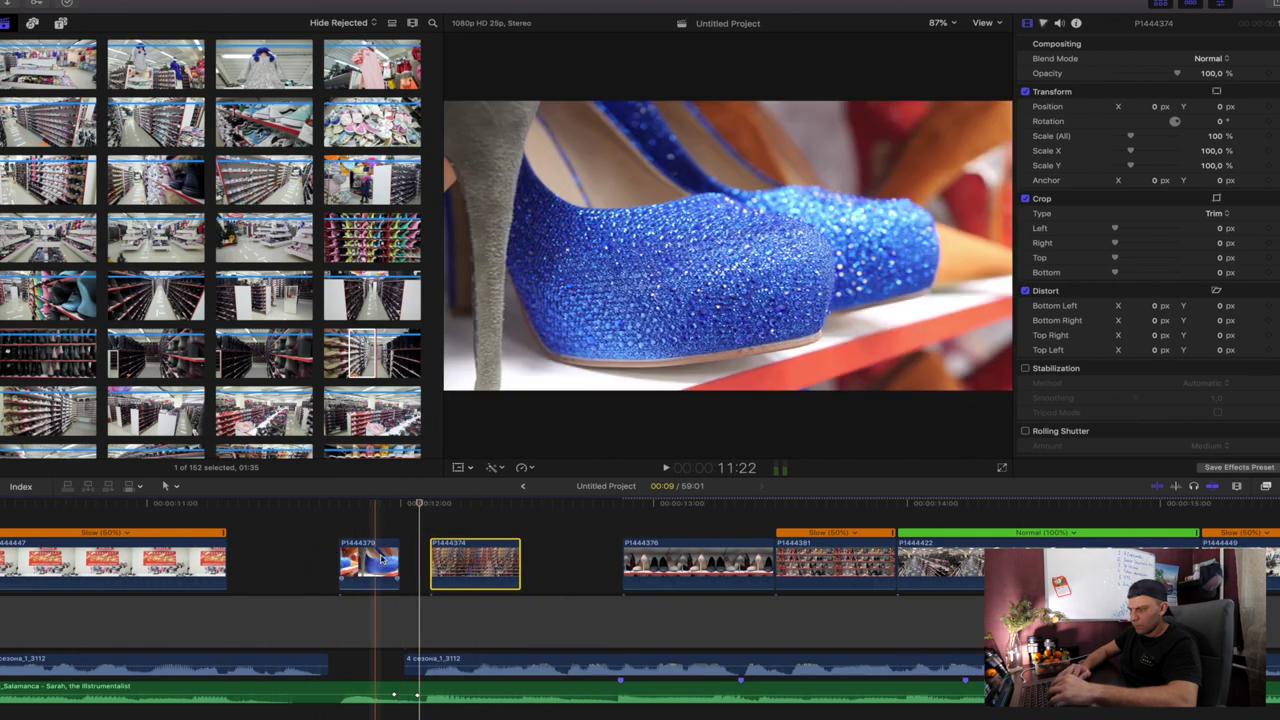
pyautogui.moveTo(400, 557); pyautogui.dragTo(423, 557)
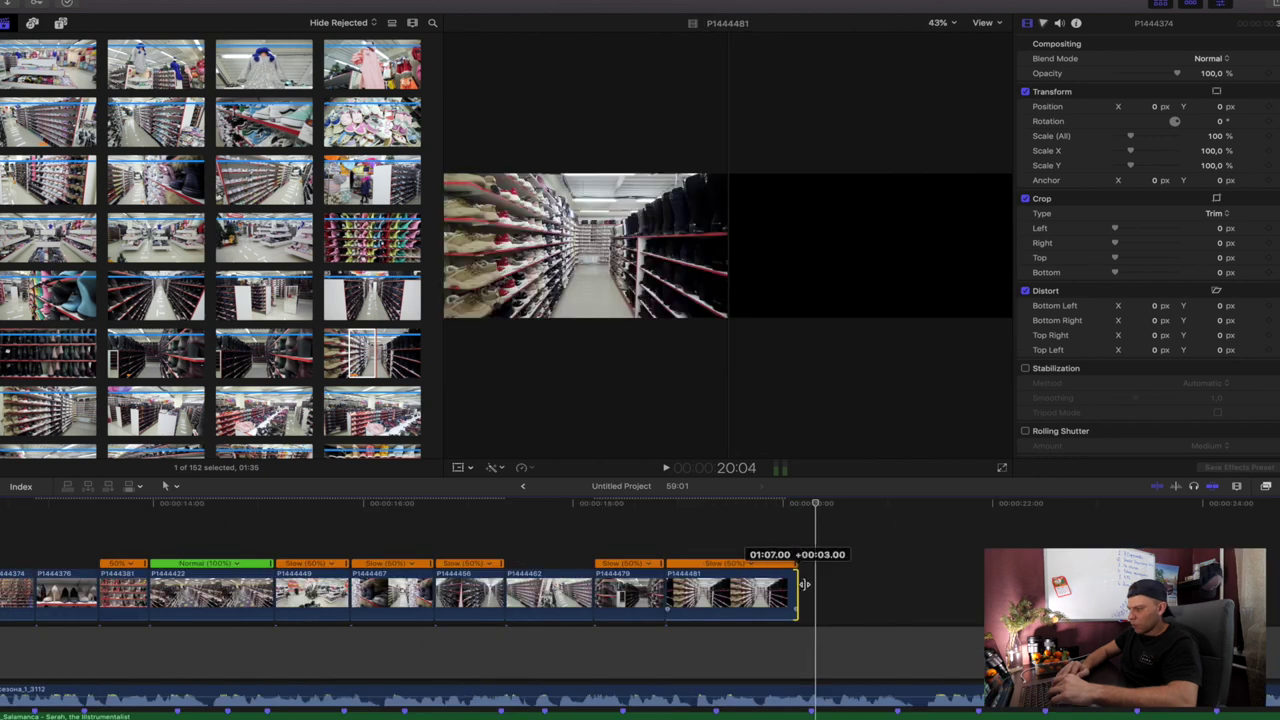
# - Fine-tune the end of clip P1444481 against the music and set it at 20:00
pyautogui.moveTo(803, 585); pyautogui.dragTo(812, 585)
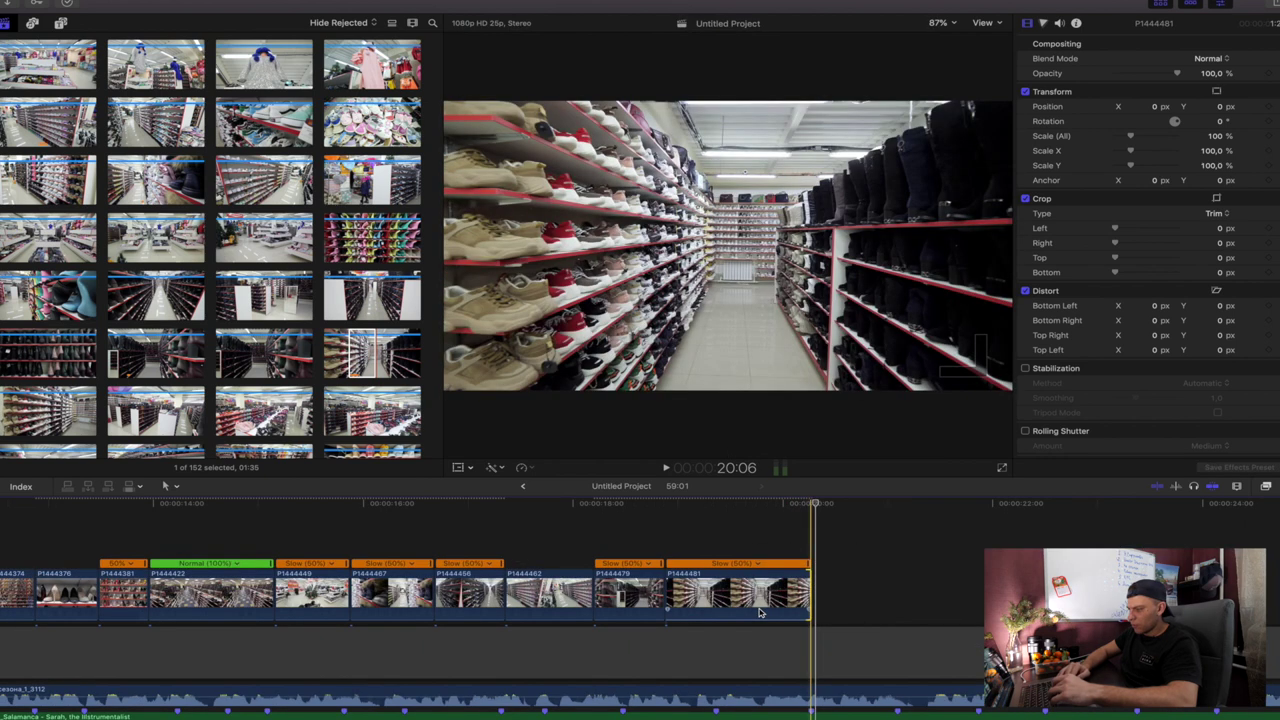
pyautogui.hscroll(1, 760, 585)
pyautogui.press('space')
pyautogui.press('space')
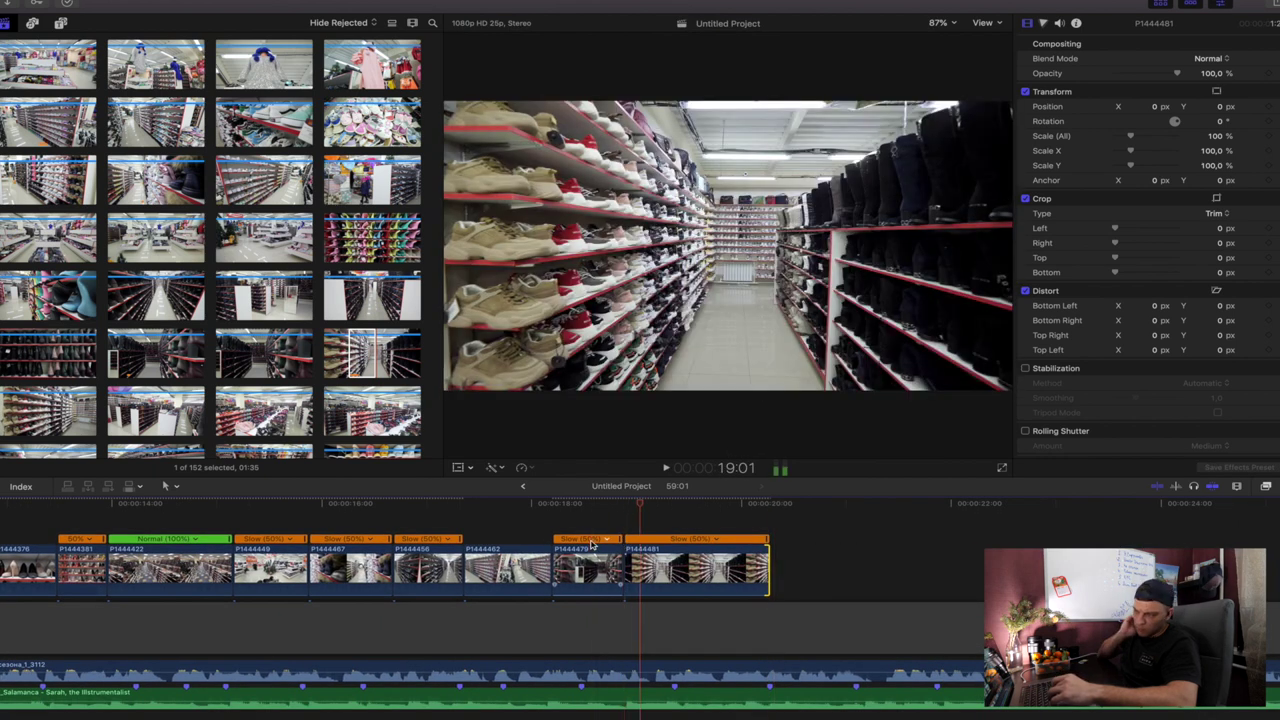
pyautogui.click(742, 565)
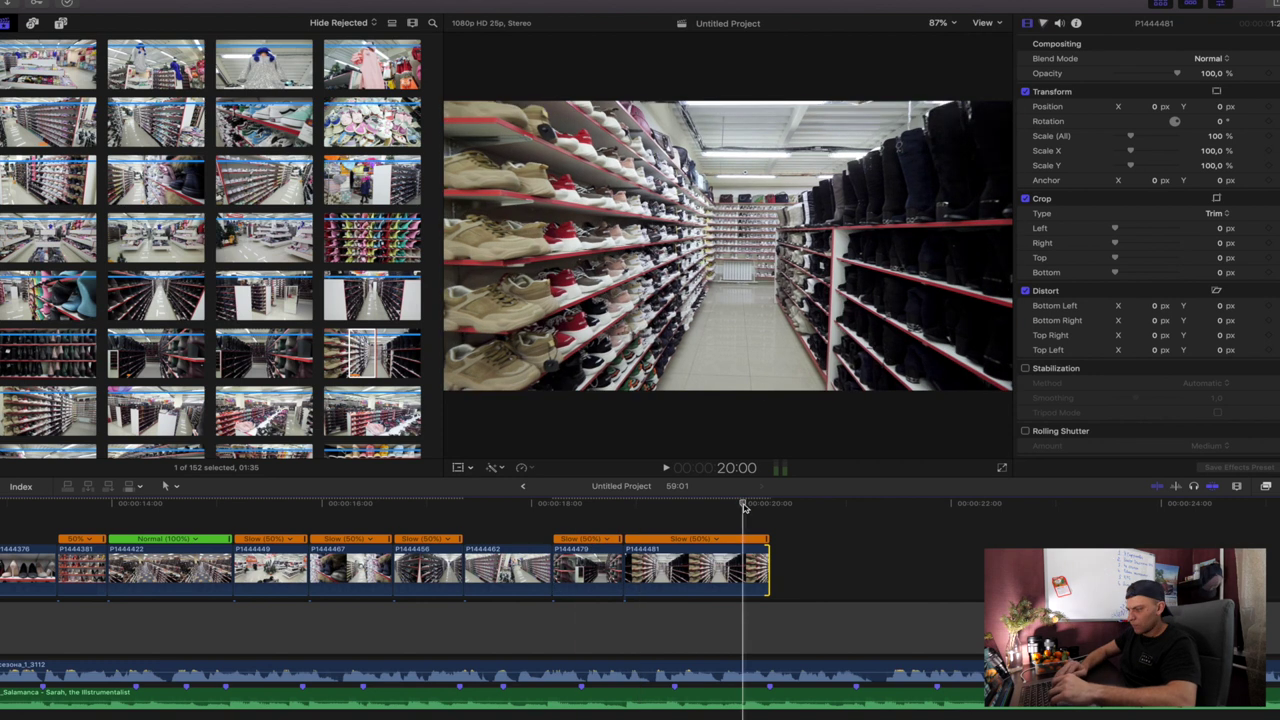
pyautogui.moveTo(766, 562); pyautogui.dragTo(741, 563)
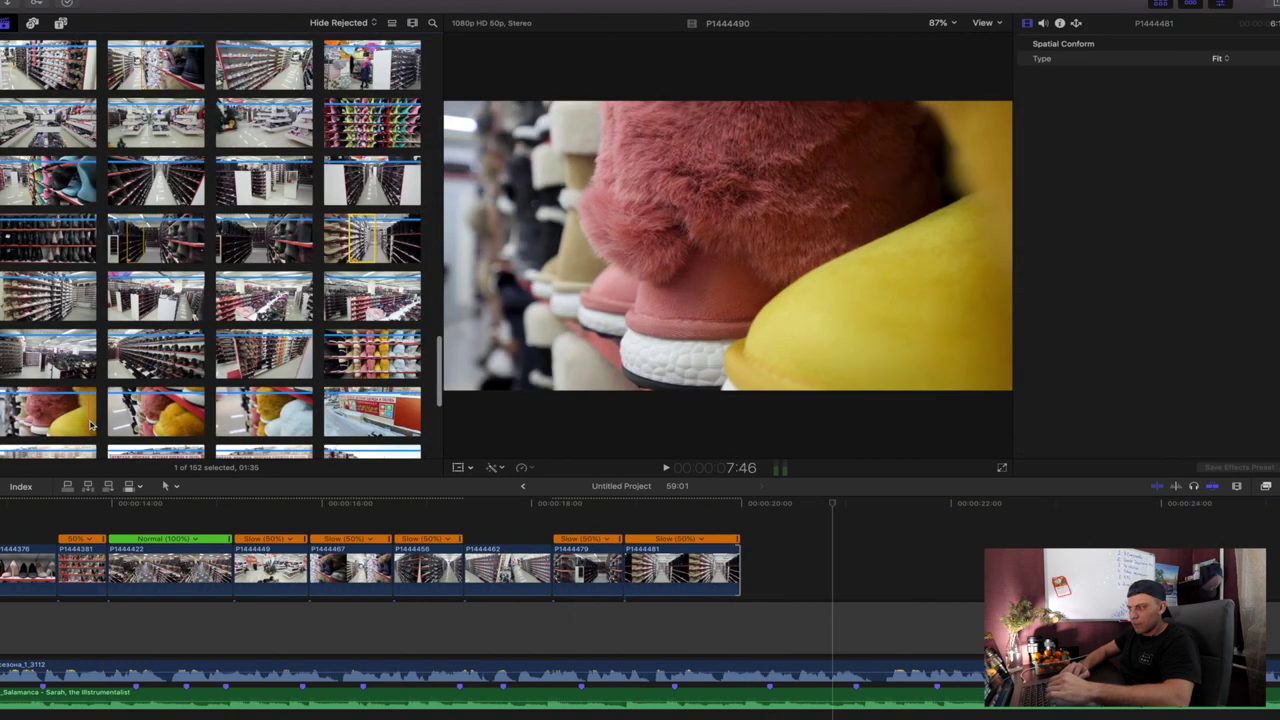
# - Add a range of clip P1444489 showing the colourful fur boots and place it directly after P1444481
pyautogui.moveTo(60, 421); pyautogui.dragTo(42, 421)
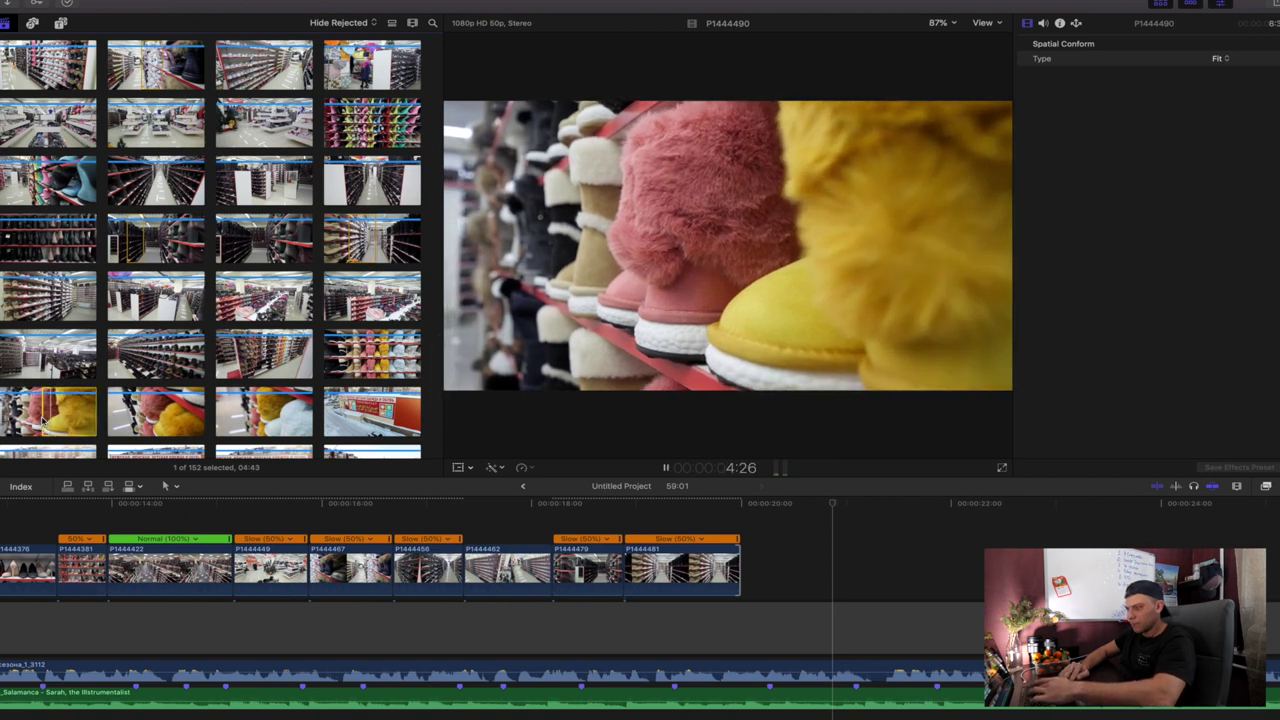
pyautogui.press('o')
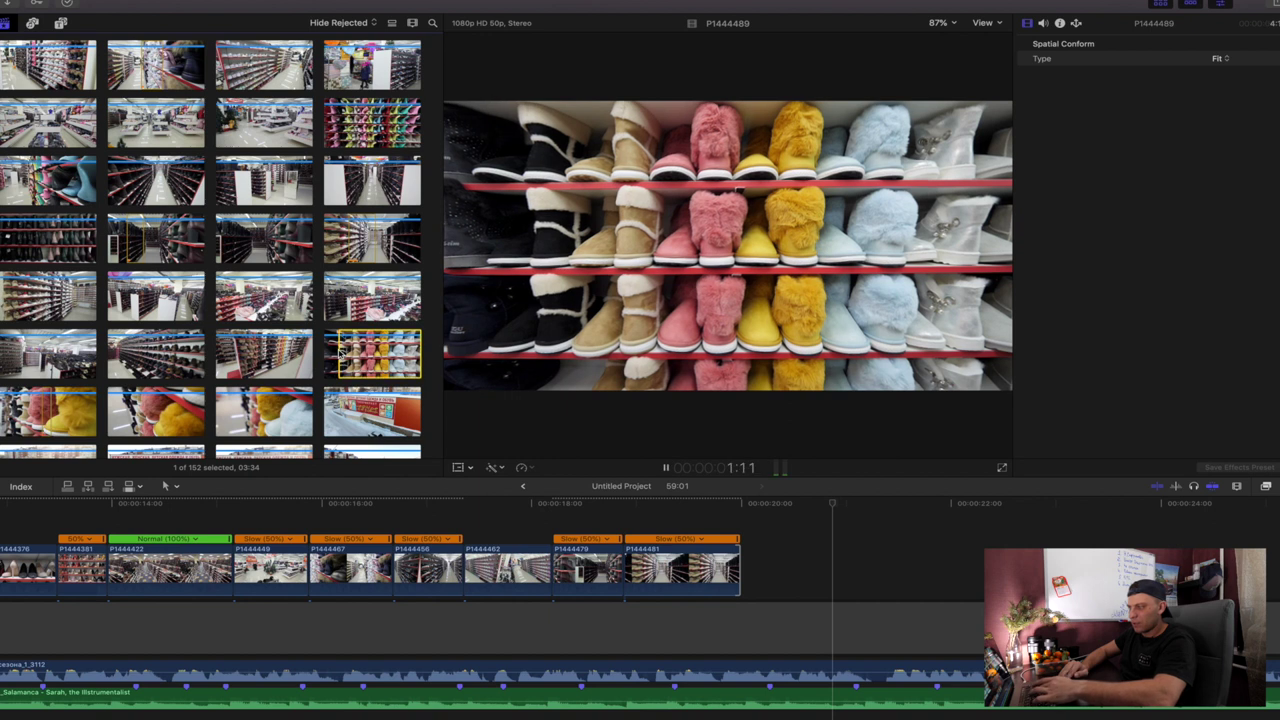
pyautogui.press('space')
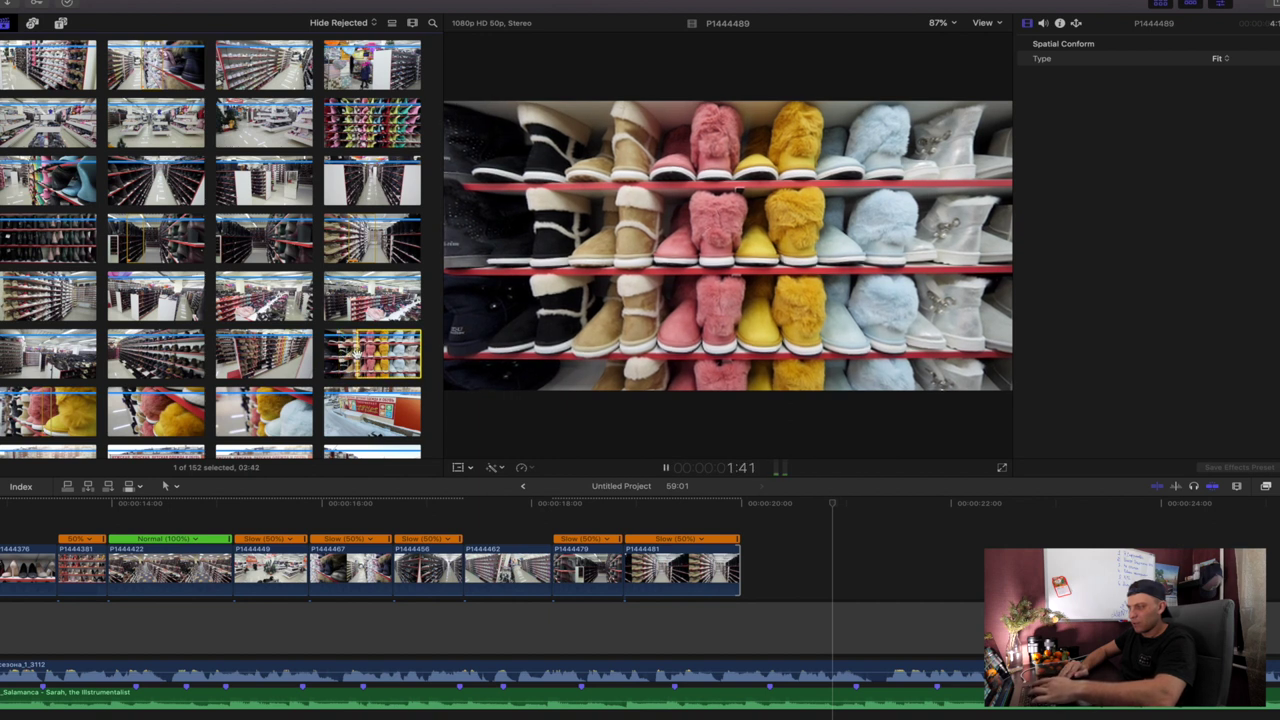
pyautogui.press('q')
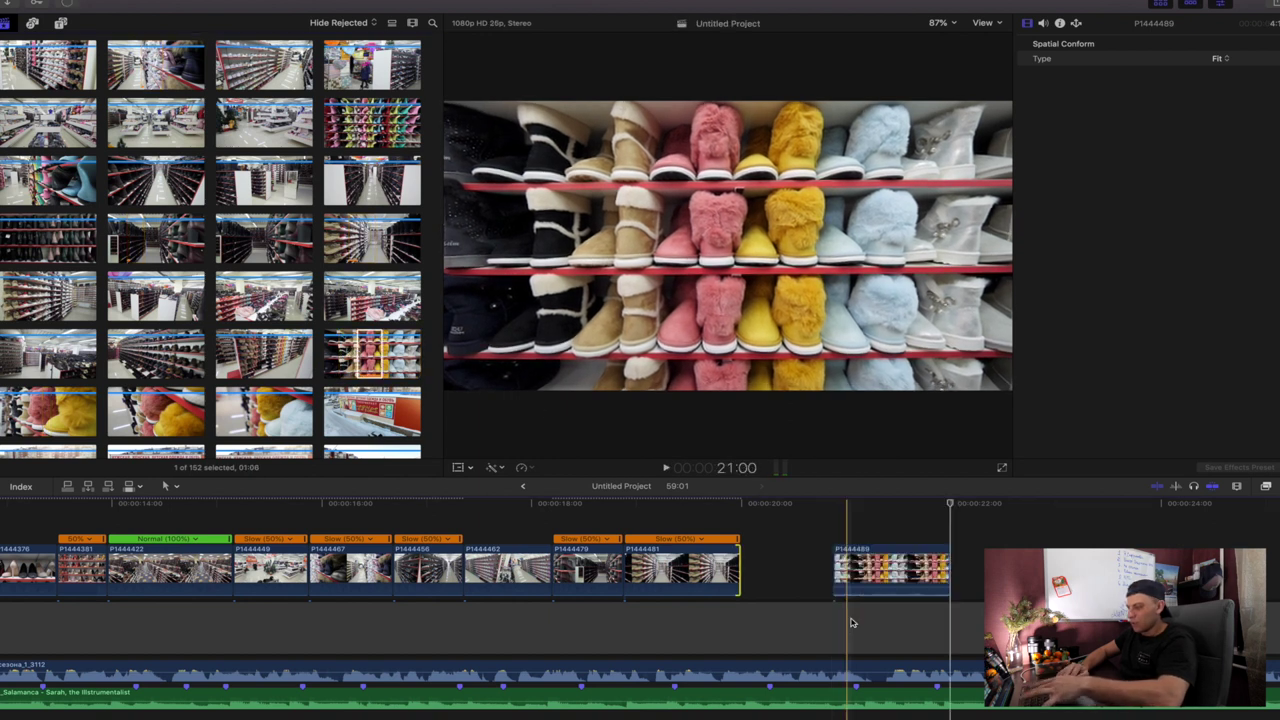
pyautogui.moveTo(850, 570); pyautogui.dragTo(760, 565)
pyautogui.click(768, 556)
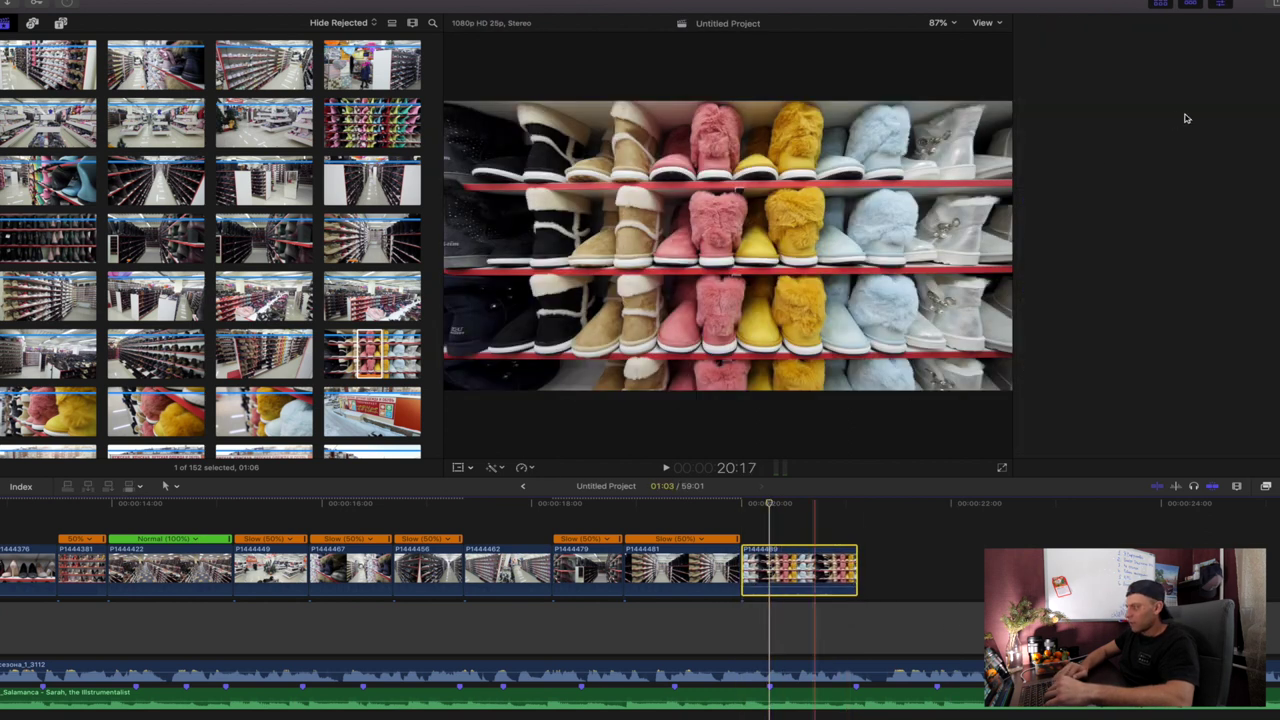
pyautogui.click(1220, 112)
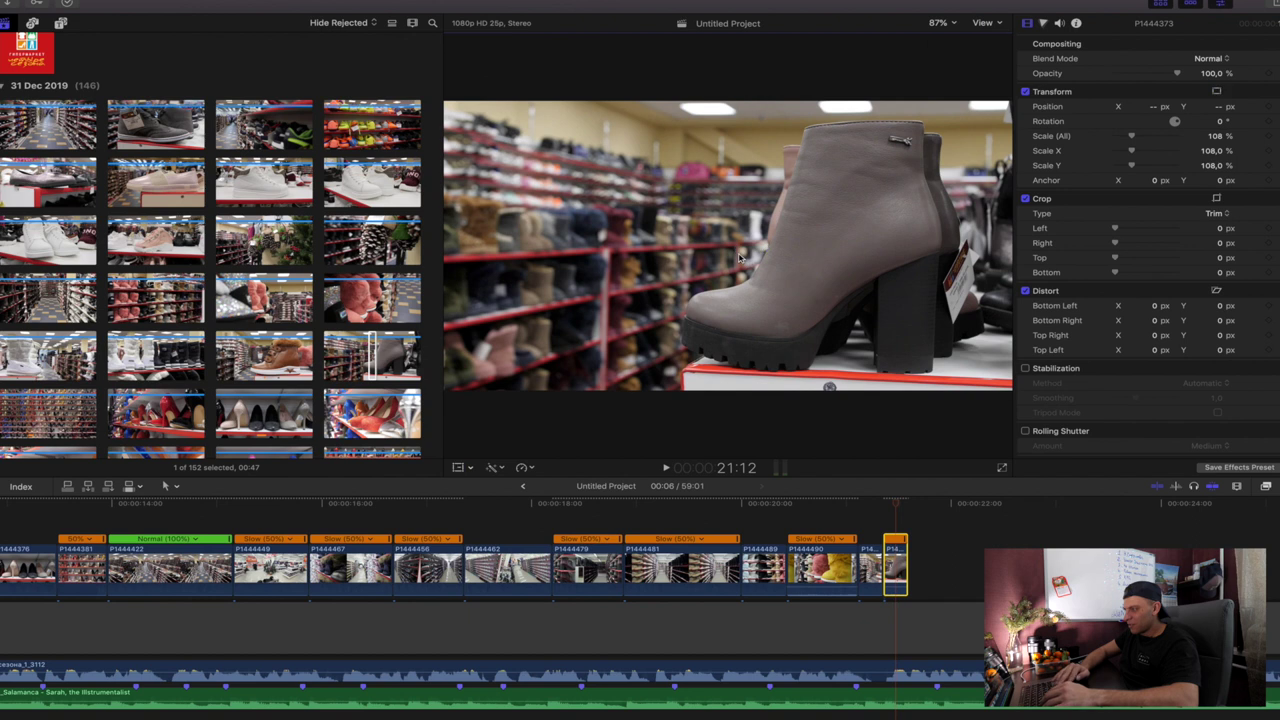
# - Play the boot sequence through clips P1444489, P1444490, P1444372 and P1444373 to check the cuts against the music
pyautogui.click(773, 523)
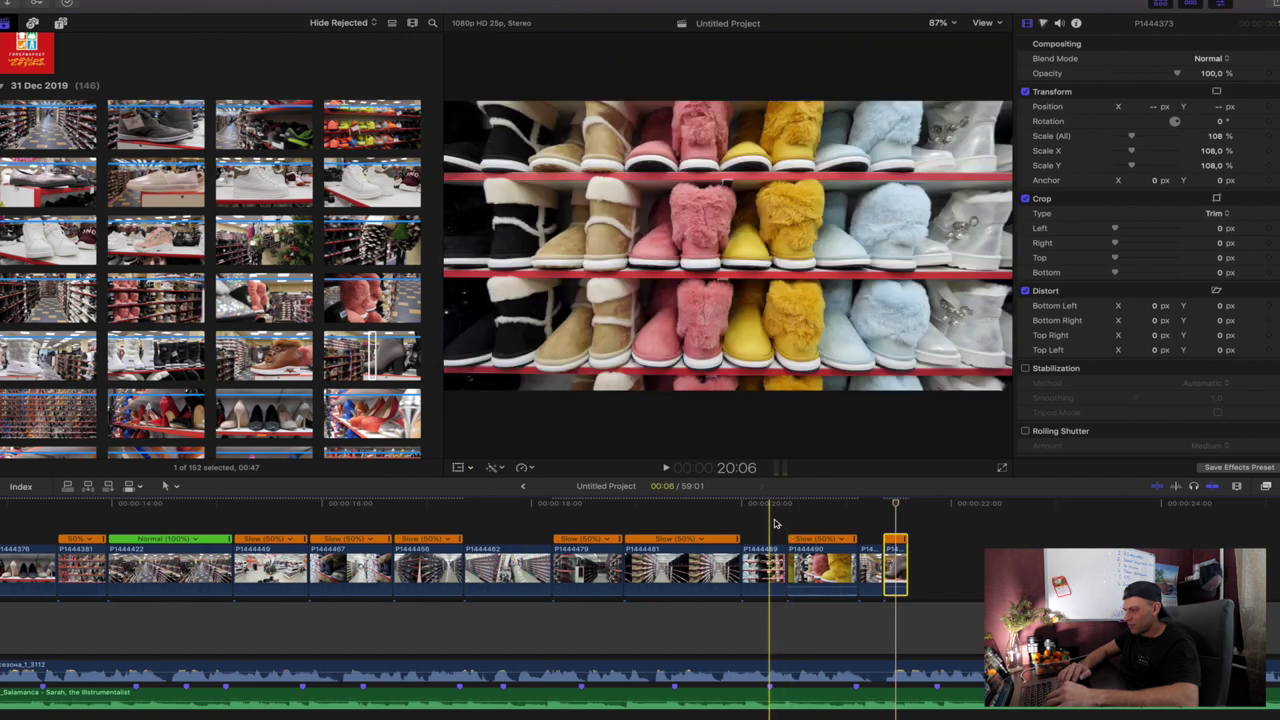
pyautogui.hscroll(5, 770, 530)
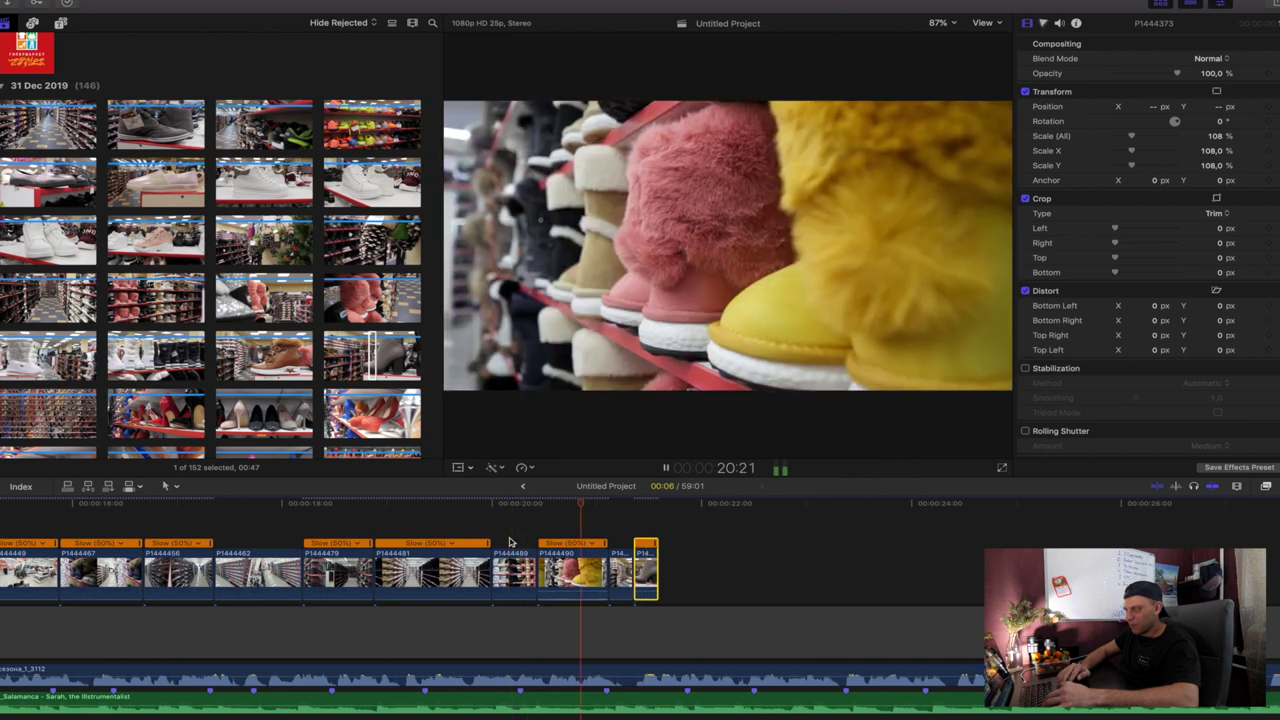
pyautogui.press('space')
pyautogui.press('space')
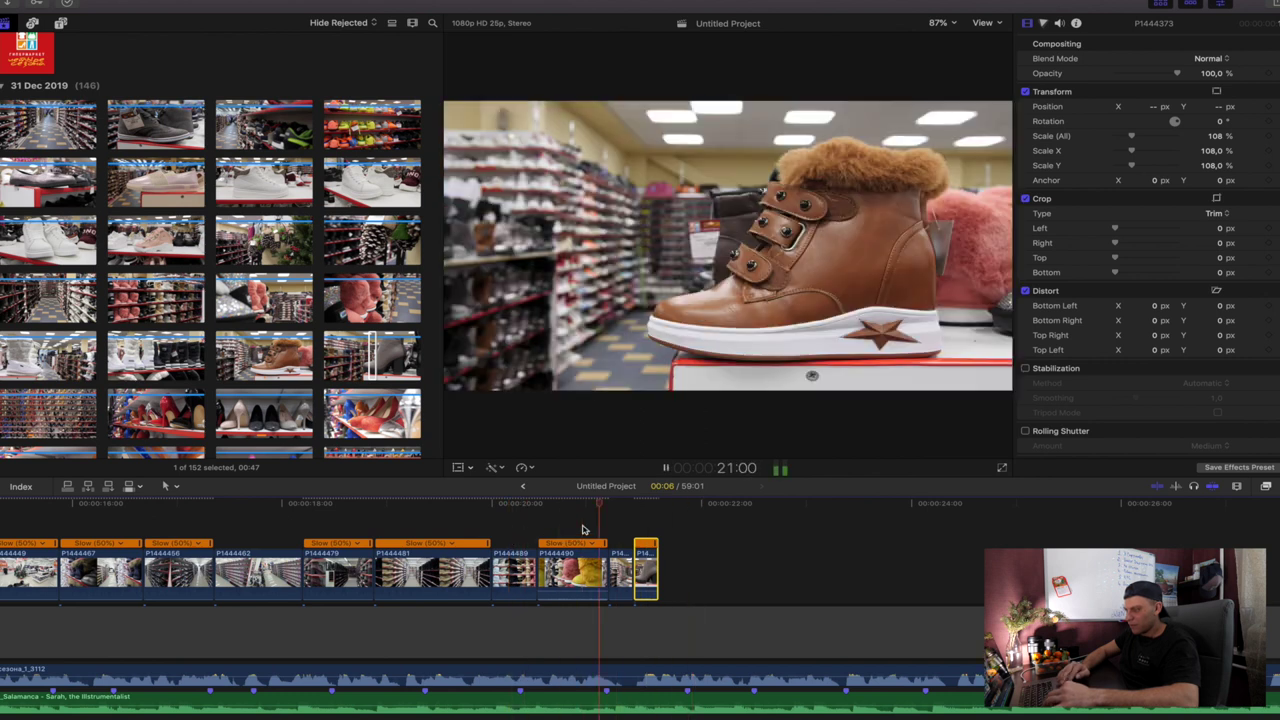
pyautogui.press('space')
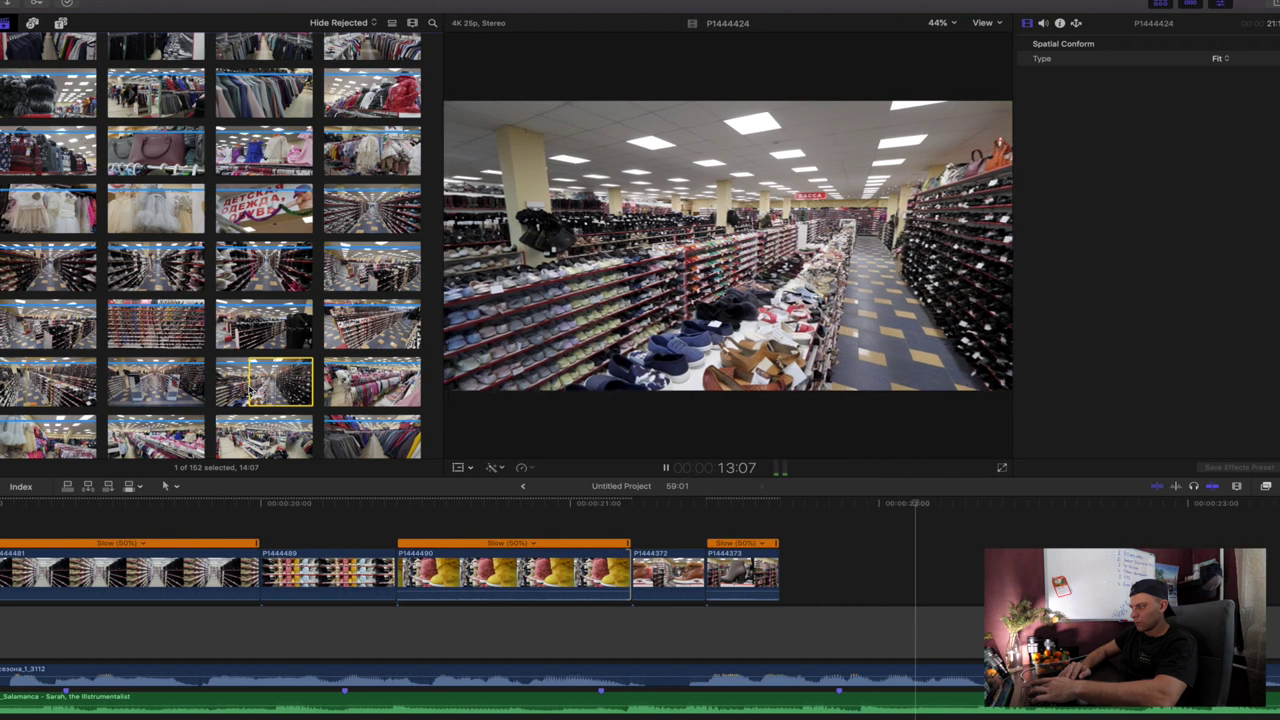
# - Mark a range of clip P1444424 showing the shoe hall and append it to the end of the storyline
pyautogui.press('space')
pyautogui.press('o')
pyautogui.press('e')
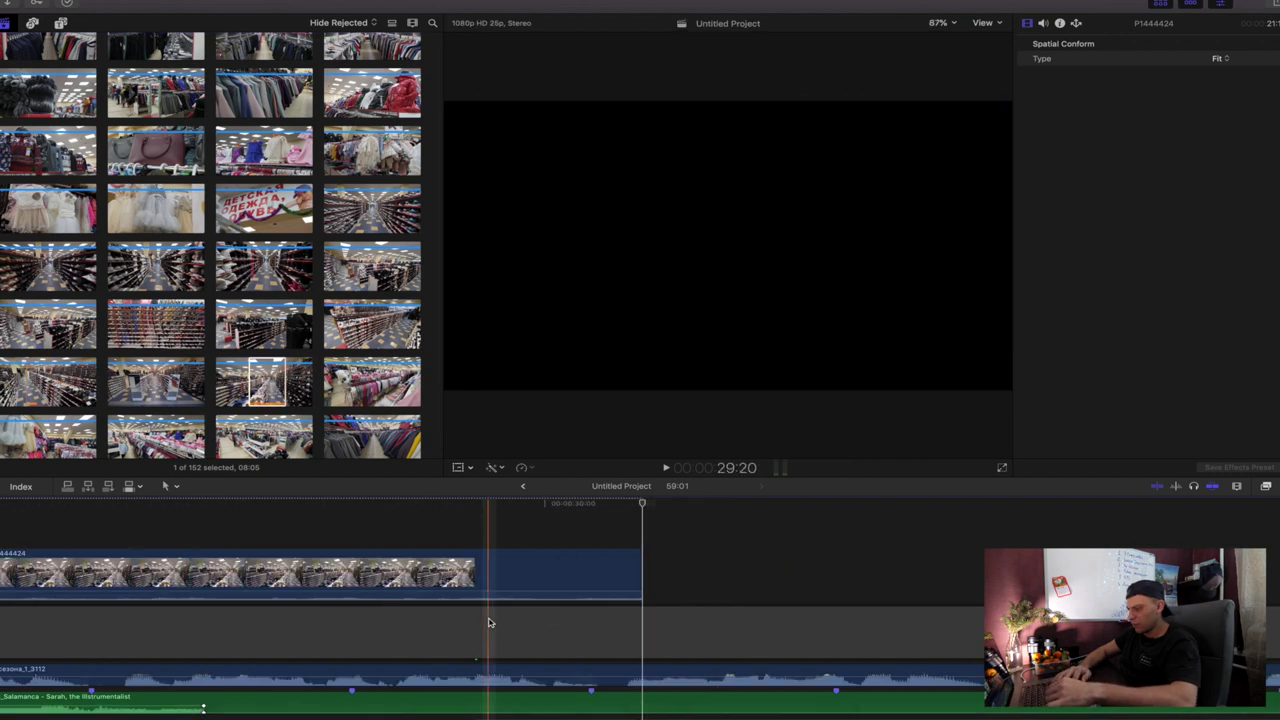
pyautogui.scroll(5, 290, 600)
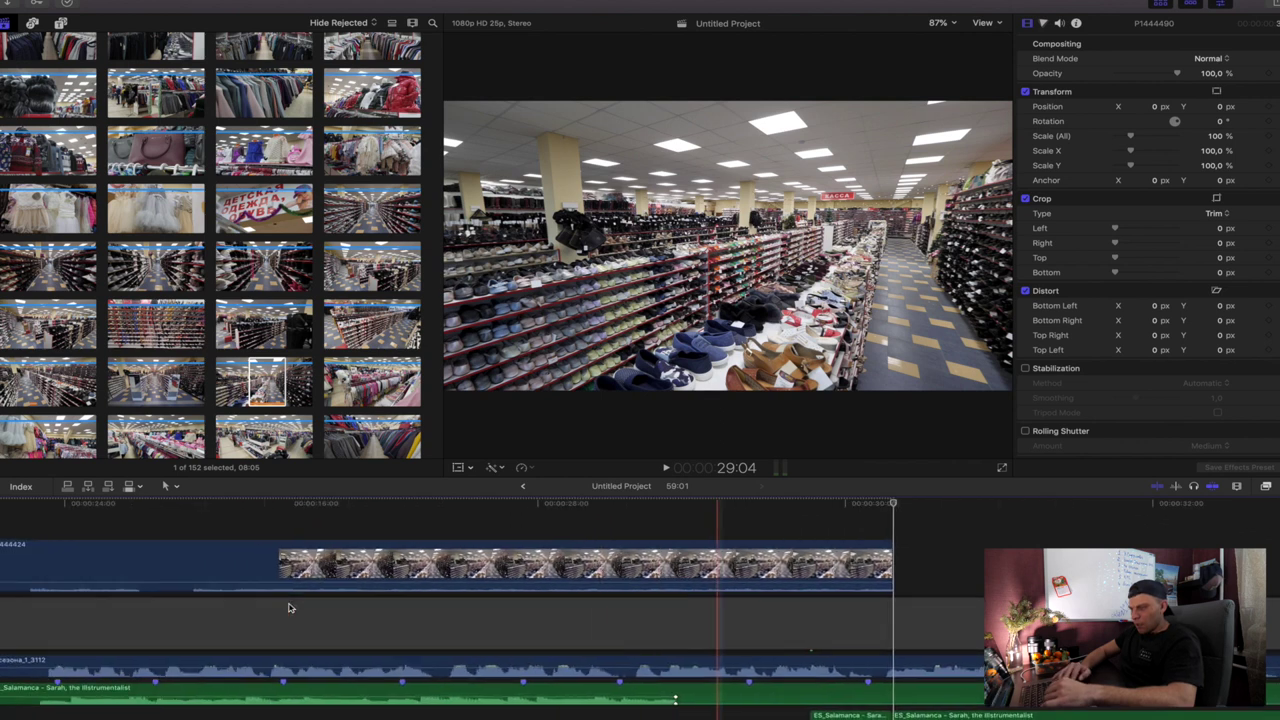
# - Trim five seconds off the start of clip P1444424 and move the clip directly after P1444373
pyautogui.scroll(-2, 332, 571)
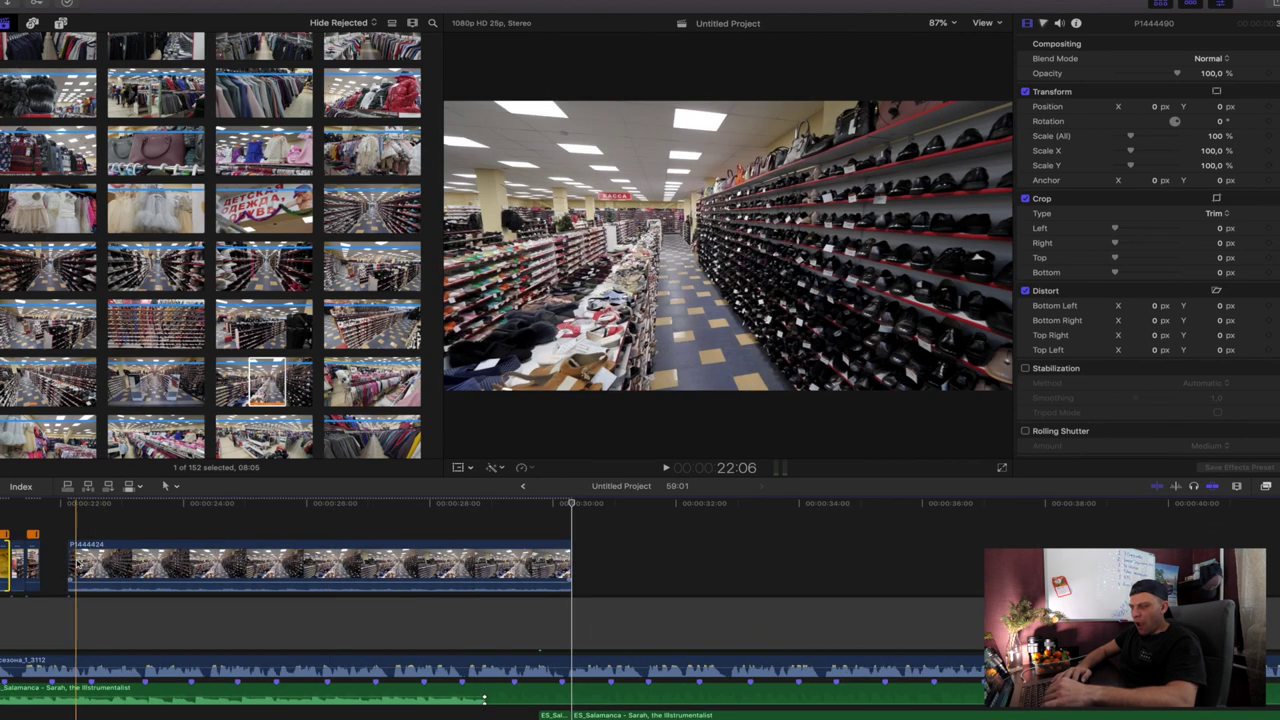
pyautogui.moveTo(71, 557); pyautogui.dragTo(377, 560)
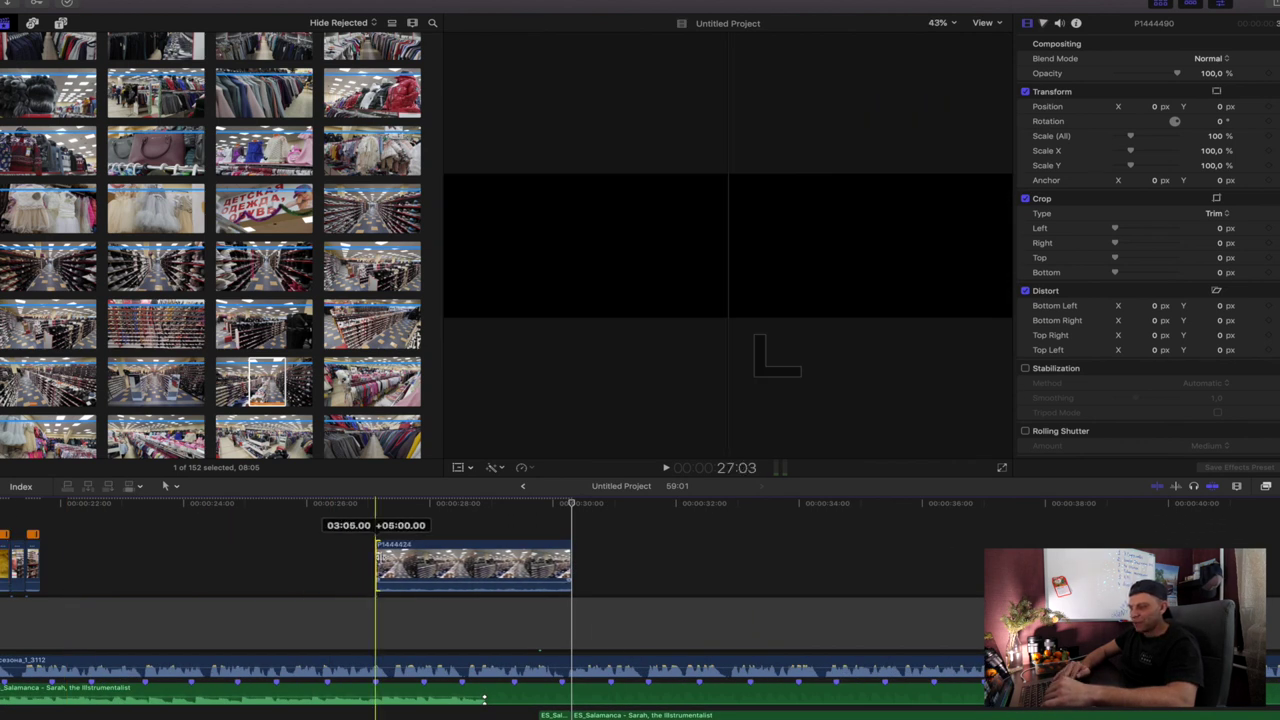
pyautogui.moveTo(458, 586); pyautogui.dragTo(211, 560)
# - Play the boot clips against the music and extend P1444373 to the next music marker, with P1444424 following directly after it
pyautogui.hscroll(-5, 246, 545)
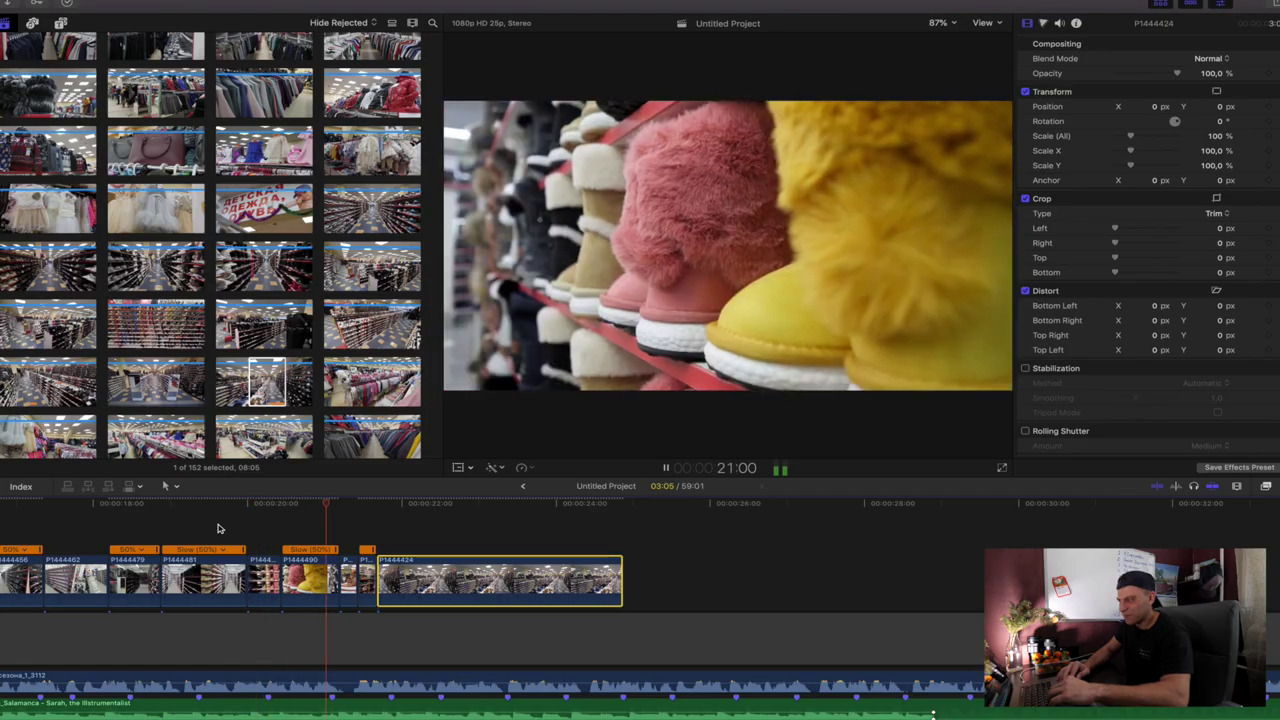
pyautogui.press('space')
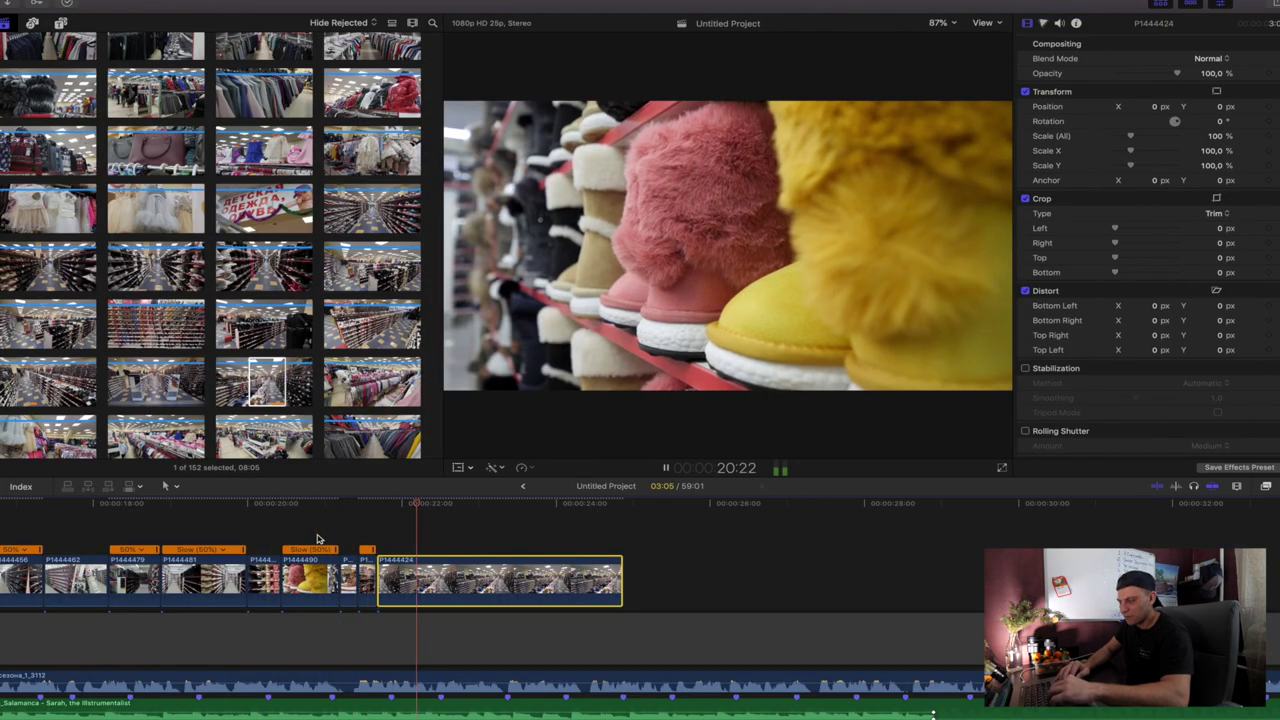
pyautogui.press('space')
pyautogui.press('space')
pyautogui.press('super+equal')
pyautogui.press('space')
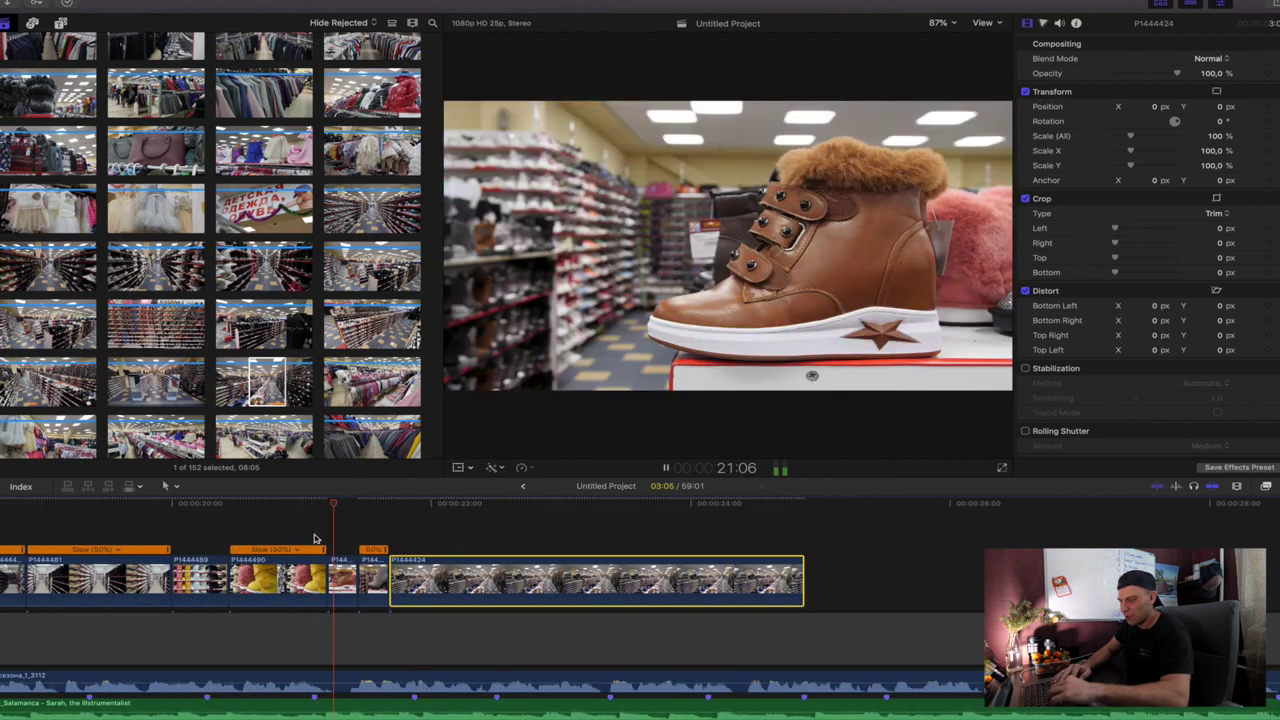
pyautogui.press('space')
pyautogui.moveTo(414, 580)
pyautogui.mouseDown()
pyautogui.moveTo(435, 580)
pyautogui.moveTo(409, 573)
pyautogui.mouseUp()
pyautogui.click(387, 575)
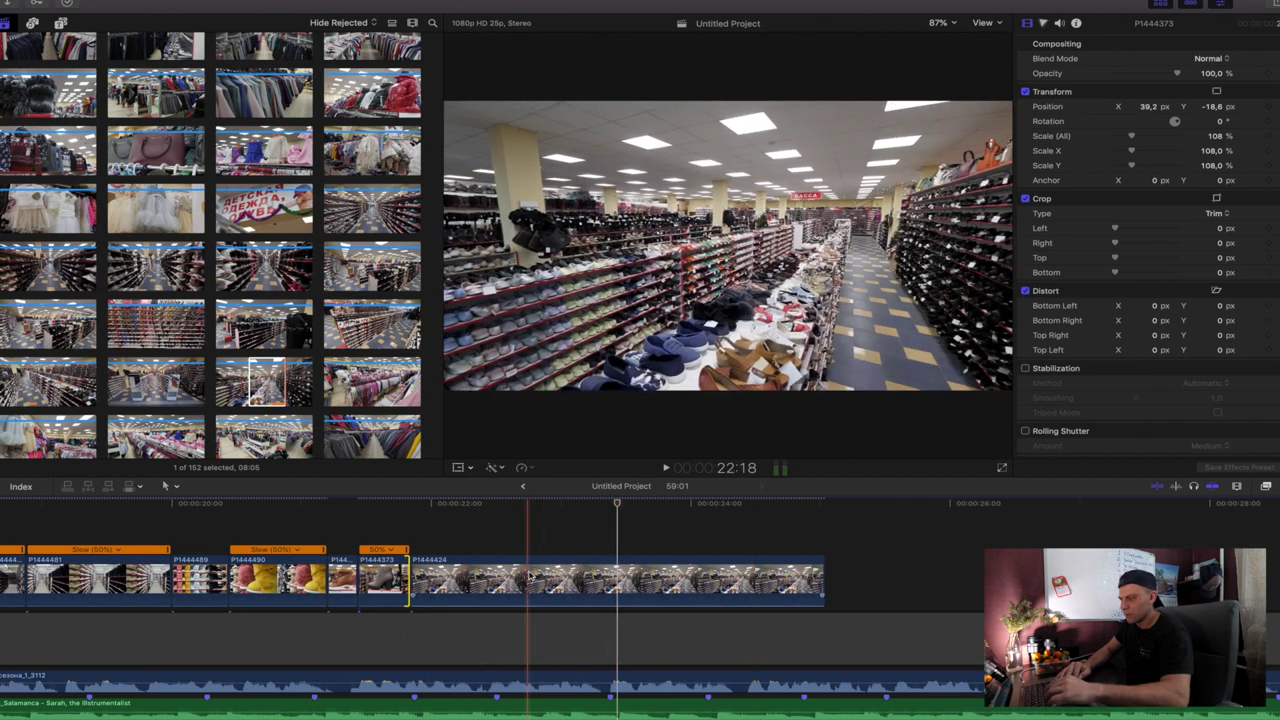
# - Slip the shoe hall footage inside P1444424 and trim the clip's end to the music marker at about 23:09
pyautogui.moveTo(624, 583); pyautogui.dragTo(509, 583)
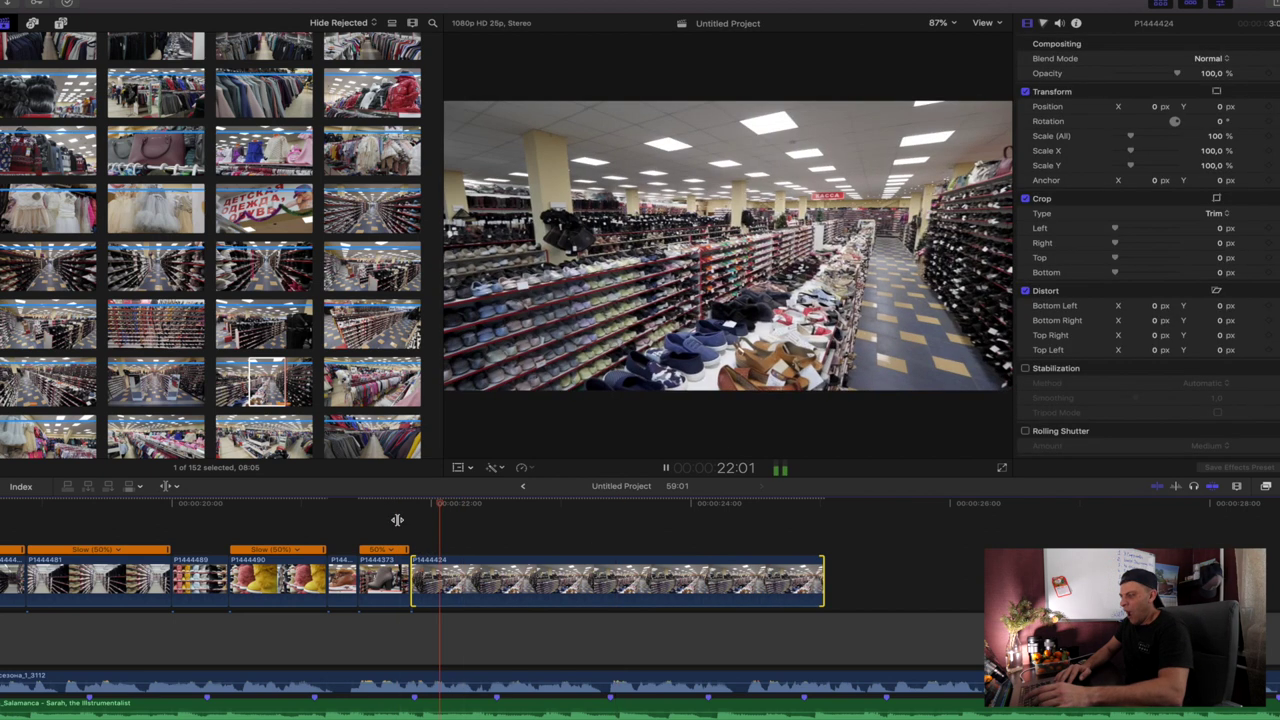
pyautogui.press('space')
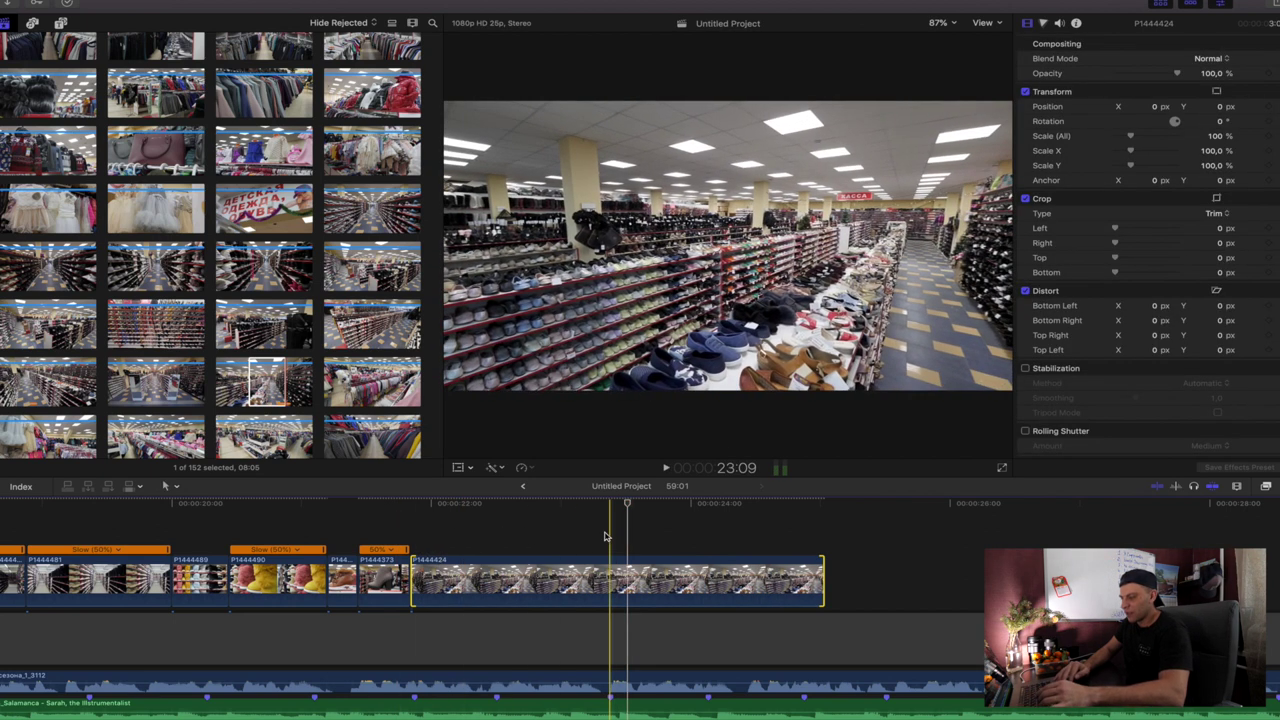
pyautogui.click(606, 536)
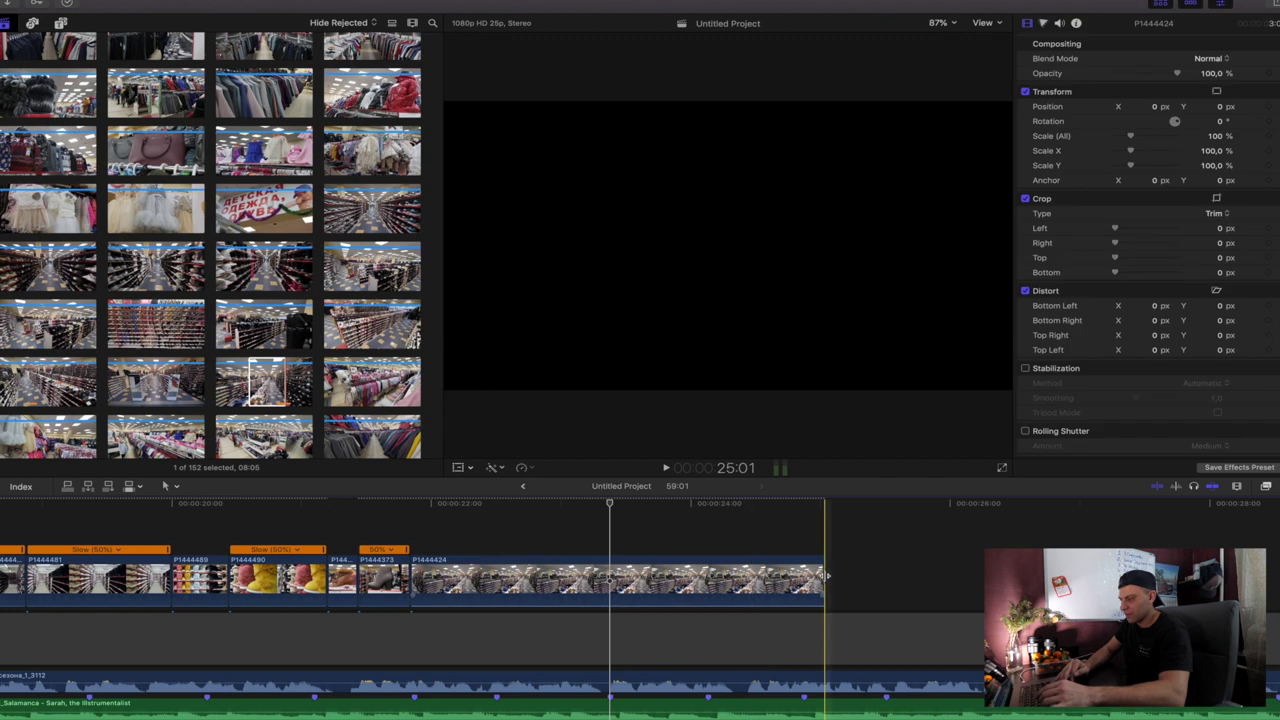
pyautogui.moveTo(823, 580); pyautogui.dragTo(608, 580)
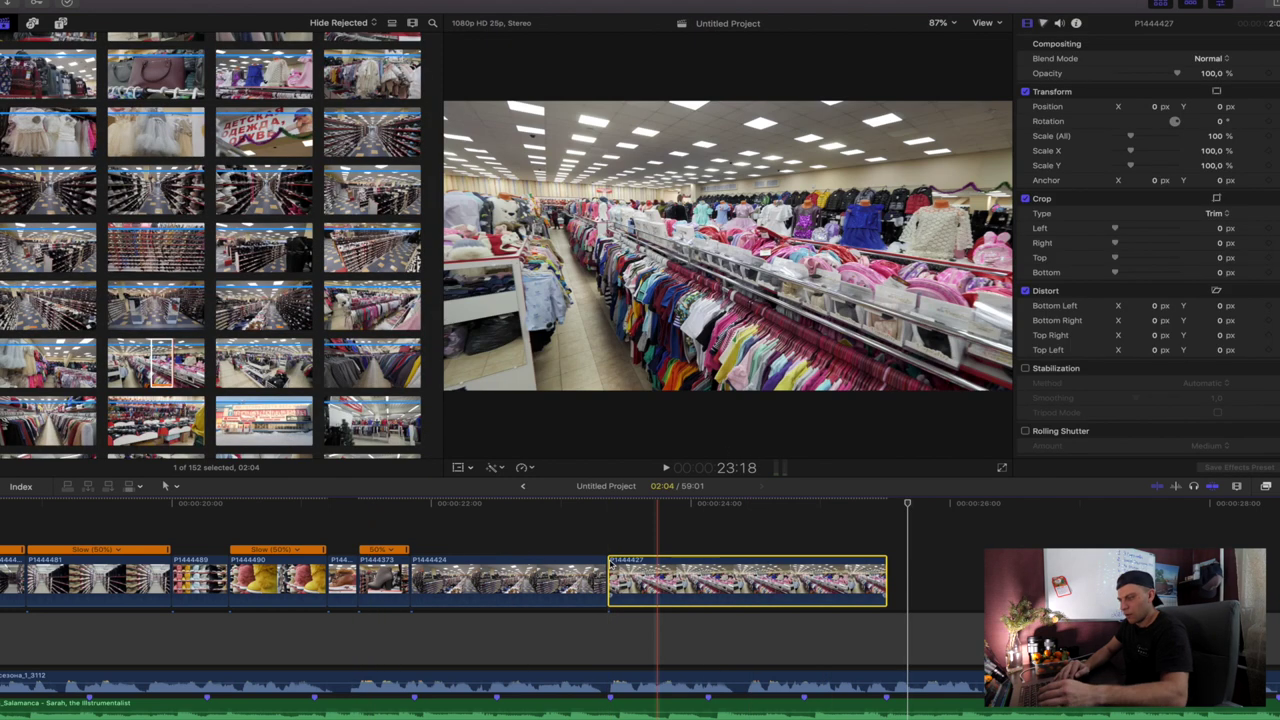
# - Try slowing the children's clothing clip P1444427 to 50% and play it against the music
pyautogui.click(530, 468)
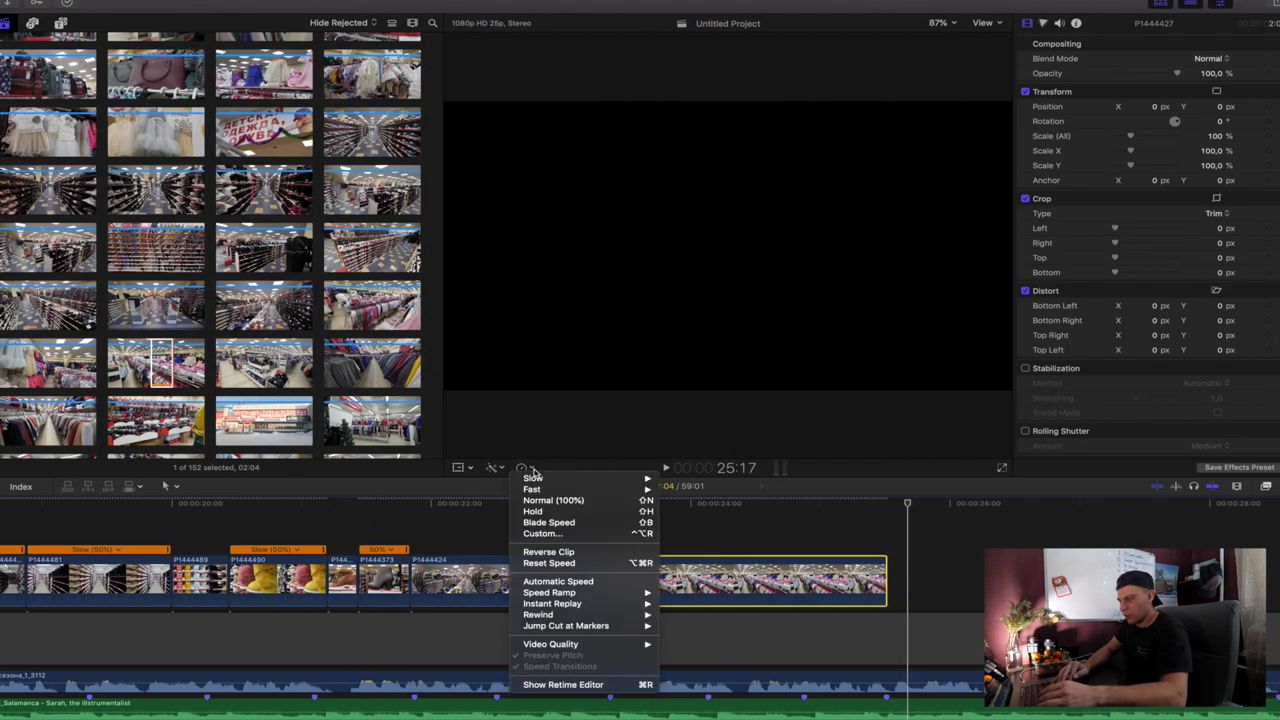
pyautogui.click(673, 481)
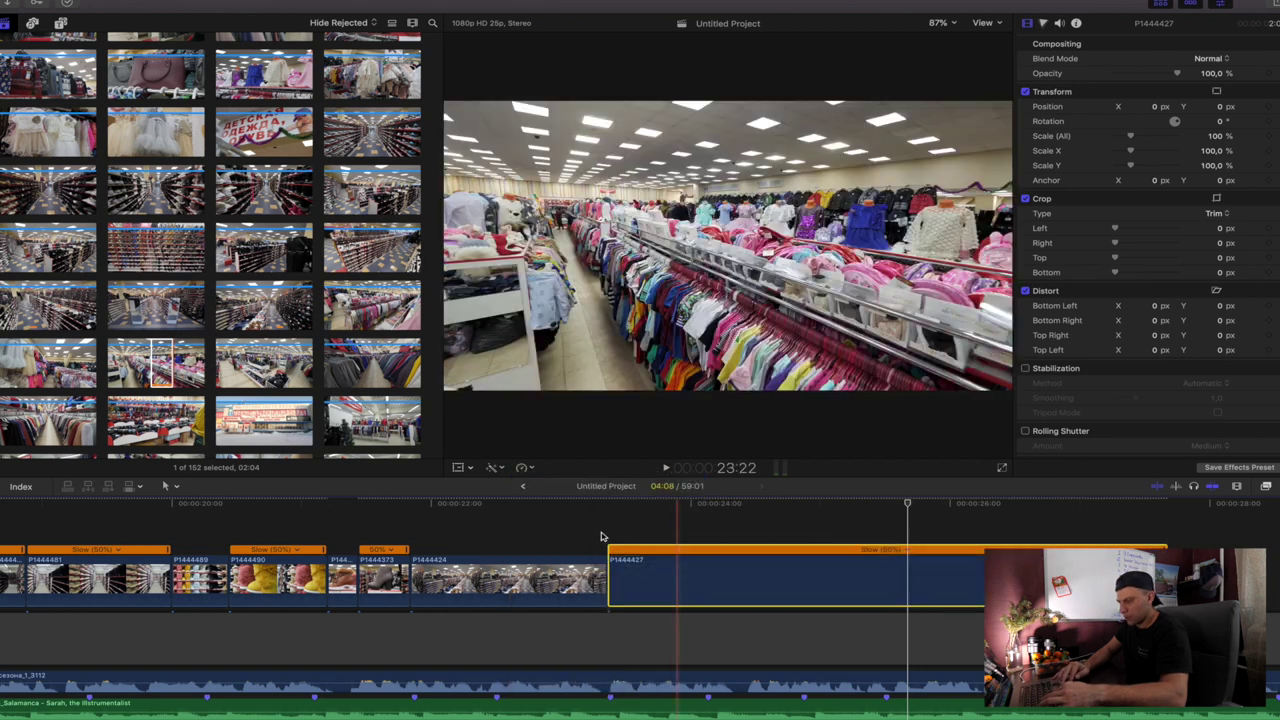
pyautogui.hscroll(5, 450, 560)
pyautogui.click(255, 545)
pyautogui.press('space')
pyautogui.press('space')
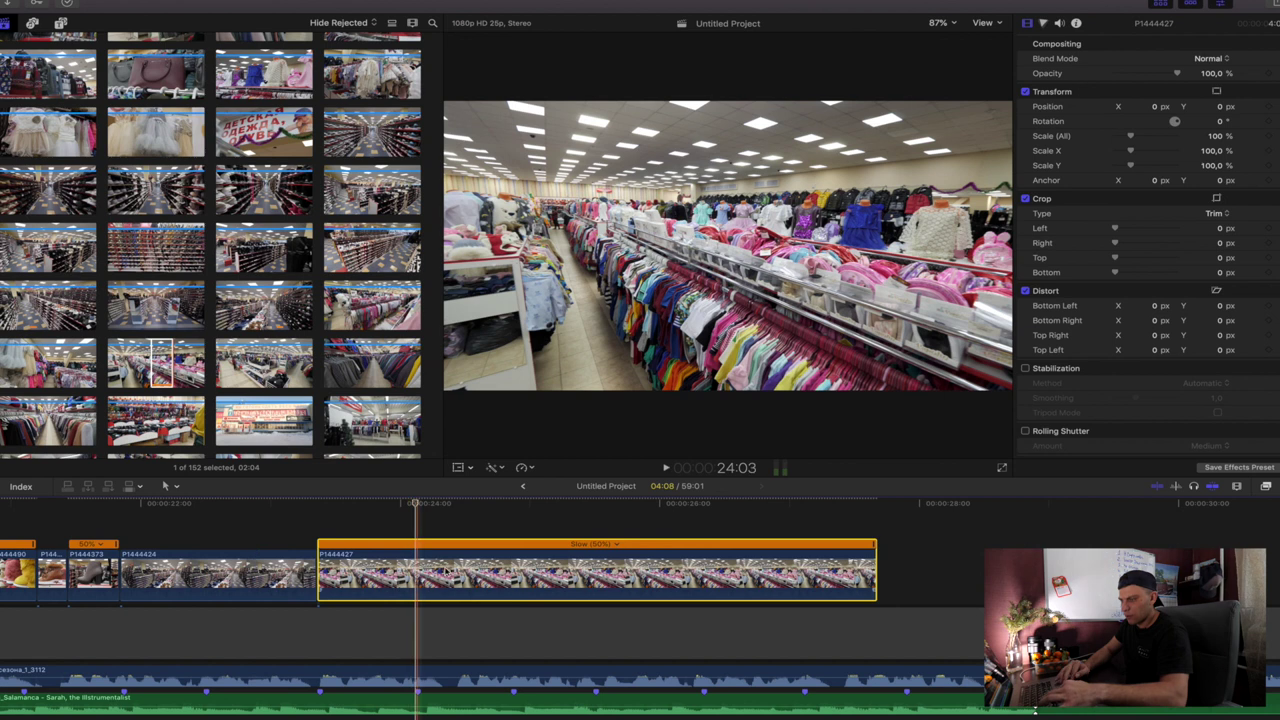
# - Check the media information of clip P1444427 and return its speed to Normal (100%)
pyautogui.click(1077, 24)
pyautogui.click(1026, 23)
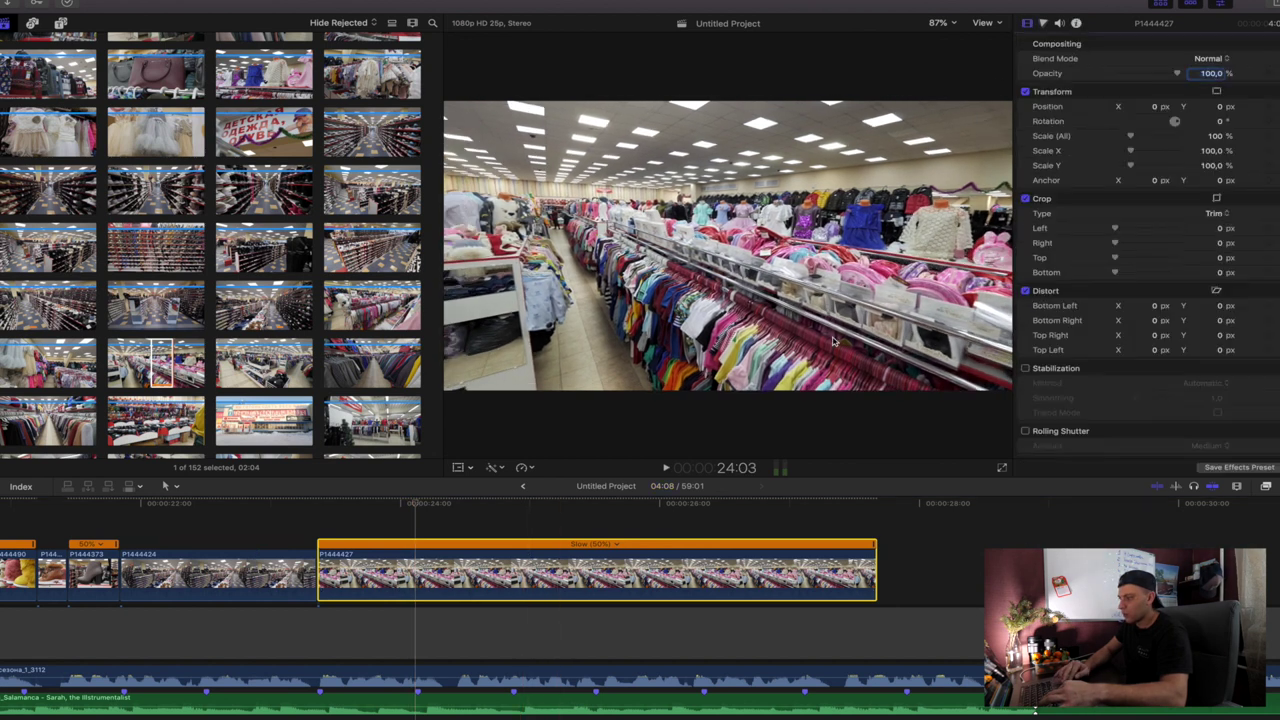
pyautogui.click(617, 545)
pyautogui.click(637, 578)
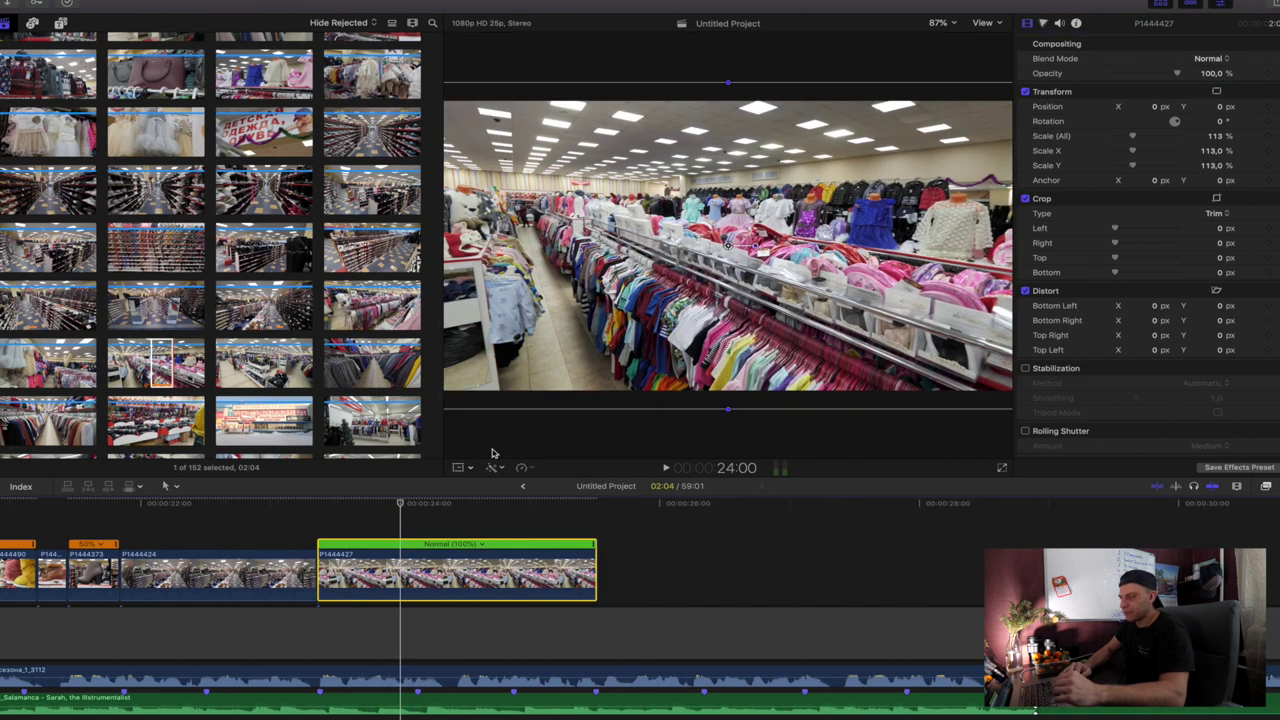
# - Reframe clip P1444427 at 113% scale with a Y position of 50.3 px, and trim its end to 24:05 near the music marker
pyautogui.moveTo(735, 263); pyautogui.dragTo(735, 248)
pyautogui.press('space')
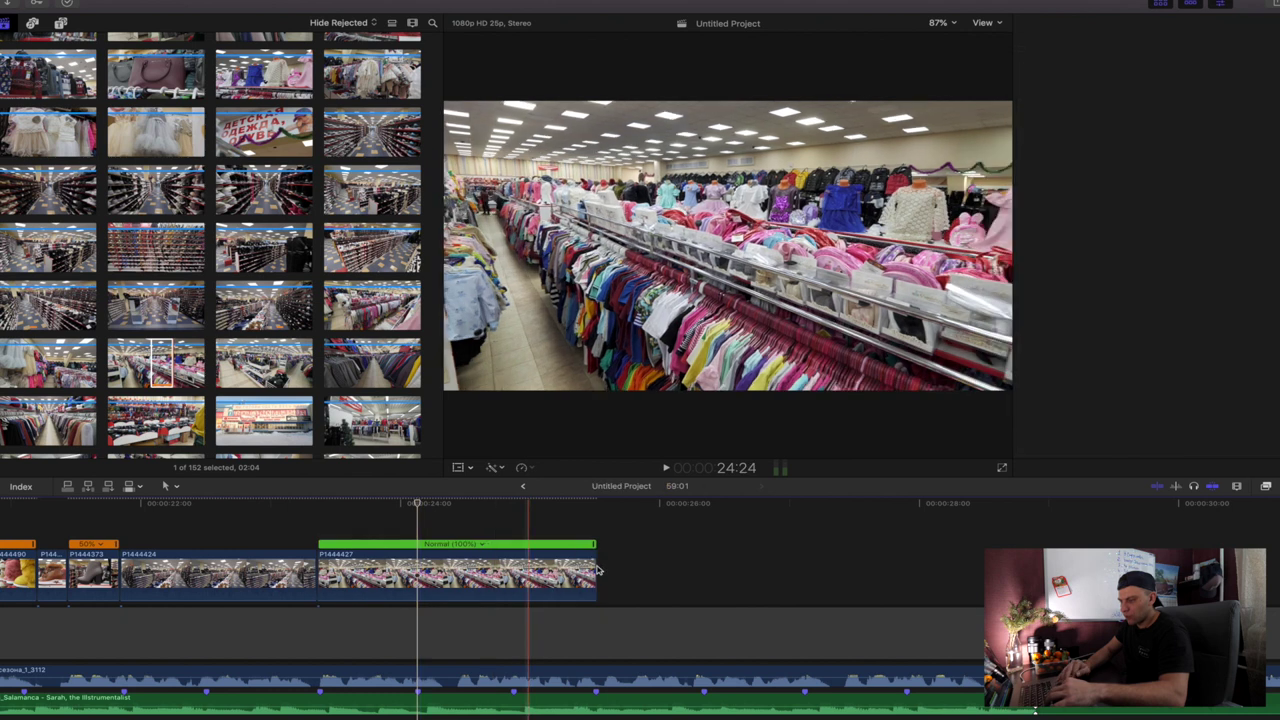
pyautogui.moveTo(596, 570); pyautogui.dragTo(428, 565)
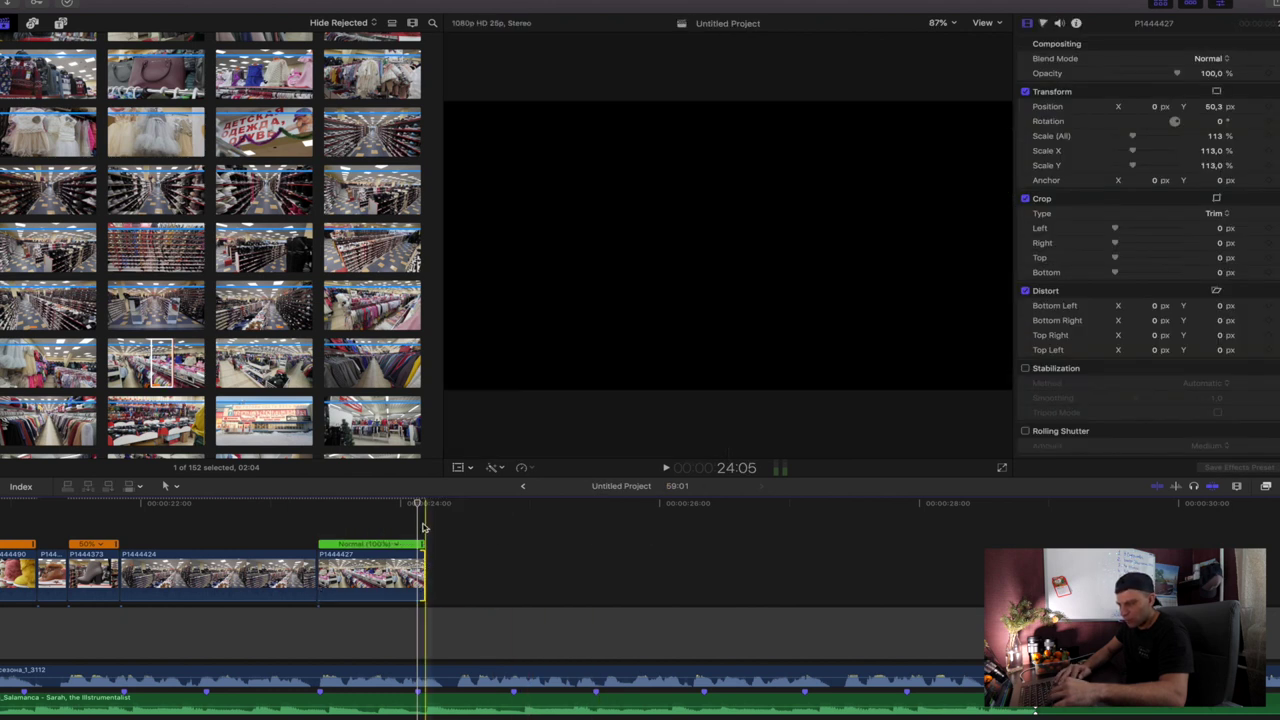
pyautogui.click(424, 528)
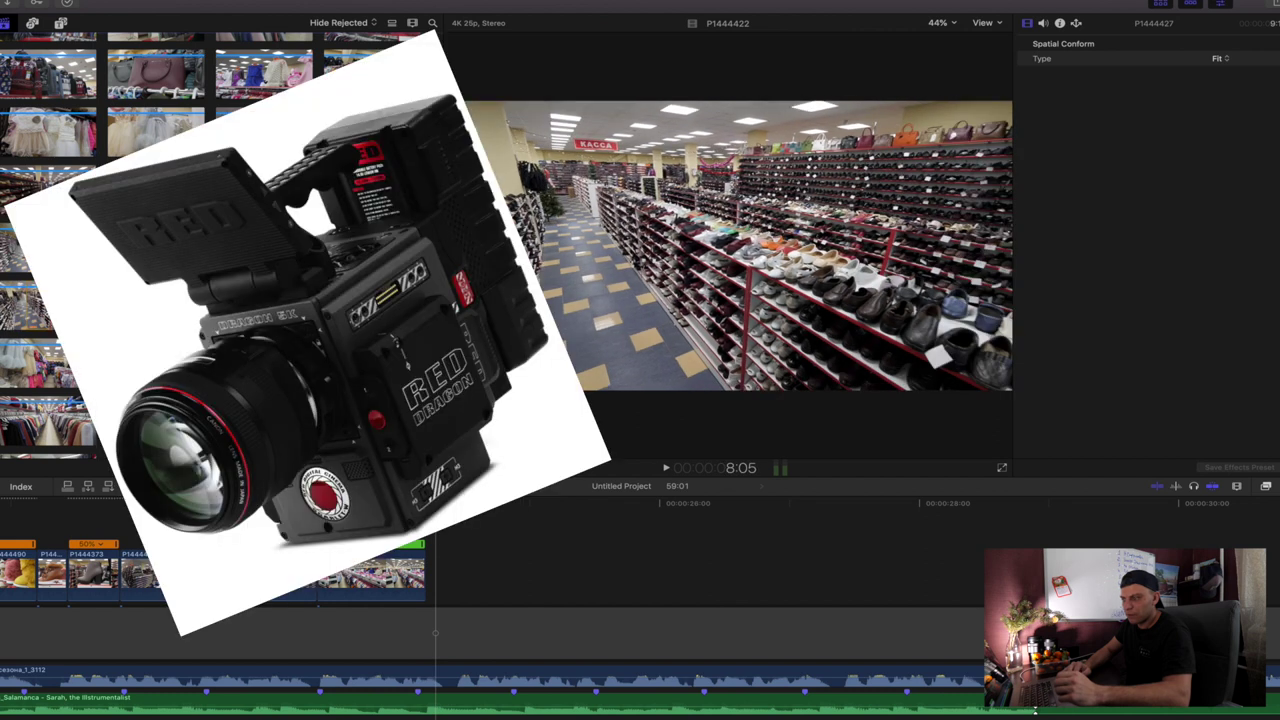
# - Mark a range of clip P1444435 showing the scarf wall and append it to the end of the storyline
pyautogui.scroll(-2, 241, 357)
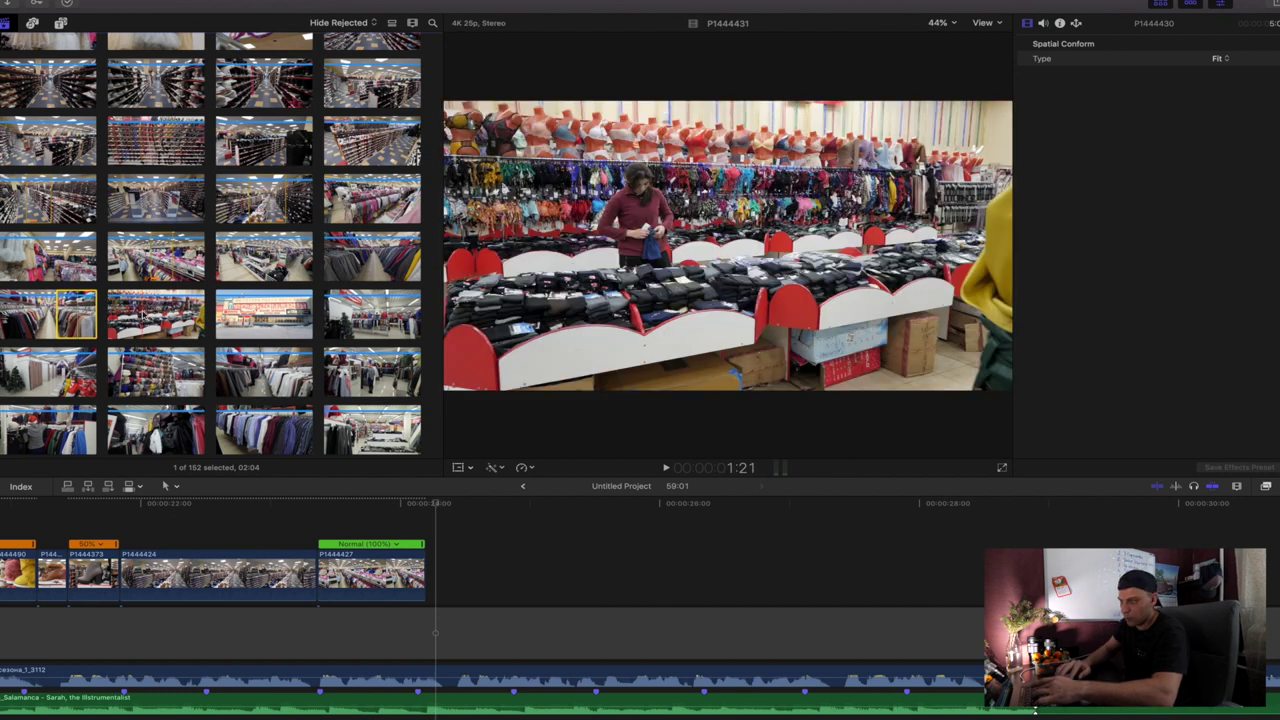
pyautogui.click(165, 372)
pyautogui.press('space')
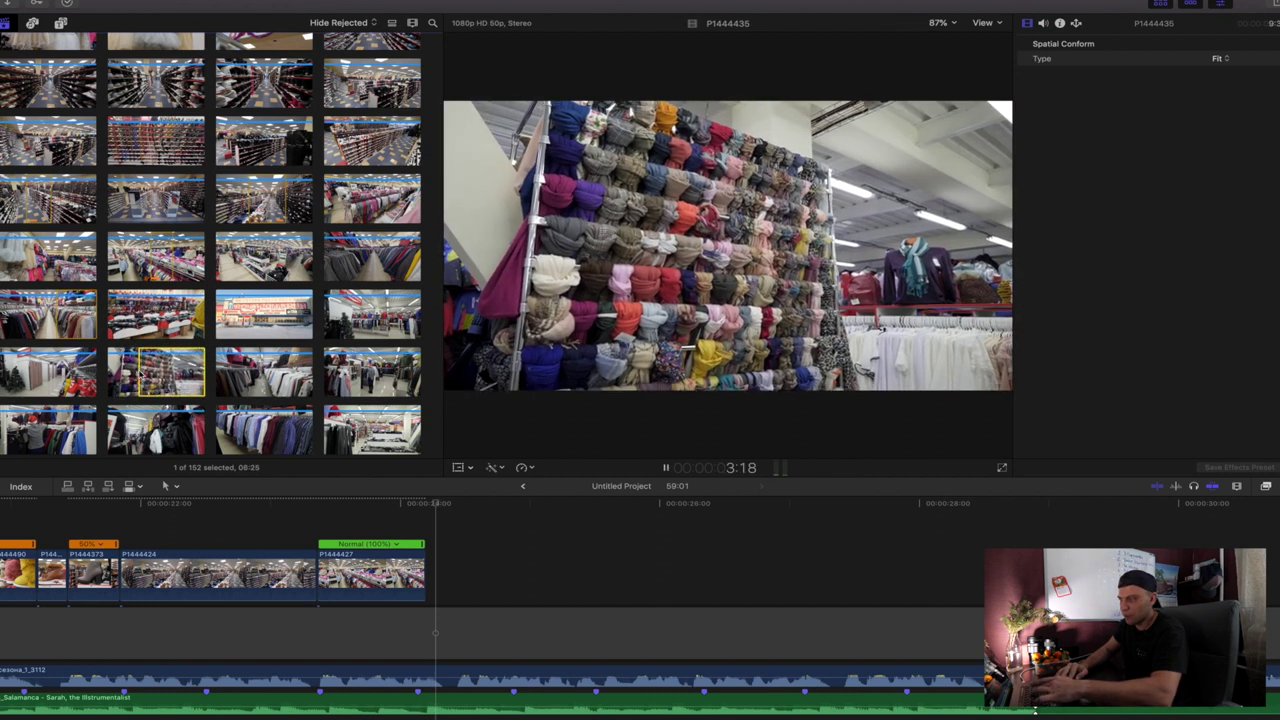
pyautogui.press('space')
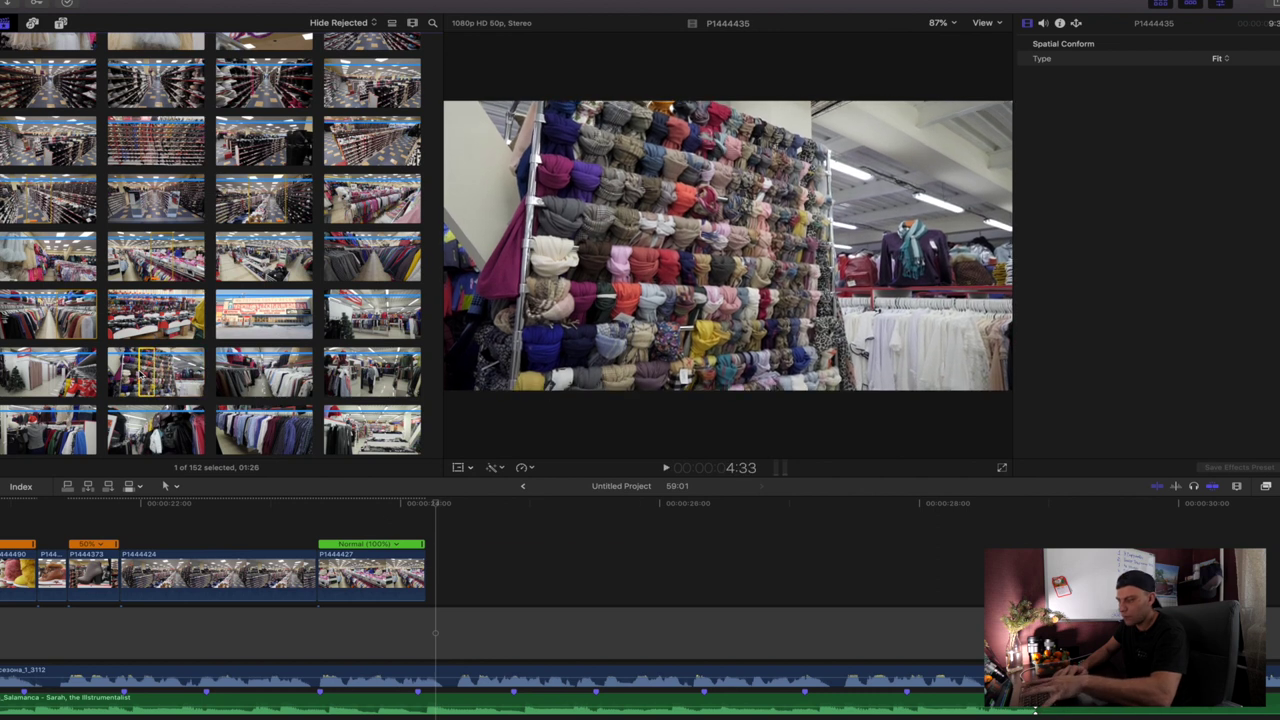
pyautogui.press('e')
# - Check the frame rate of the scarf clip P1444435 and slow the clip to 50%
pyautogui.click(457, 580)
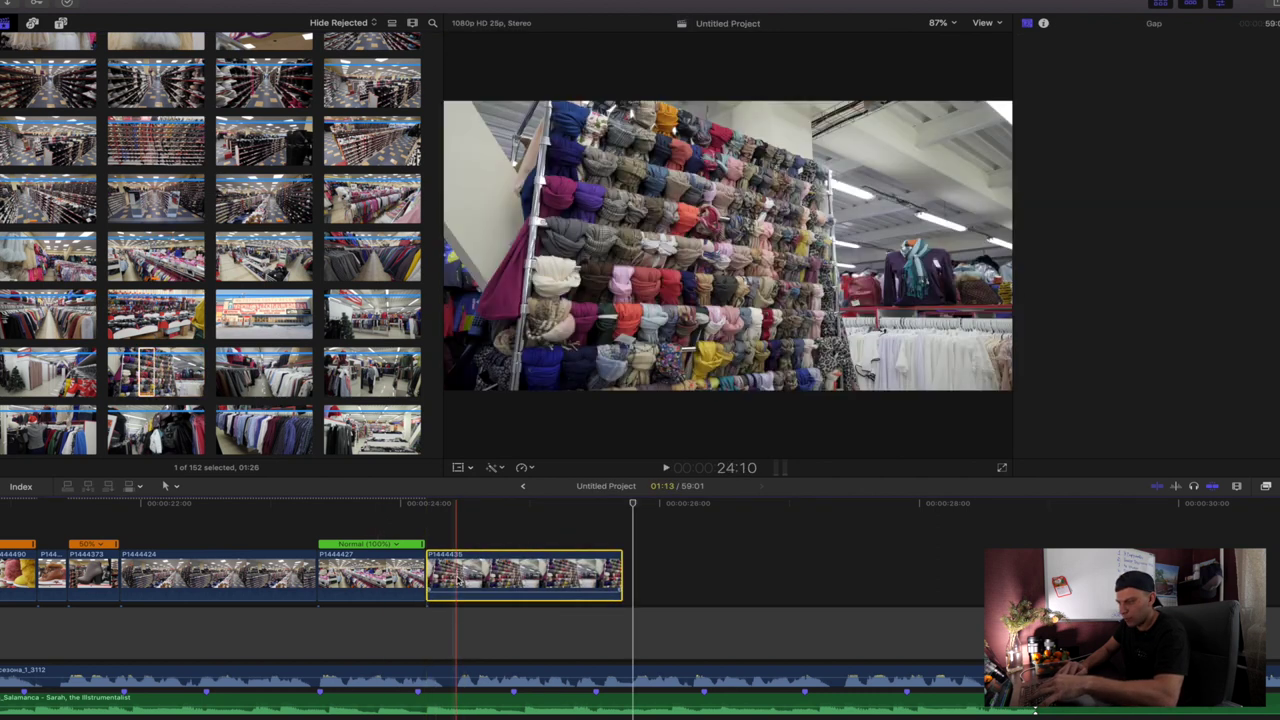
pyautogui.press('super+4')
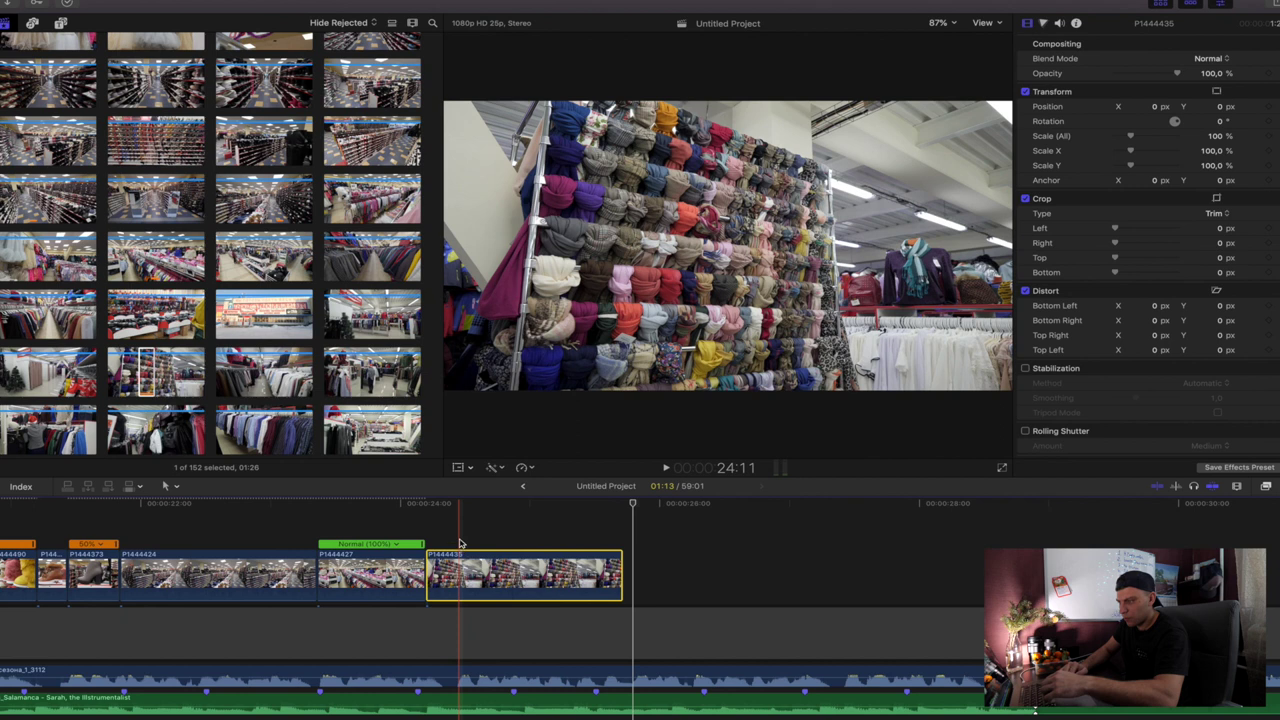
pyautogui.click(460, 542)
pyautogui.click(510, 575)
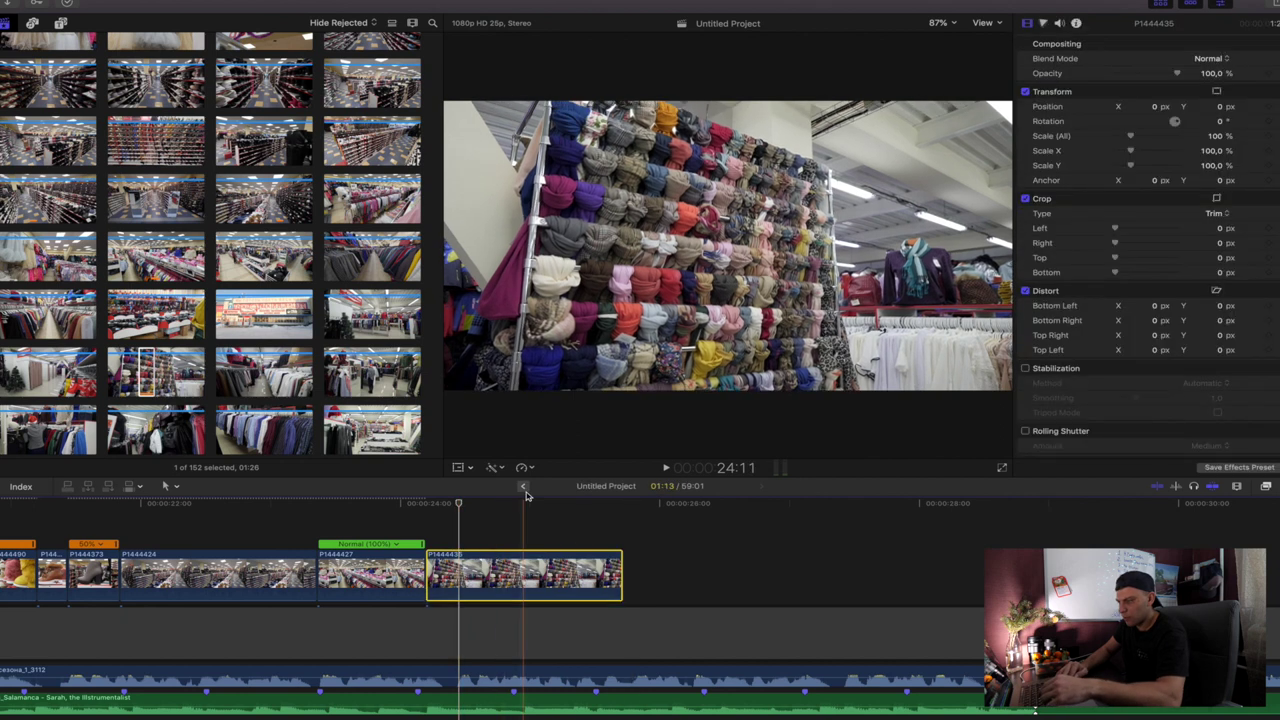
pyautogui.click(1077, 22)
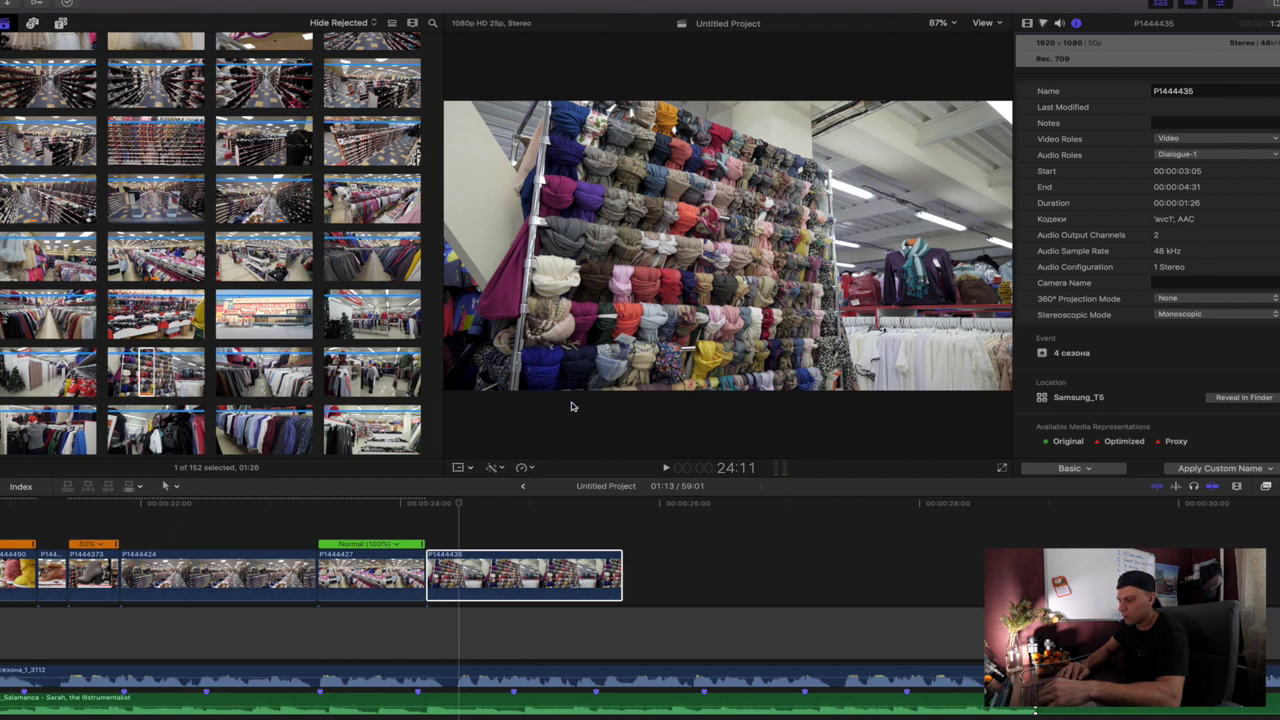
pyautogui.click(491, 575)
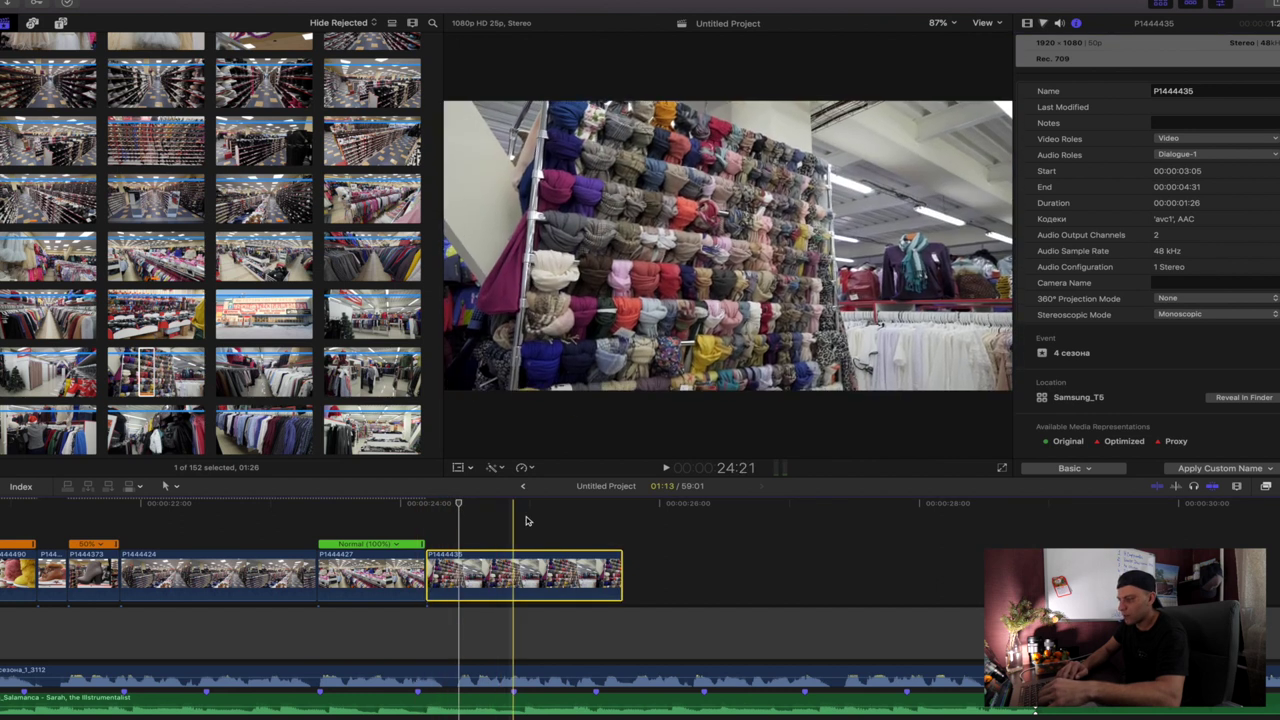
pyautogui.click(521, 467)
pyautogui.click(668, 479)
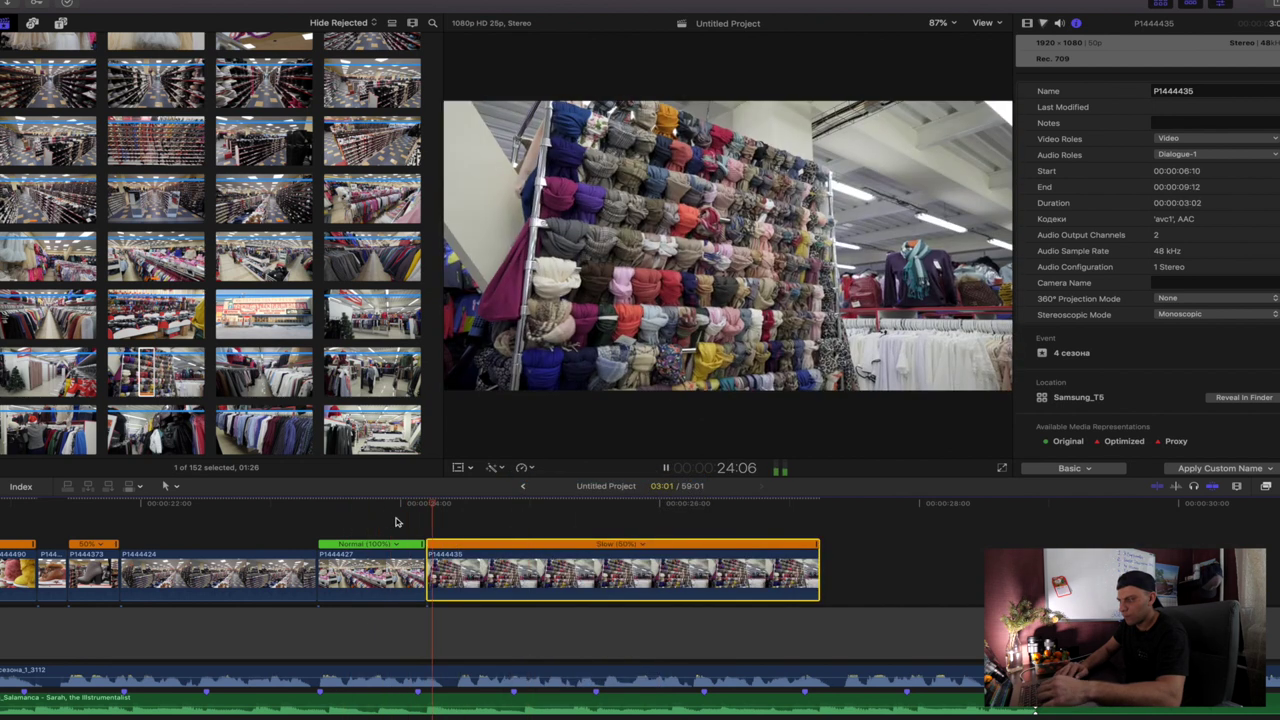
# - Play the slowed scarf clip P1444435 against the music and trim its end close to the next music marker
pyautogui.press('space')
pyautogui.moveTo(819, 570); pyautogui.dragTo(524, 573)
pyautogui.hscroll(3, 514, 569)
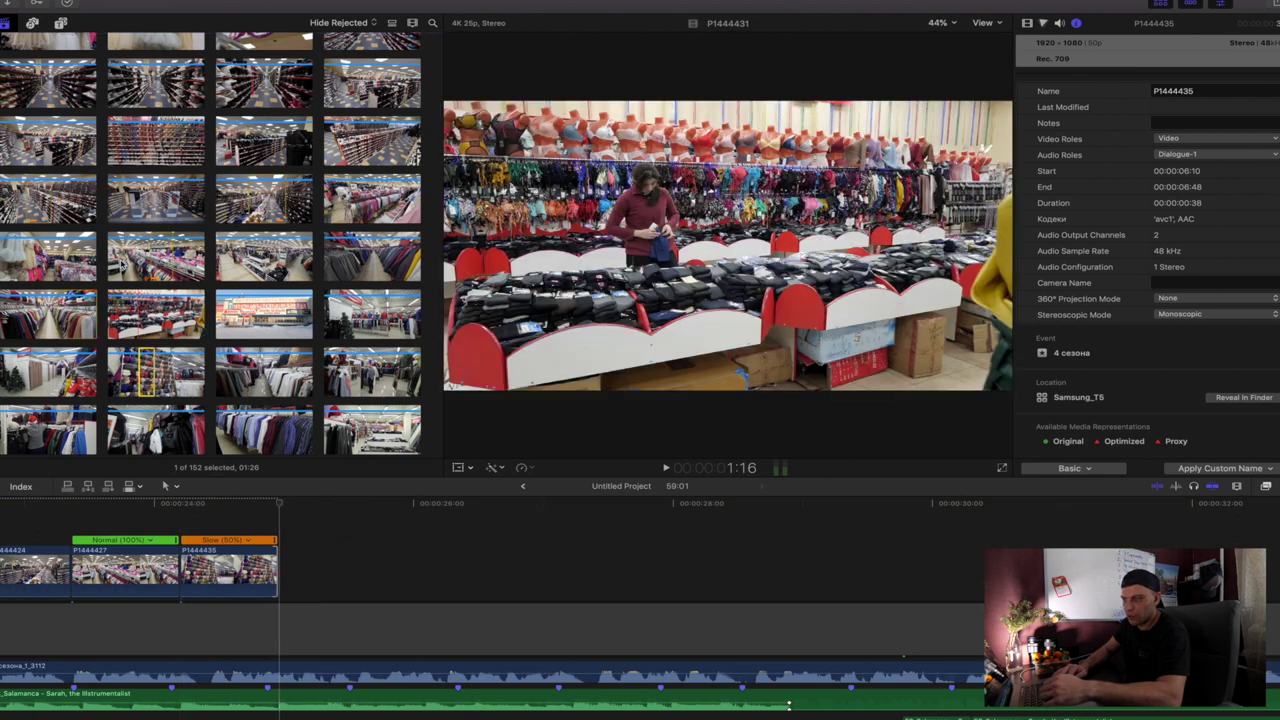
# - Mark a range of clip P1444390 showing the colourful slippers and append it after P1444435
pyautogui.scroll(5, 140, 280)
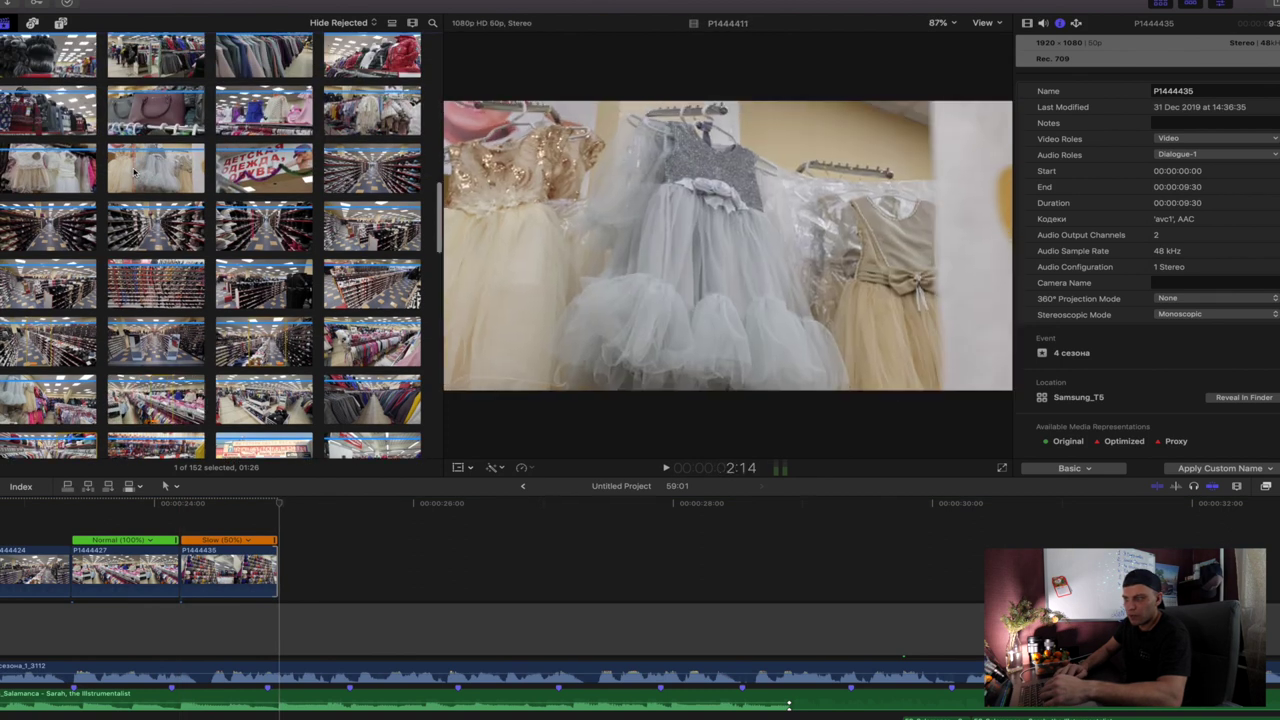
pyautogui.scroll(5, 140, 175)
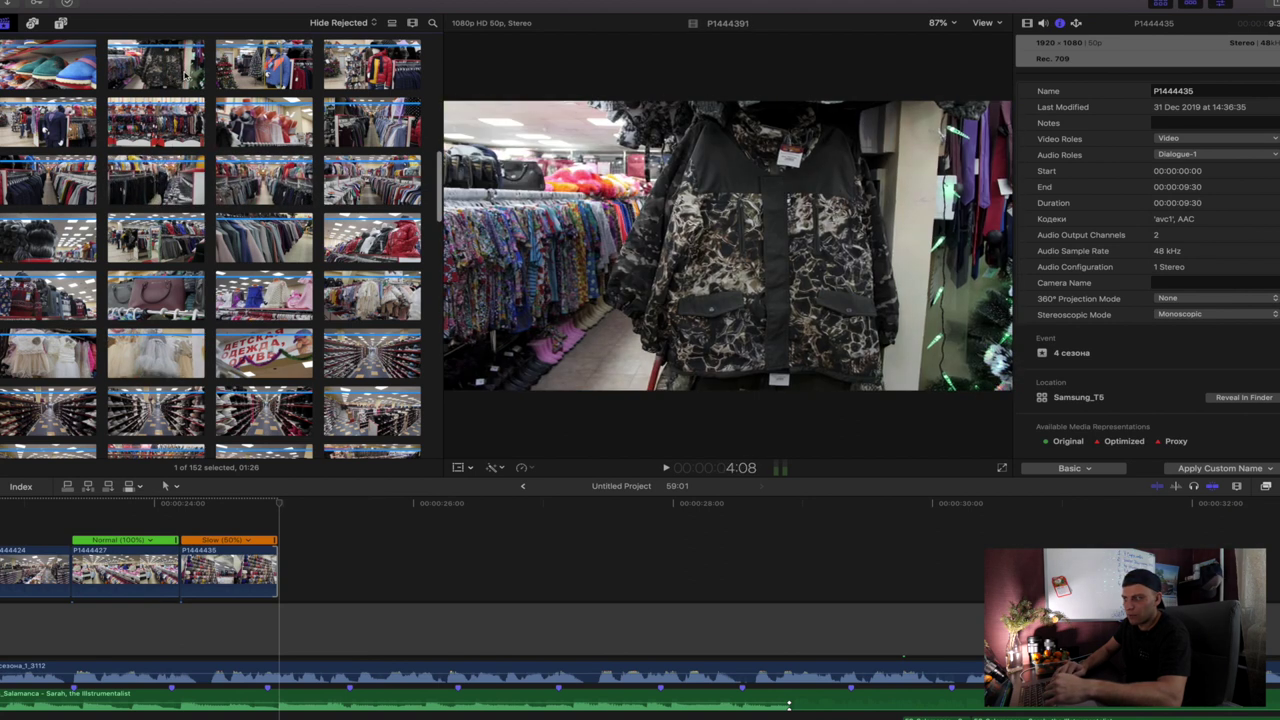
pyautogui.click(53, 65)
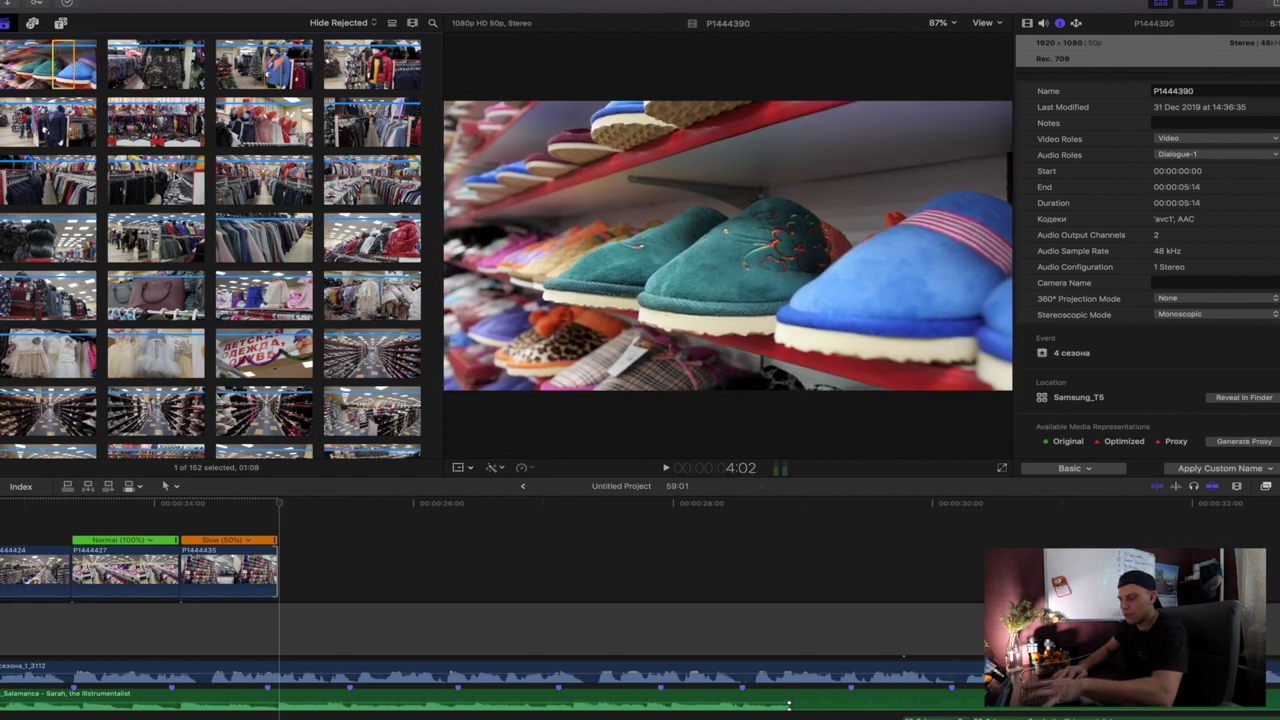
pyautogui.press('e')
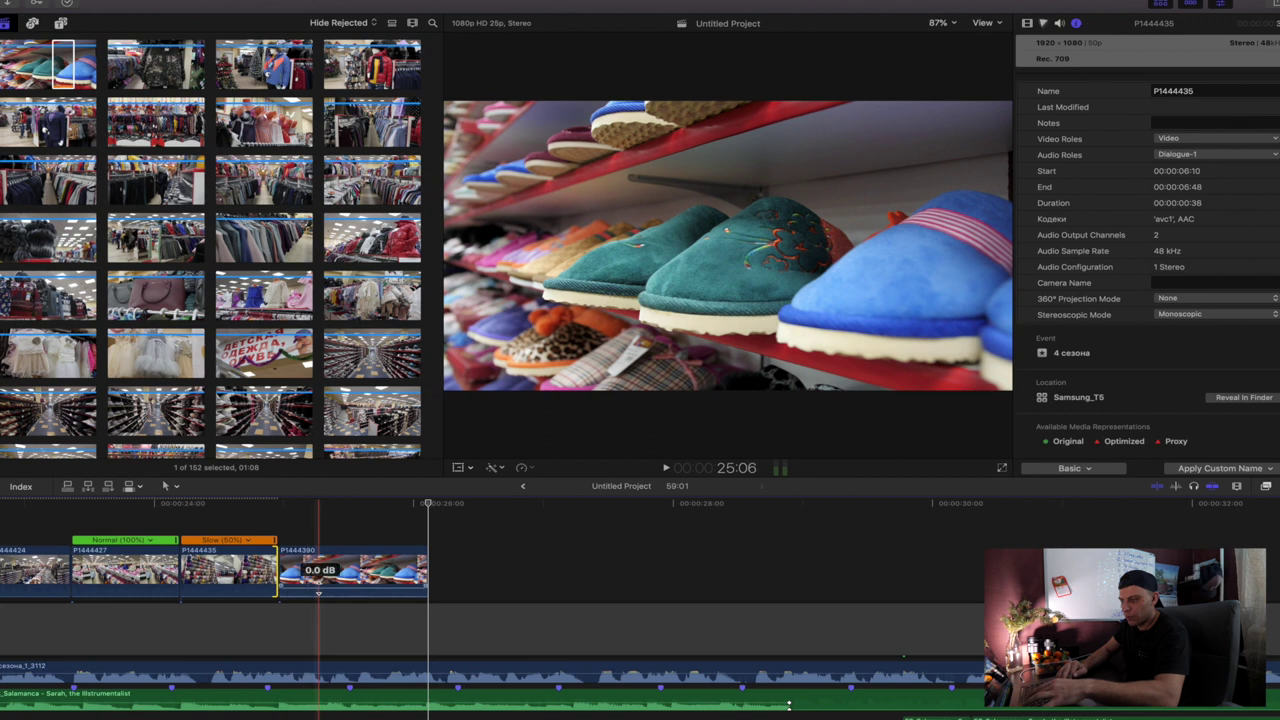
# - Trim the end of the slipper clip P1444390 back to the next music marker
pyautogui.click(380, 575)
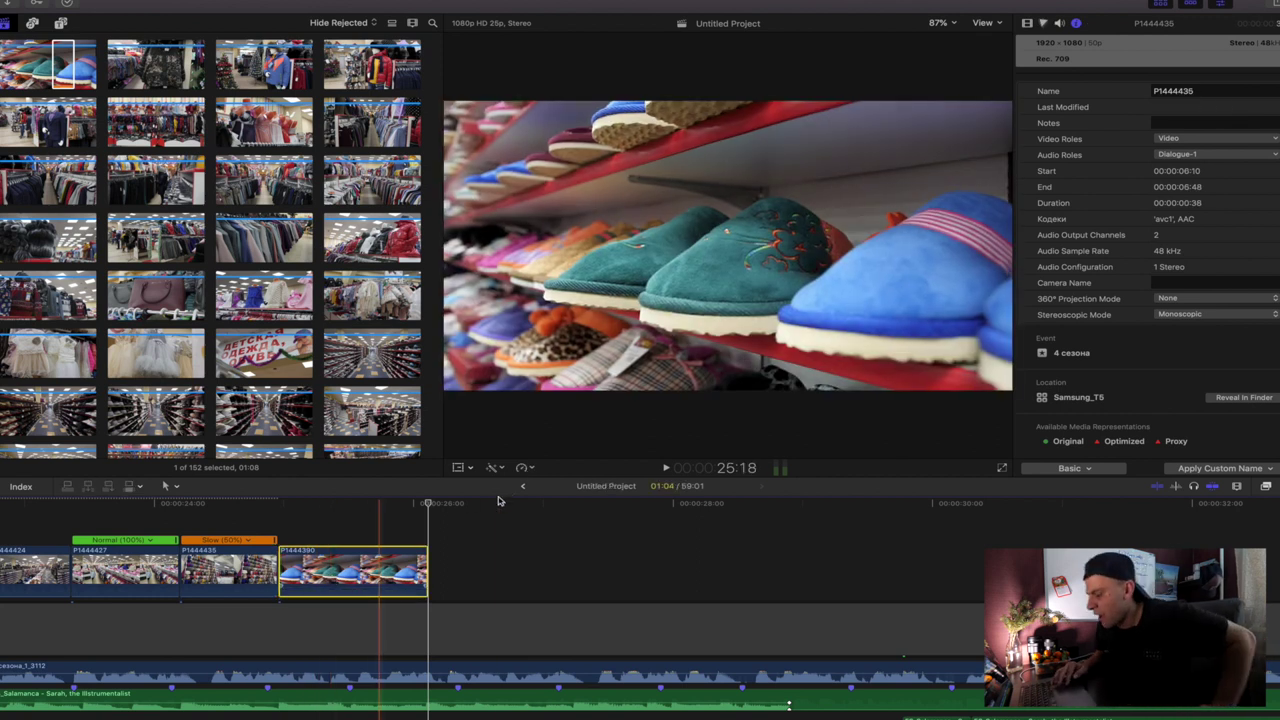
pyautogui.moveTo(427, 560); pyautogui.dragTo(338, 571)
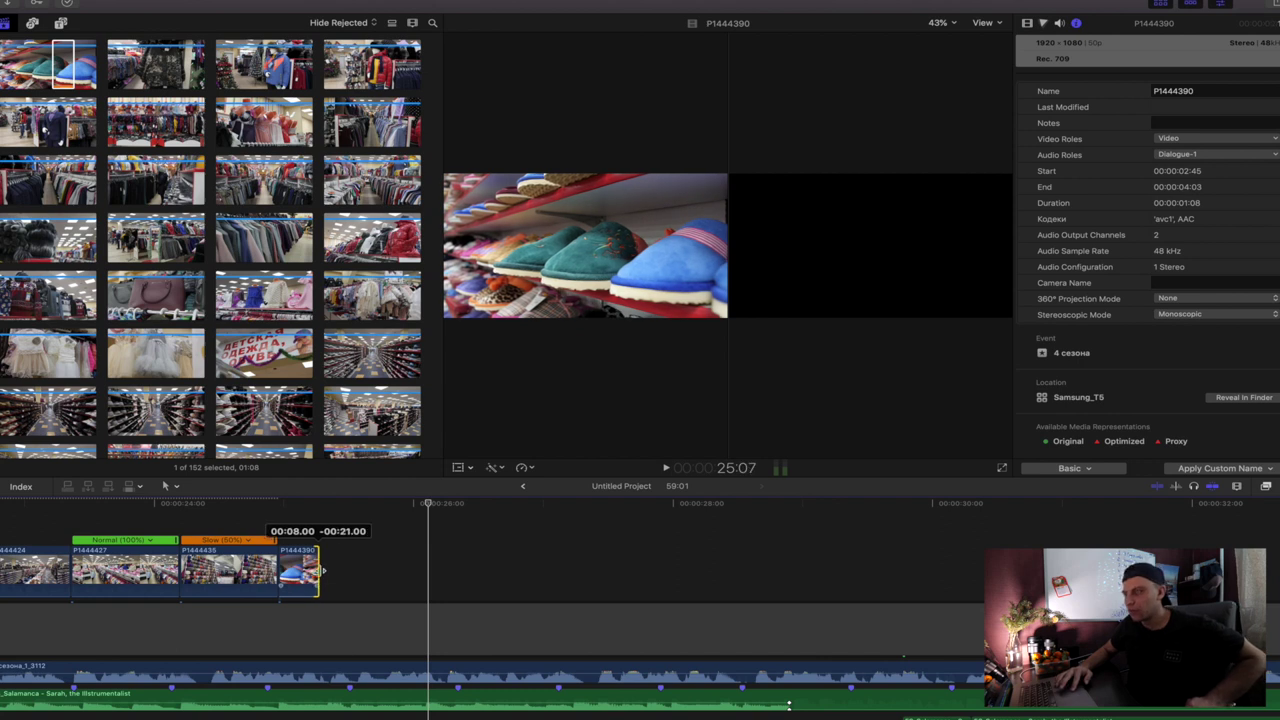
pyautogui.moveTo(344, 578); pyautogui.dragTo(346, 578)
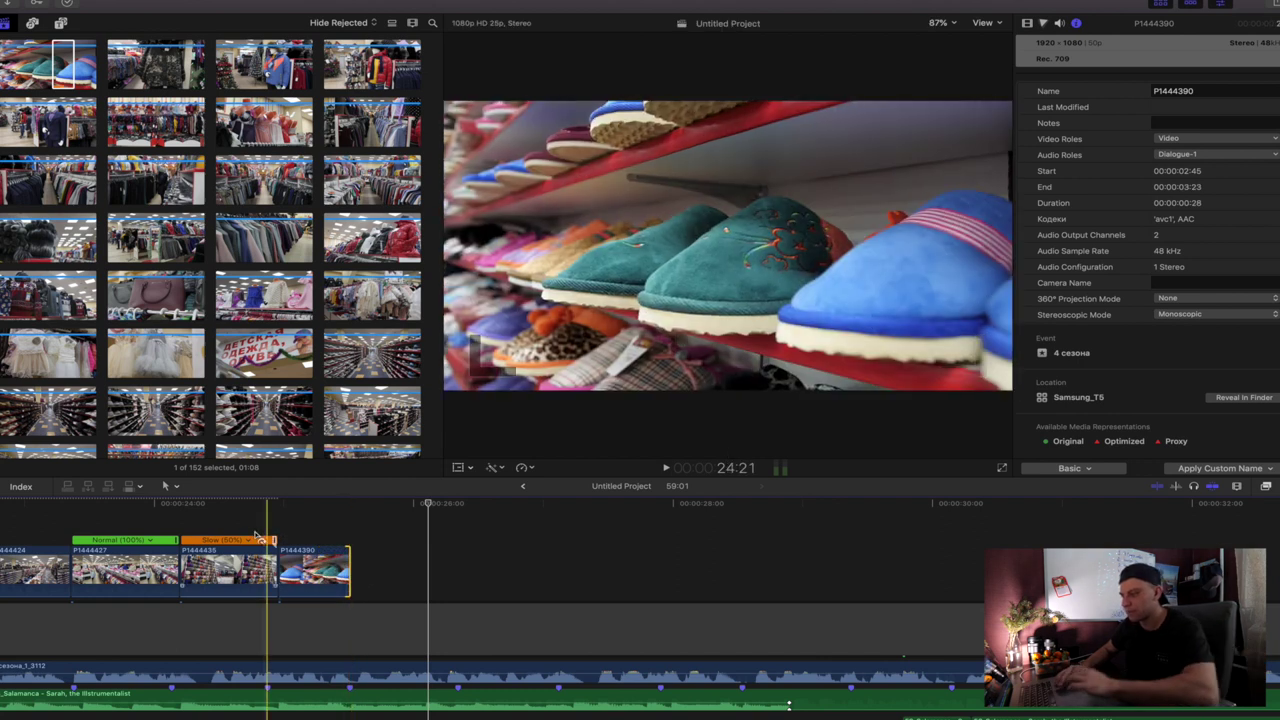
# - Mark a range of the handbag clip P1444407, append it after P1444390 and trim its end to the next music marker
pyautogui.press('space')
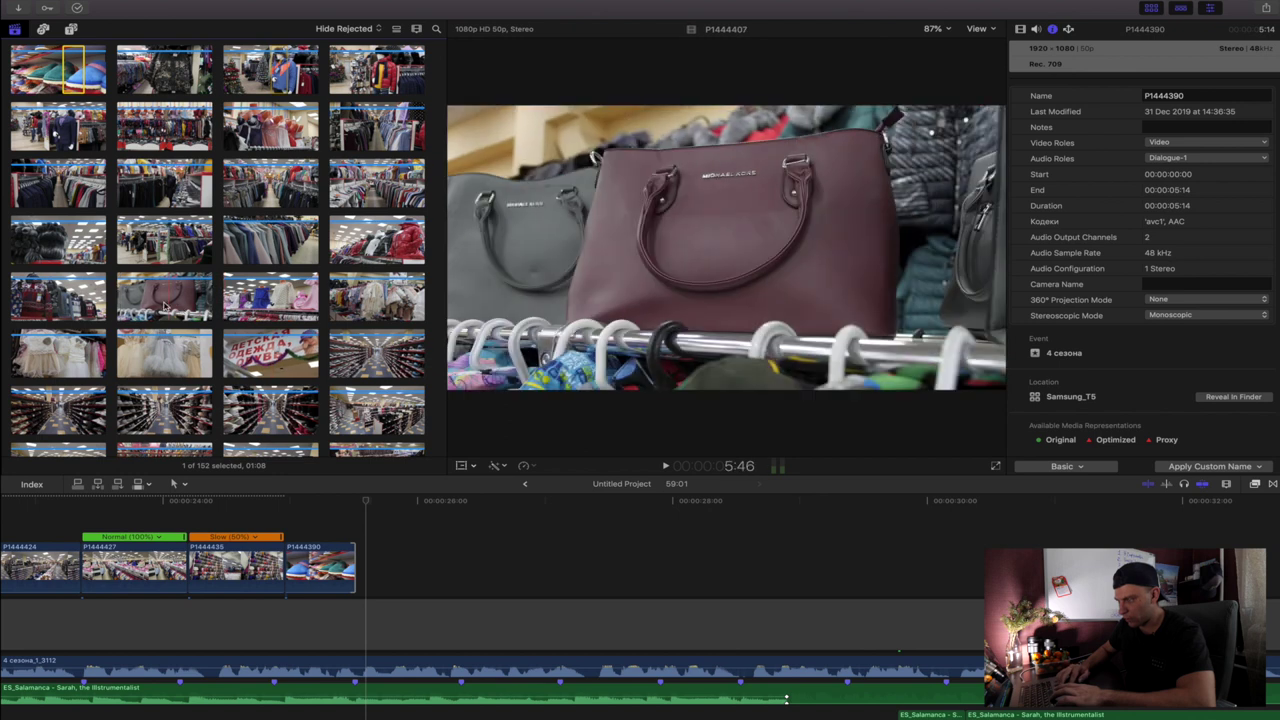
pyautogui.click(165, 304)
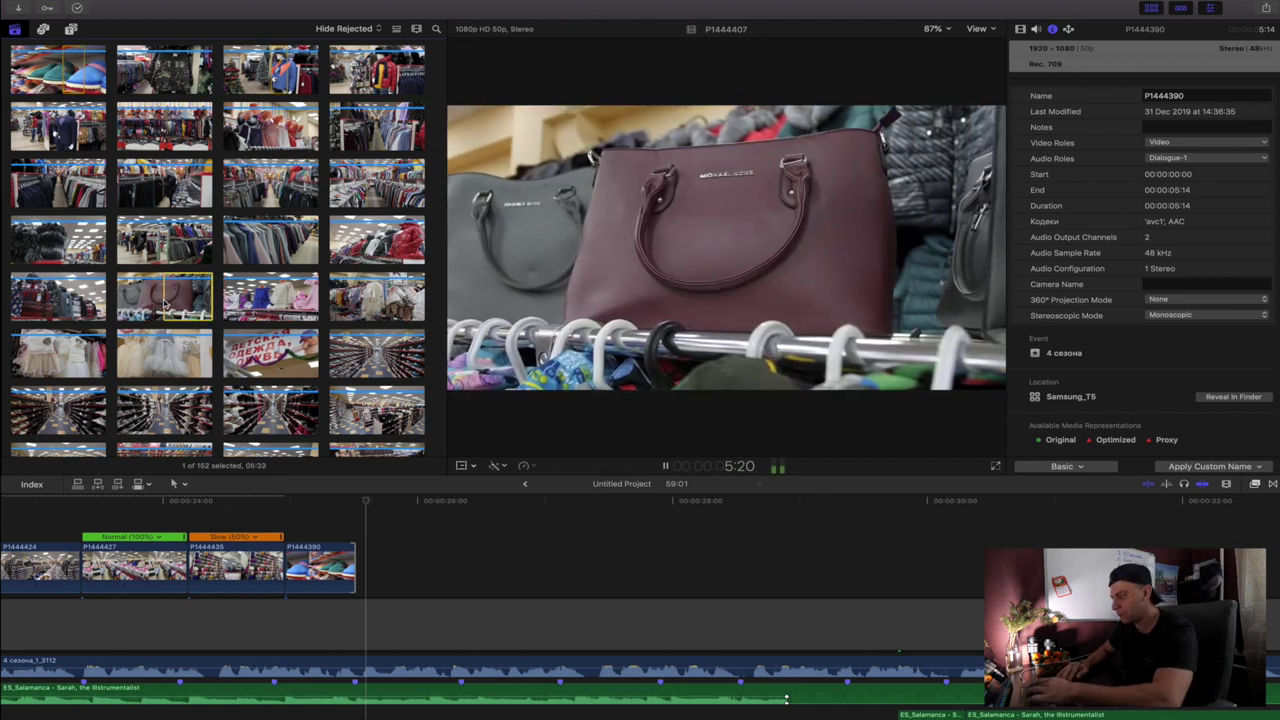
pyautogui.moveTo(183, 320); pyautogui.dragTo(397, 566)
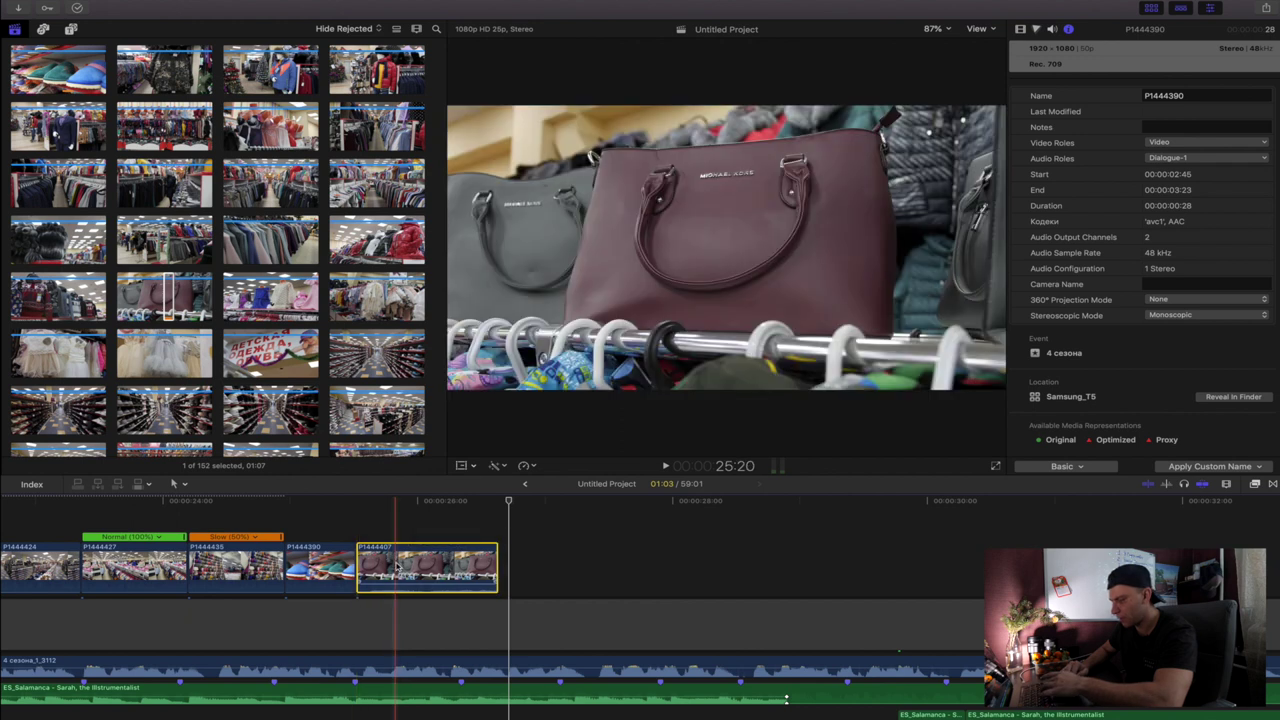
pyautogui.moveTo(496, 565); pyautogui.dragTo(462, 565)
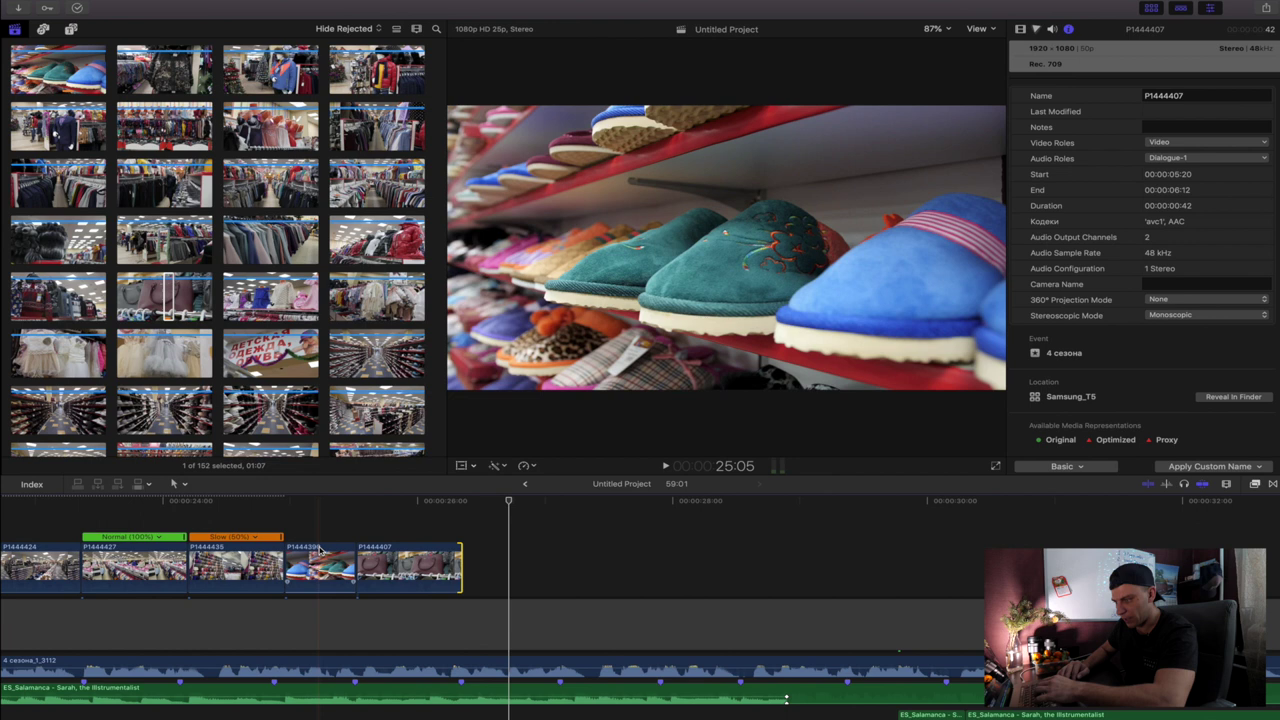
# - Mark a range of the shoe aisle clip P1444413 and append it after the handbag clip P1444407
pyautogui.hscroll(3, 314, 565)
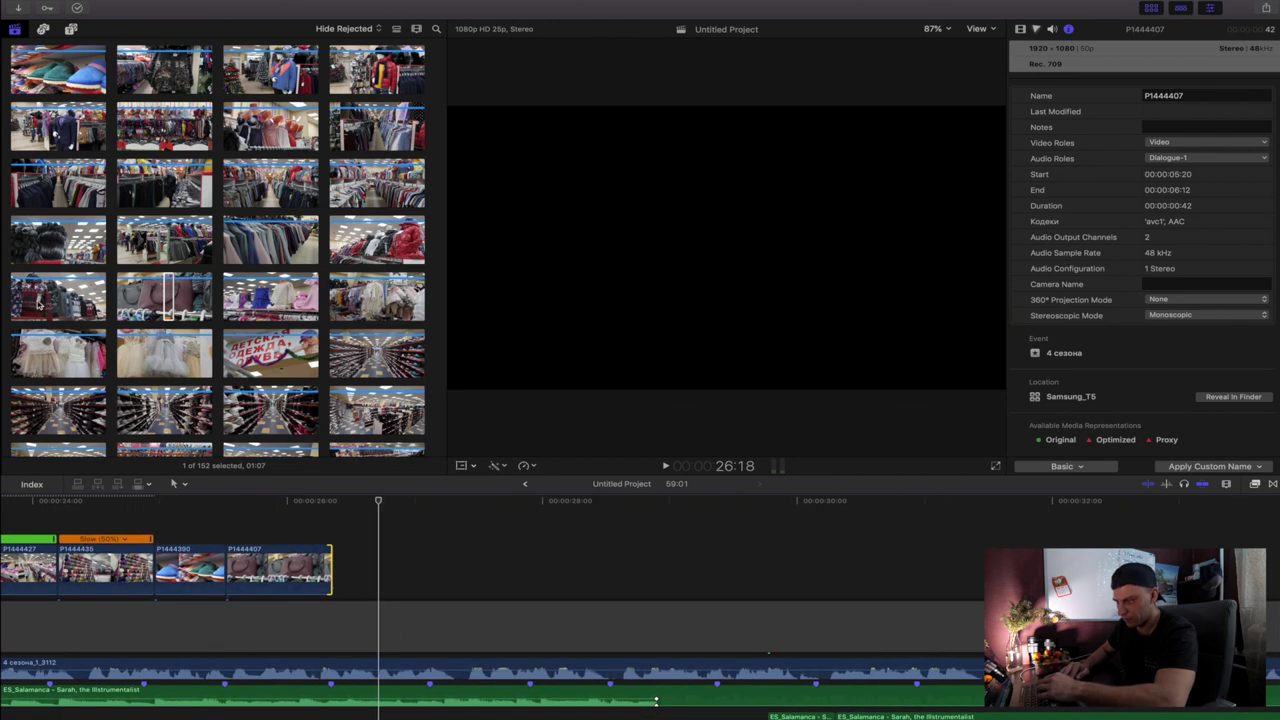
pyautogui.click(170, 295)
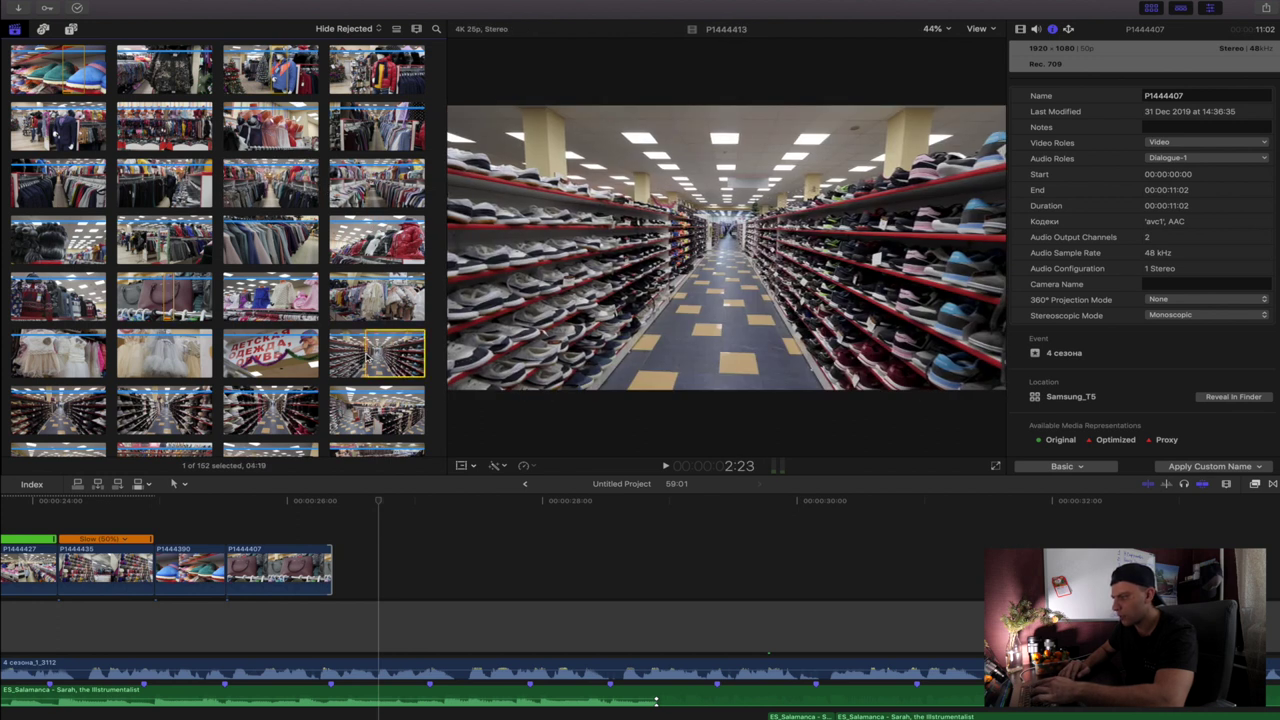
pyautogui.moveTo(368, 358); pyautogui.dragTo(506, 568)
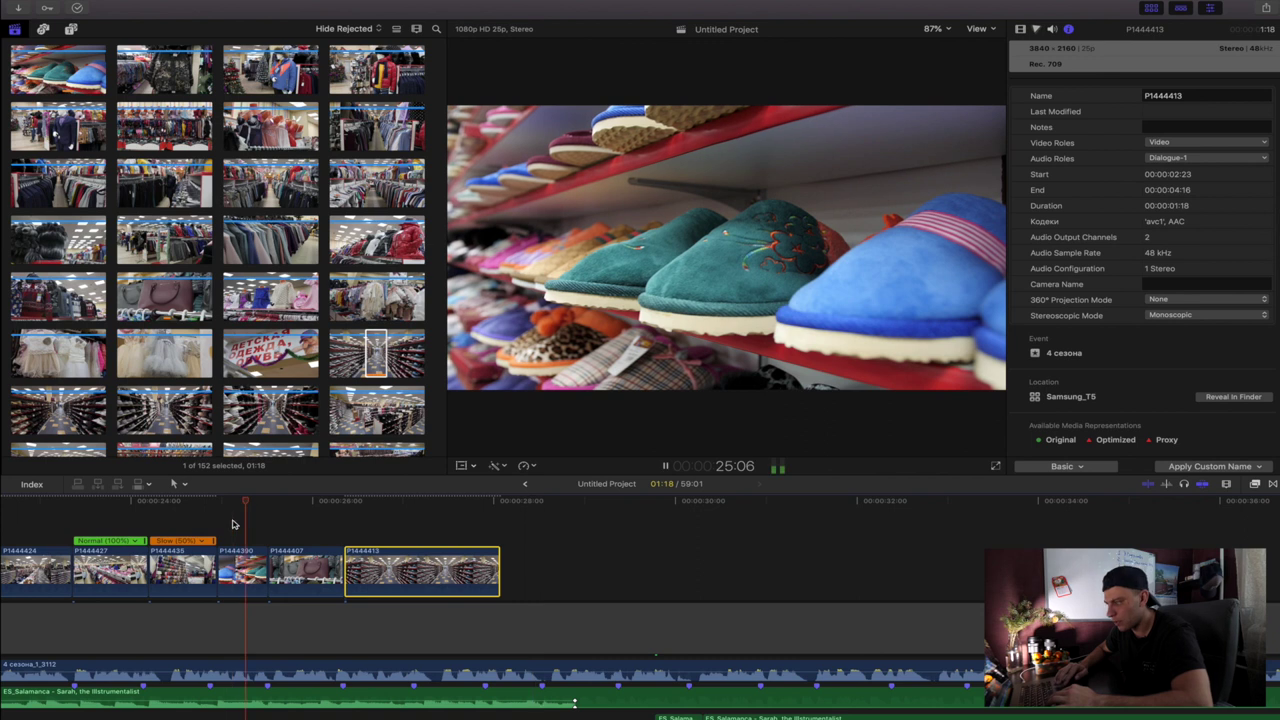
# - Slow the handbag clip P1444407 to 50% and trim its end back to the music marker
pyautogui.click(302, 541)
pyautogui.click(301, 572)
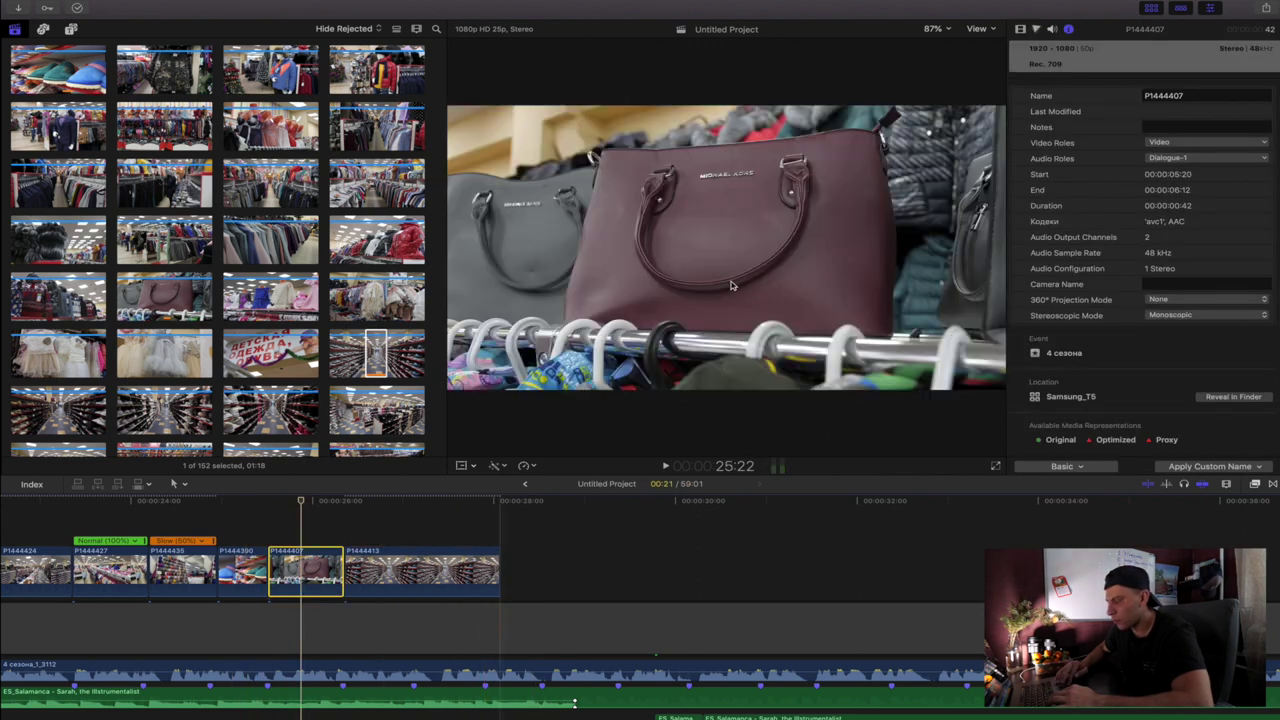
pyautogui.click(1038, 30)
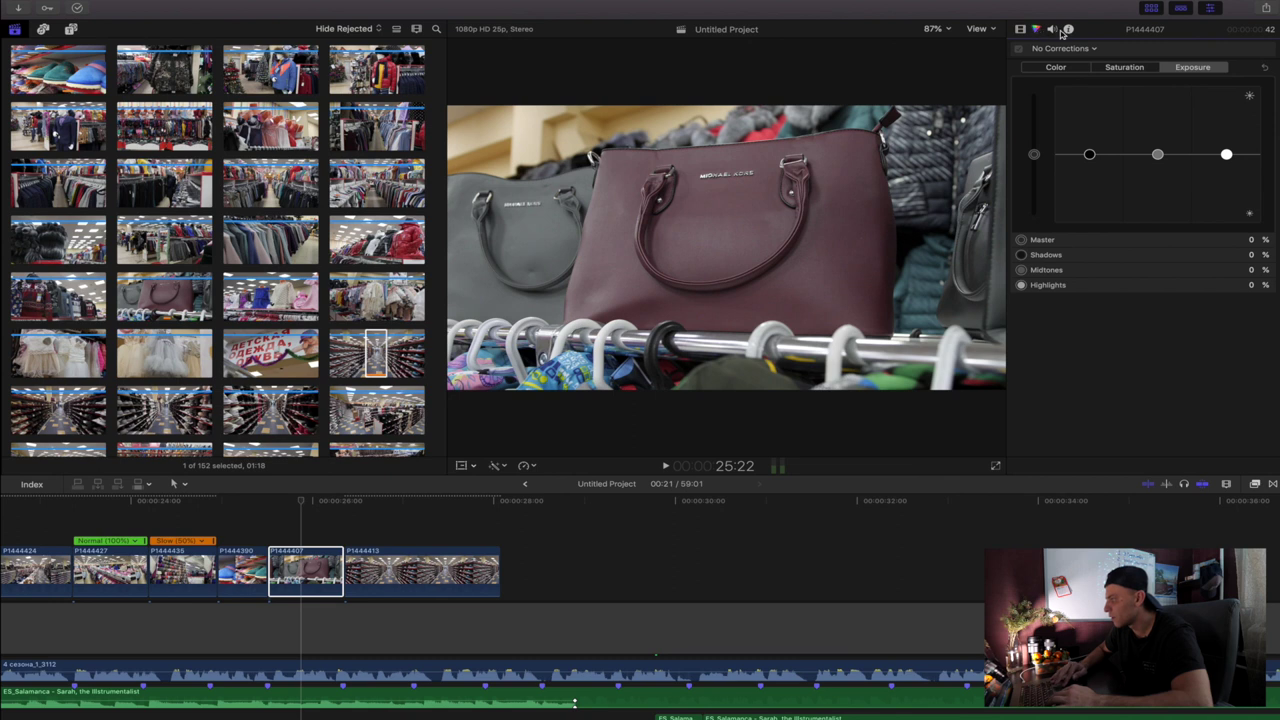
pyautogui.click(1068, 30)
pyautogui.click(1052, 30)
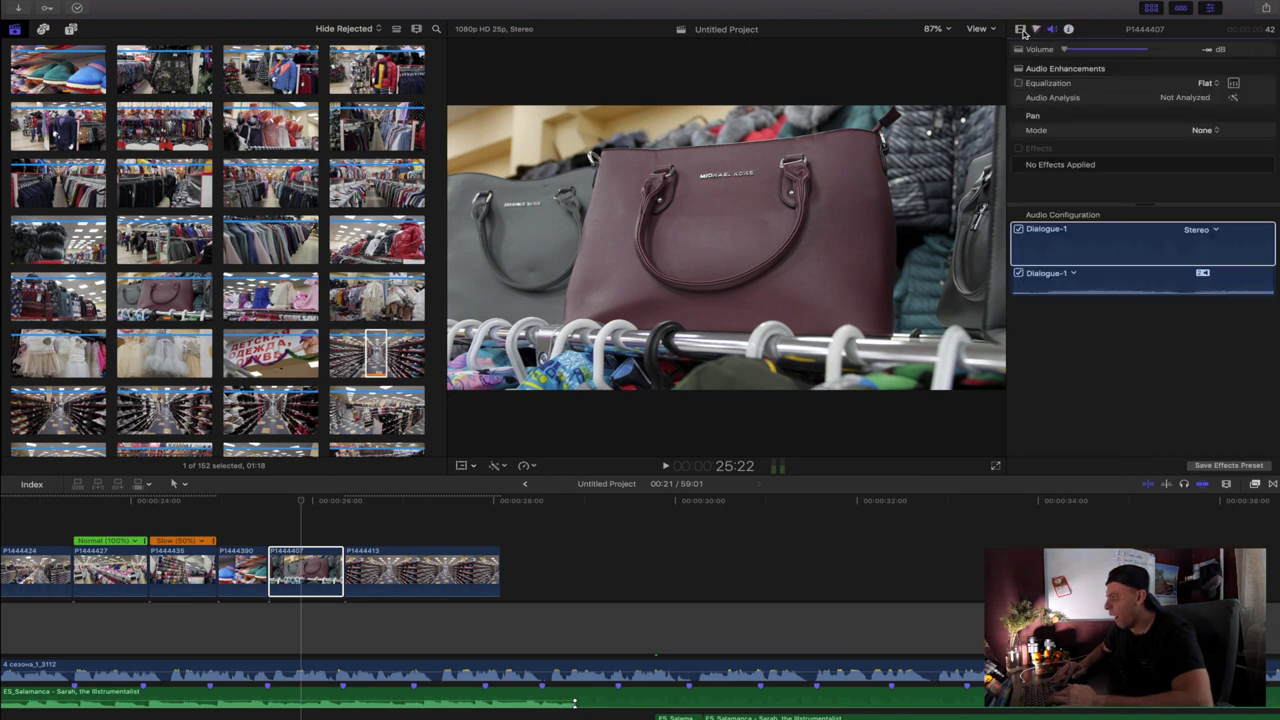
pyautogui.click(1021, 30)
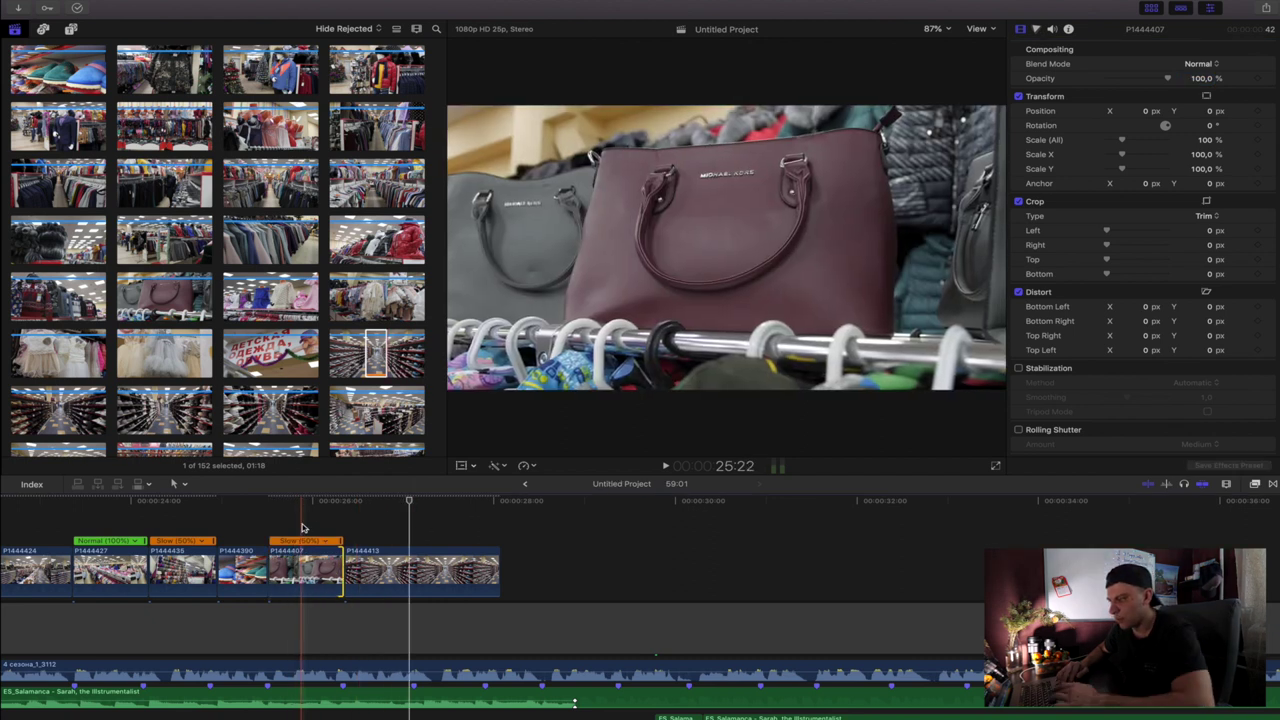
# - Move the shoe aisle clip P1444413 one music marker later, leaving a gap after the handbag clip P1444407
pyautogui.click(303, 528)
pyautogui.click(305, 570)
pyautogui.moveTo(414, 568); pyautogui.dragTo(486, 568)
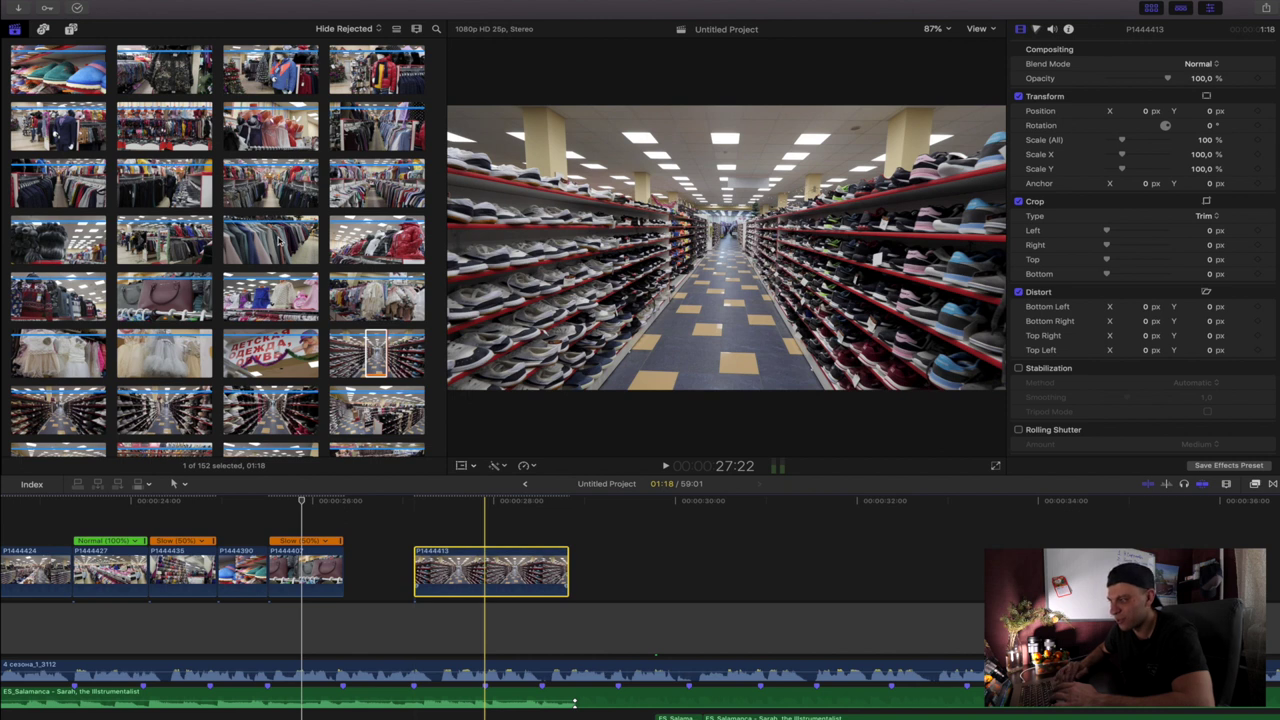
# - Mark a range of the shoulder bag clip P1444383 and fit it into the gap between P1444407 and P1444413
pyautogui.scroll(2, 281, 244)
pyautogui.scroll(-10, 255, 292)
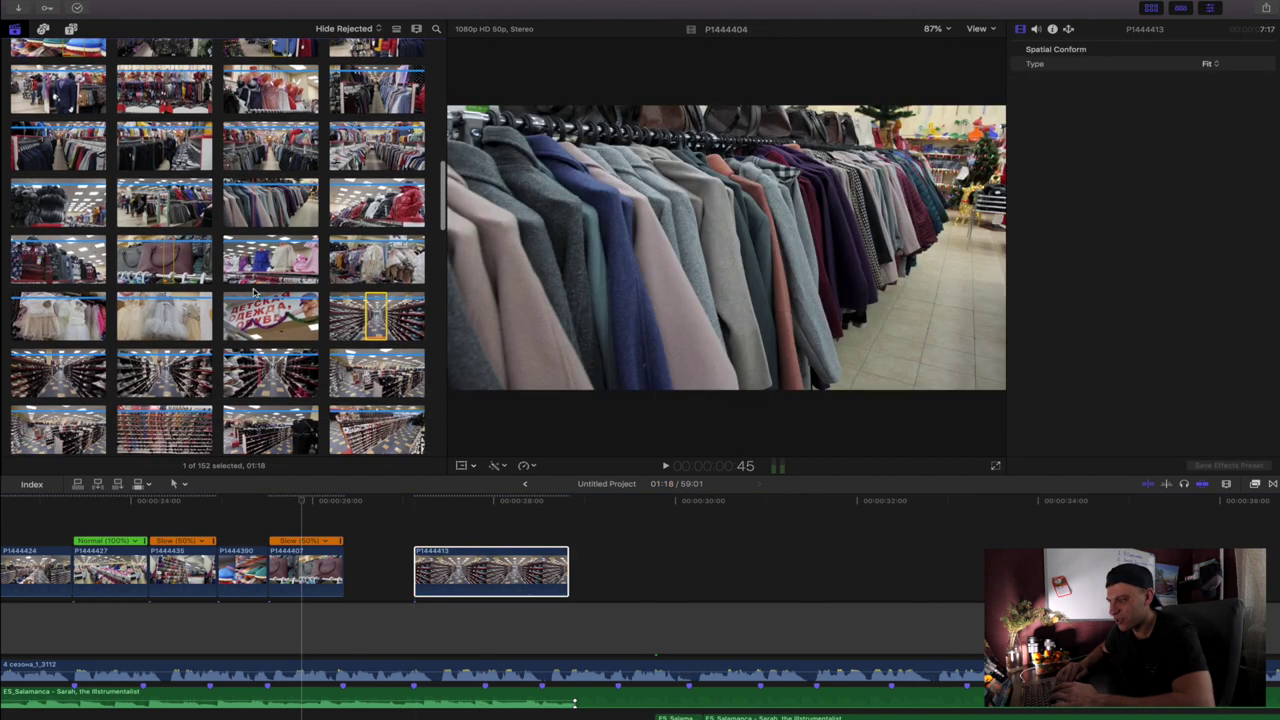
pyautogui.scroll(-4, 255, 292)
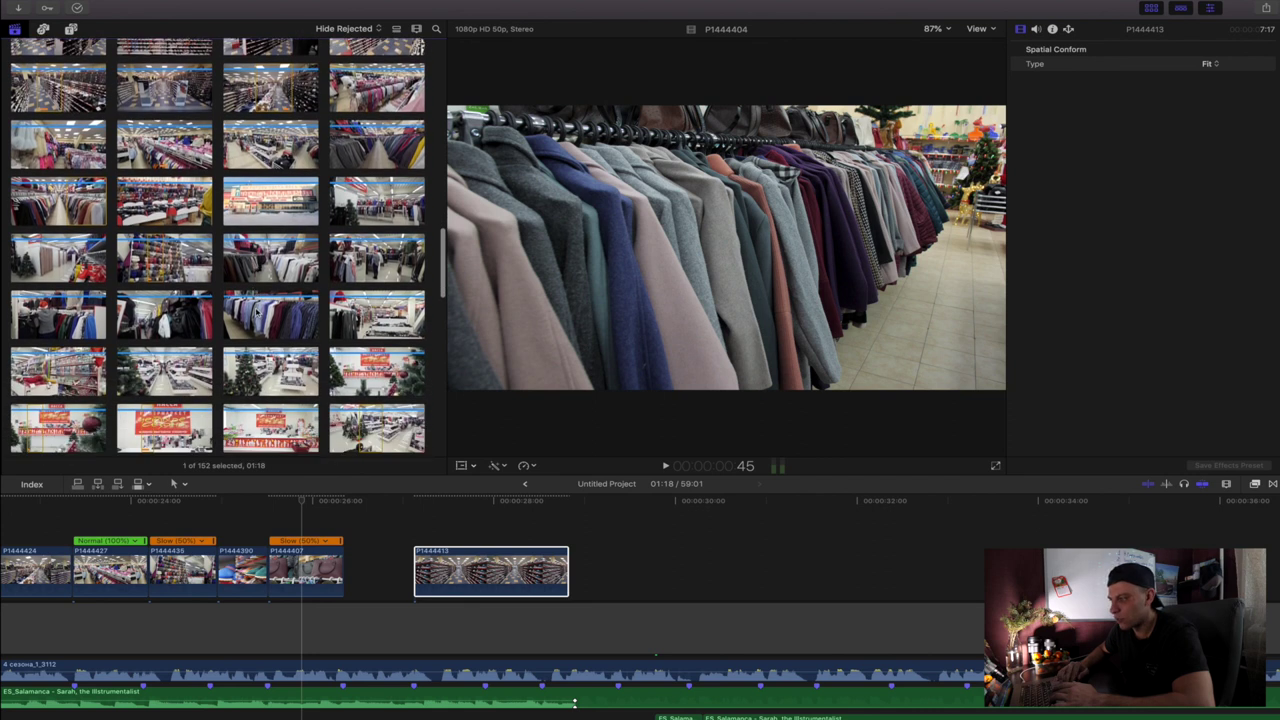
pyautogui.scroll(-10, 256, 313)
pyautogui.scroll(10, 256, 313)
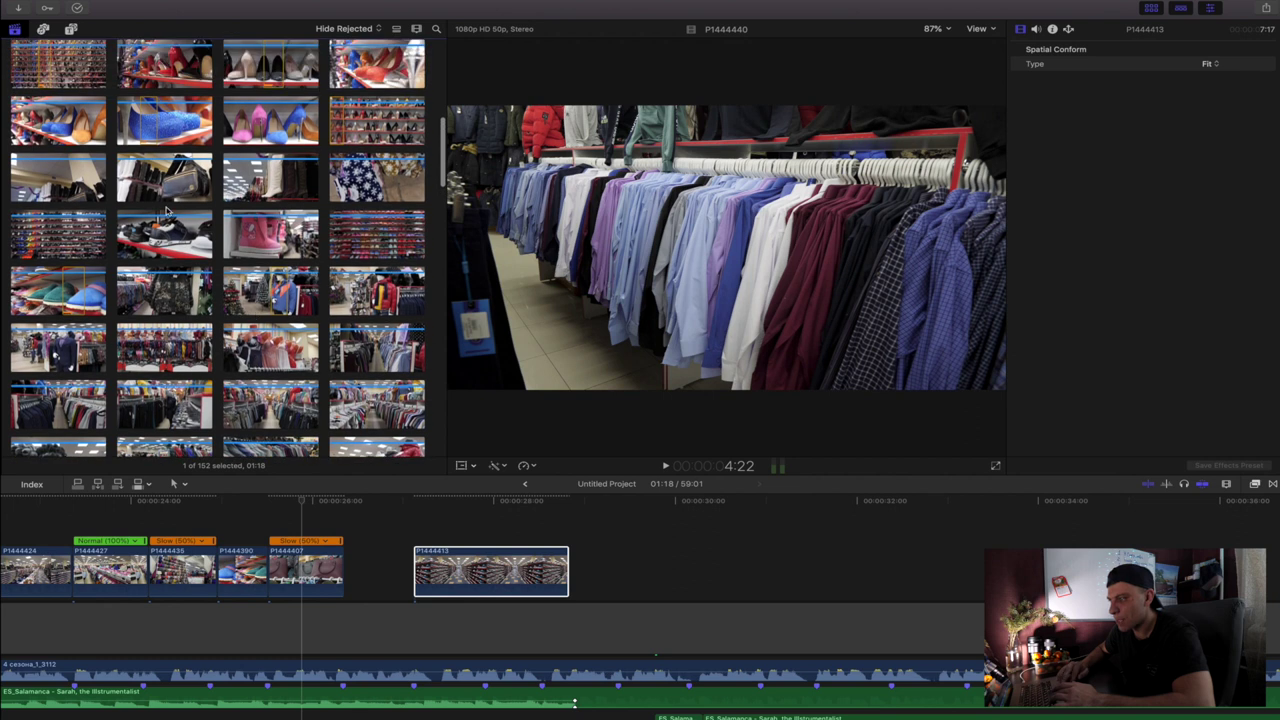
pyautogui.click(160, 182)
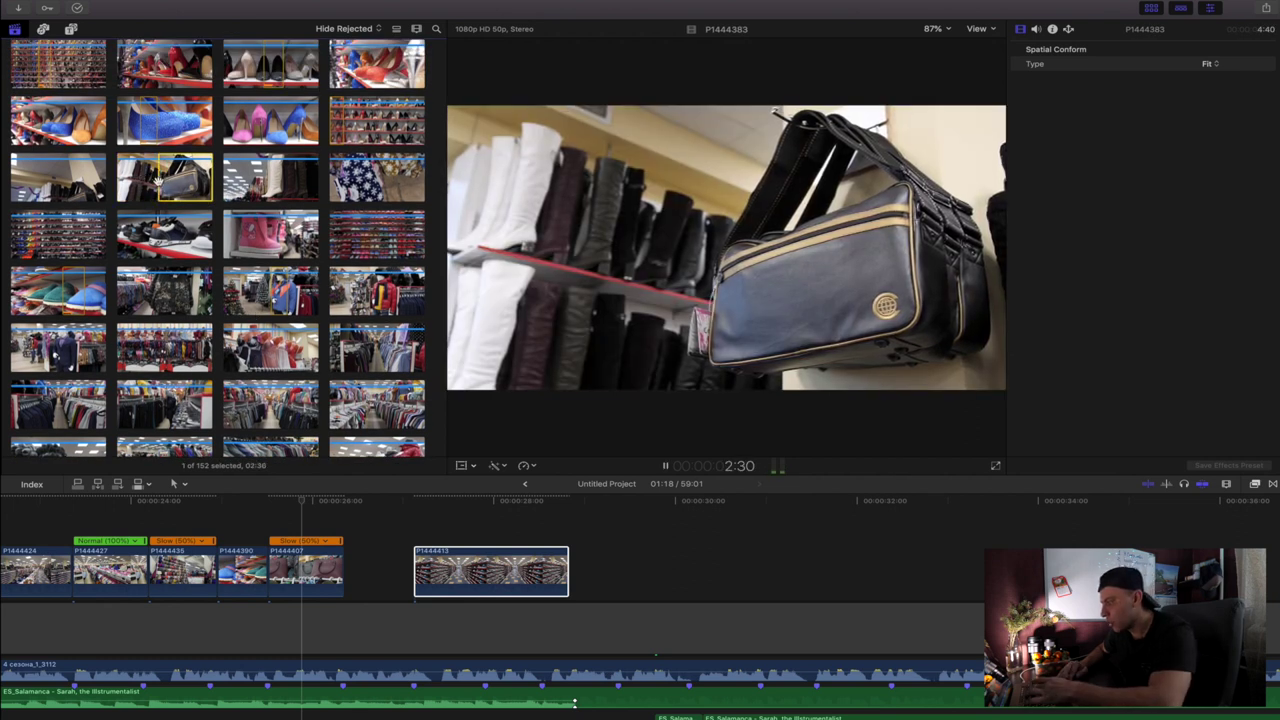
pyautogui.press('q')
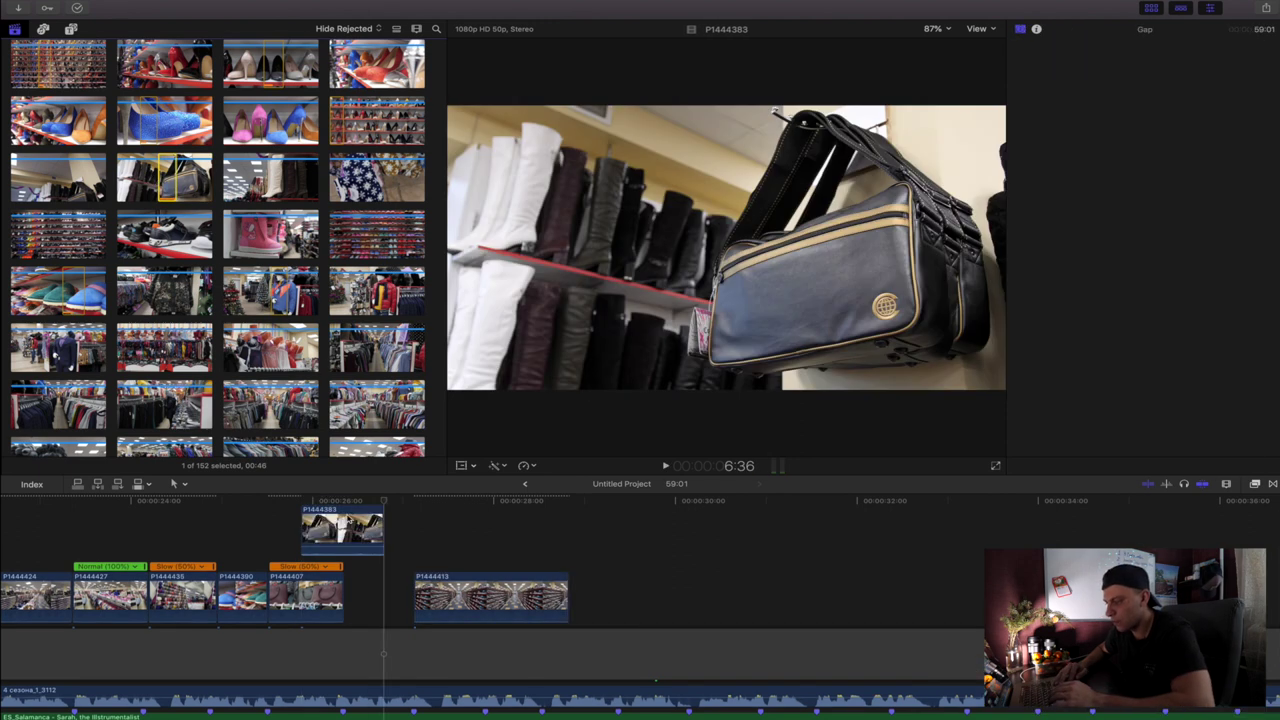
pyautogui.moveTo(345, 530); pyautogui.dragTo(414, 541)
pyautogui.press('super+alt+Down')
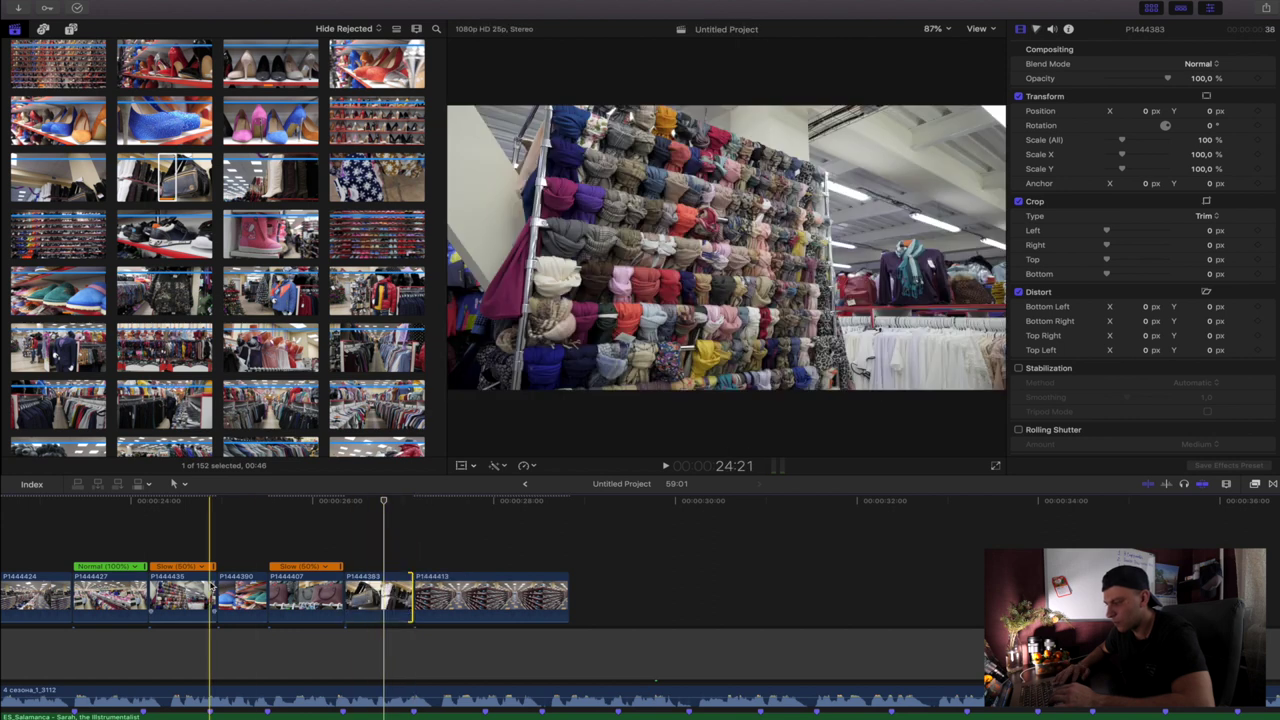
# - Play the assembled commercial from its beginning through the shoe aisle clip P1444413 to check the cuts against the music
pyautogui.press('super+minus')
pyautogui.hscroll(-6, 137, 594)
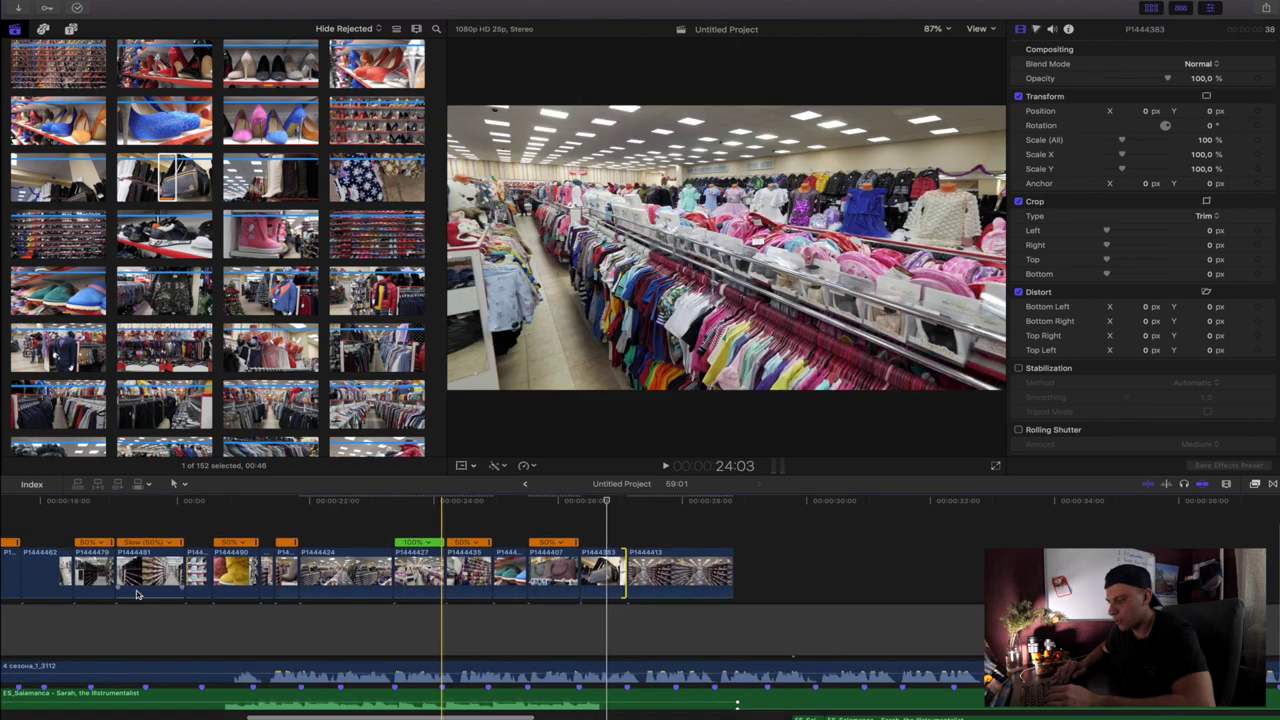
pyautogui.press('super+minus')
pyautogui.hscroll(-3, 180, 583)
pyautogui.hscroll(-8, 180, 584)
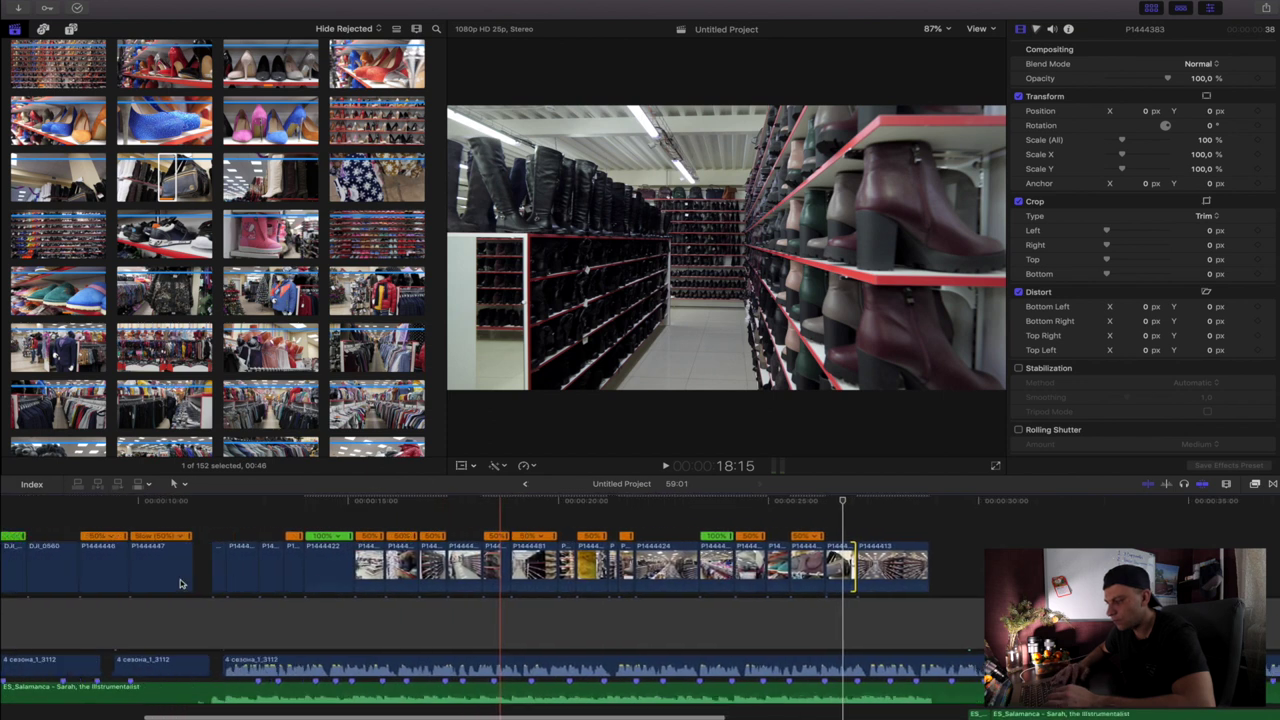
pyautogui.press('space')
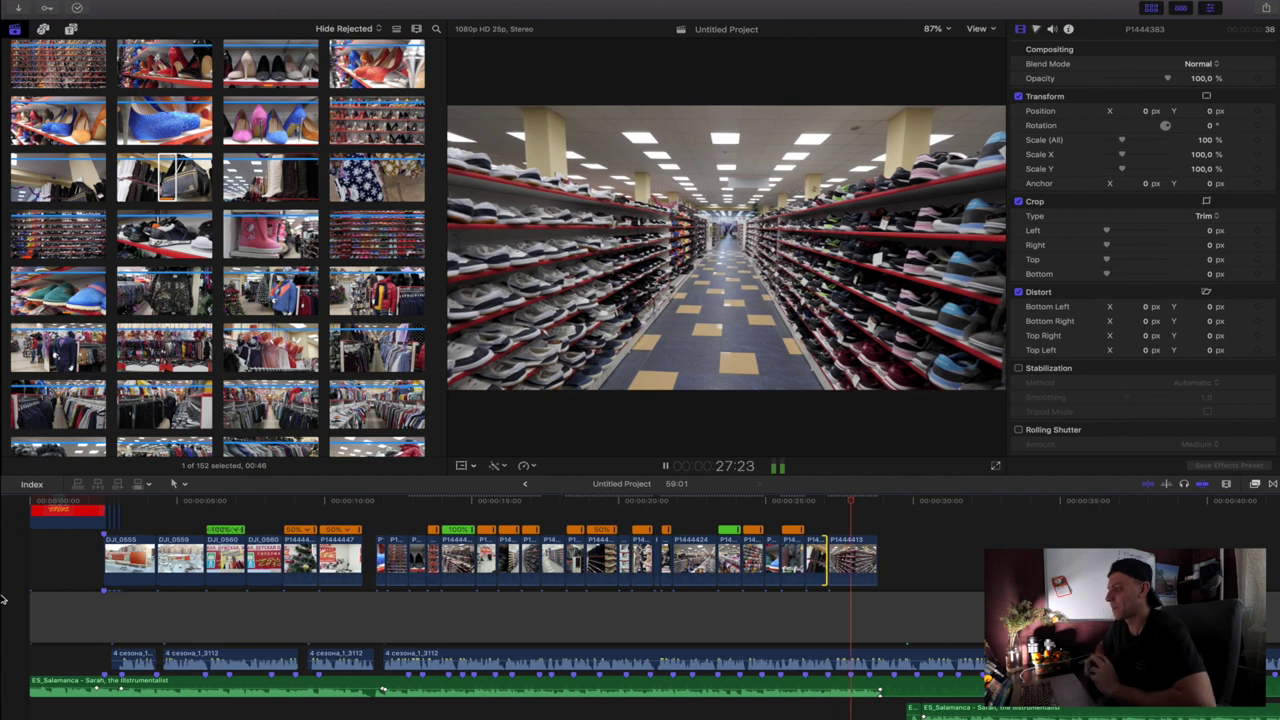
pyautogui.press('space')
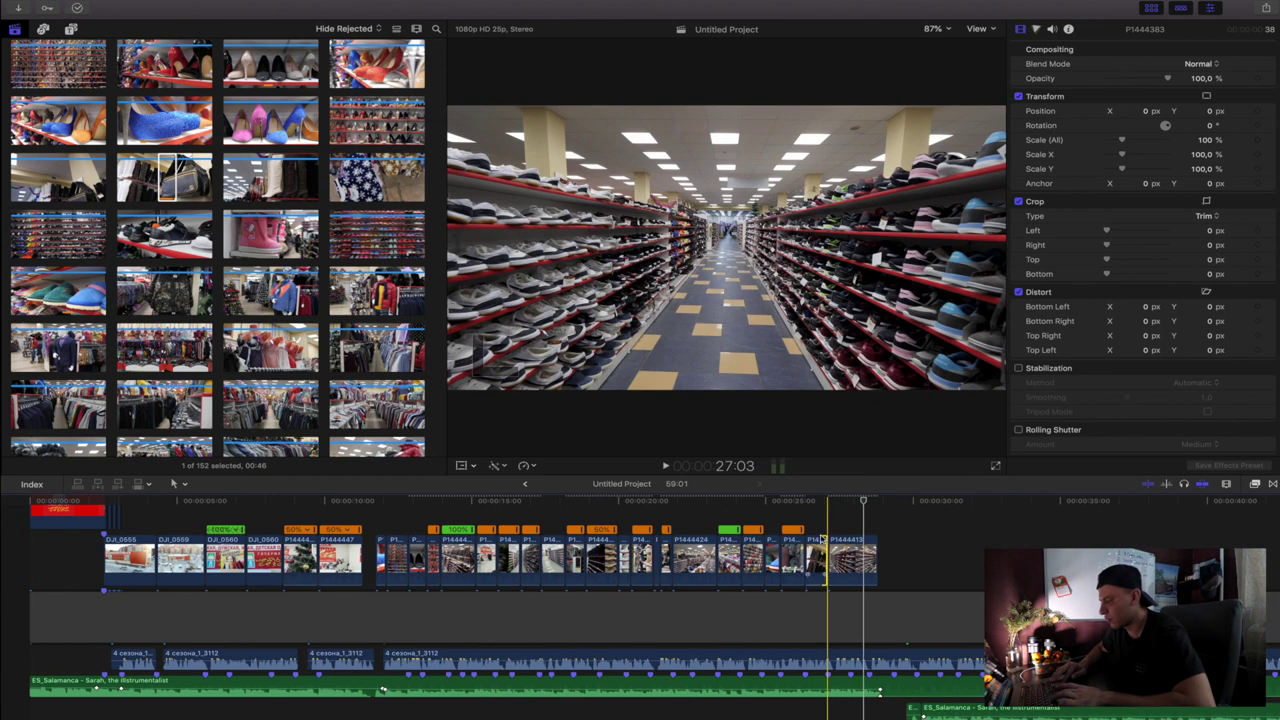
# - Replay the section between the yellow boots clip P1444490 and the handbag clip P1444407 to check the timing of its cuts
pyautogui.click(790, 553)
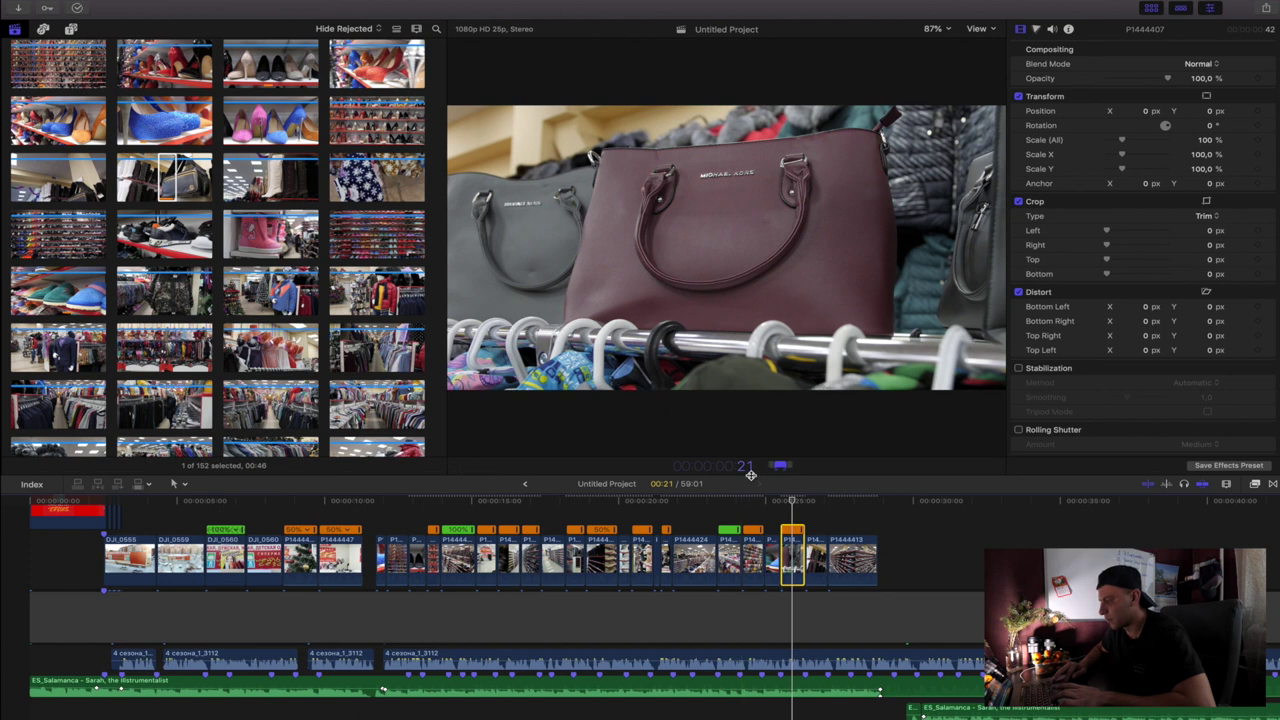
pyautogui.press('Escape')
pyautogui.hscroll(3, 676, 563)
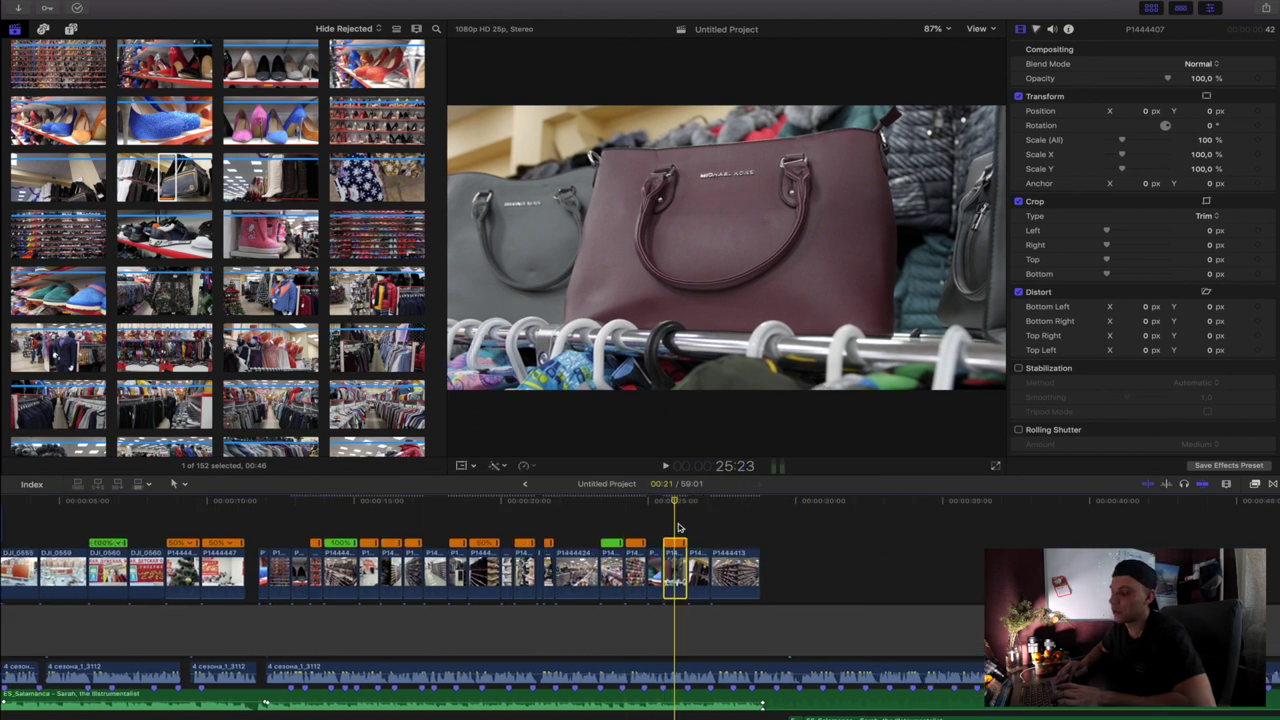
pyautogui.hscroll(1, 679, 522)
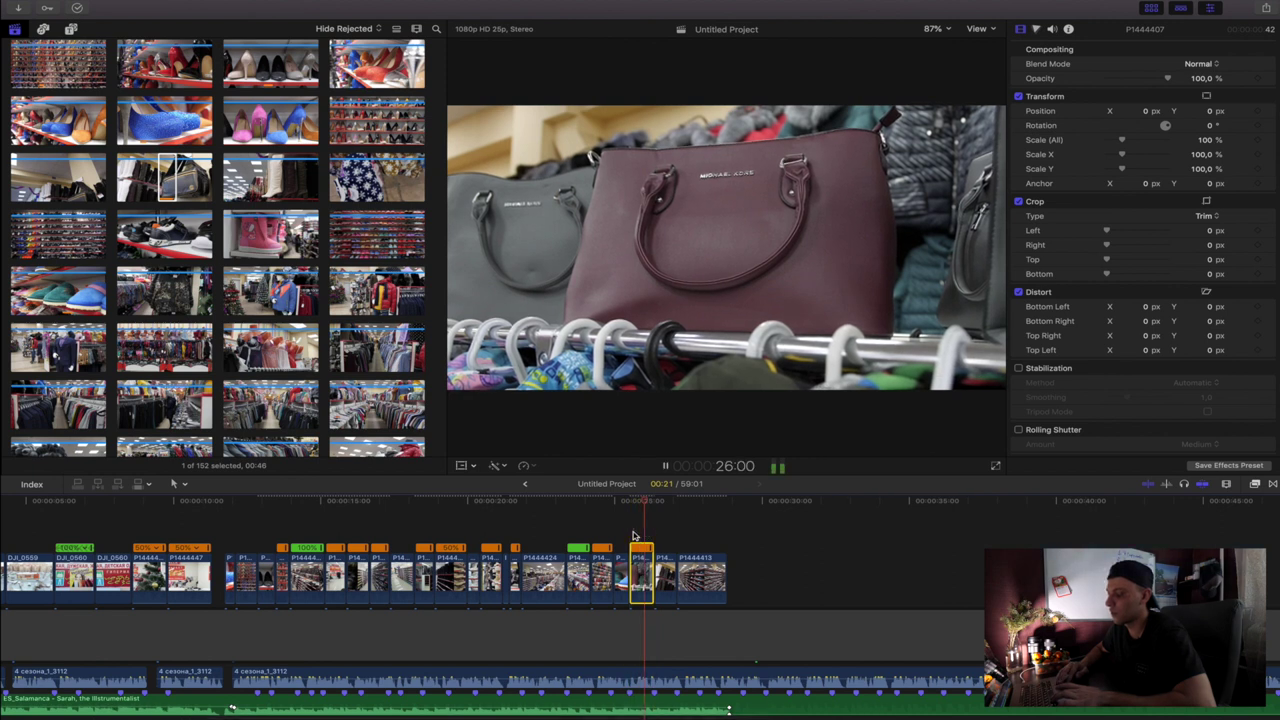
pyautogui.press('space')
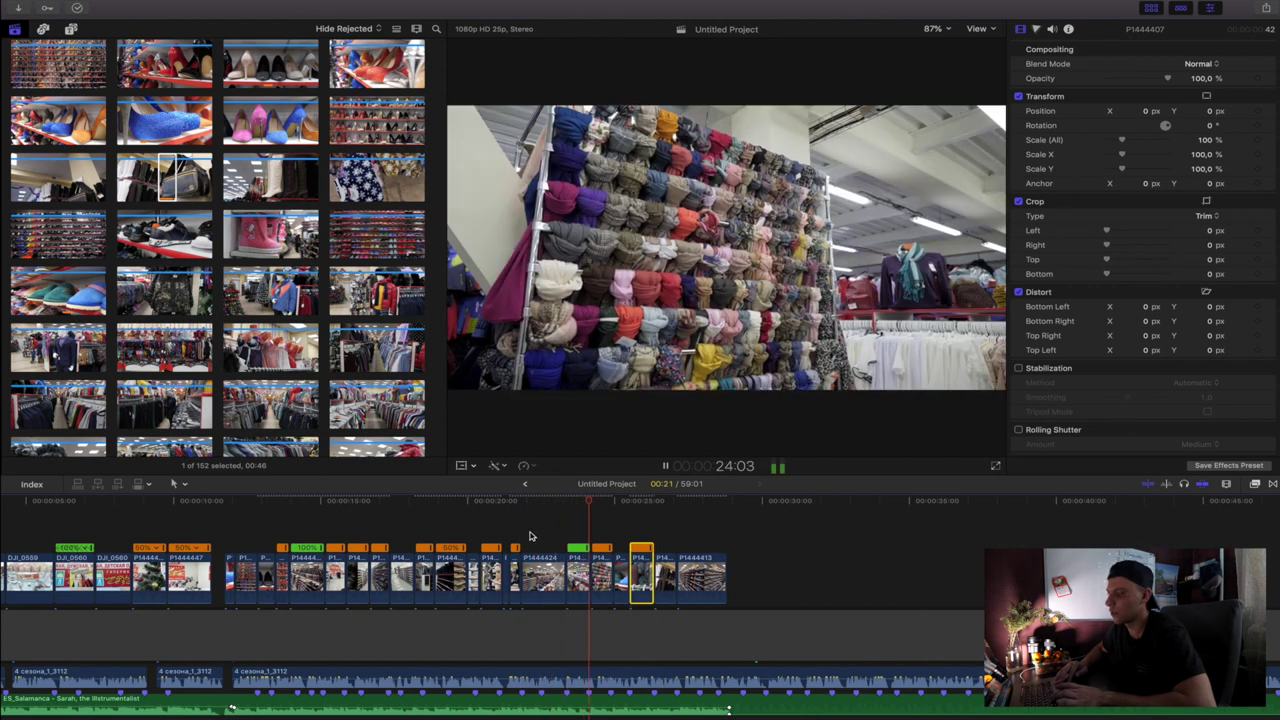
pyautogui.click(530, 537)
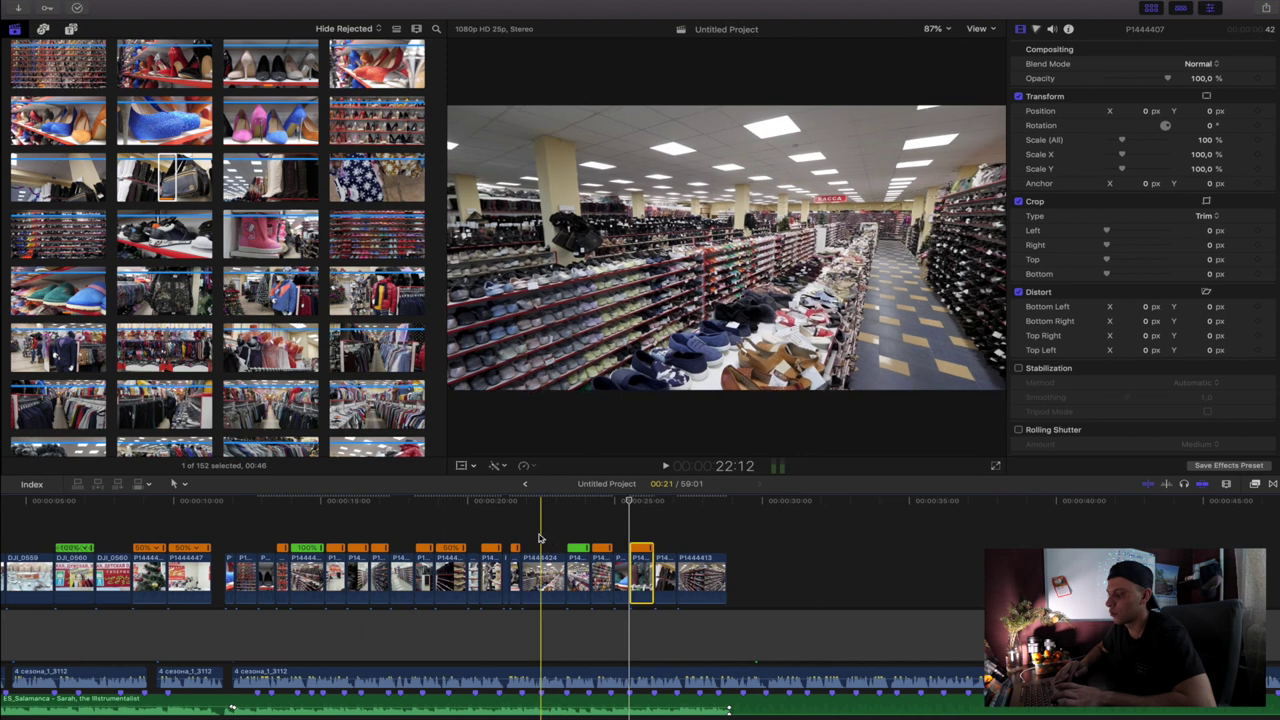
pyautogui.press('space')
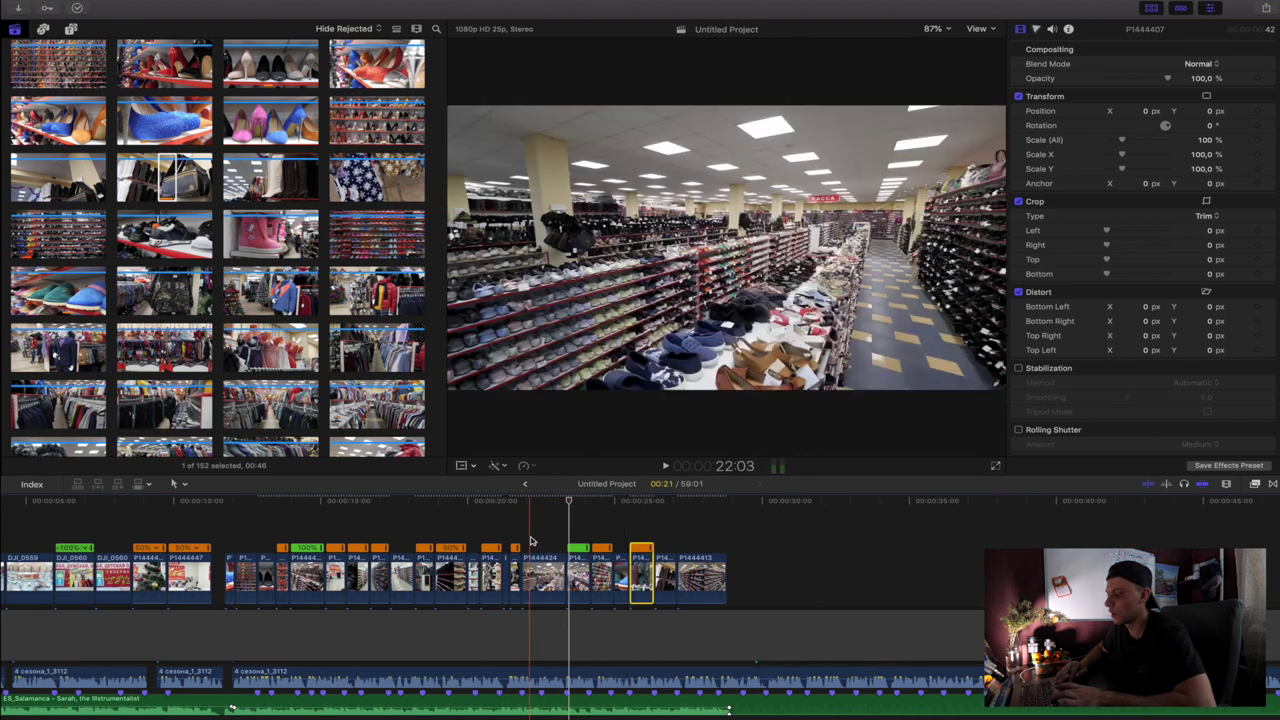
pyautogui.press('space')
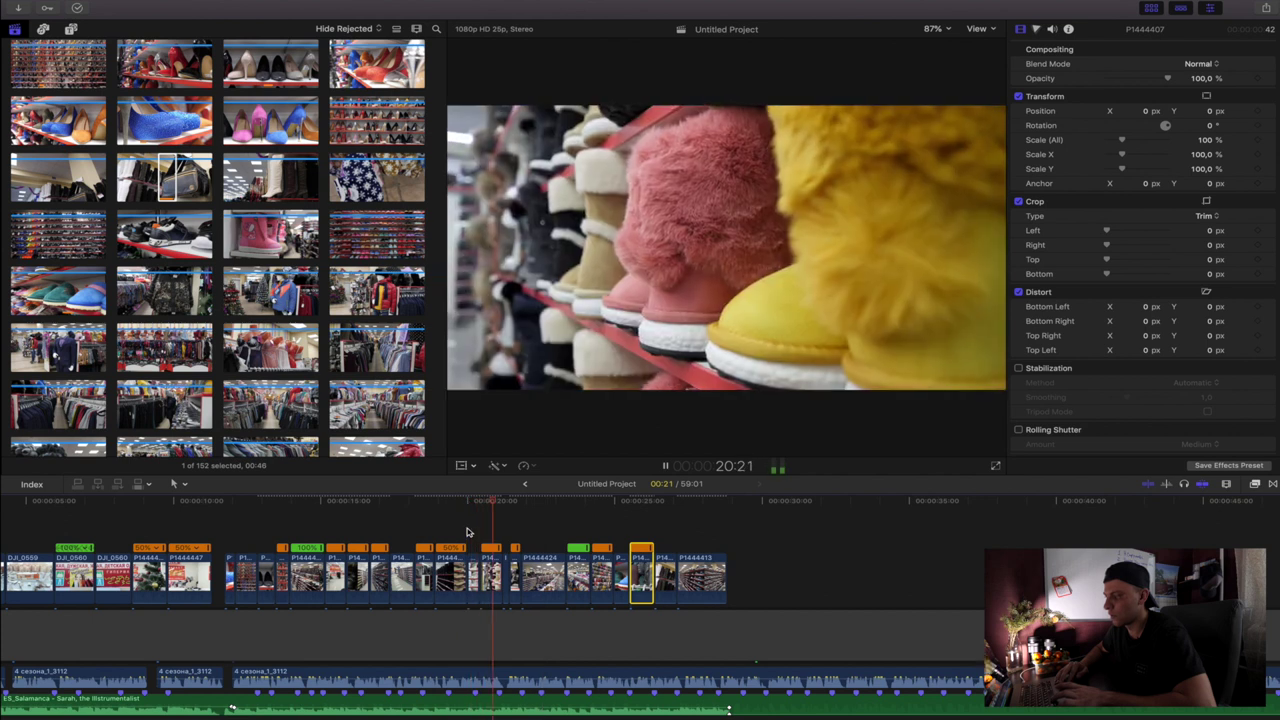
pyautogui.press('space')
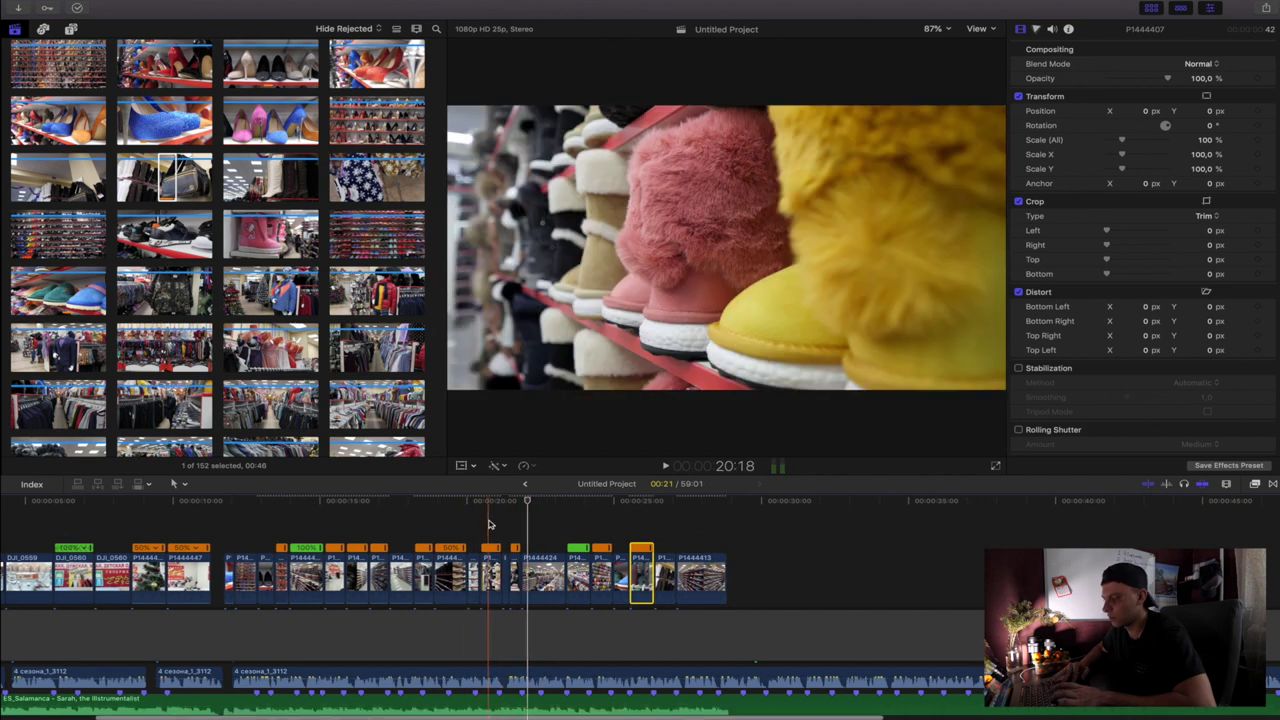
# - Roll the cut between the boot clips P1444372 and P1444373, just before P1444424, two frames later
pyautogui.press('super+equal')
pyautogui.press('super+equal')
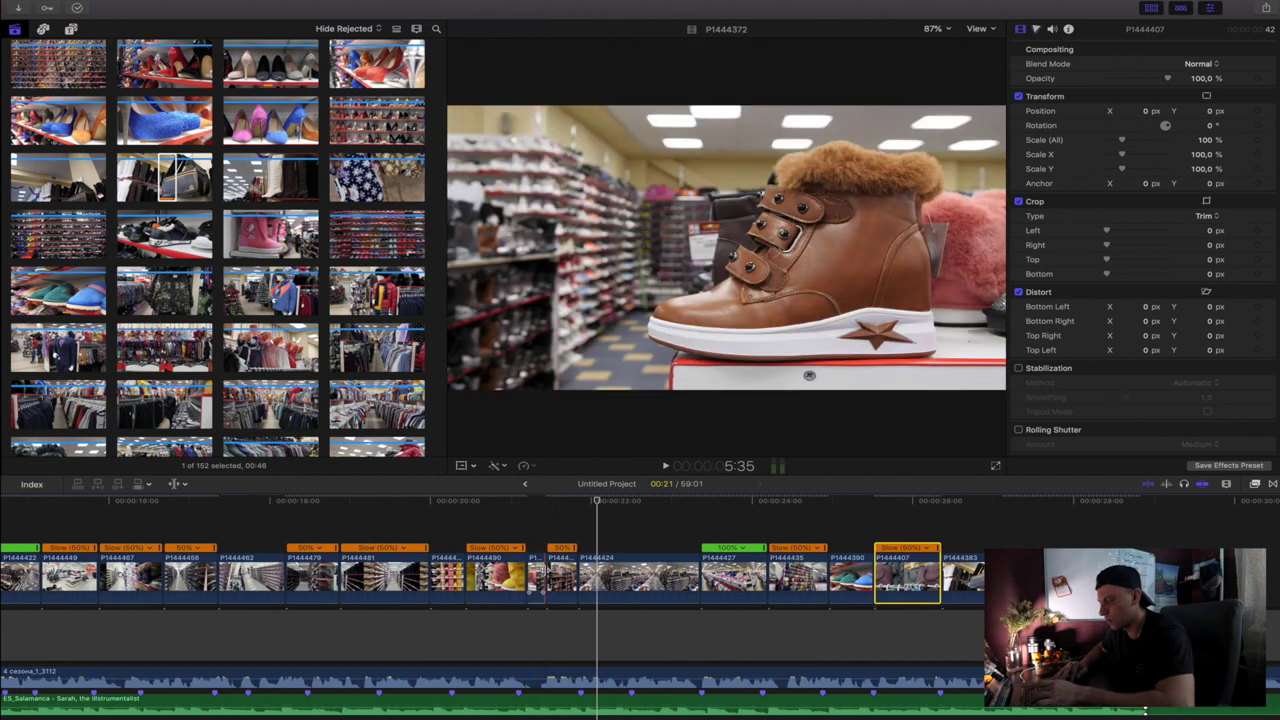
pyautogui.click(545, 578)
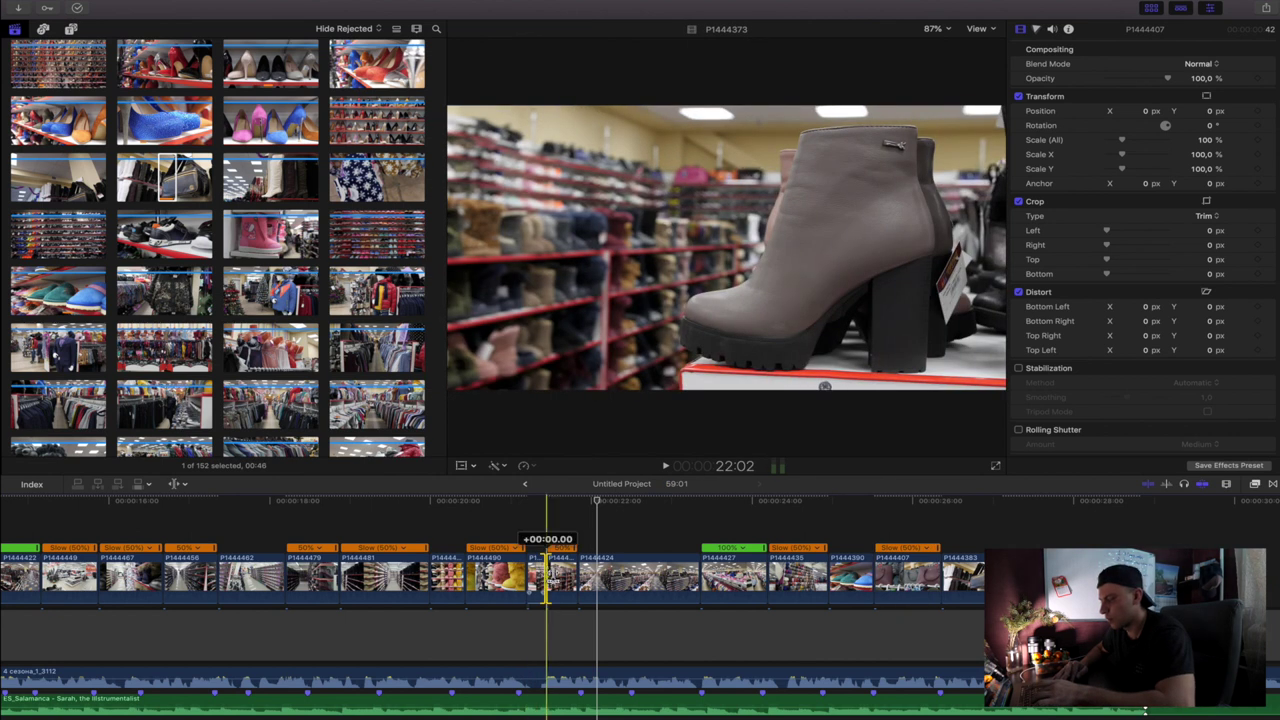
pyautogui.press('.')
pyautogui.press('.')
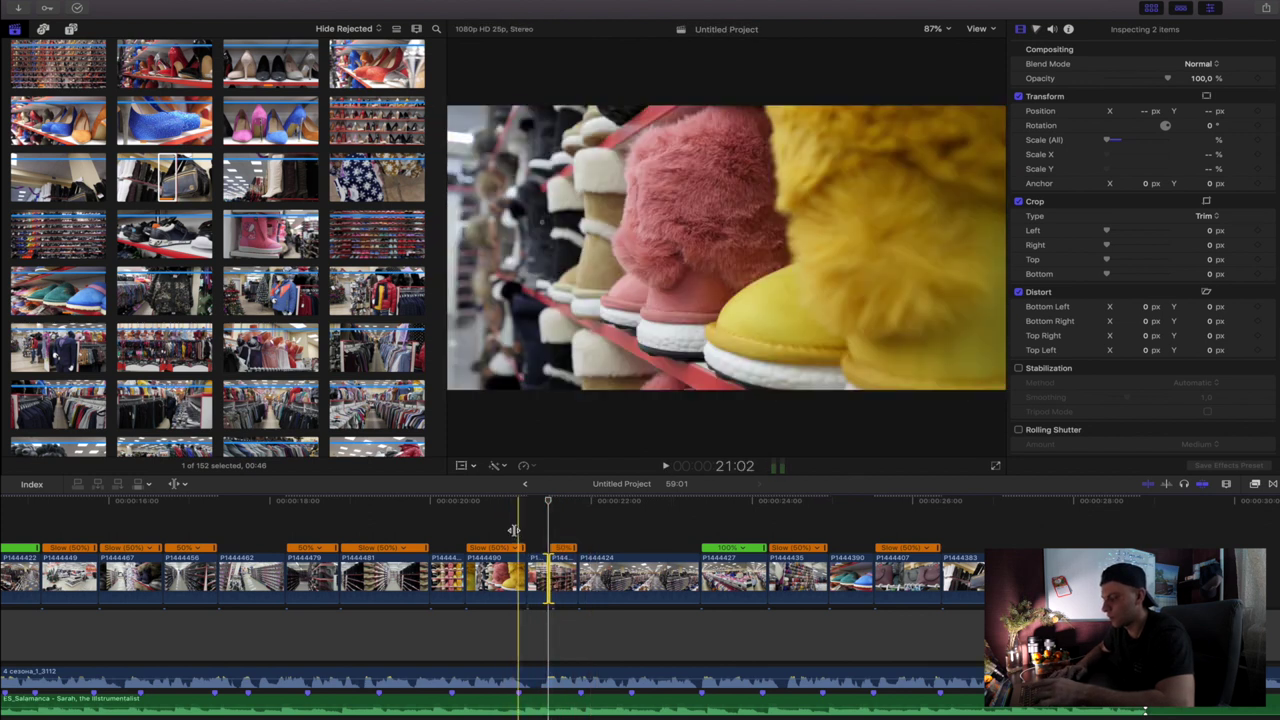
# - Play the sequence from the yellow boots clip P1444490 through the slipper clip P1444390 to check the adjusted cut
pyautogui.press('space')
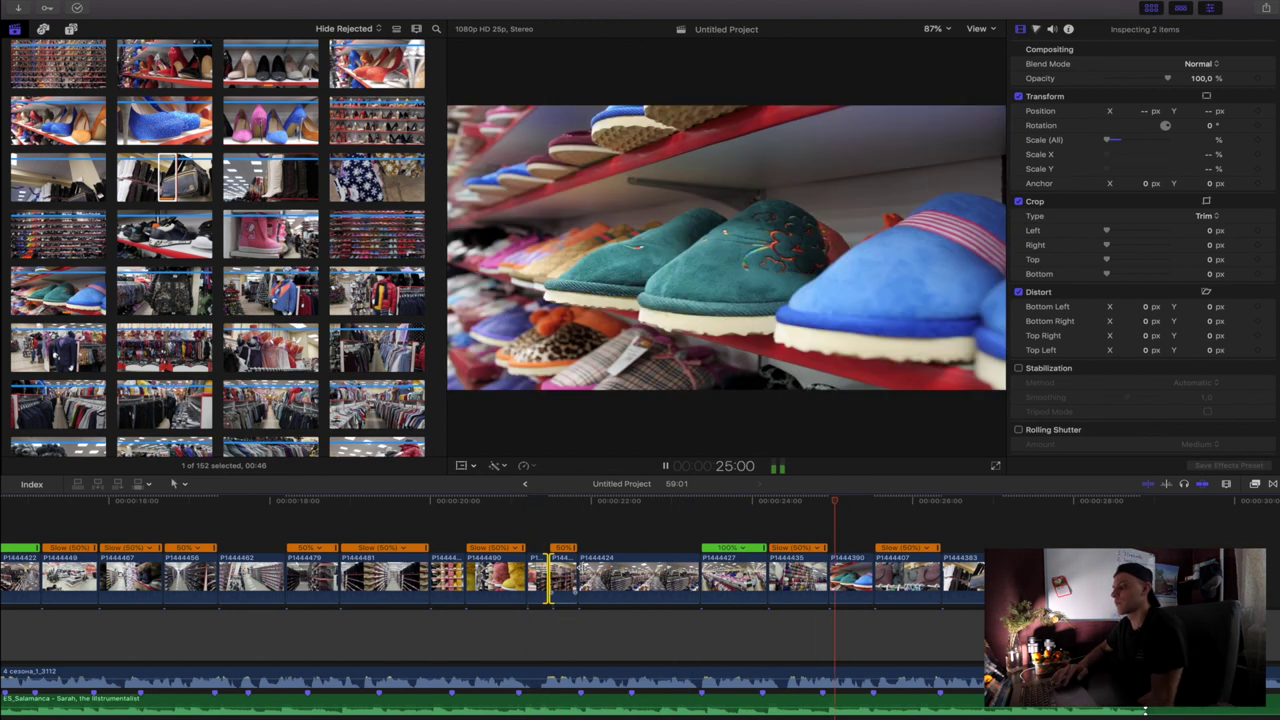
pyautogui.press('space')
pyautogui.hscroll(6, 573, 540)
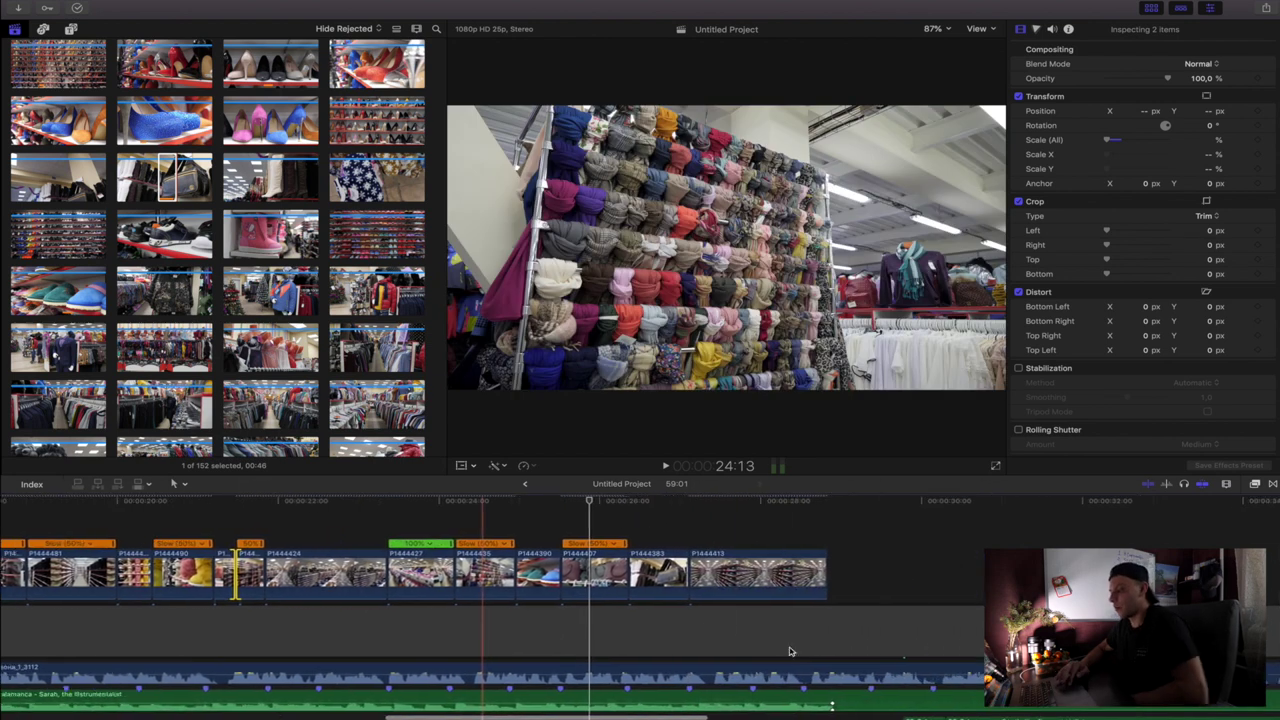
# - Play the closing clips from P1444435 past the shoe aisle clip P1444413 to check the cuts and the remaining voice-over
pyautogui.press('space')
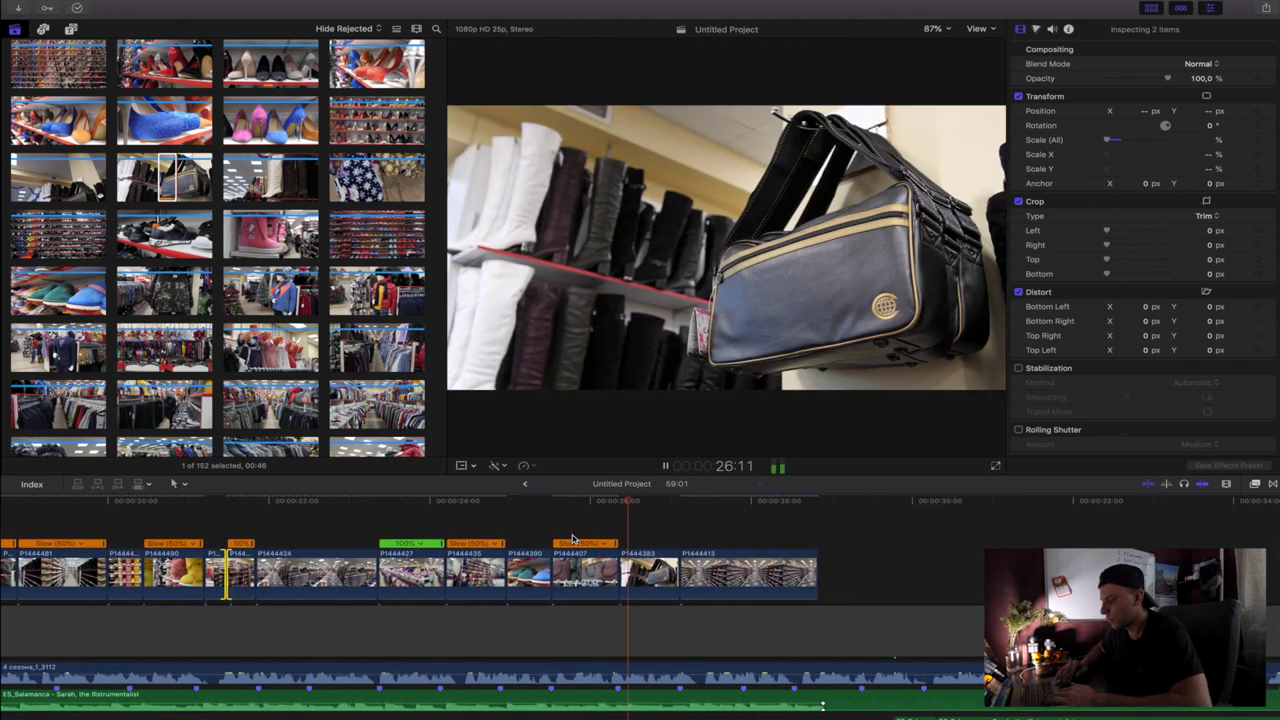
pyautogui.scroll(-3, 519, 582)
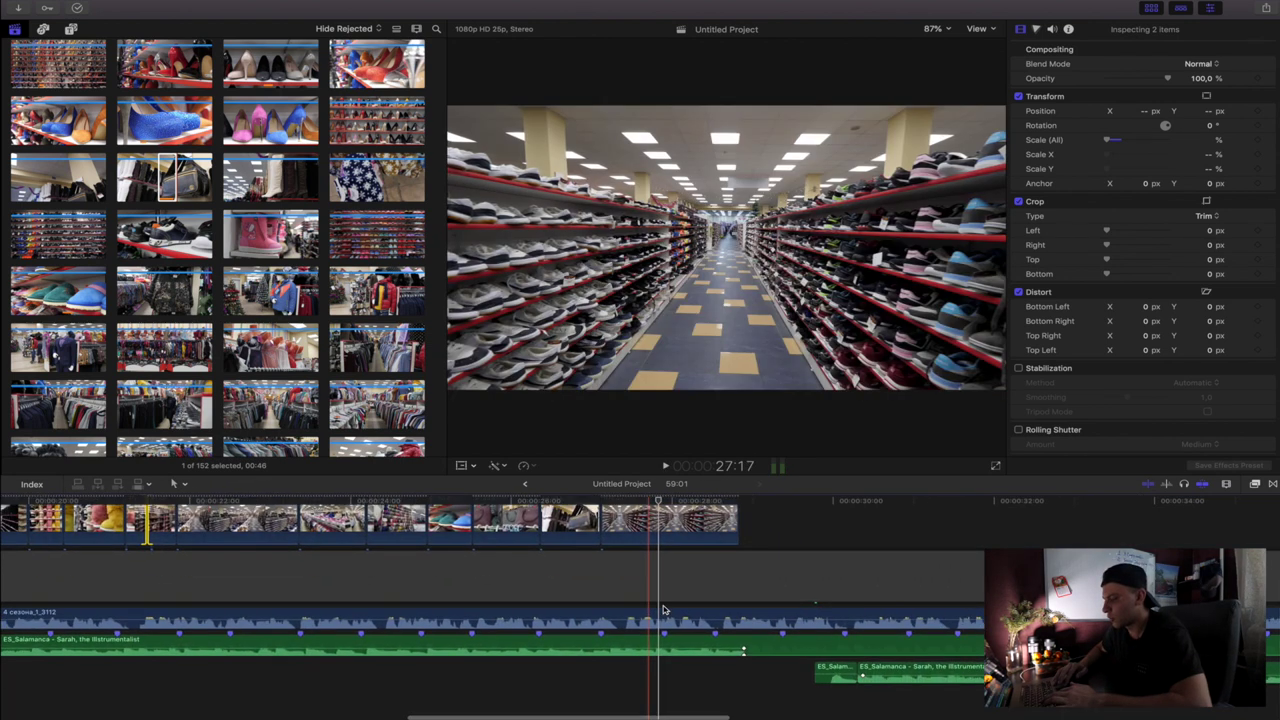
pyautogui.click(519, 582)
pyautogui.press('space')
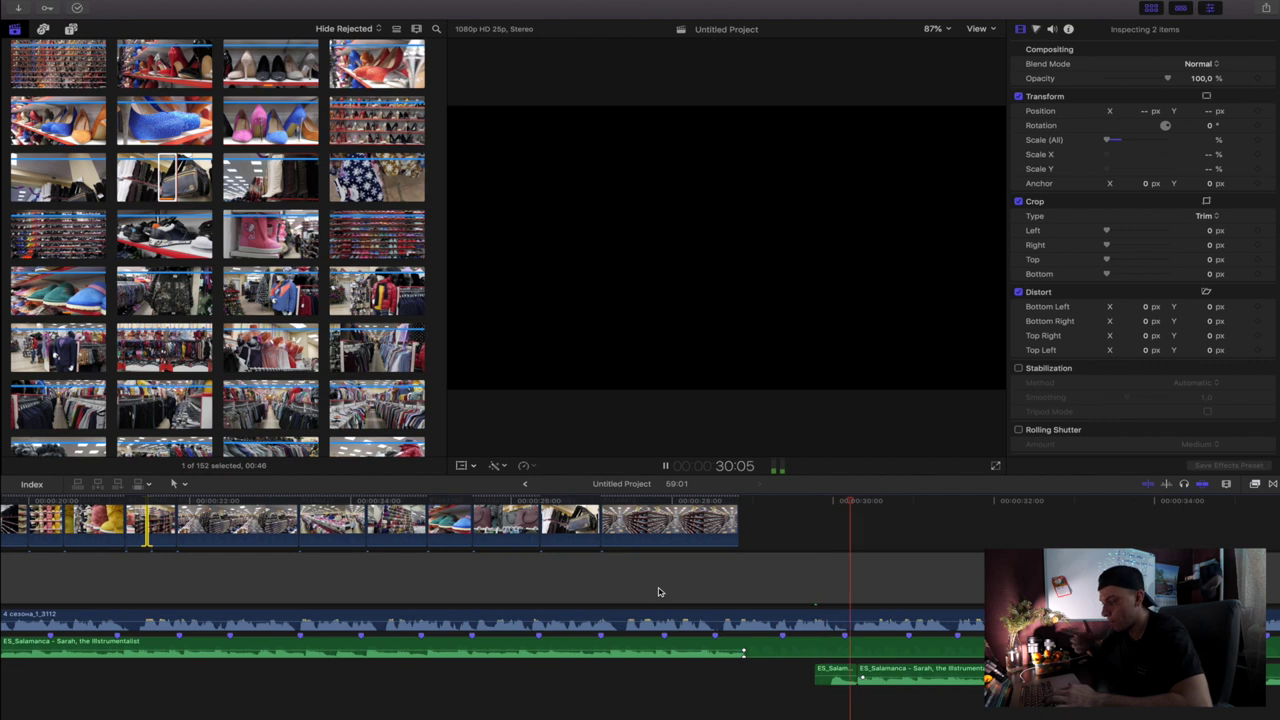
pyautogui.press('space')
pyautogui.scroll(3, 659, 592)
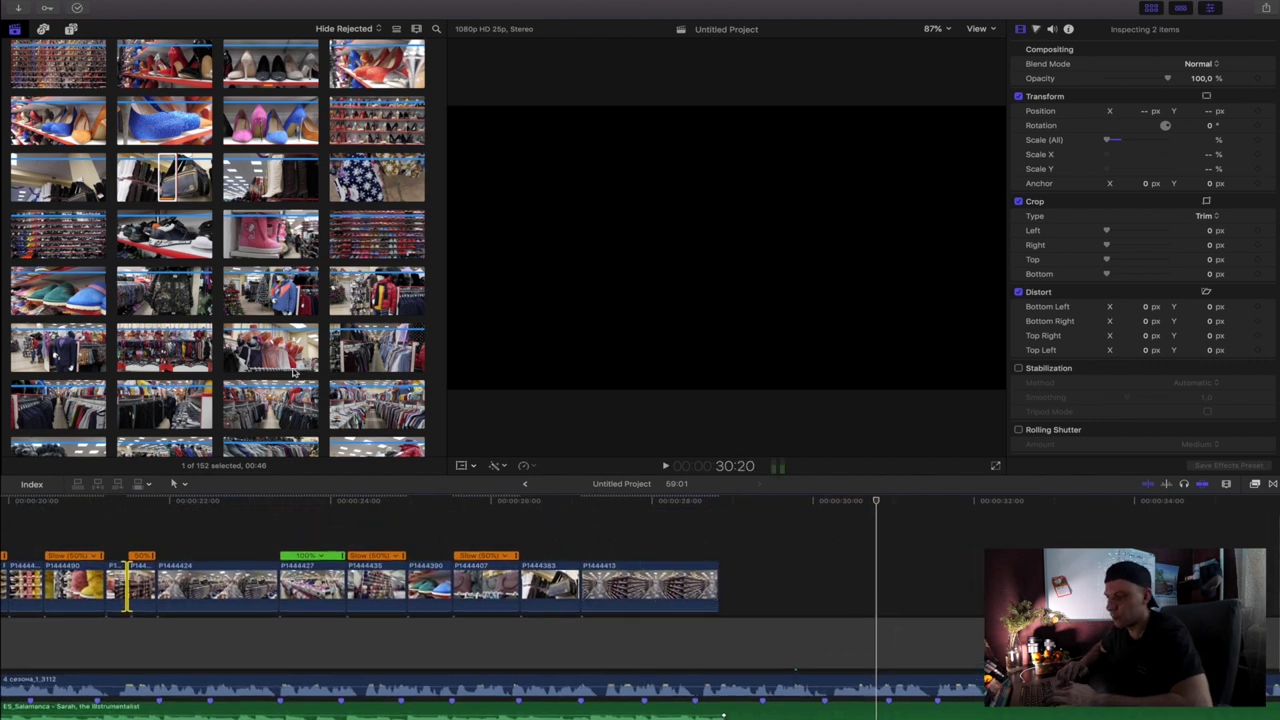
# - Straighten the shoe aisle clip P1444413 with a 2° rotation and scale it to 109%
pyautogui.scroll(-5, 295, 372)
pyautogui.click(662, 585)
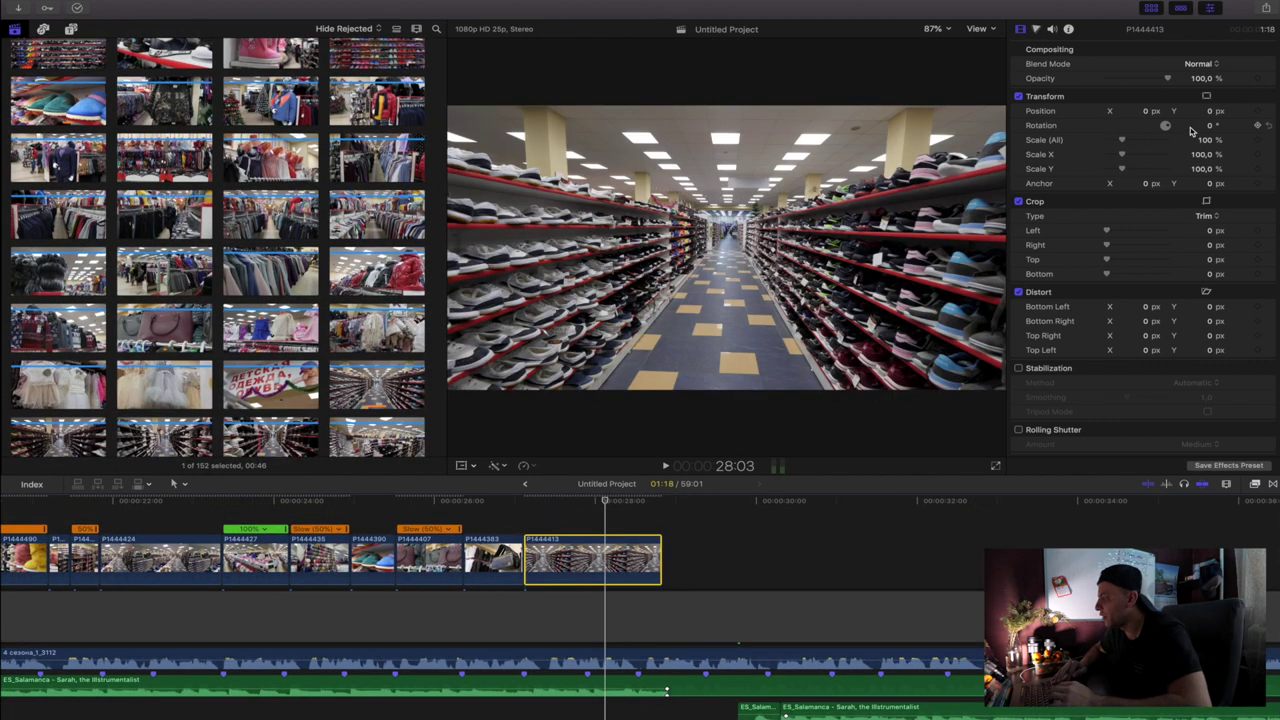
pyautogui.click(1208, 126)
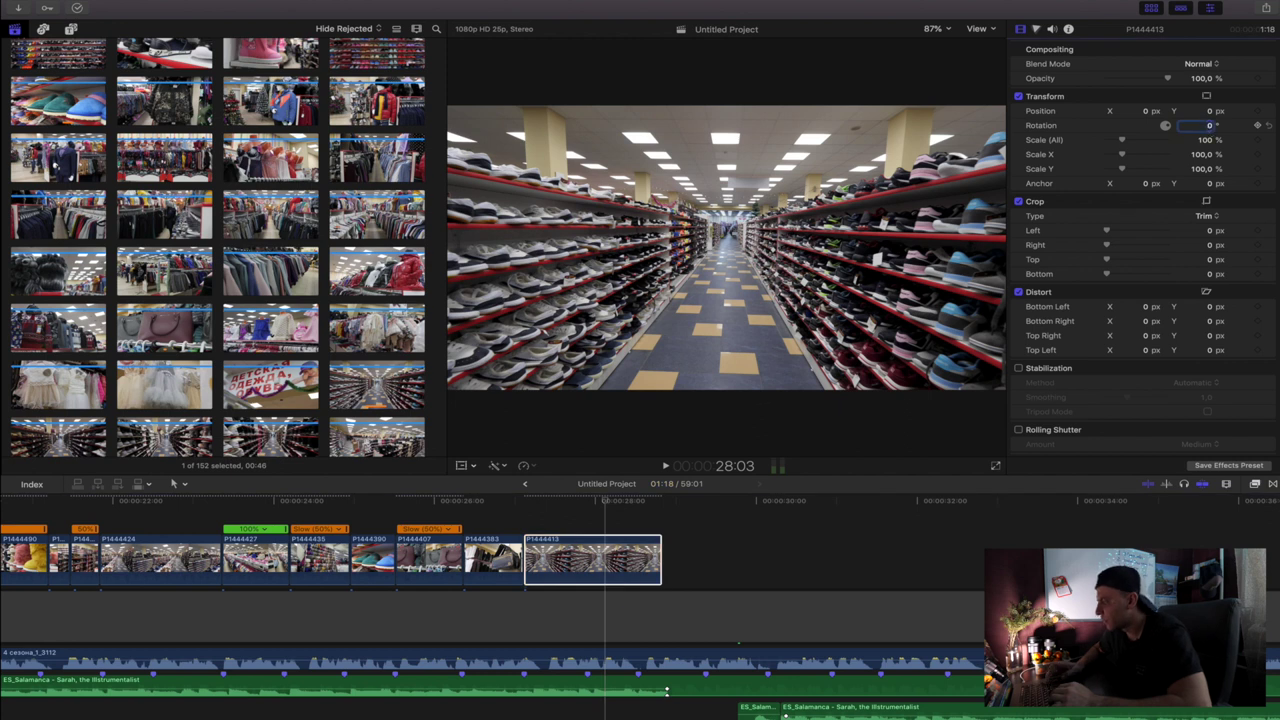
pyautogui.write('1')
pyautogui.press('Return')
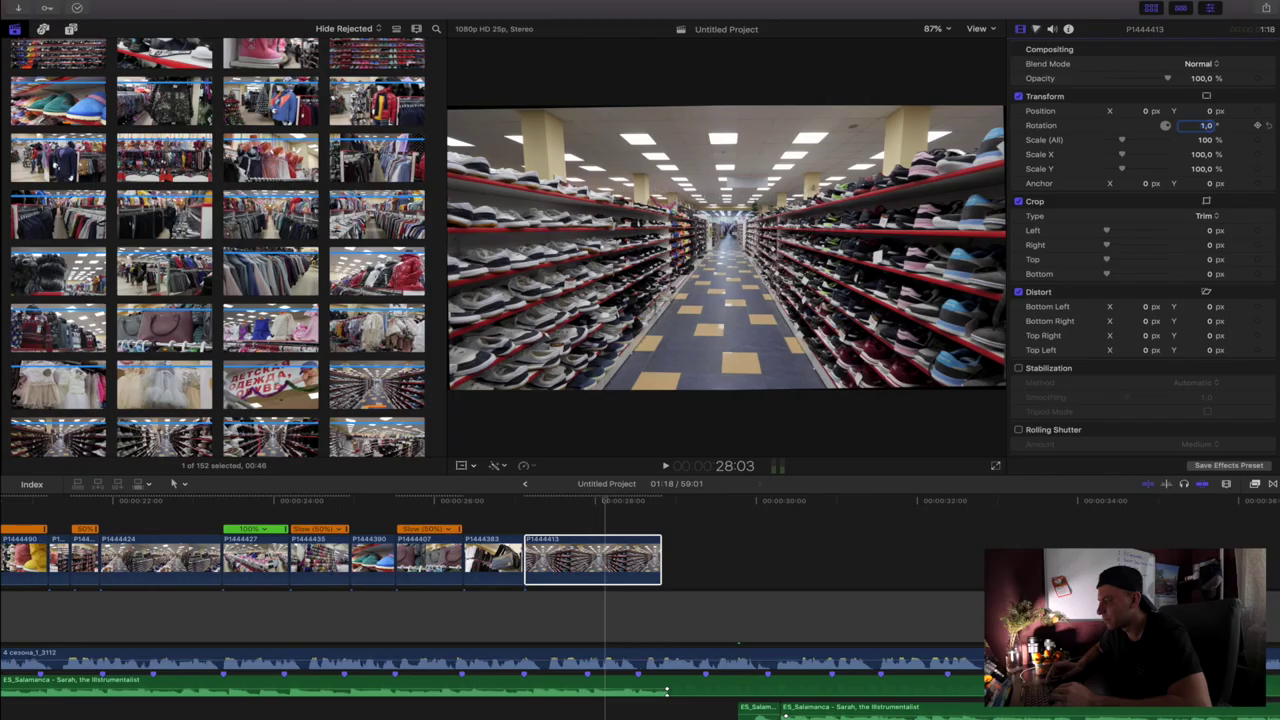
pyautogui.write('2')
pyautogui.press('Return')
# - Show the horizon overlay and reframe the shoe aisle clip P1444413 with 1° rotation, 117% scale and a Y position of 27.8 px
pyautogui.click(986, 31)
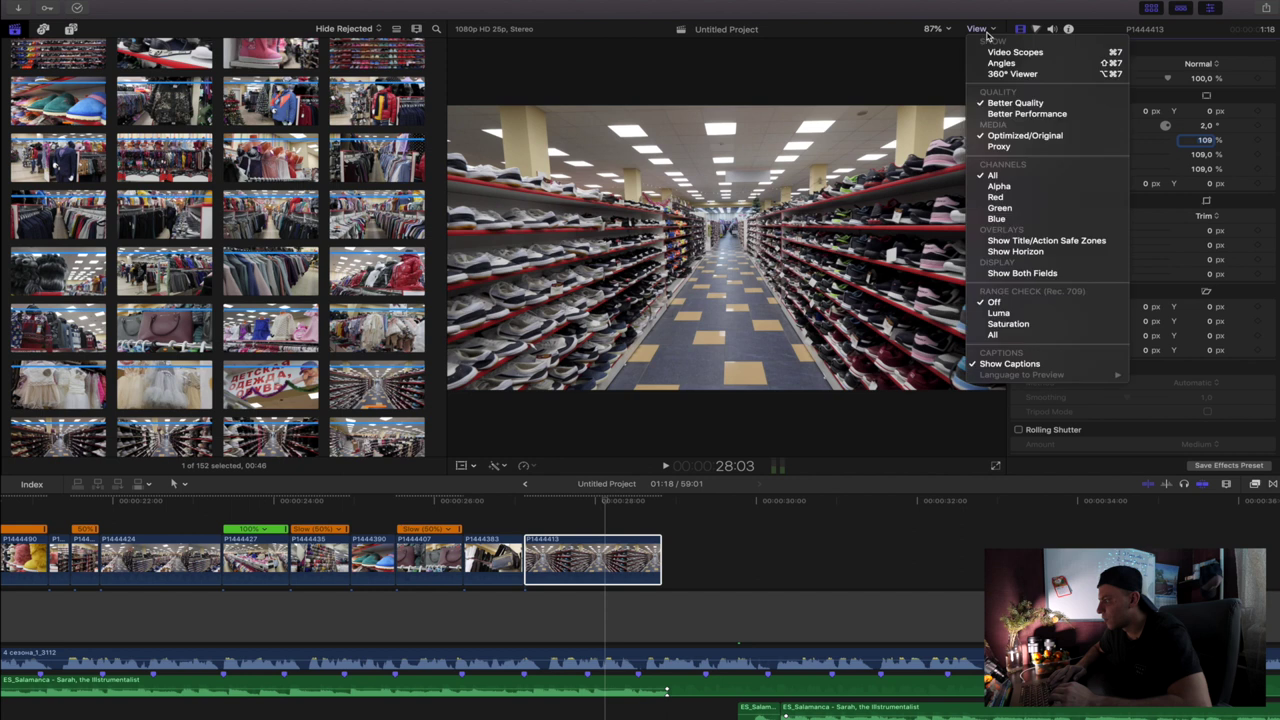
pyautogui.click(1025, 256)
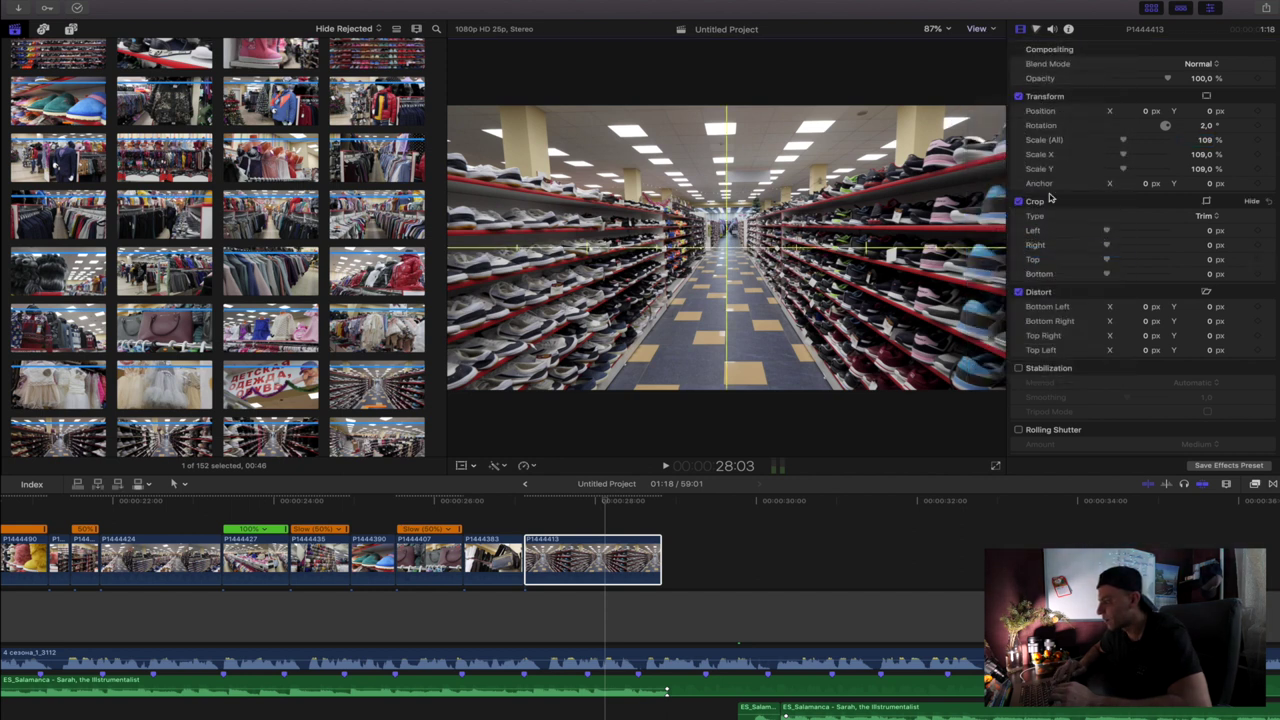
pyautogui.click(463, 466)
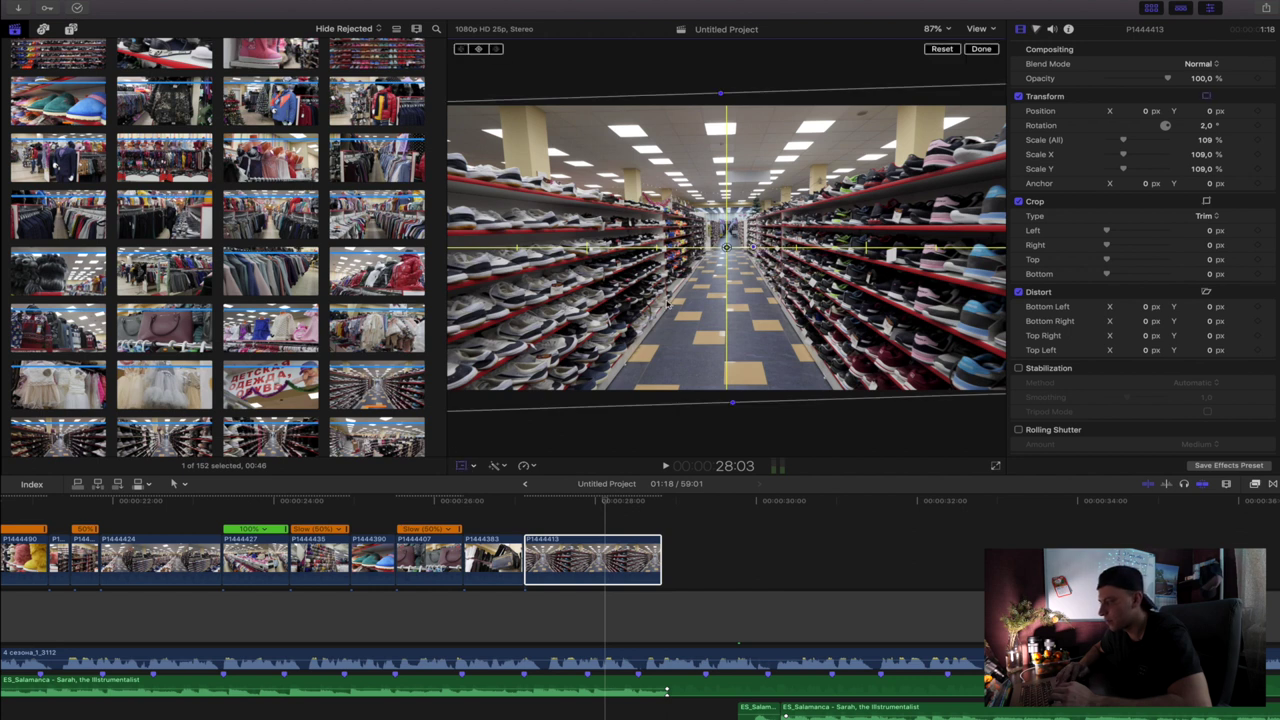
pyautogui.moveTo(727, 247); pyautogui.dragTo(727, 247)
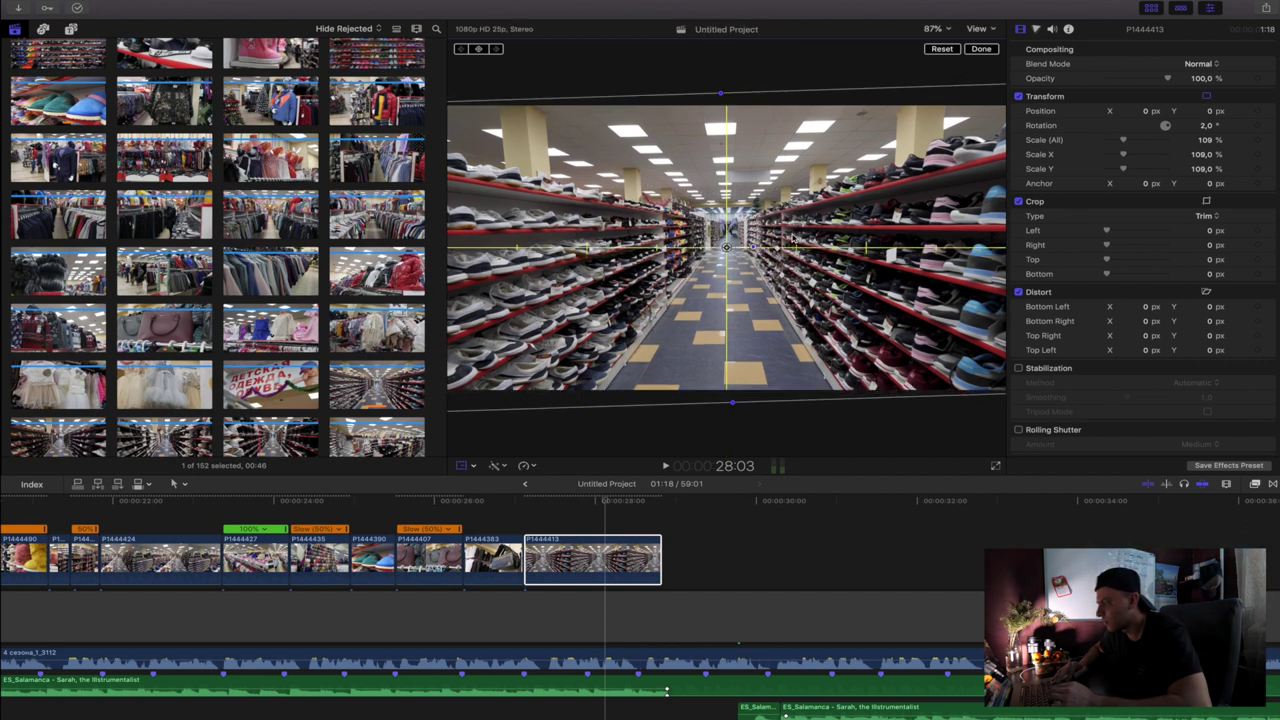
pyautogui.click(1208, 125)
pyautogui.press('Down')
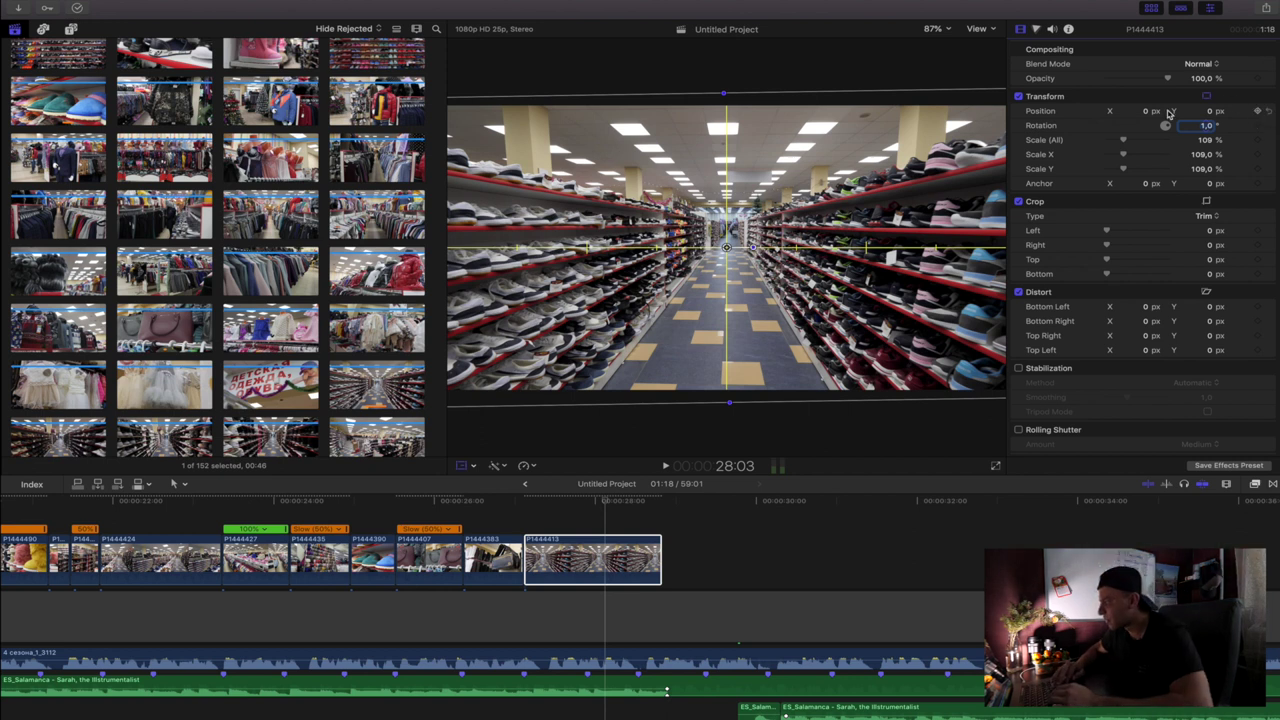
pyautogui.moveTo(1124, 139); pyautogui.dragTo(1125, 139)
pyautogui.click(727, 248)
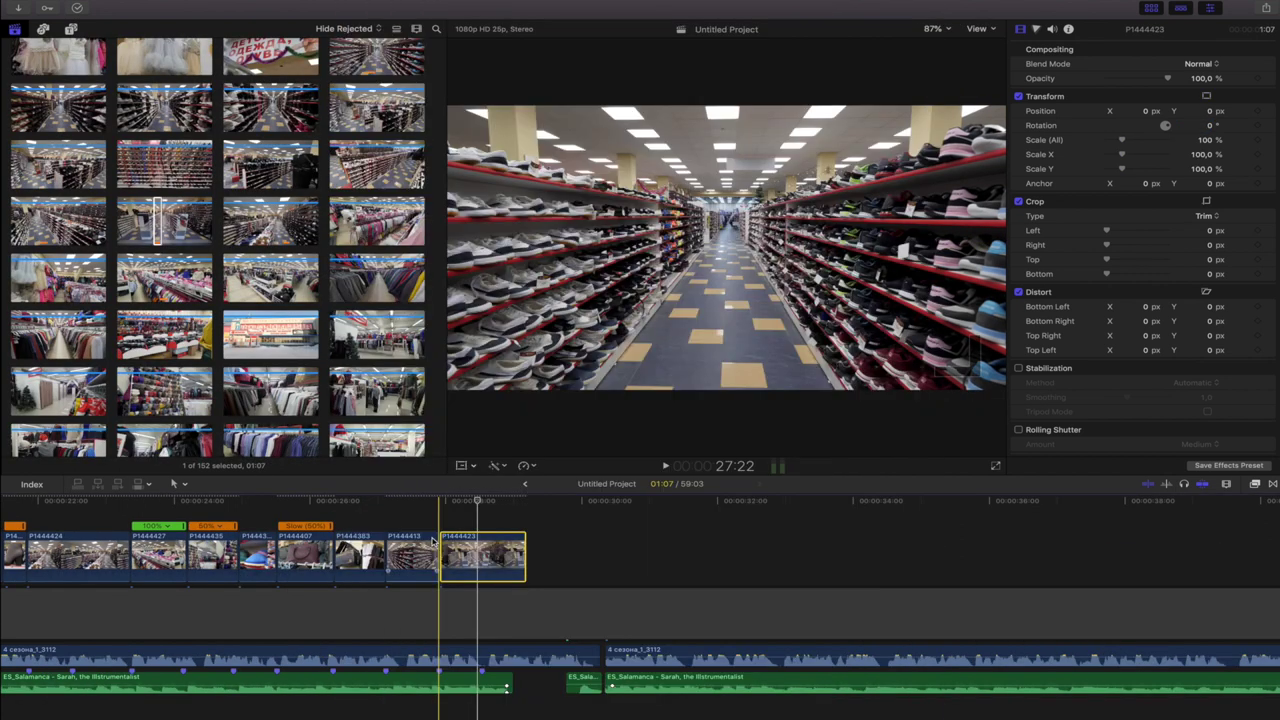
# - Compare the frames on both sides of the cut between the shoe aisle clips P1444413 and P1444423
pyautogui.press('Right')
pyautogui.press('Left')
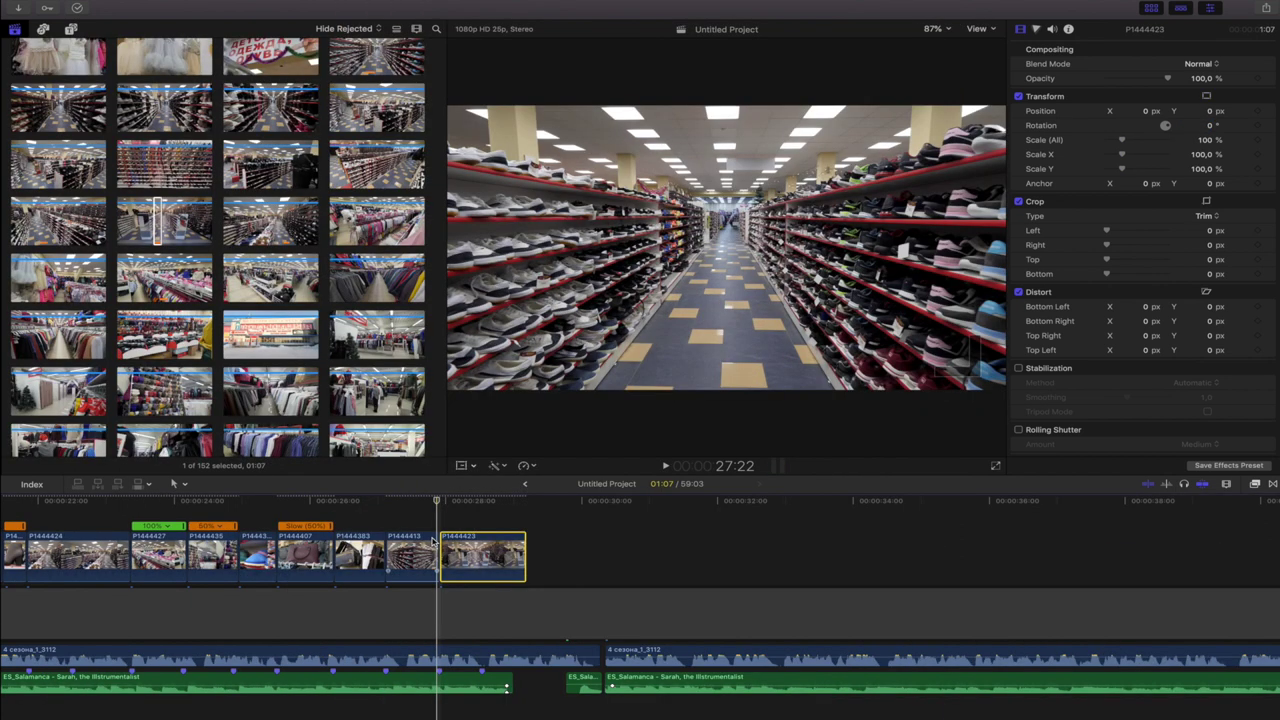
pyautogui.press('Right')
pyautogui.press('Left')
pyautogui.press('Right')
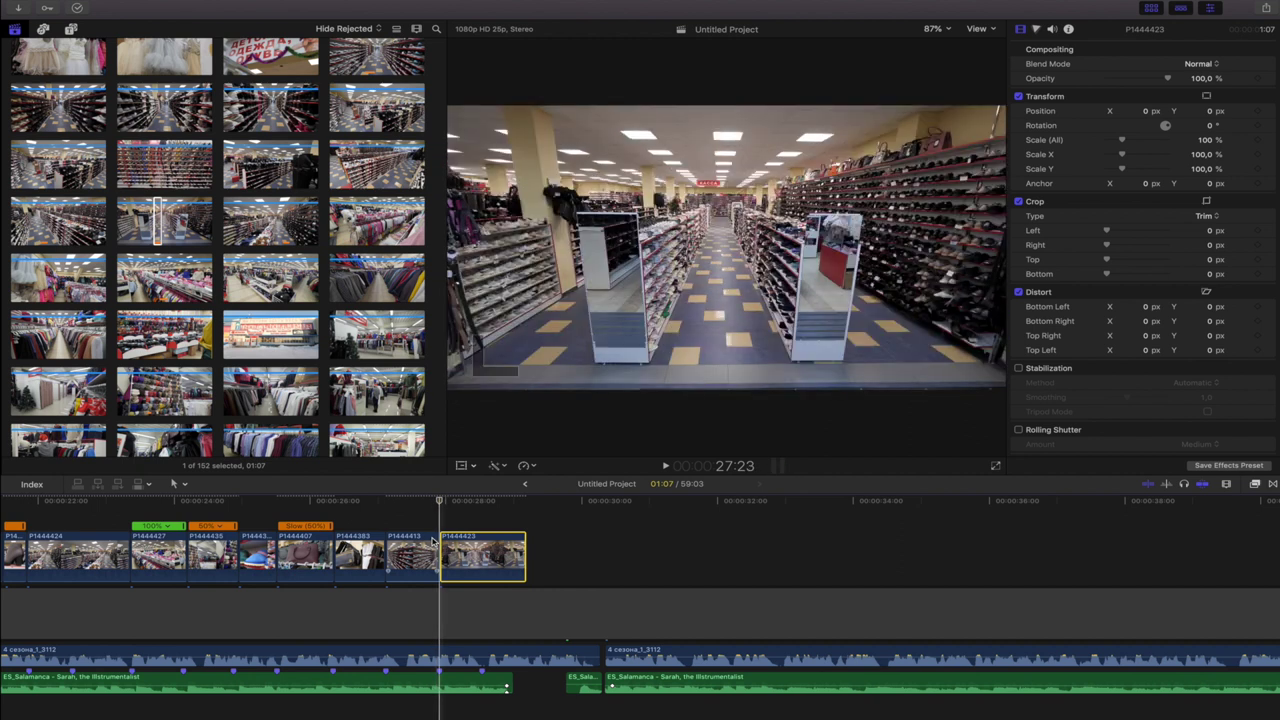
pyautogui.press('Left')
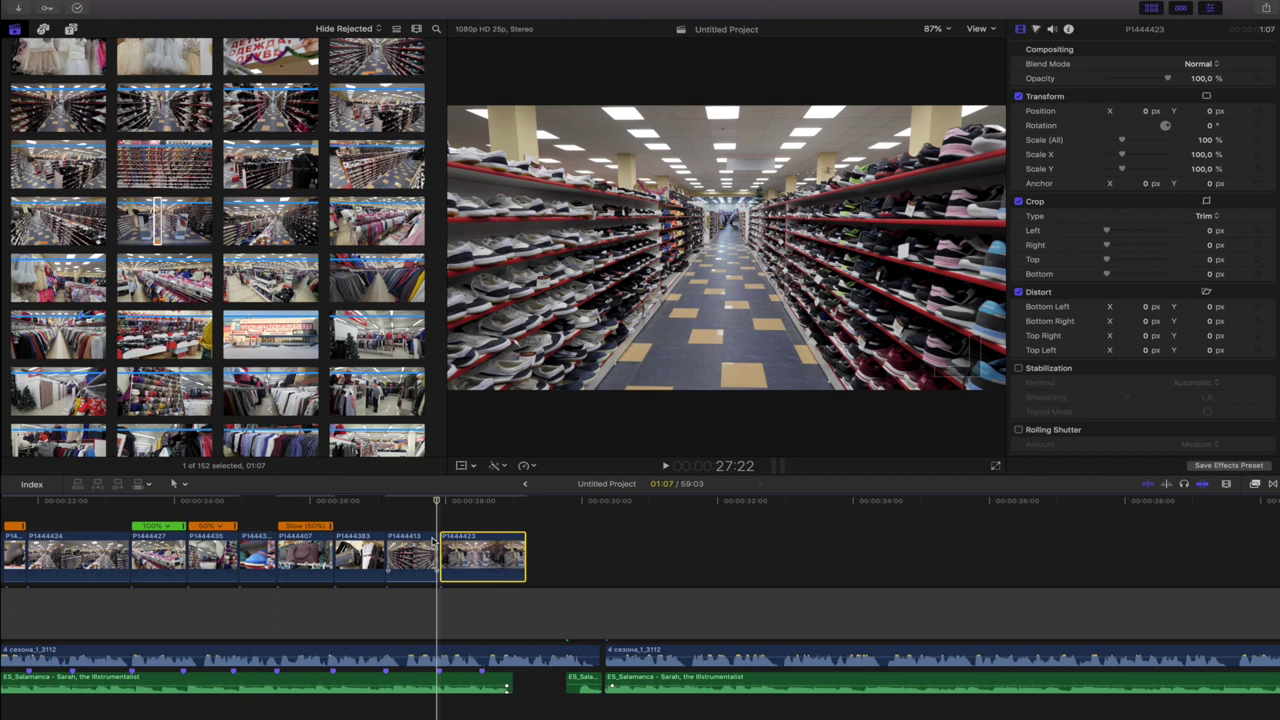
pyautogui.press('Right')
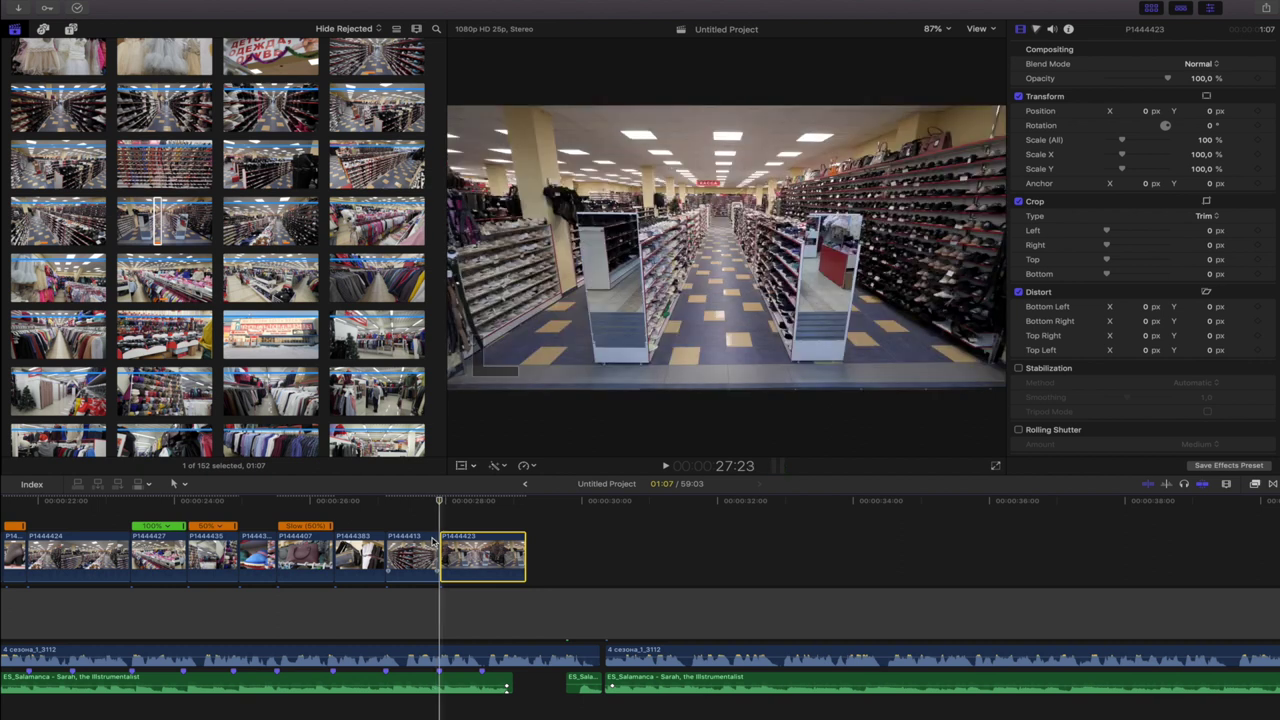
pyautogui.press('Left')
pyautogui.press('Right')
# - Delete the store clip P1444423 that follows P1444413 at the end of the sequence
pyautogui.click(430, 527)
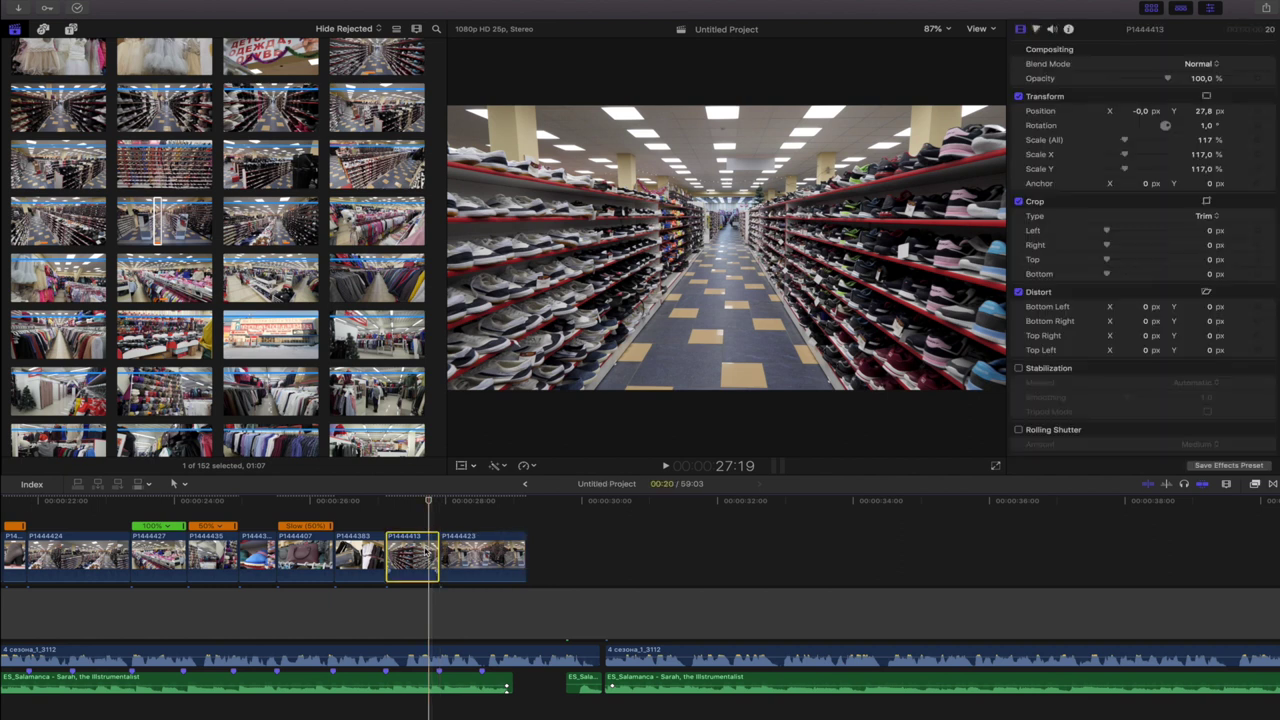
pyautogui.press('Delete')
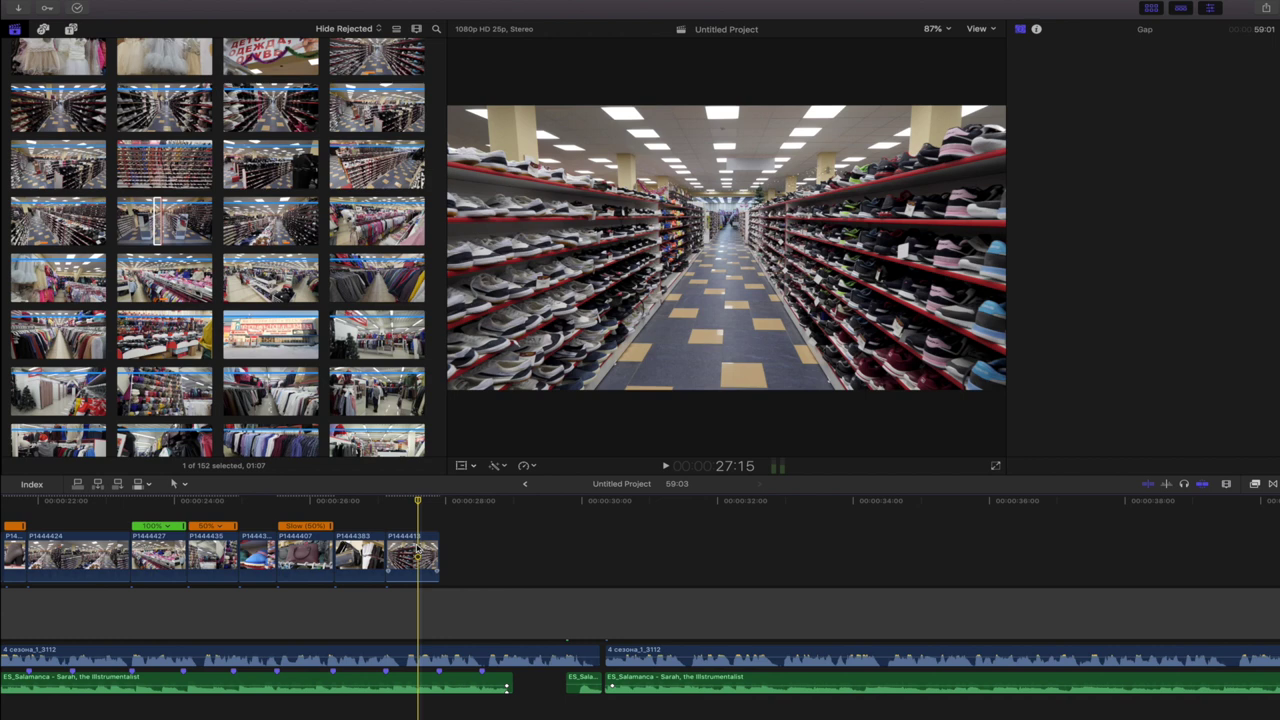
pyautogui.click(417, 548)
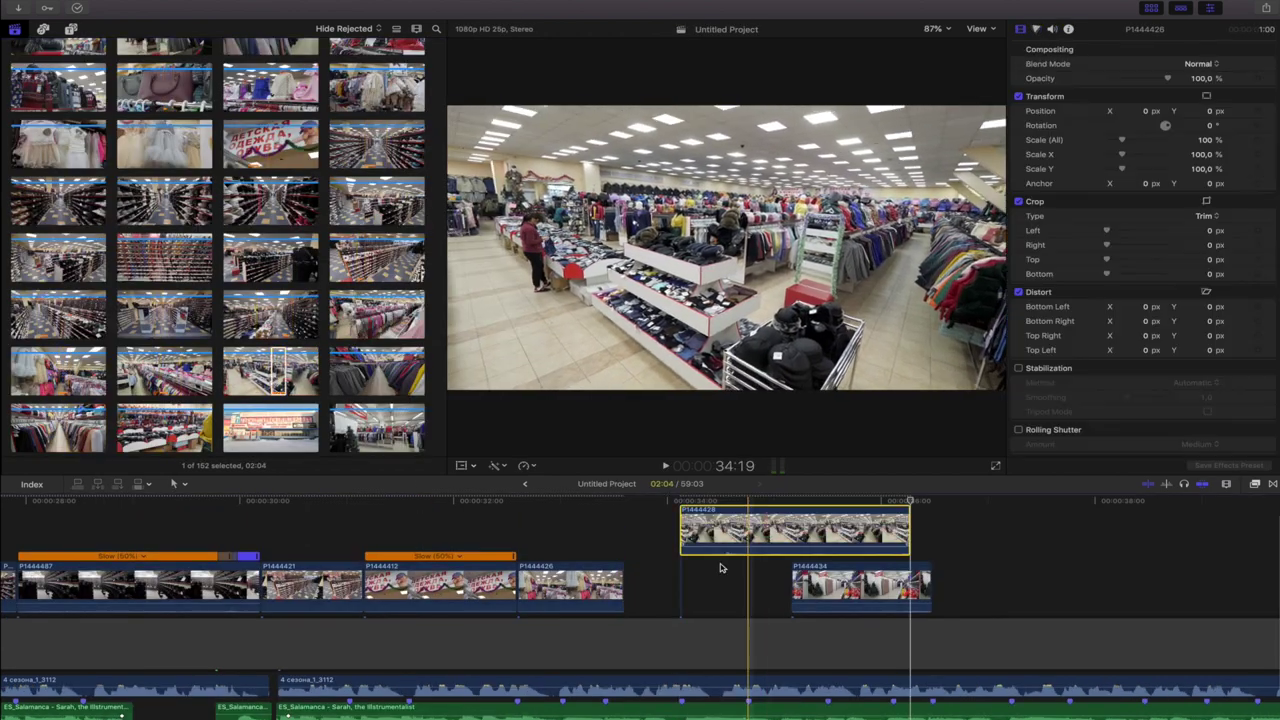
# - Trim clip P1444428, place it directly after P1444426, and move the fitting-room clip P1444434 up against it
pyautogui.hotkey('alt', ']')
pyautogui.moveTo(656, 585); pyautogui.dragTo(693, 585)
pyautogui.press('t')
pyautogui.moveTo(818, 585); pyautogui.dragTo(720, 585)
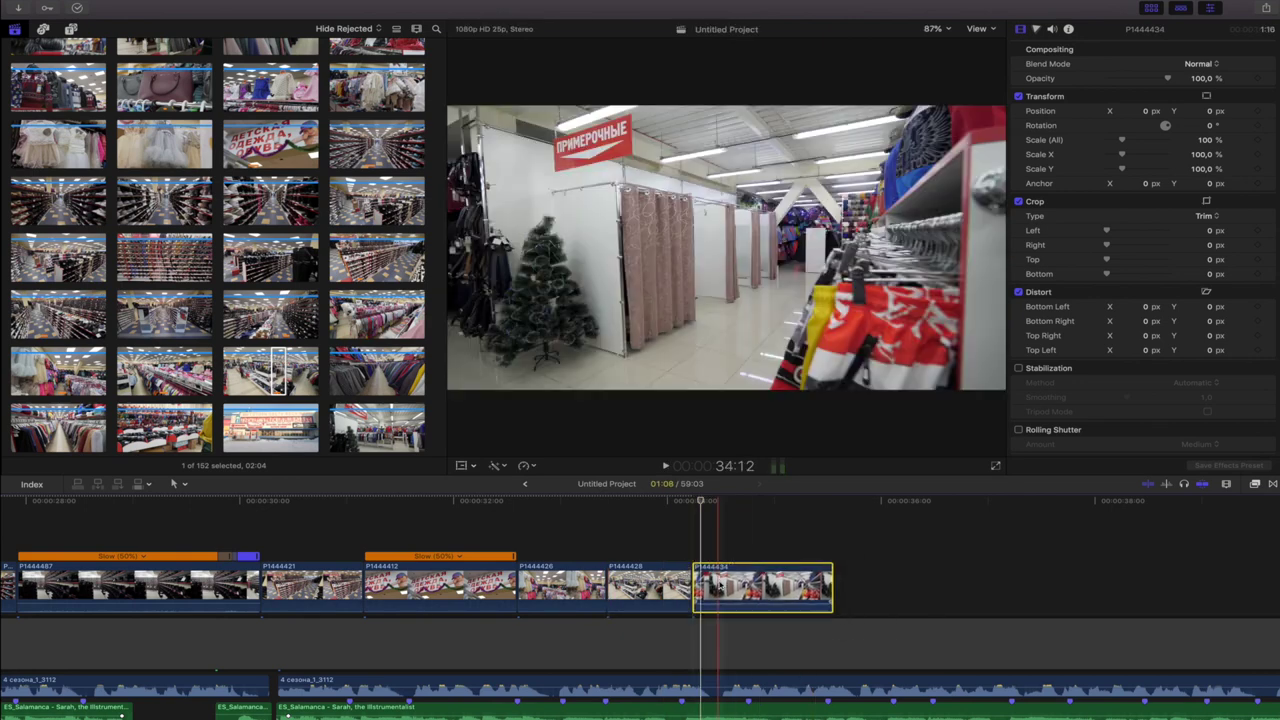
pyautogui.press('space')
pyautogui.press('space')
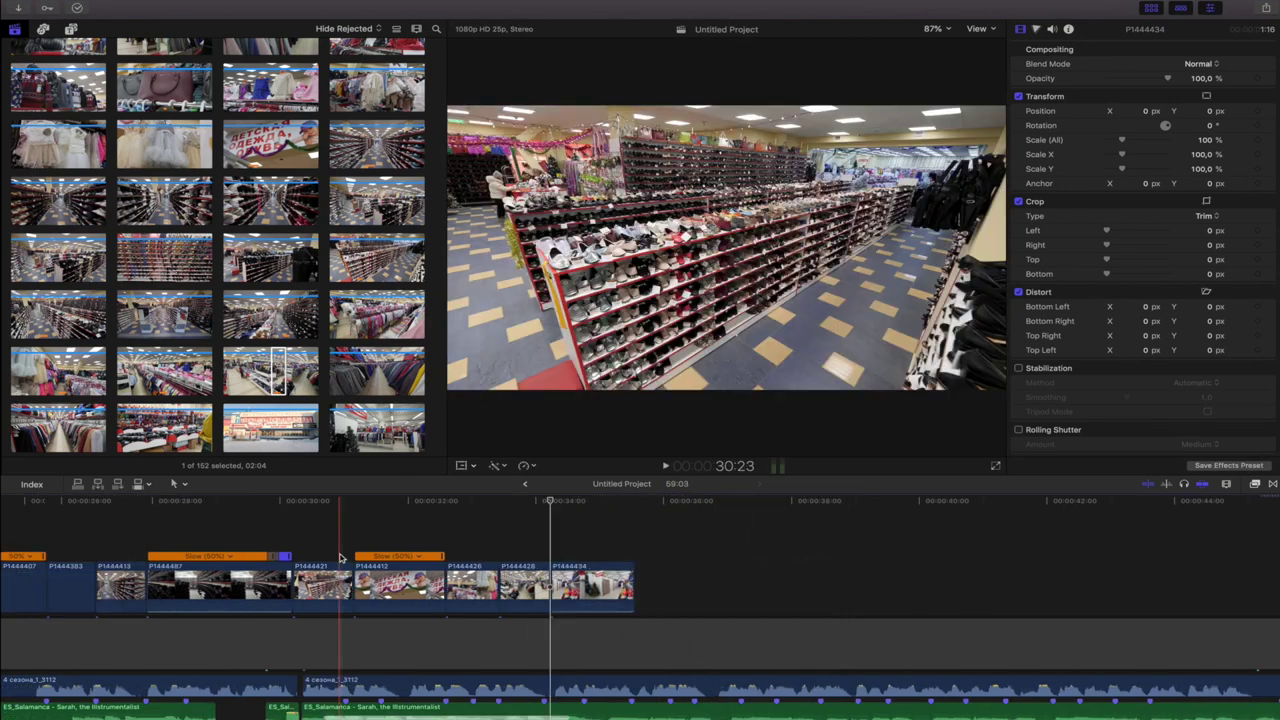
# - Shorten the slowed children's sign clip P1444412 by 10 frames and shift the clips behind it to close the gap
pyautogui.press('space')
pyautogui.moveTo(445, 585); pyautogui.dragTo(420, 585)
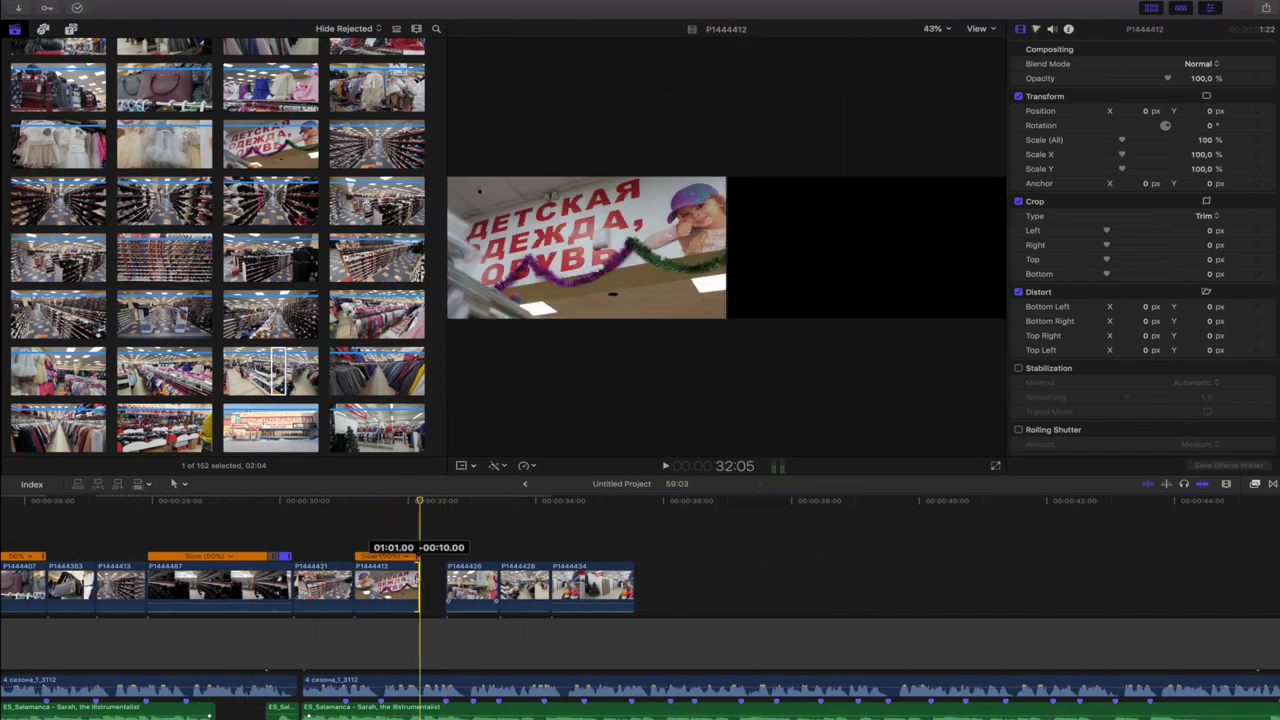
pyautogui.moveTo(630, 540); pyautogui.dragTo(440, 590)
pyautogui.press('space')
# - Append the children's clothing clip P1444427 and reframe it to 136% scale at position X -7.4, Y 162.8 px
pyautogui.press('space')
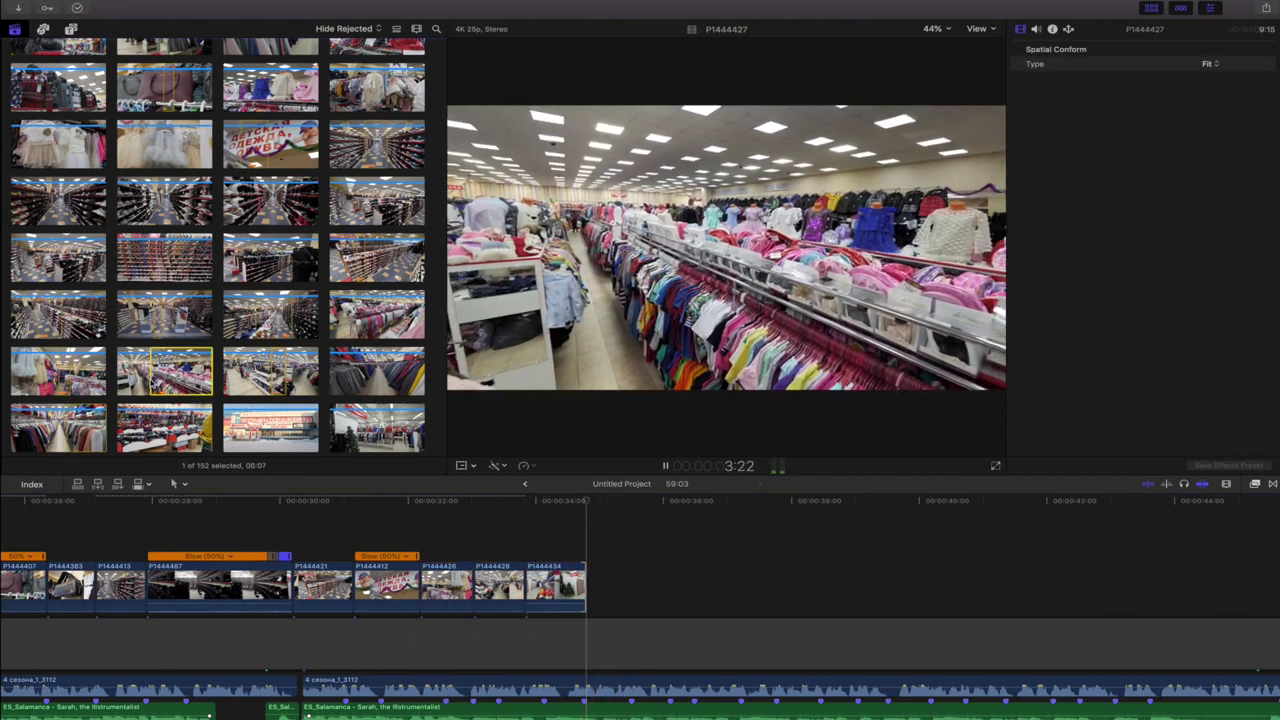
pyautogui.press('e')
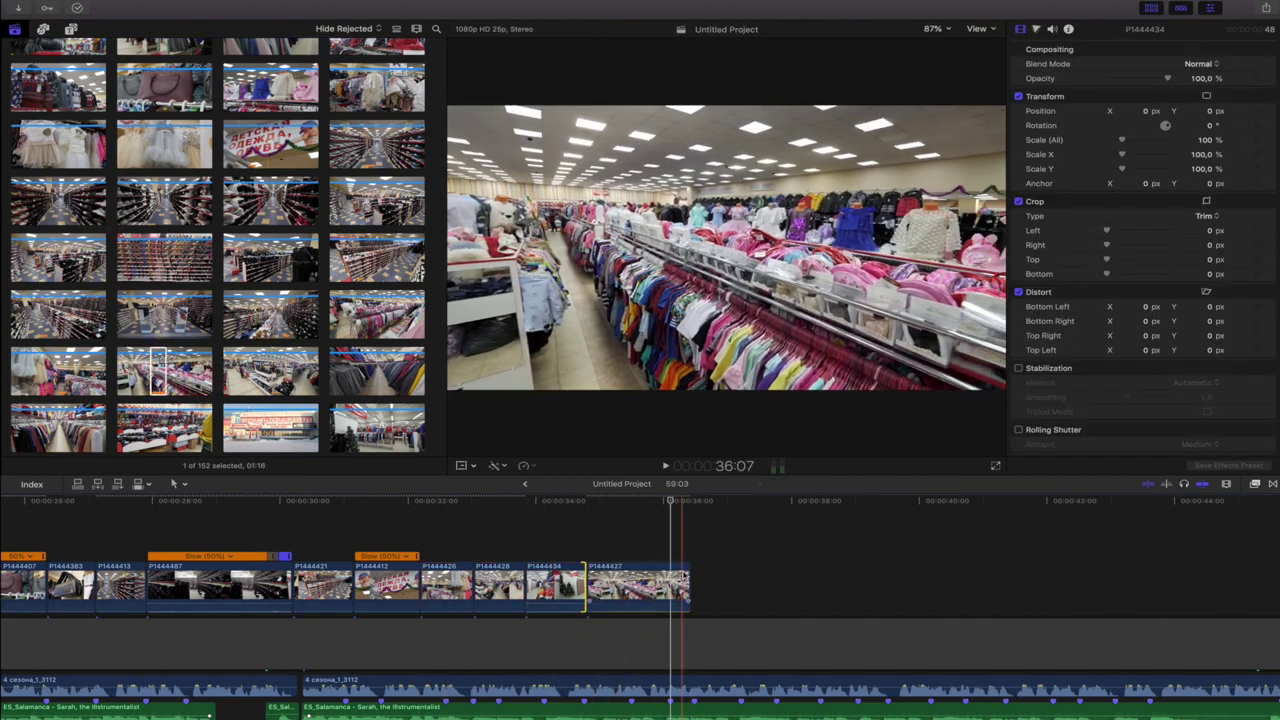
pyautogui.click(631, 585)
pyautogui.moveTo(1122, 140); pyautogui.dragTo(1127, 140)
pyautogui.hotkey('shift', 't')
pyautogui.moveTo(726, 247); pyautogui.dragTo(724, 205)
pyautogui.hotkey('shift', 't')
pyautogui.press('space')
pyautogui.press('space')
# - Append a 1:02 range from the start of the clothing aisle clip P1444430 and slow it to 50%
pyautogui.click(376, 381)
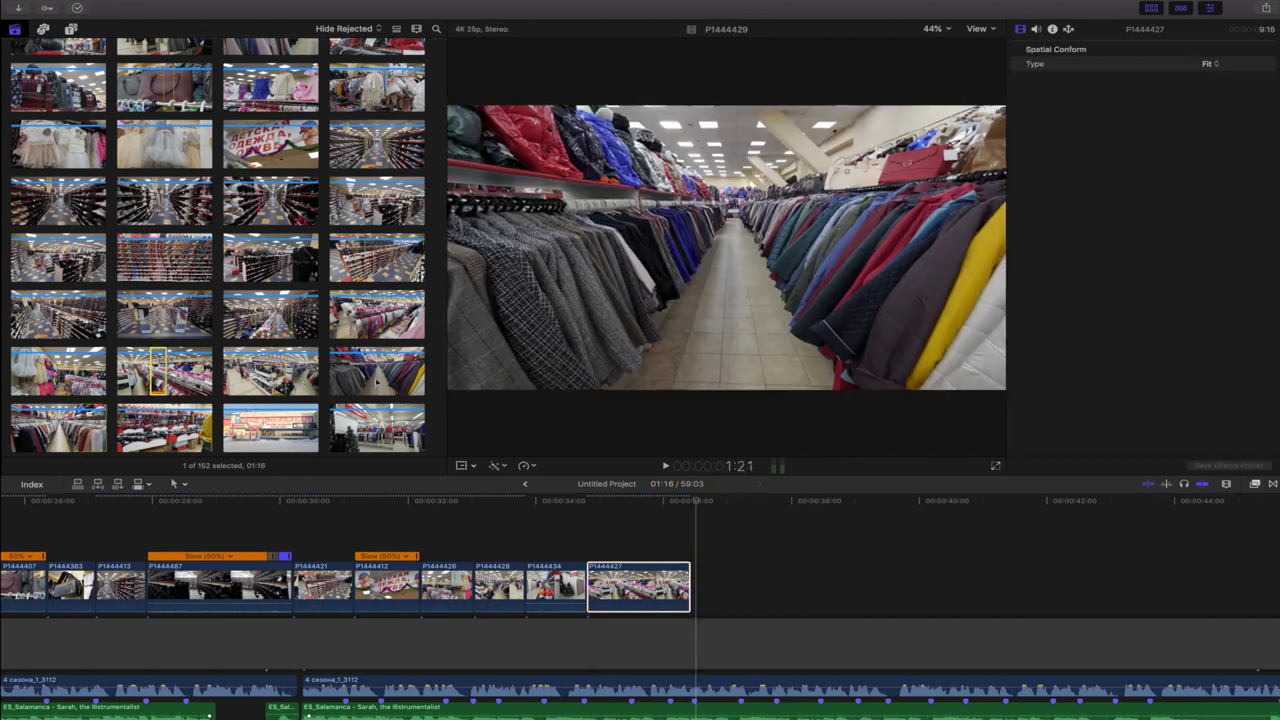
pyautogui.moveTo(15, 437); pyautogui.dragTo(34, 437)
pyautogui.press('e')
pyautogui.click(717, 590)
pyautogui.hotkey('shift', '2')
pyautogui.press('space')
# - Lay a piece of P1444427 above the start of P1444430 and blade its beginning into two-frame pieces
pyautogui.hotkey('alt', ']')
pyautogui.moveTo(650, 585); pyautogui.dragTo(668, 525)
pyautogui.hotkey('alt', '[')
pyautogui.press('super+=')
pyautogui.press('super+b')
pyautogui.press('super+b')
pyautogui.press('super+b')
pyautogui.press('super+b')
pyautogui.press('super+b')
pyautogui.press('super+b')
pyautogui.press('super+b')
pyautogui.press('super+b')
pyautogui.press('super+b')
pyautogui.press('super+b')
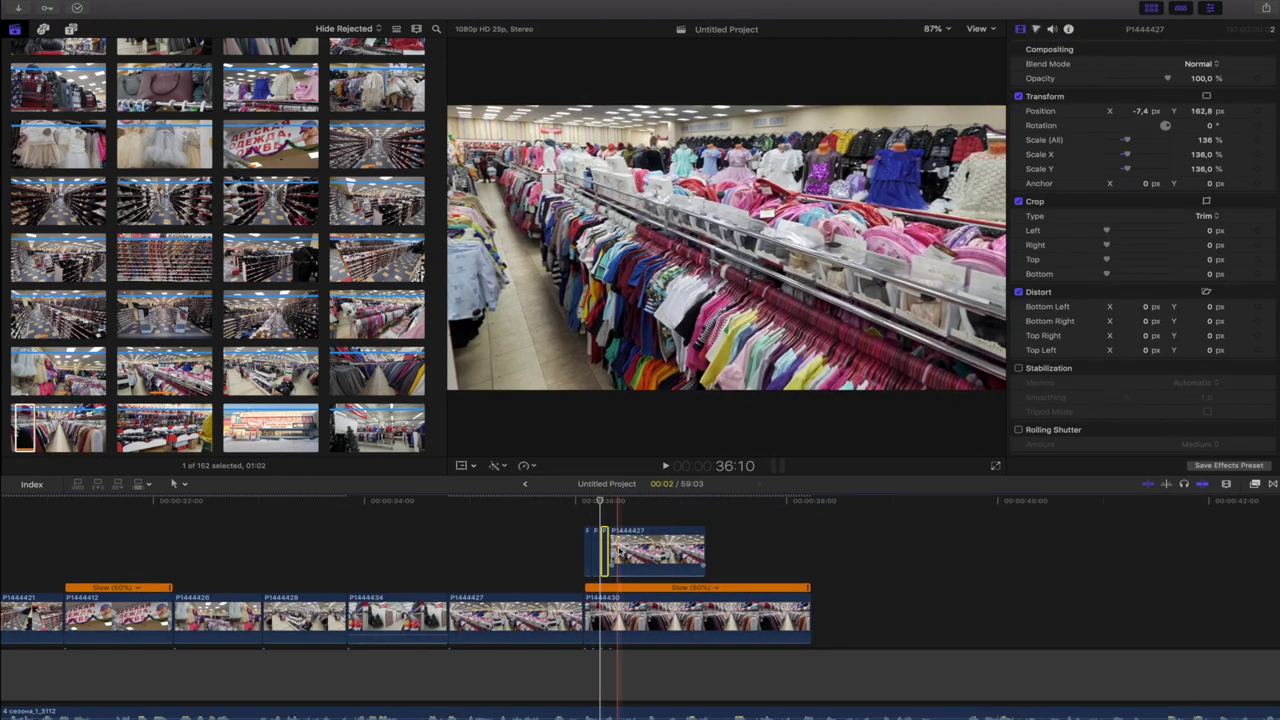
# - Delete unneeded pieces of the connected P1444427 and trim its remainder, leaving spaced slivers above P1444430 for a flicker transition
pyautogui.click(597, 552)
pyautogui.press('Delete')
pyautogui.click(690, 545)
pyautogui.hotkey('alt', ']')
# - Append a range of the clothing clip P1444399 after the slowed P1444430
pyautogui.scroll(4, 165, 200)
pyautogui.moveTo(162, 185); pyautogui.dragTo(174, 196)
pyautogui.press('e')
# - Append clip P1444455 behind P1444399, slow it to 50% and trim its end
pyautogui.scroll(3, 160, 240)
pyautogui.scroll(8, 154, 251)
pyautogui.press('e')
pyautogui.click(524, 465)
pyautogui.click(560, 598)
pyautogui.hotkey('alt', ']')
# - Append the camouflage jacket clip P1444391 after P1444455 and trim its end shorter
pyautogui.scroll(-8, 160, 240)
pyautogui.press('e')
pyautogui.click(886, 576)
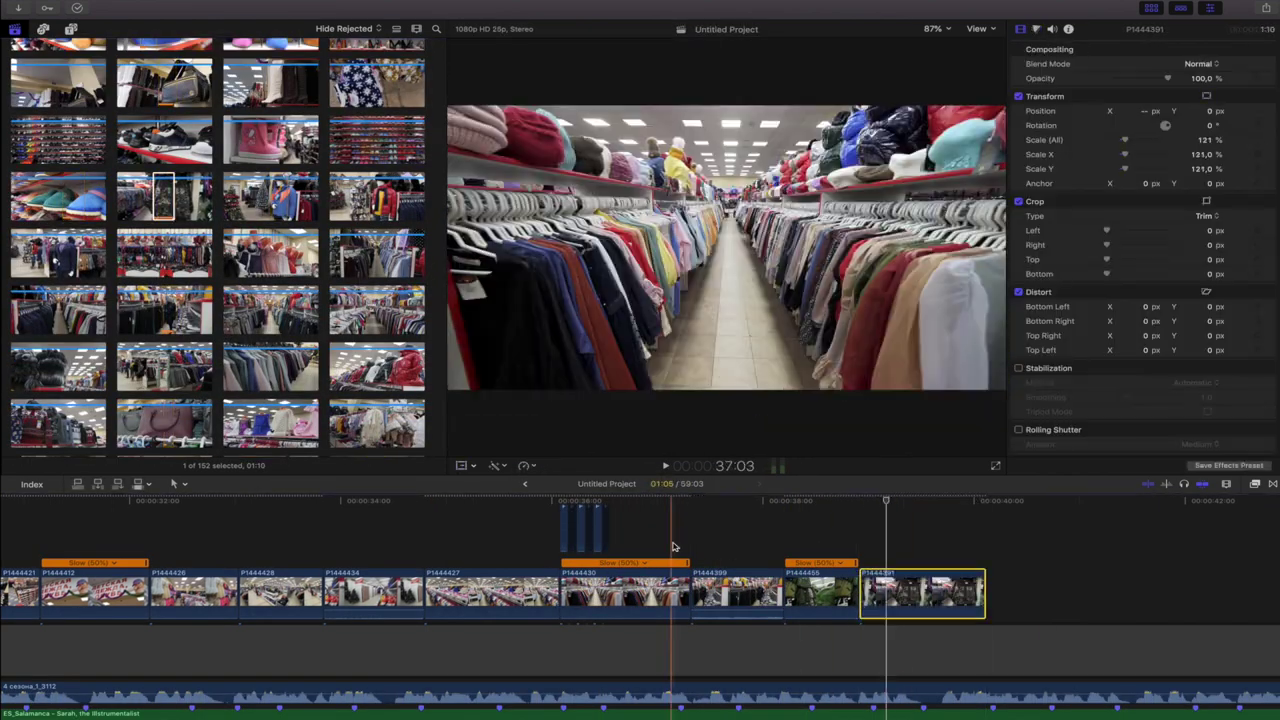
pyautogui.moveTo(984, 590); pyautogui.dragTo(946, 590)
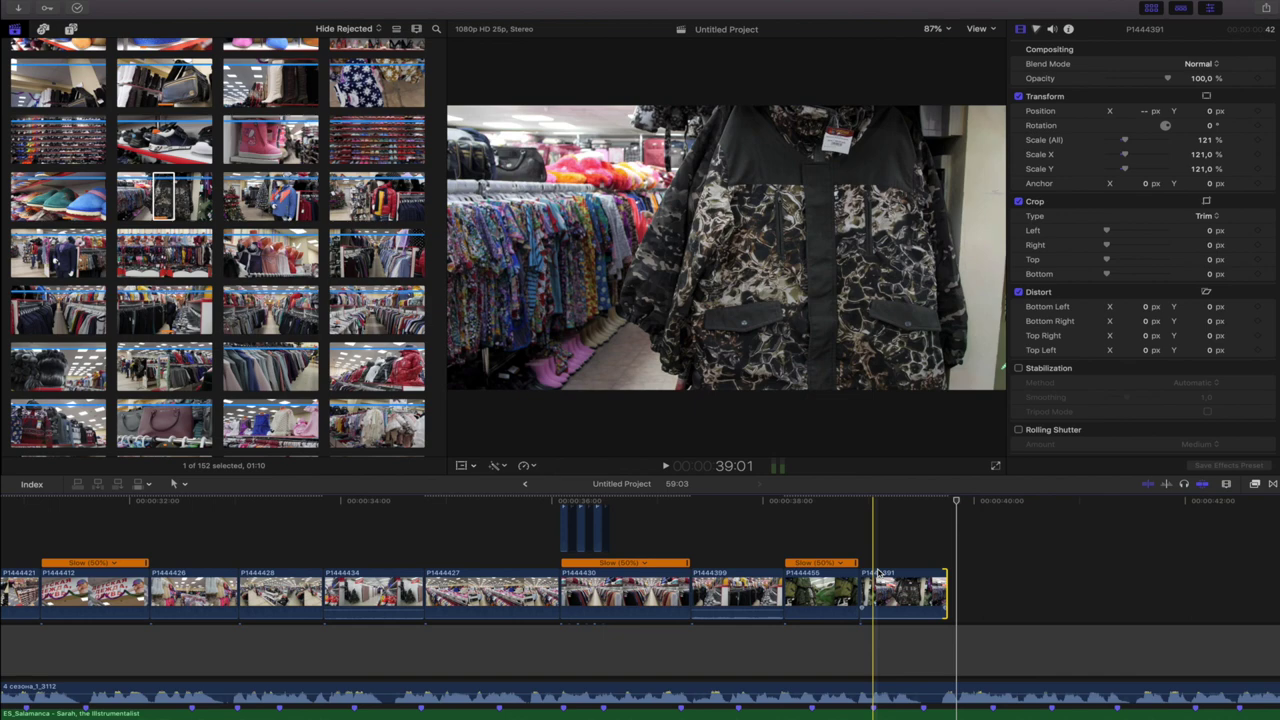
# - Play parts of the assembled commercial, including the blue sparkling heels after P1444447, to check the cuts against the music
pyautogui.hotkey('shift', 'z')
pyautogui.press('space')
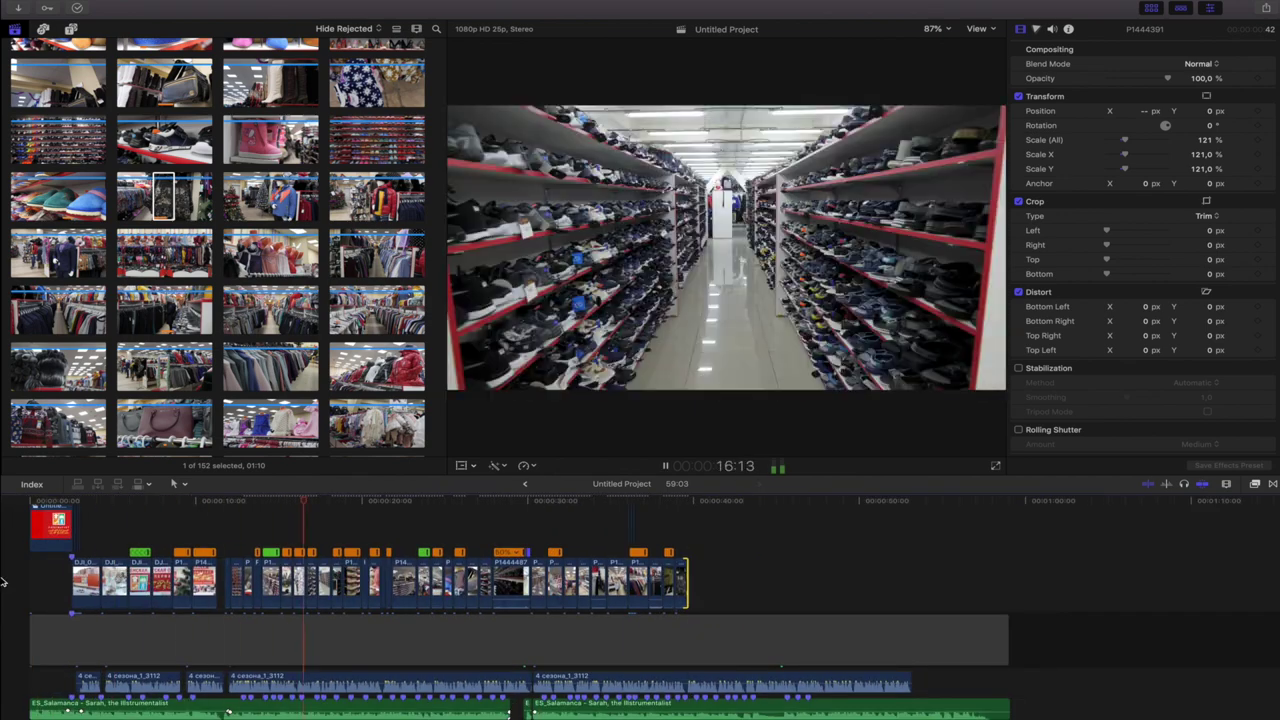
pyautogui.press('space')
pyautogui.press('super+equal')
pyautogui.scroll(-2, 642, 560)
pyautogui.click(690, 522)
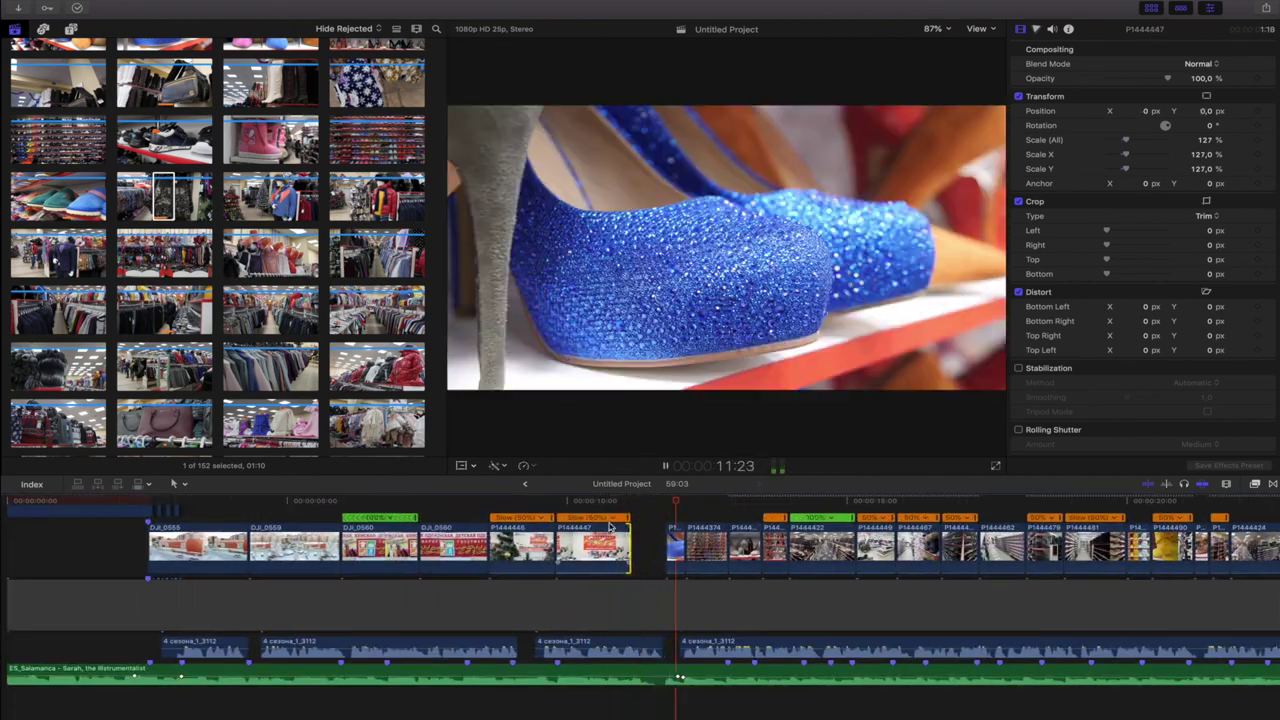
pyautogui.press('space')
# - Append a range of the colourful heels clip P1444380 after the camouflage jacket clip P1444391
pyautogui.hscroll(10, 869, 540)
pyautogui.click(651, 540)
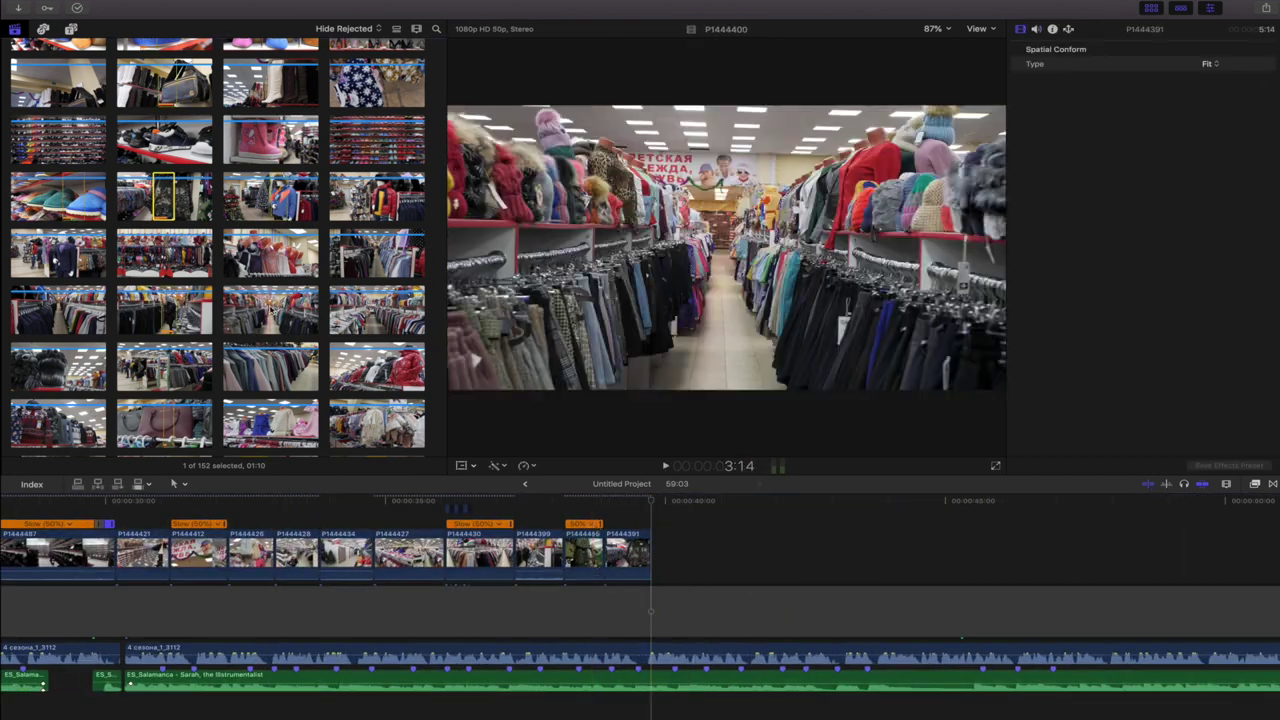
pyautogui.hscroll(2, 557, 550)
pyautogui.scroll(3, 270, 250)
pyautogui.moveTo(254, 161); pyautogui.dragTo(271, 161)
pyautogui.press('e')
# - Reframe the heels clip P1444380, slow it to 50% and trim its end
pyautogui.click(553, 586)
pyautogui.click(1204, 141)
pyautogui.moveTo(1204, 141); pyautogui.dragTo(1204, 126)
pyautogui.moveTo(1204, 111)
pyautogui.mouseDown()
pyautogui.moveTo(1204, 96)
pyautogui.moveTo(1208, 120)
pyautogui.mouseUp()
pyautogui.press('super+r')
pyautogui.press('space')
pyautogui.moveTo(692, 586); pyautogui.dragTo(619, 586)
# - Append the shoe clips P1444378, P1444377 and P1444374 in that order after P1444380
pyautogui.press('e')
pyautogui.click(377, 104)
pyautogui.press('e')
pyautogui.moveTo(57, 104); pyautogui.dragTo(64, 104)
pyautogui.press('e')
# - Adjust the end of the last shoe clip P1444374 to fit the music
pyautogui.moveTo(674, 589); pyautogui.dragTo(666, 586)
pyautogui.press('super+equal')
pyautogui.press('super+equal')
pyautogui.moveTo(762, 586); pyautogui.dragTo(791, 586)
# - Append a range of the white boots clip P1444370 after P1444374 and trim its end
pyautogui.hscroll(2, 700, 586)
pyautogui.scroll(1, 220, 250)
pyautogui.moveTo(31, 161); pyautogui.dragTo(40, 161)
pyautogui.press('e')
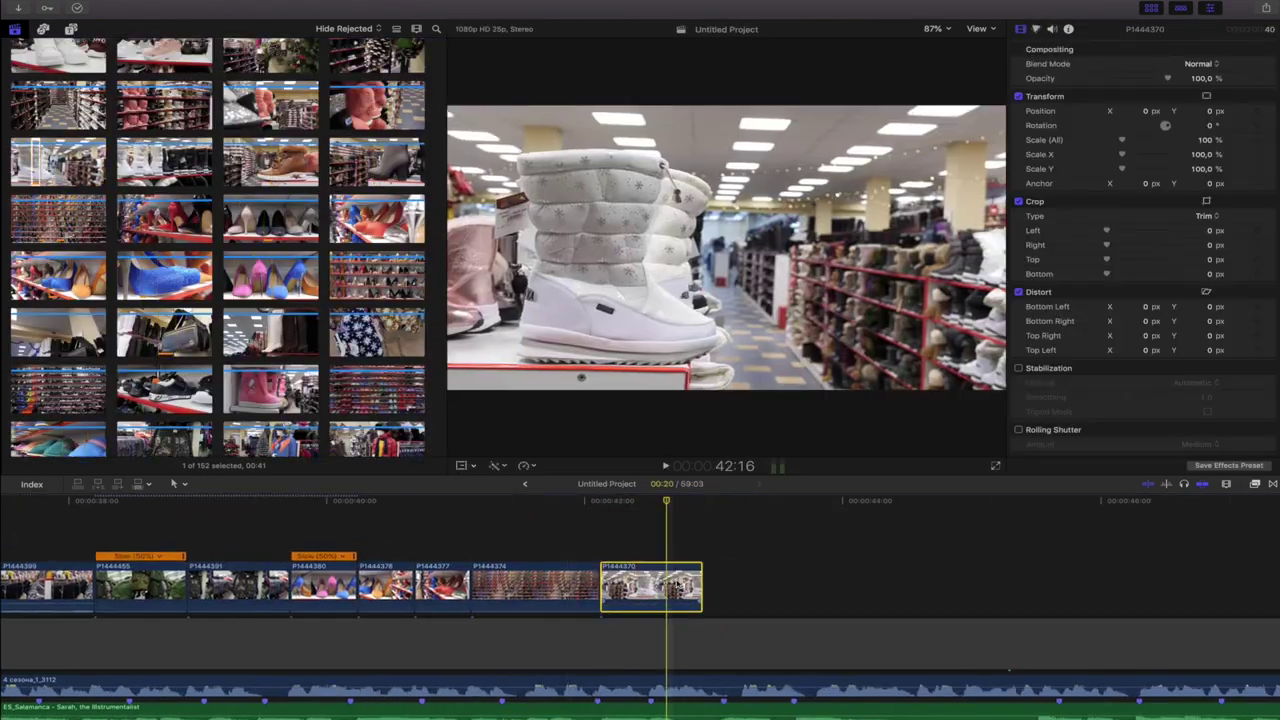
pyautogui.moveTo(701, 586); pyautogui.dragTo(666, 586)
# - Append a range of another shoe clip after the white boots clip P1444370 and shorten it
pyautogui.scroll(1, 164, 200)
pyautogui.moveTo(150, 48); pyautogui.dragTo(172, 48)
pyautogui.press('e')
pyautogui.moveTo(654, 556); pyautogui.dragTo(640, 556)
# - Add two more ranges from the browser to the end of the sequence and lengthen the last clip
pyautogui.scroll(3, 164, 200)
pyautogui.moveTo(172, 119); pyautogui.dragTo(792, 556)
pyautogui.moveTo(149, 232); pyautogui.dragTo(155, 232)
pyautogui.moveTo(152, 232); pyautogui.dragTo(760, 556)
pyautogui.moveTo(909, 551); pyautogui.dragTo(1039, 551)
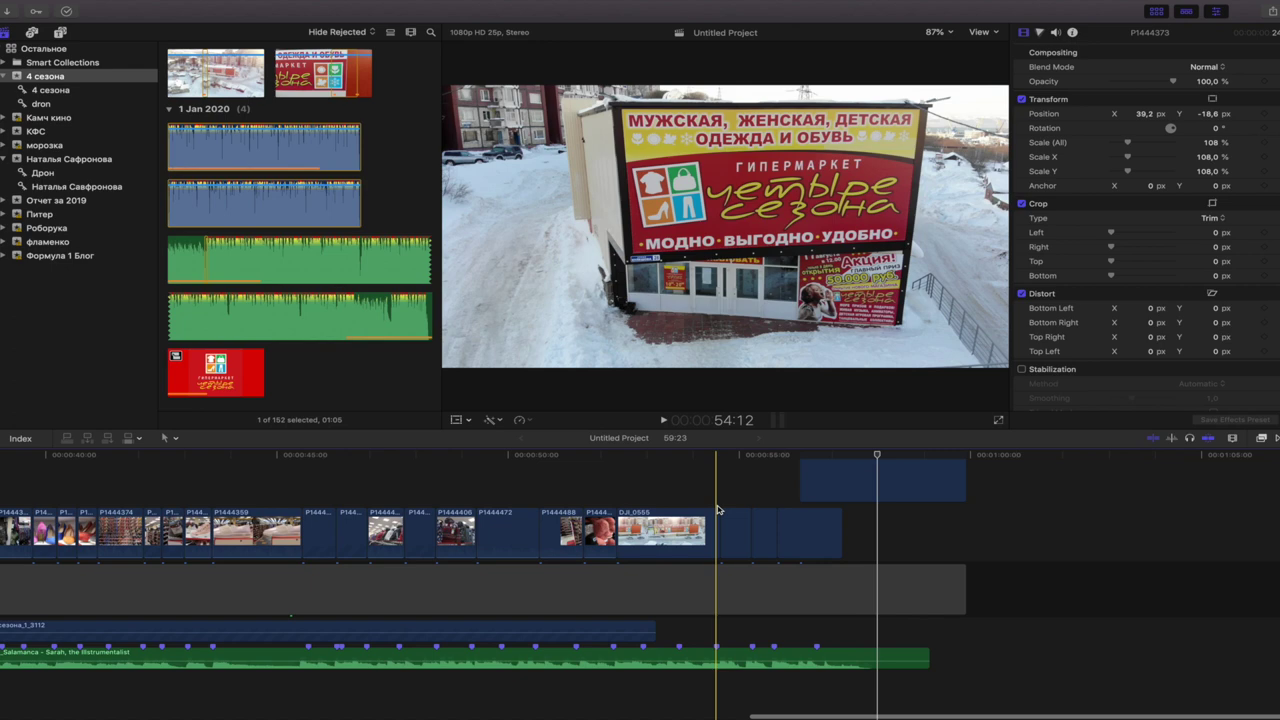
pyautogui.hscroll(-15, 717, 510)
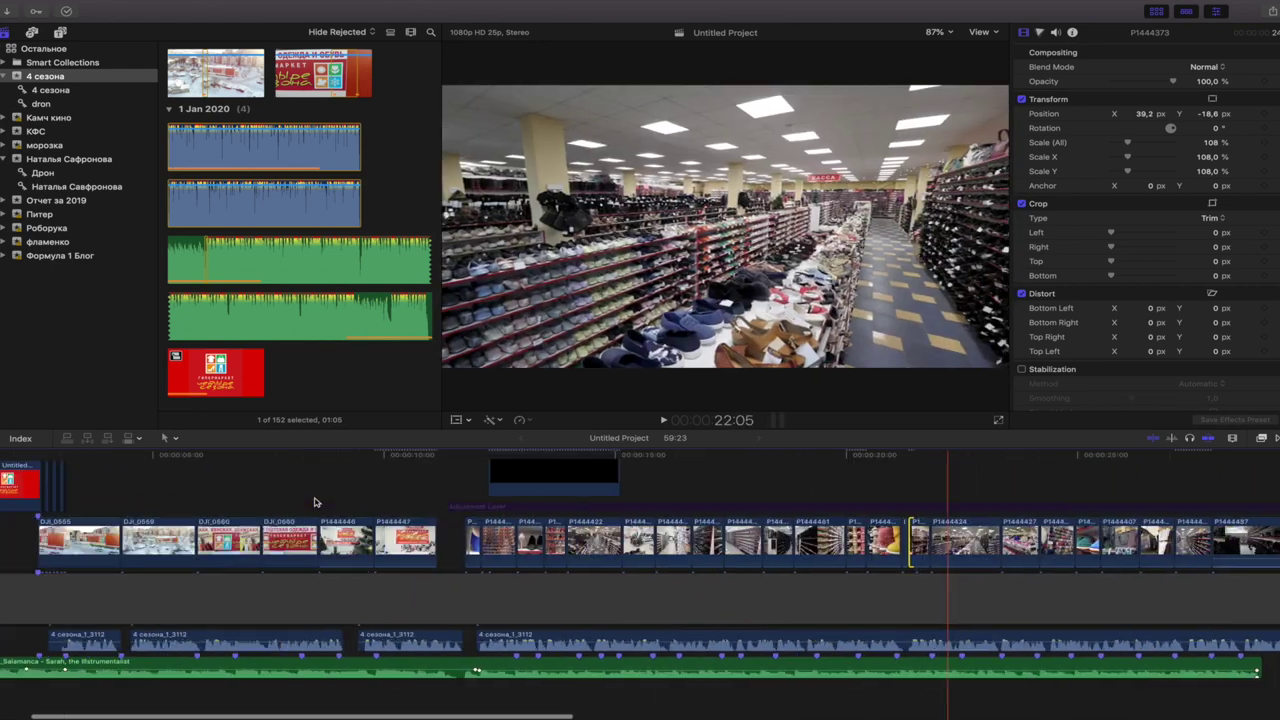
# - Show the video animation of the 50% - Promo 05 title and move its Shape 2 position keyframe earlier
pyautogui.click(78, 90)
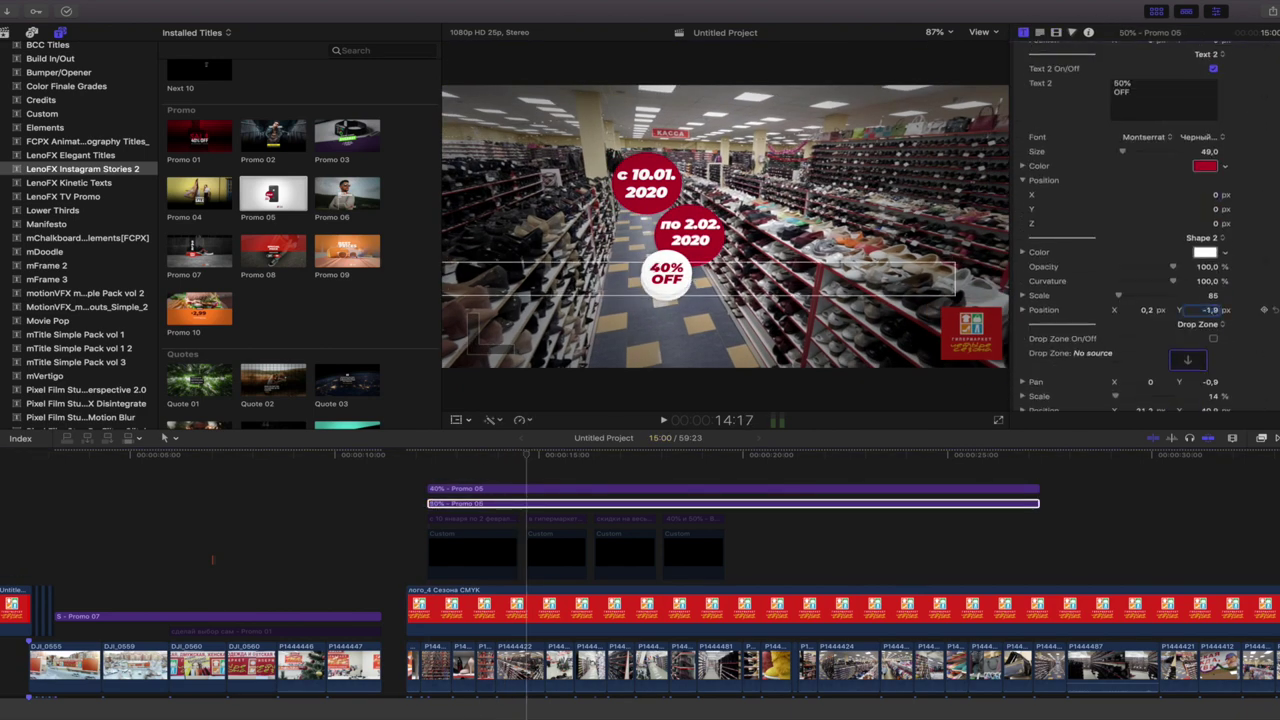
pyautogui.scroll(-3, 1243, 346)
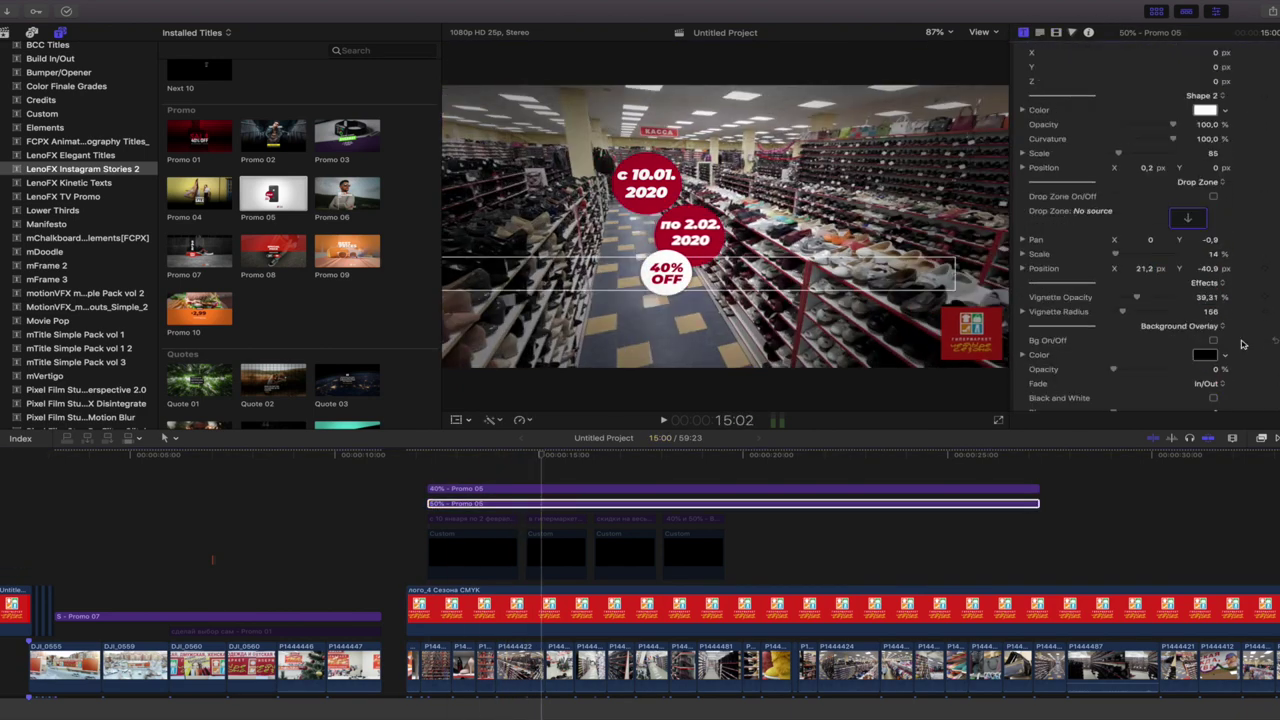
pyautogui.hotkey('ctrl', 'v')
pyautogui.scroll(2, 1214, 140)
pyautogui.moveTo(620, 487); pyautogui.dragTo(562, 487)
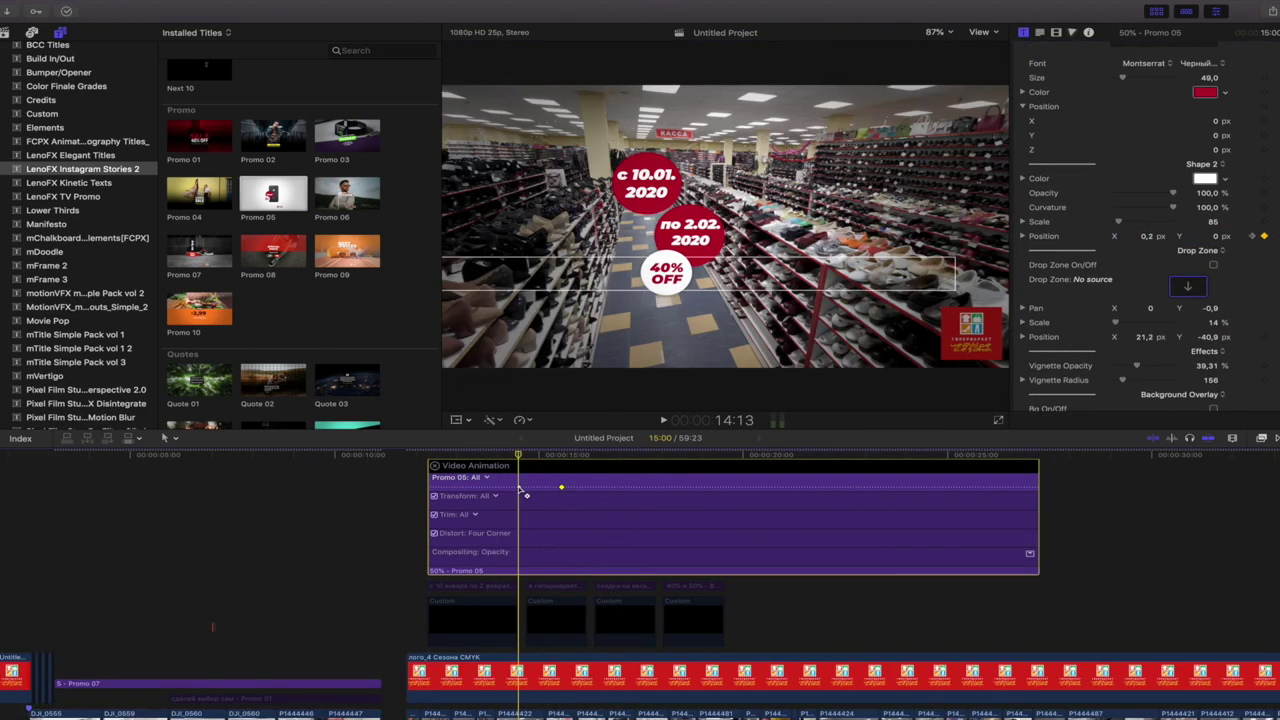
pyautogui.click(519, 488)
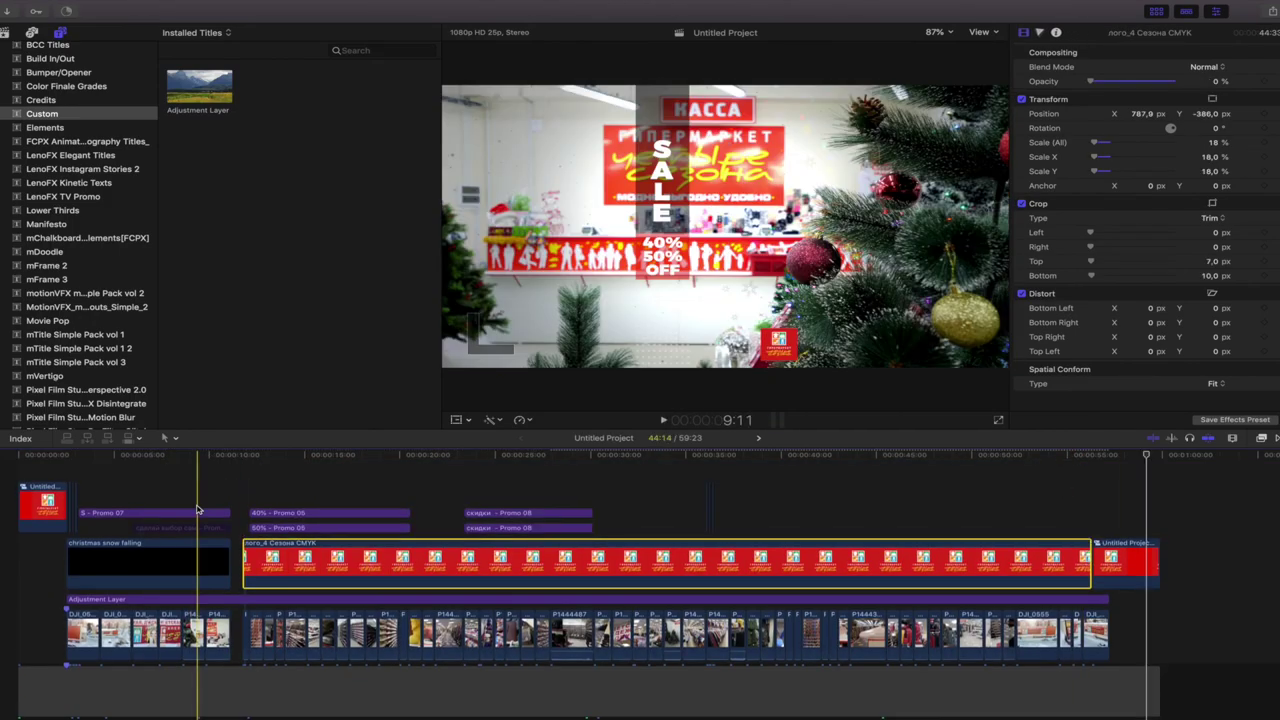
# - Play the sequence to its closing logo and export it with the Large 540p preset, saving the file to the Desktop
pyautogui.press('space')
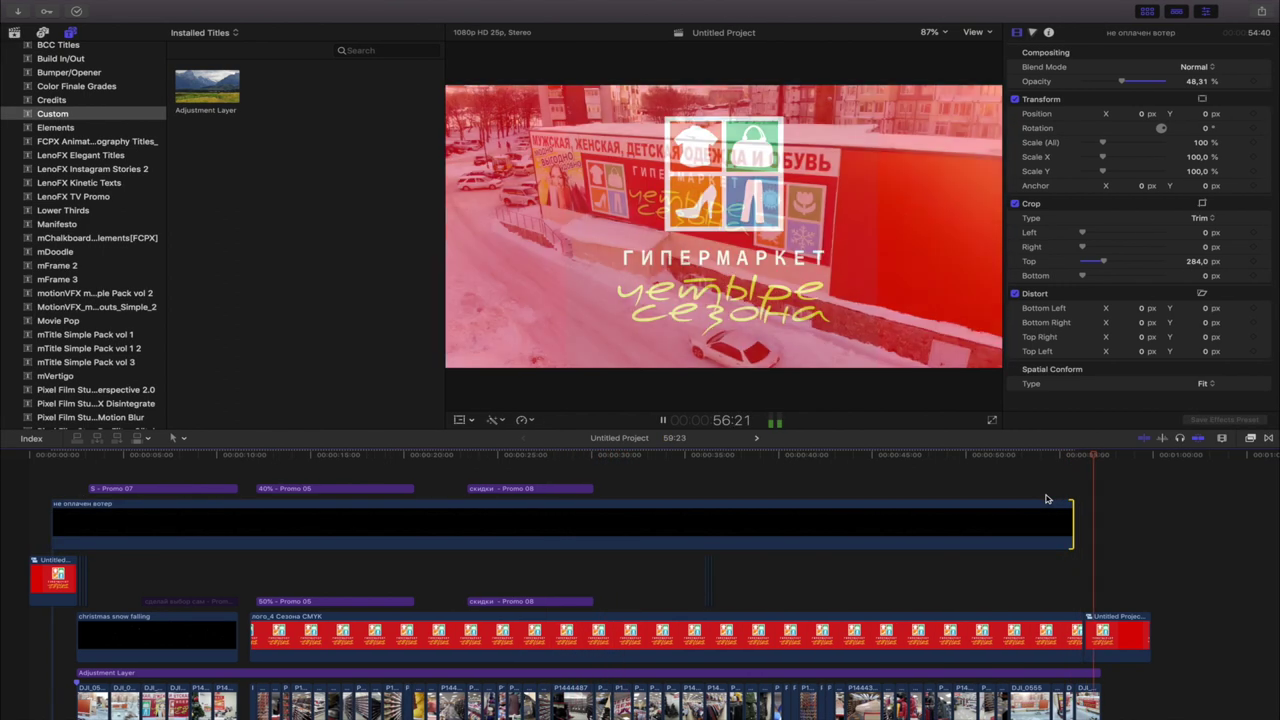
pyautogui.press('space')
pyautogui.click(1261, 11)
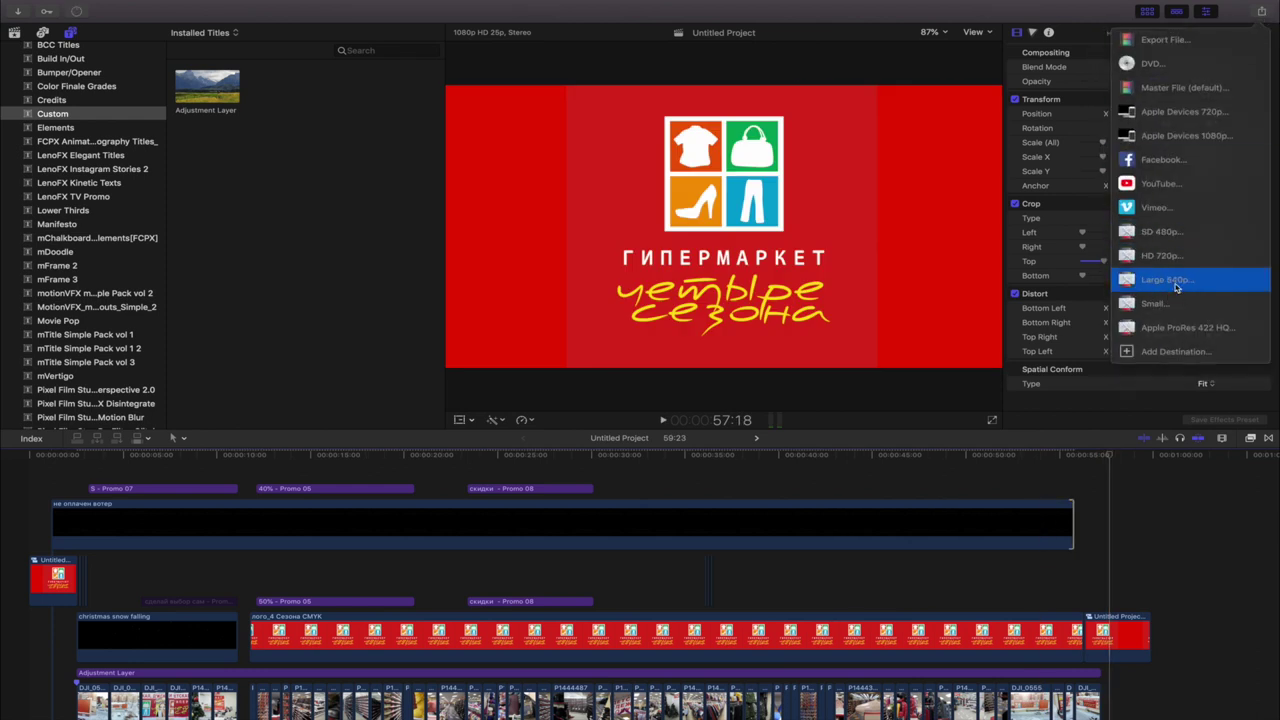
pyautogui.click(1170, 280)
pyautogui.click(869, 366)
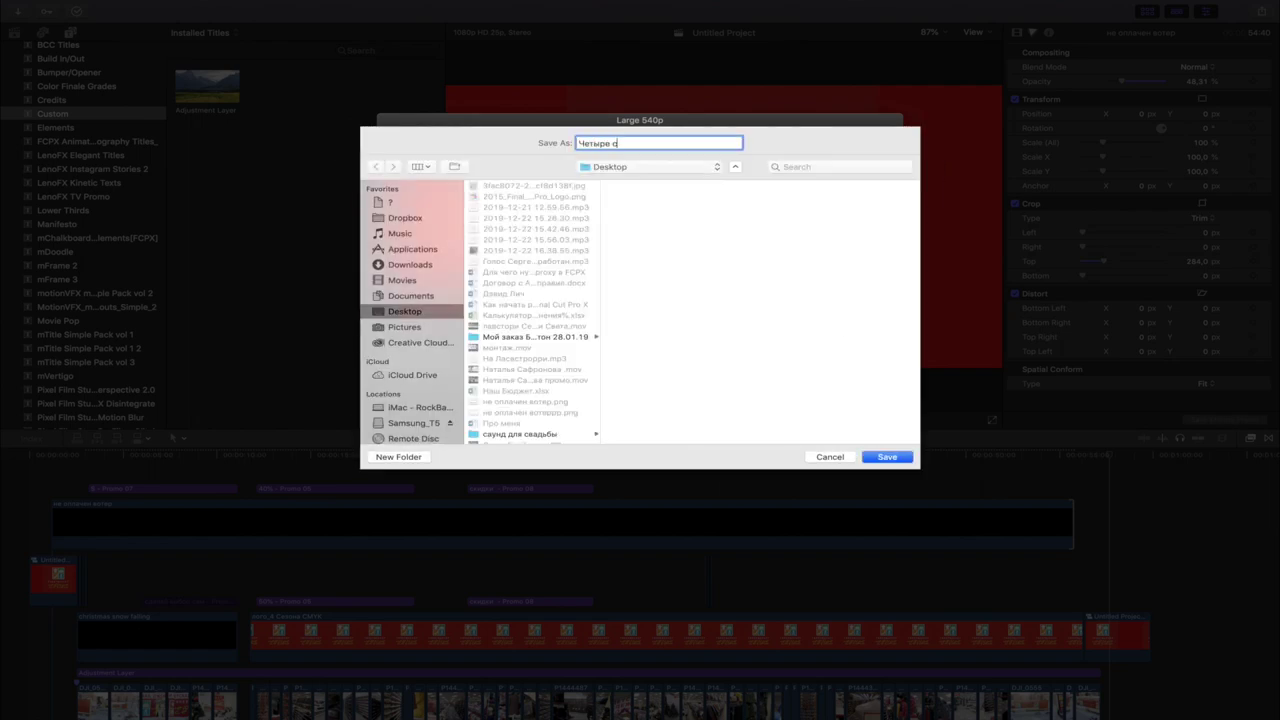
pyautogui.click(887, 457)
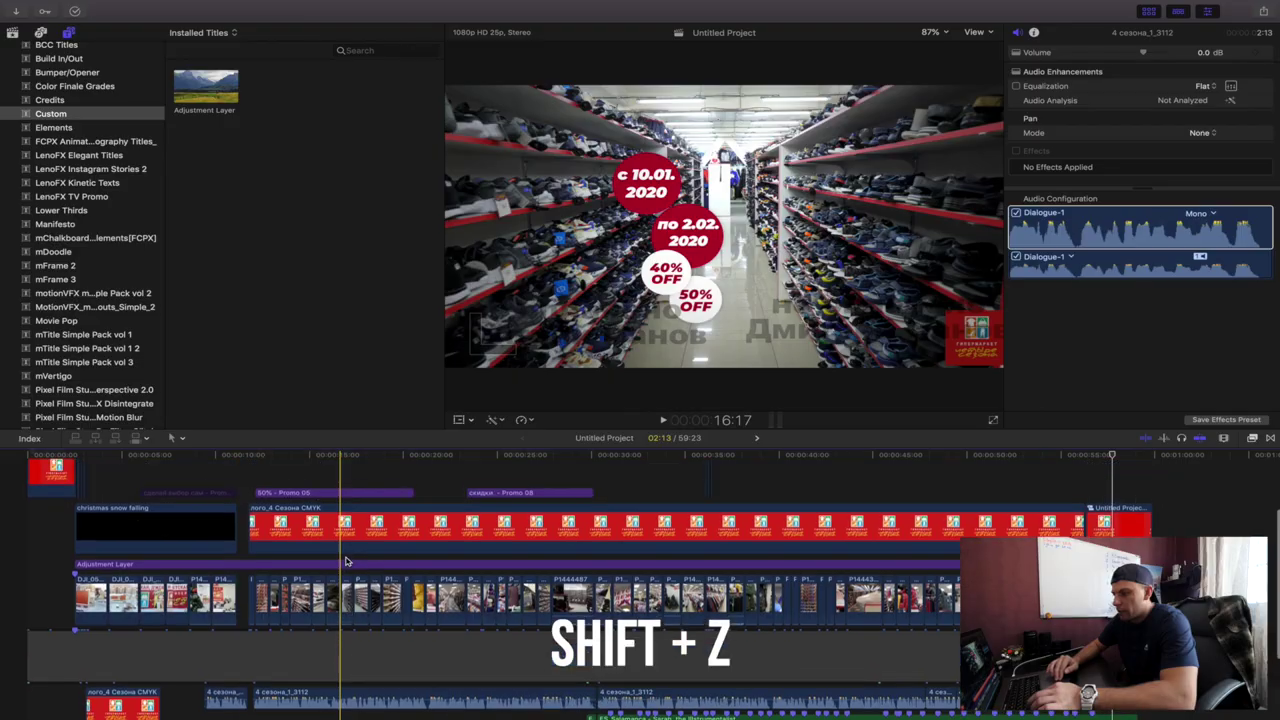
# - Delete the long watermark clip не оплачен вотер that is connected above the whole sequence
pyautogui.hotkey('shift', 'z')
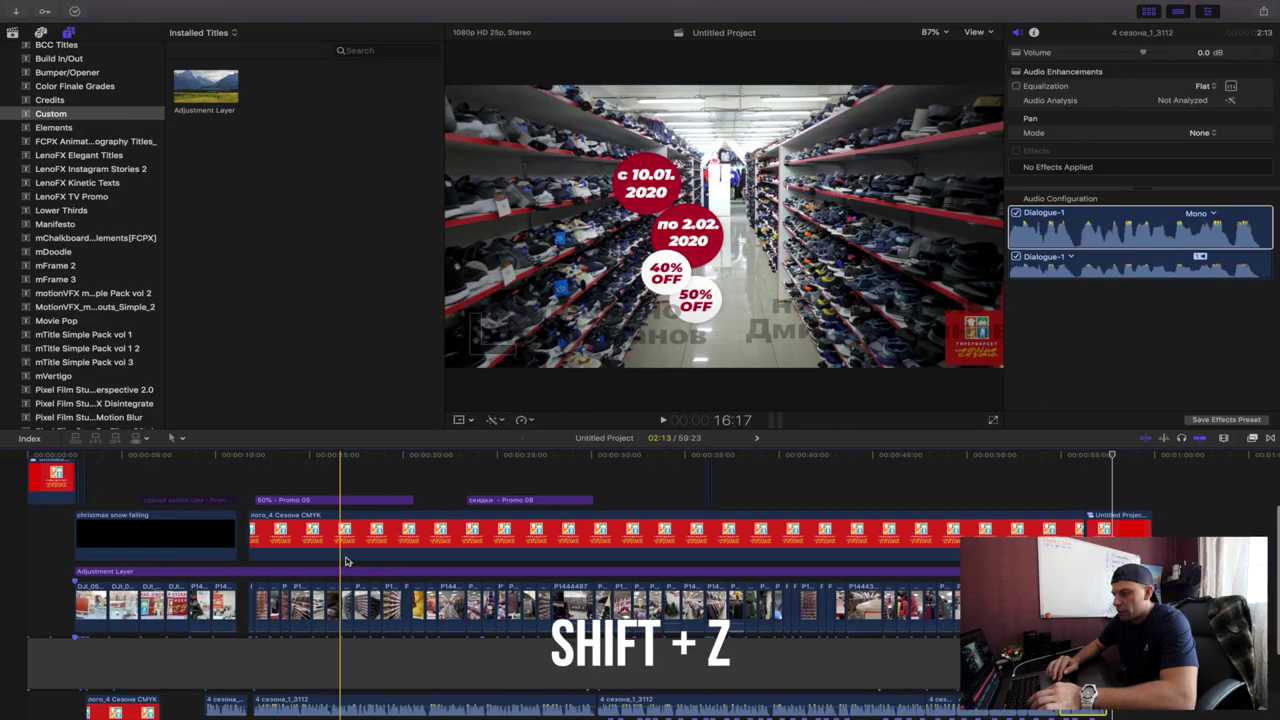
pyautogui.scroll(-1, 344, 573)
pyautogui.scroll(3, 344, 573)
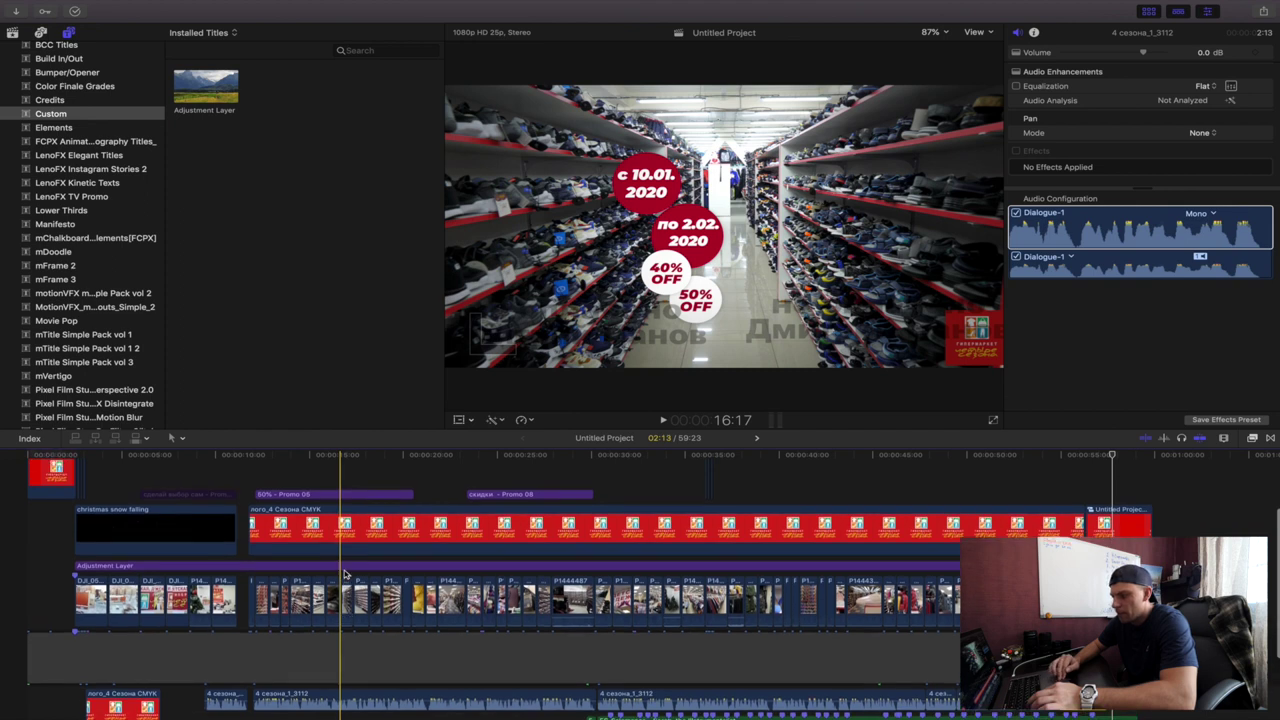
pyautogui.scroll(3, 343, 572)
pyautogui.click(267, 519)
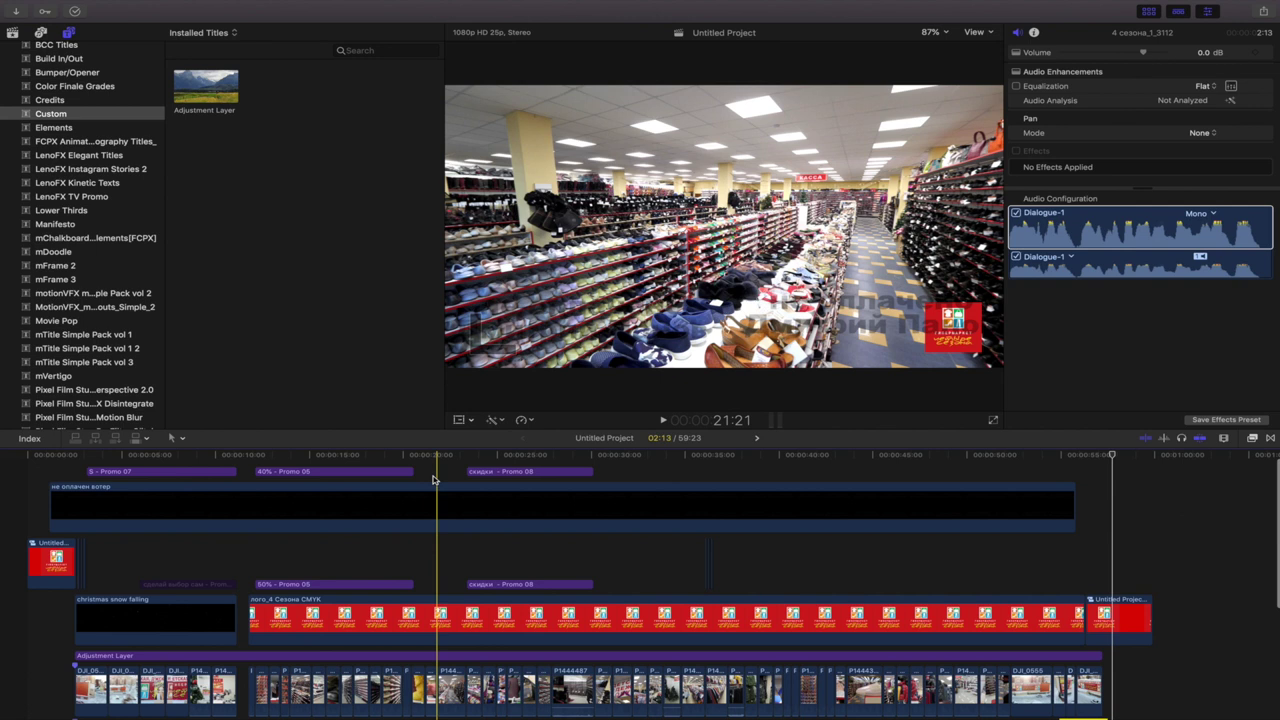
pyautogui.click(436, 480)
pyautogui.click(610, 488)
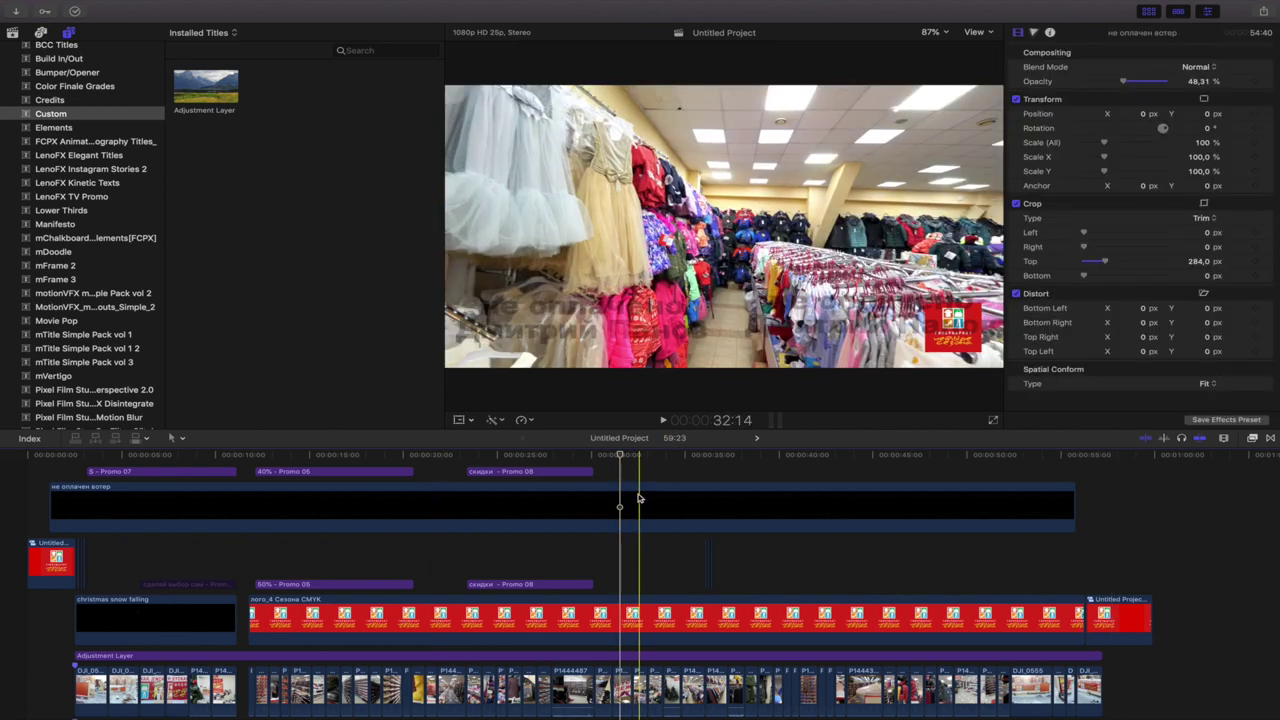
pyautogui.click(641, 505)
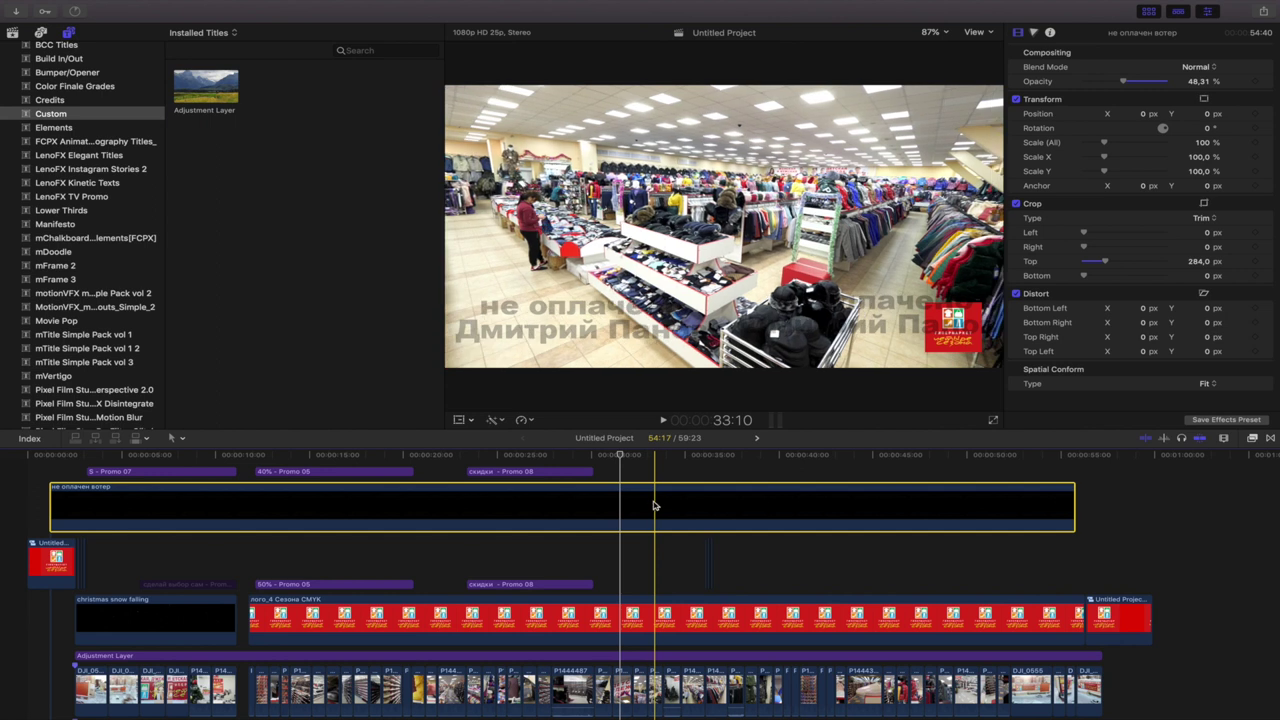
pyautogui.press('Delete')
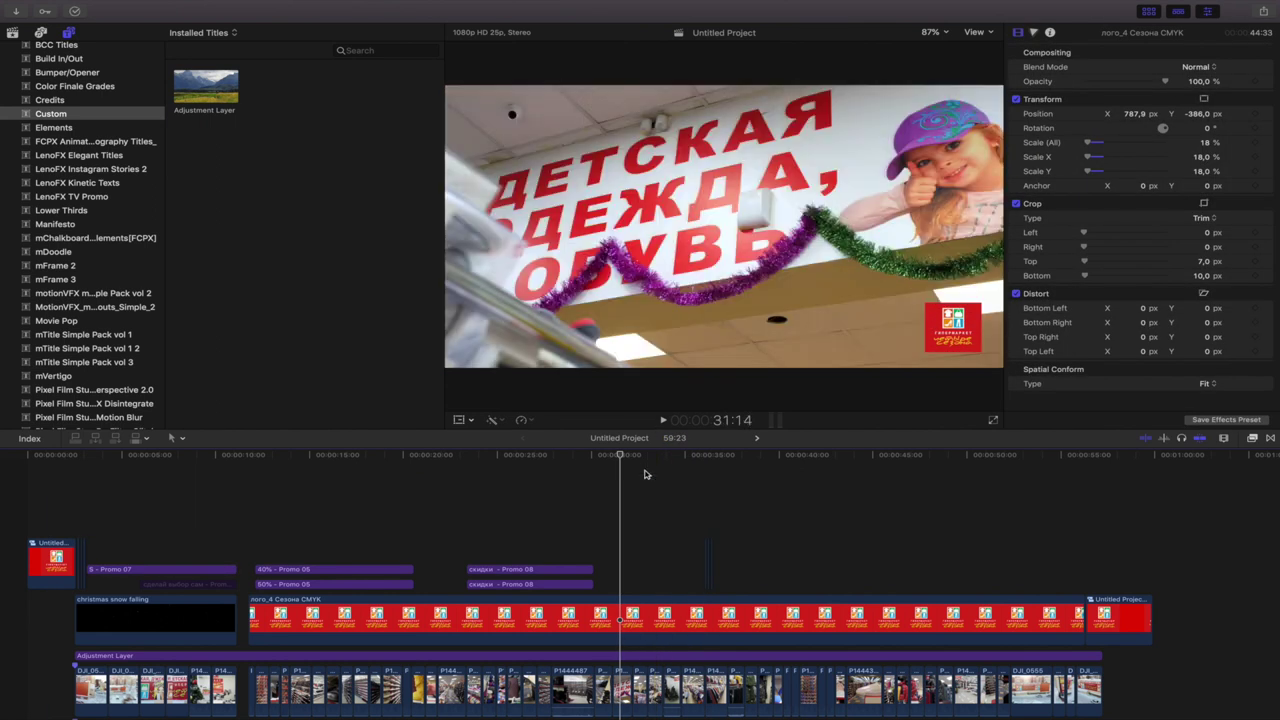
# - Play back the opening of the commercial without the watermark and check the SALE title over the aerial shots
pyautogui.scroll(-2, 636, 525)
pyautogui.scroll(-2, 636, 525)
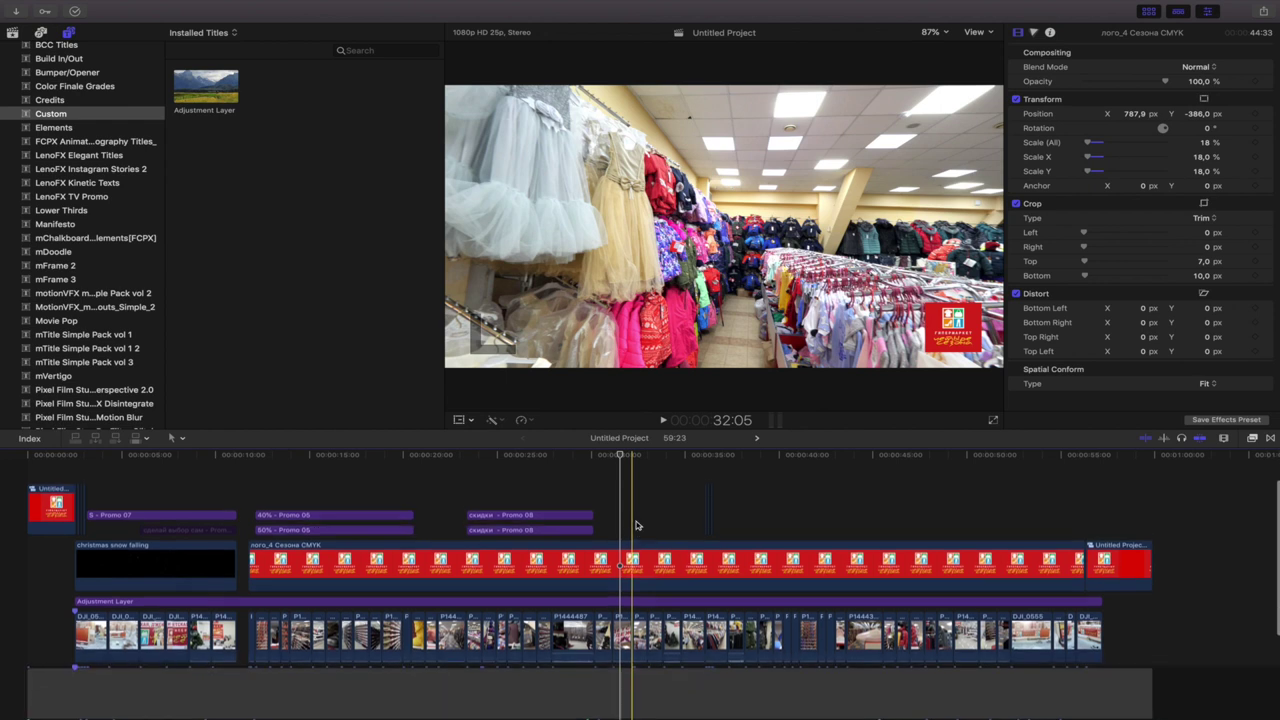
pyautogui.scroll(-2, 1065, 521)
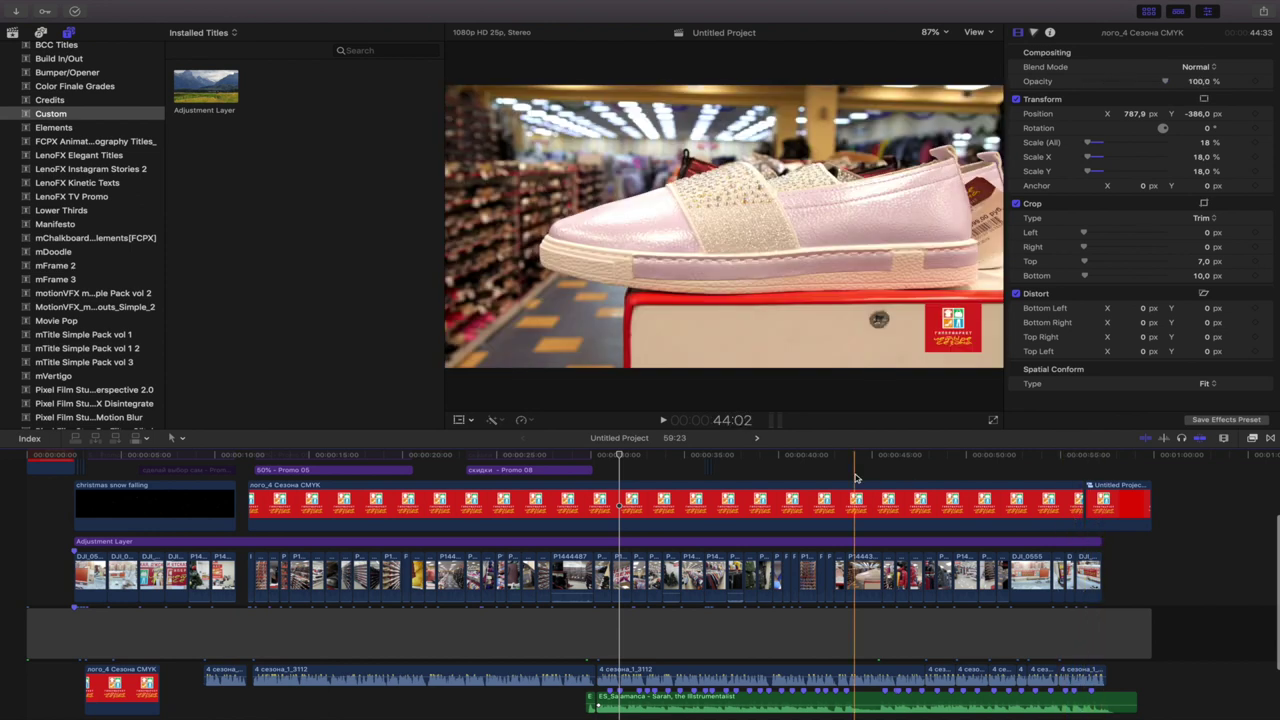
pyautogui.scroll(2, 144, 530)
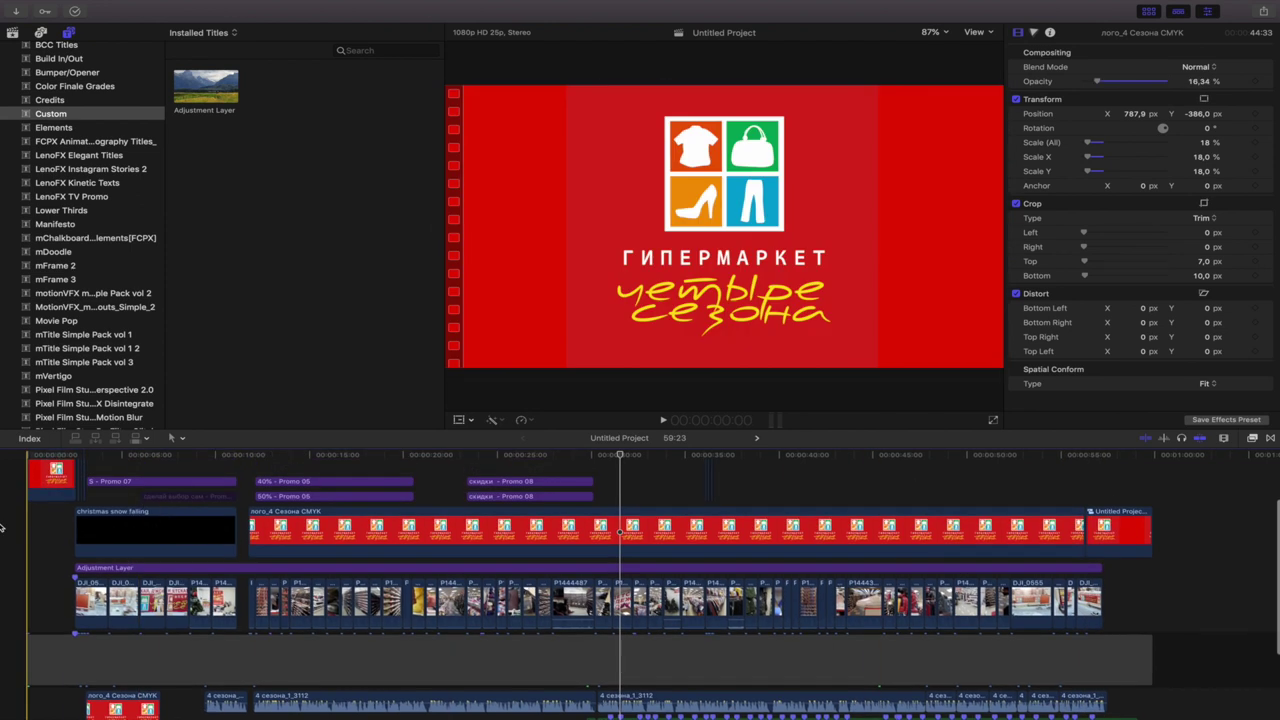
pyautogui.press('space')
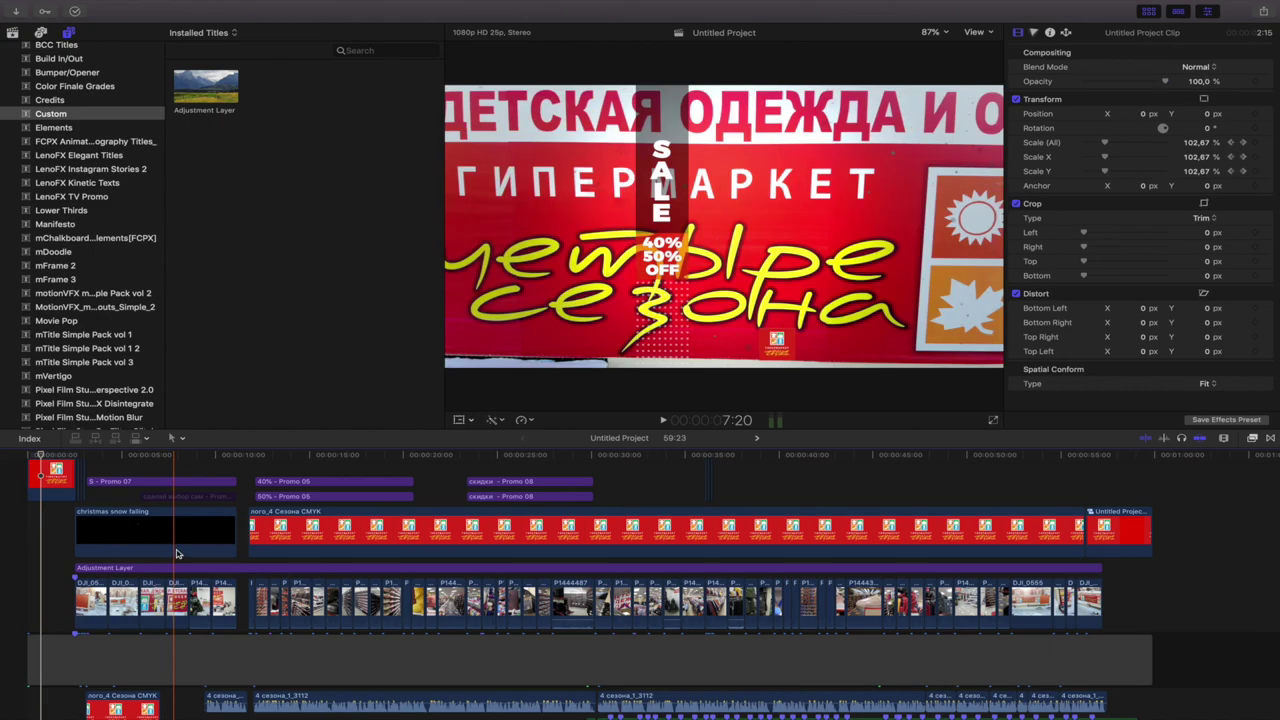
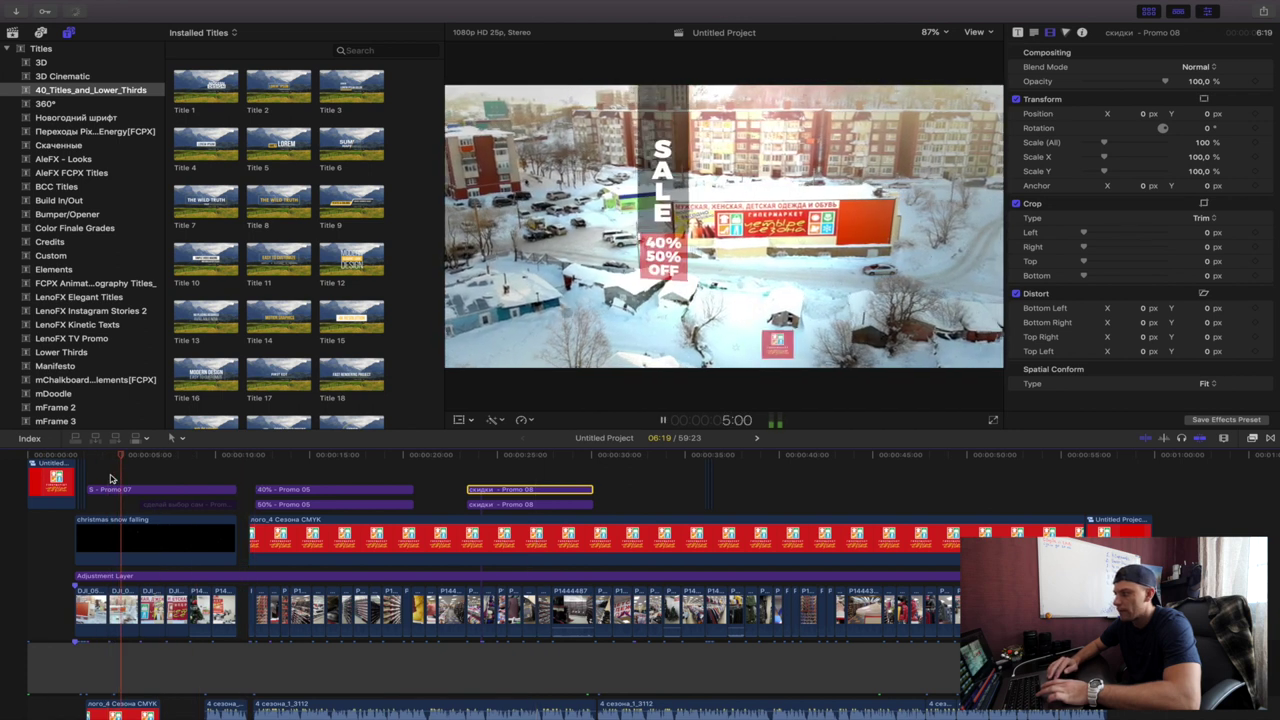
pyautogui.press('space')
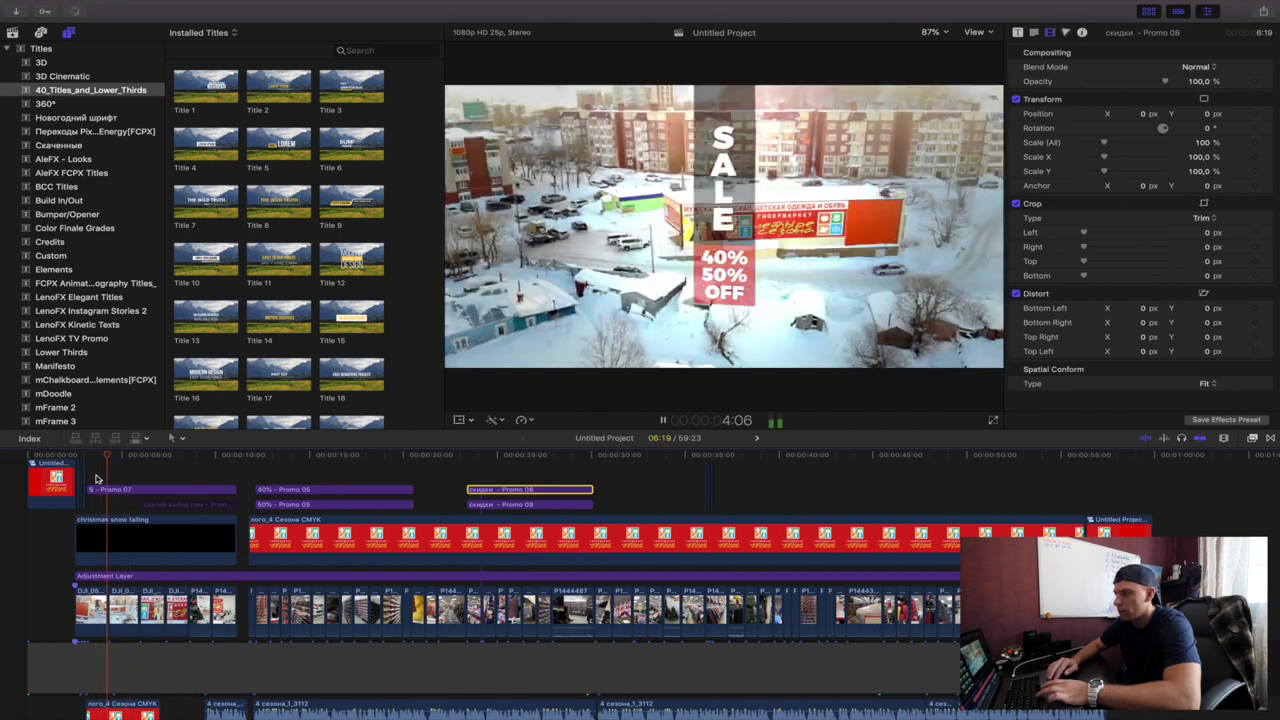
pyautogui.press('space')
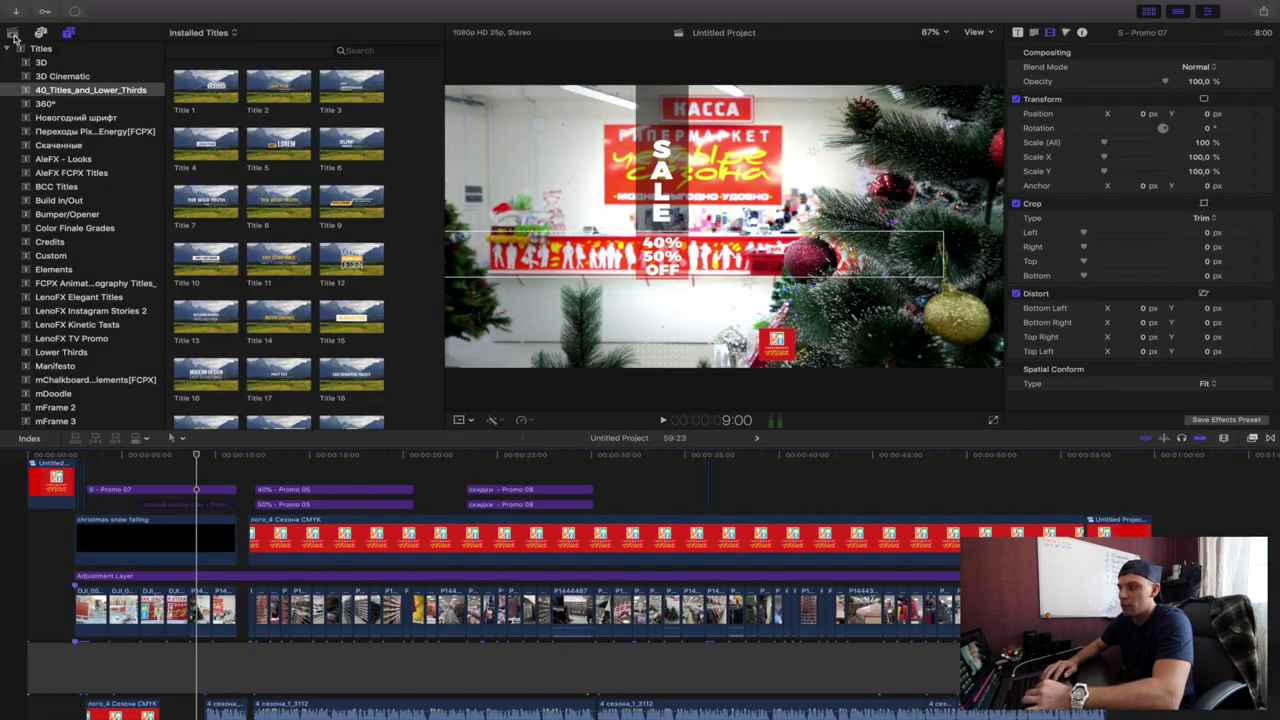
# - Start a new project in the 4 сезона event
pyautogui.press('super+shift+1')
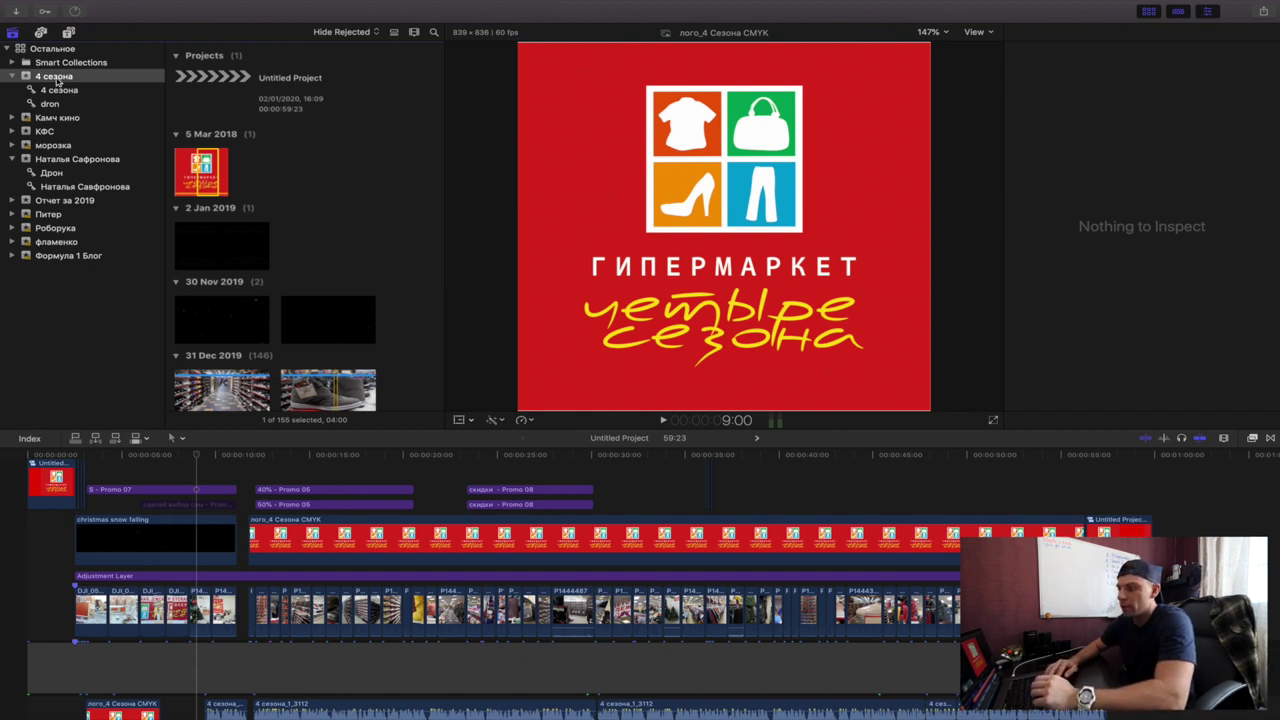
pyautogui.rightClick(63, 82)
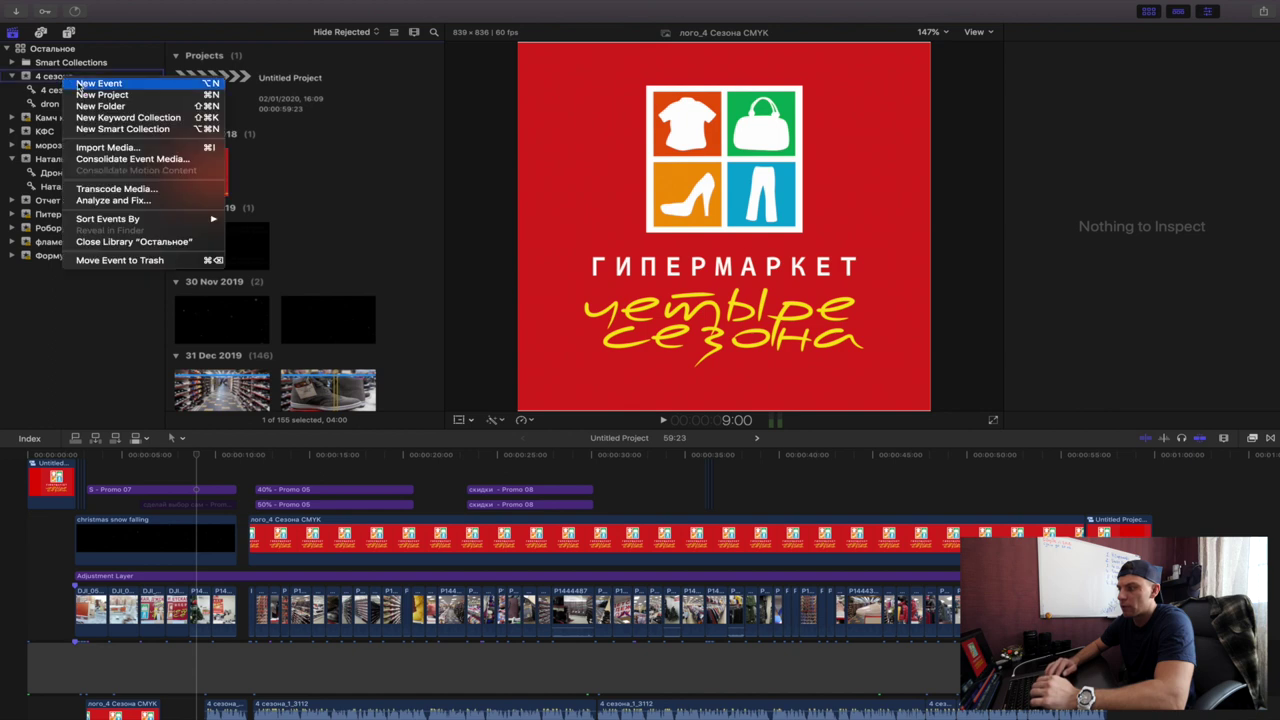
pyautogui.click(86, 96)
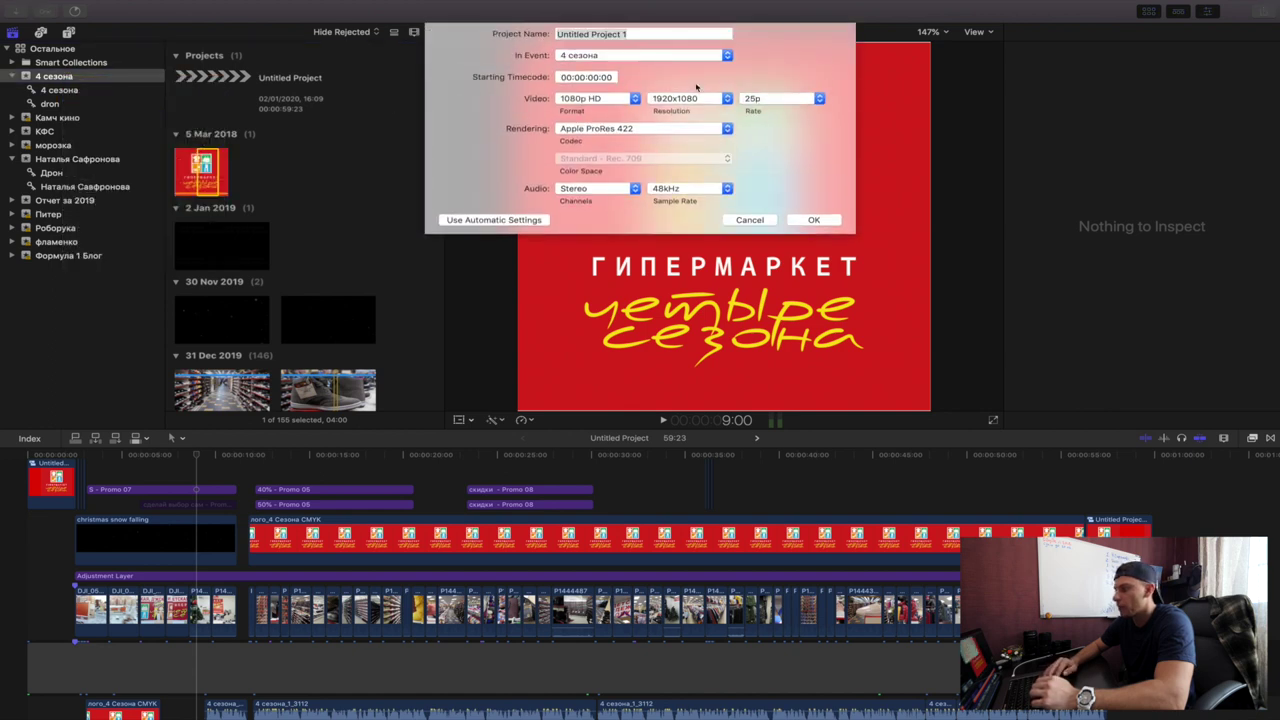
# - Give the new project a custom 1080 x 1920 vertical format at 25p and create it
pyautogui.click(680, 98)
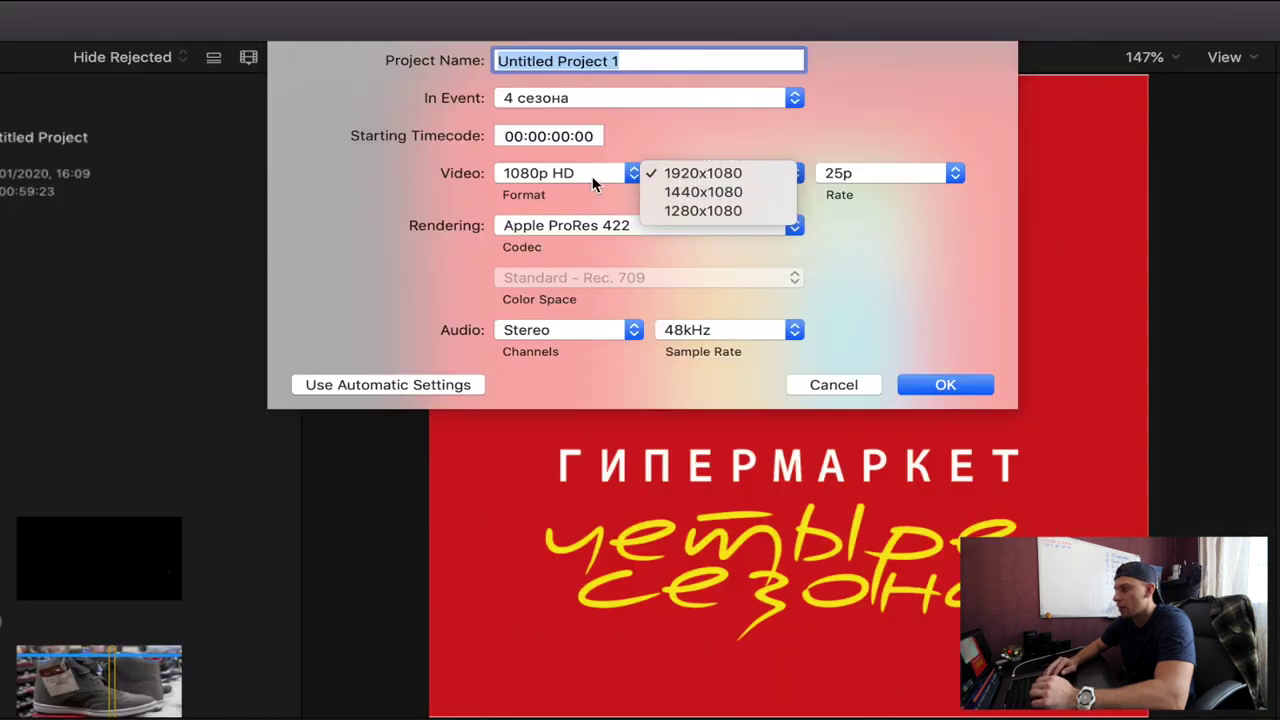
pyautogui.click(593, 178)
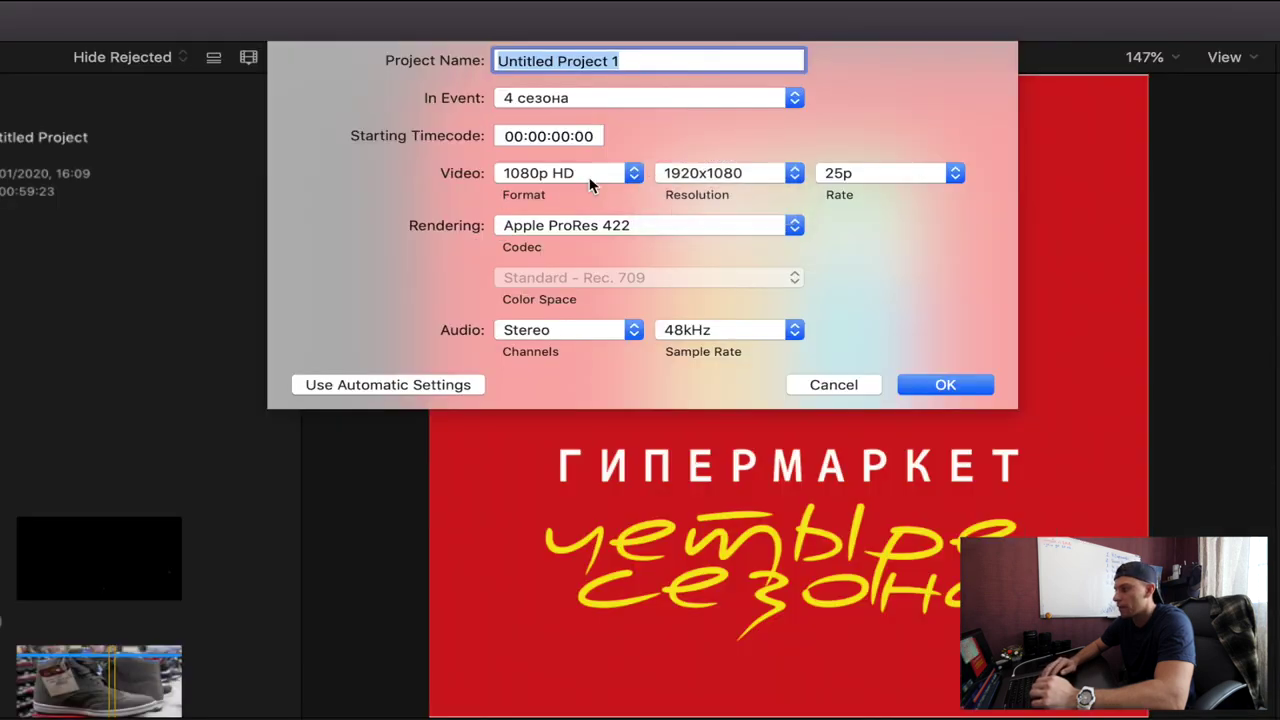
pyautogui.click(593, 178)
pyautogui.click(559, 357)
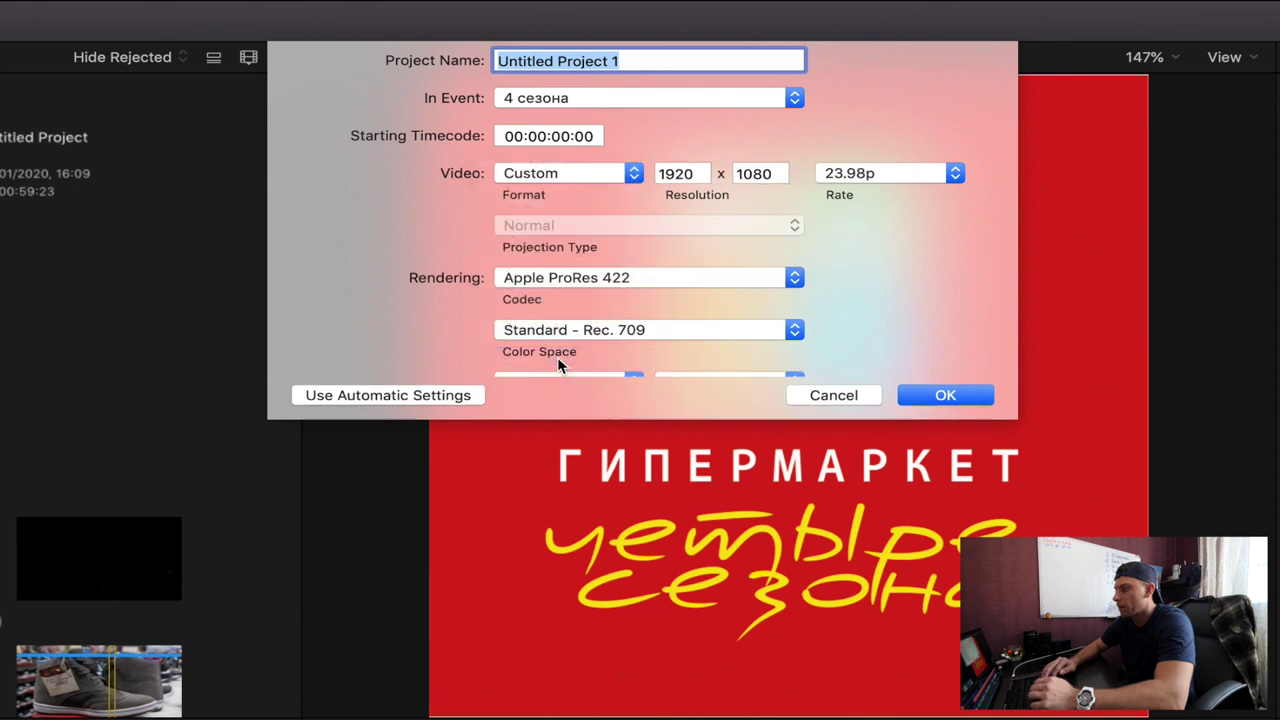
pyautogui.doubleClick(703, 174)
pyautogui.write('10')
pyautogui.press('Tab')
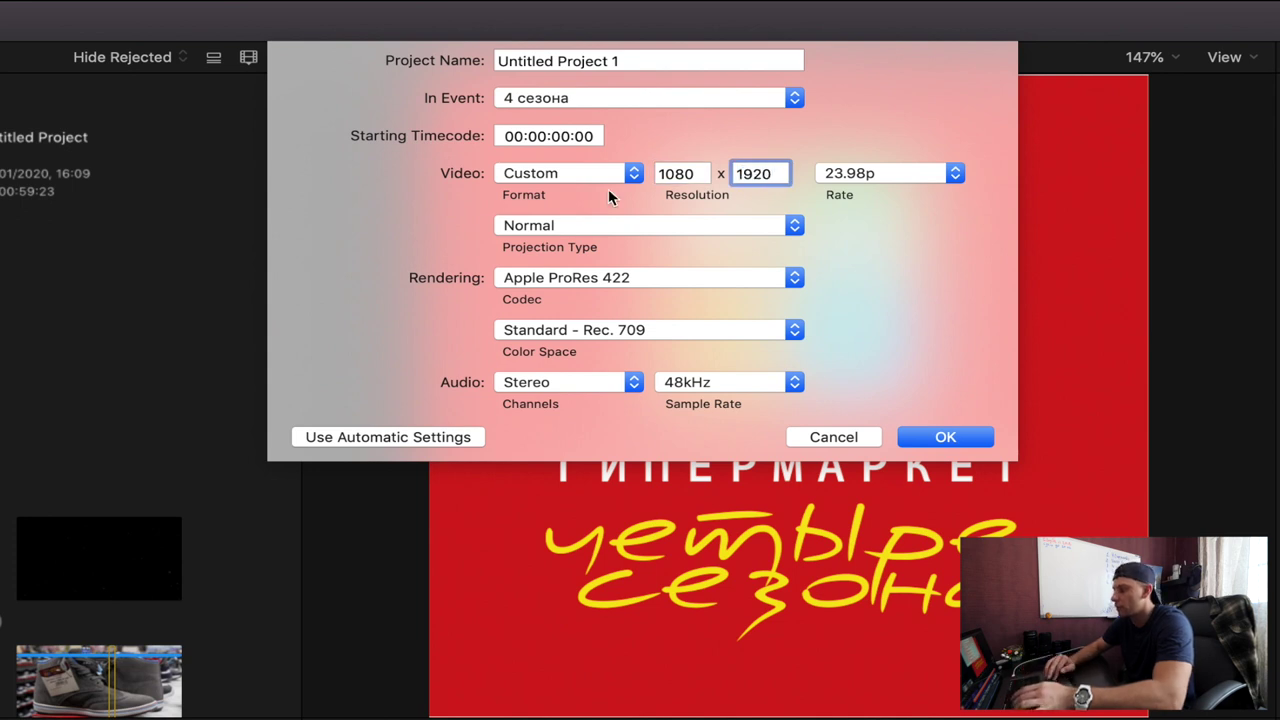
pyautogui.click(882, 176)
pyautogui.click(890, 210)
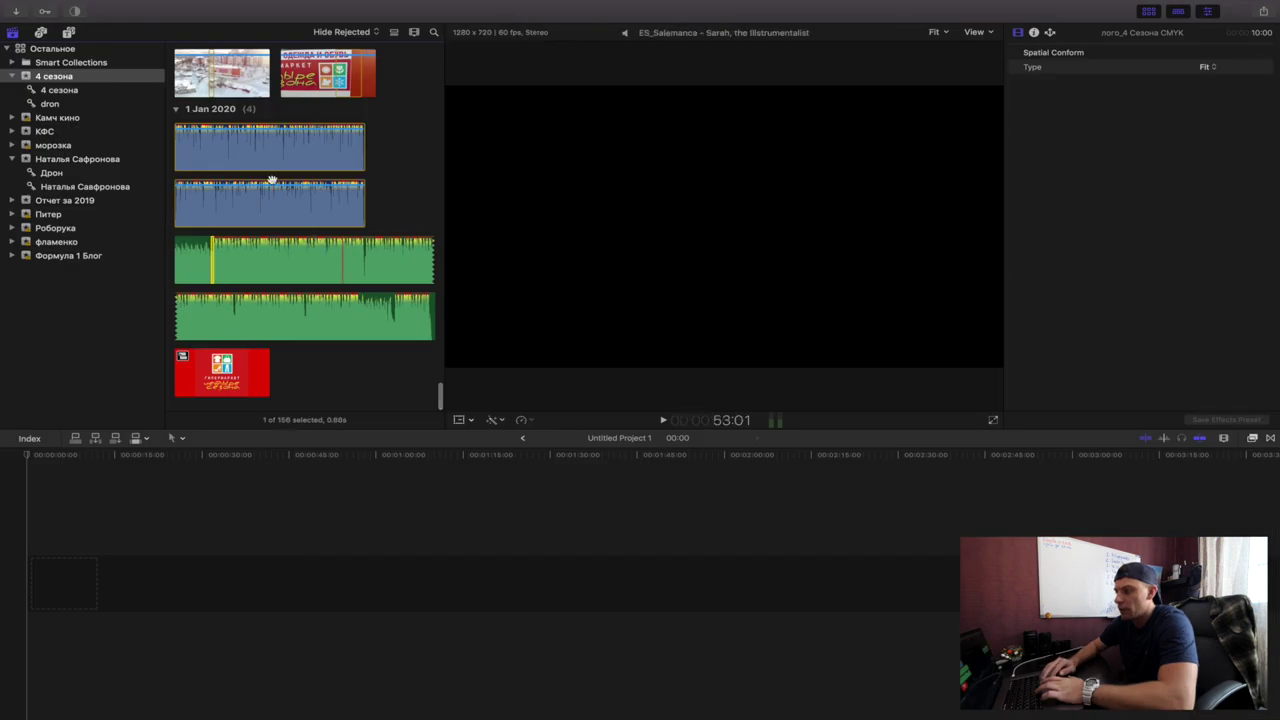
# - Place the ES_Salamanca music track at the start of the new vertical project and play it back
pyautogui.moveTo(253, 260); pyautogui.dragTo(103, 582)
pyautogui.press('space')
pyautogui.press('space')
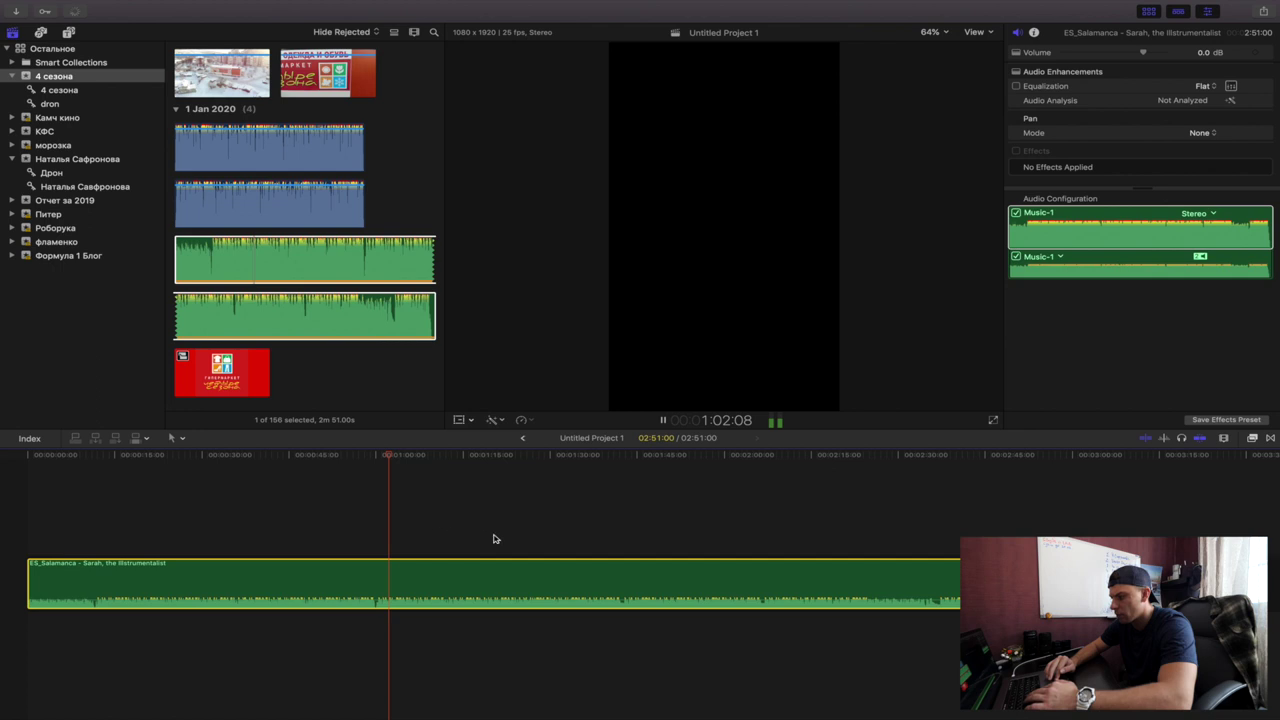
# - Look through the mChalkboard Elements and LenoFX Instagram Stories 2 title collections
pyautogui.scroll(3, 212, 168)
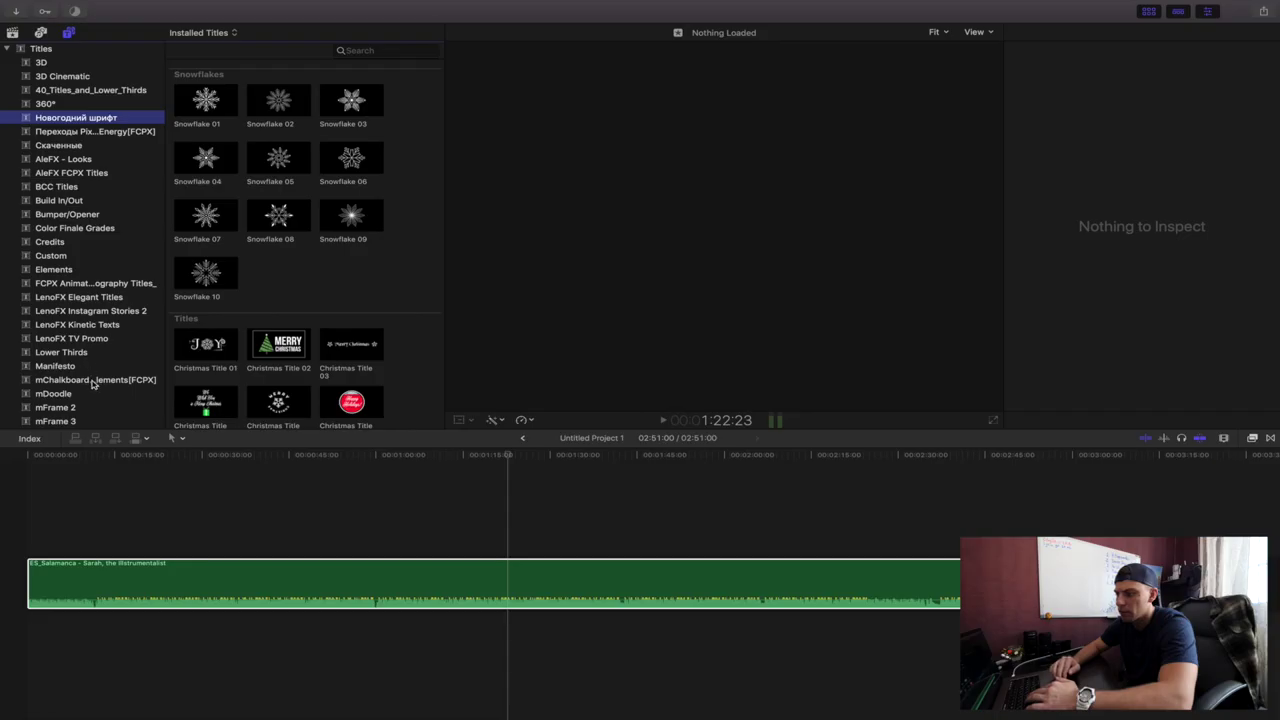
pyautogui.click(93, 381)
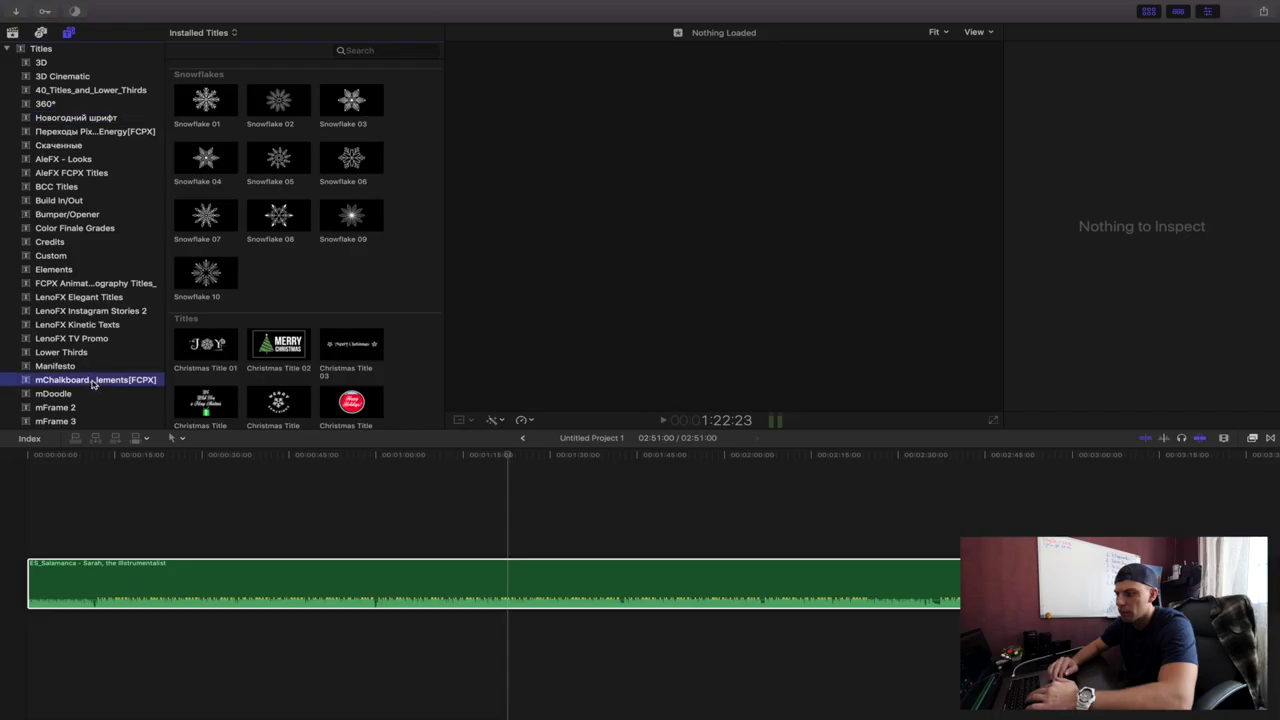
pyautogui.click(122, 311)
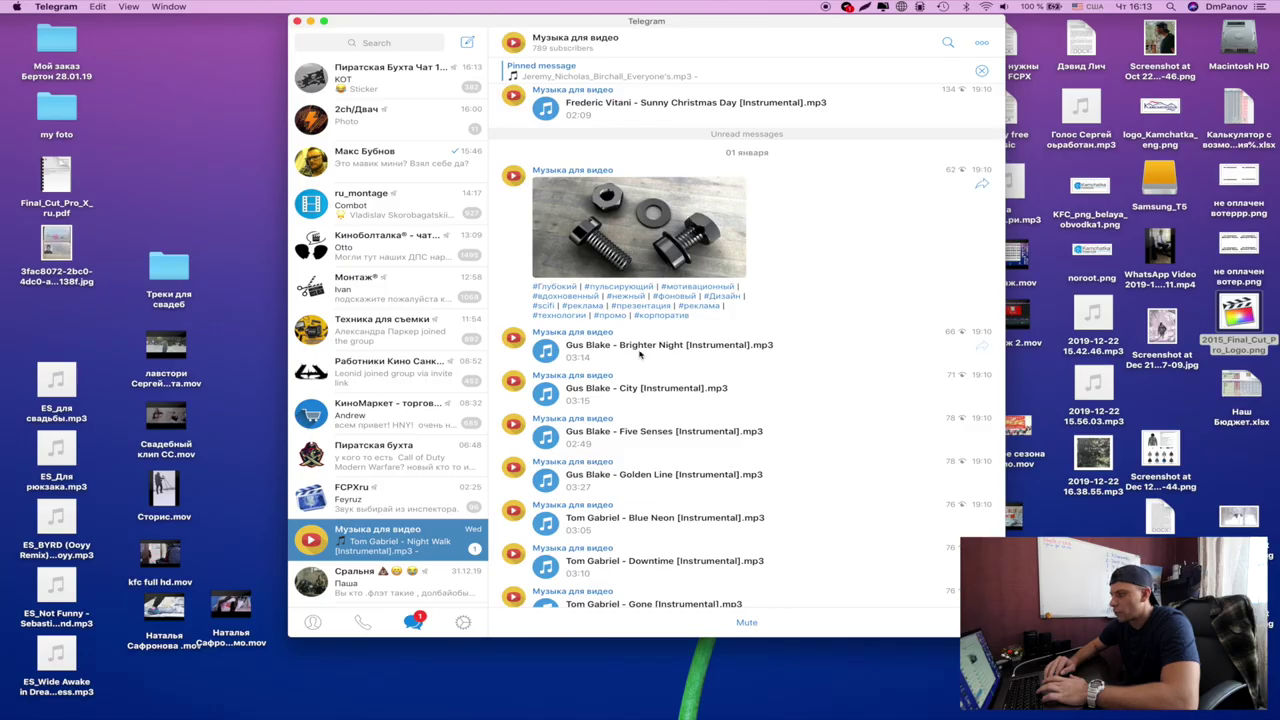
# - Look through the latest instrumental tracks in the Музыка для видео Telegram channel and dismiss the finished-export notification
pyautogui.scroll(5, 538, 452)
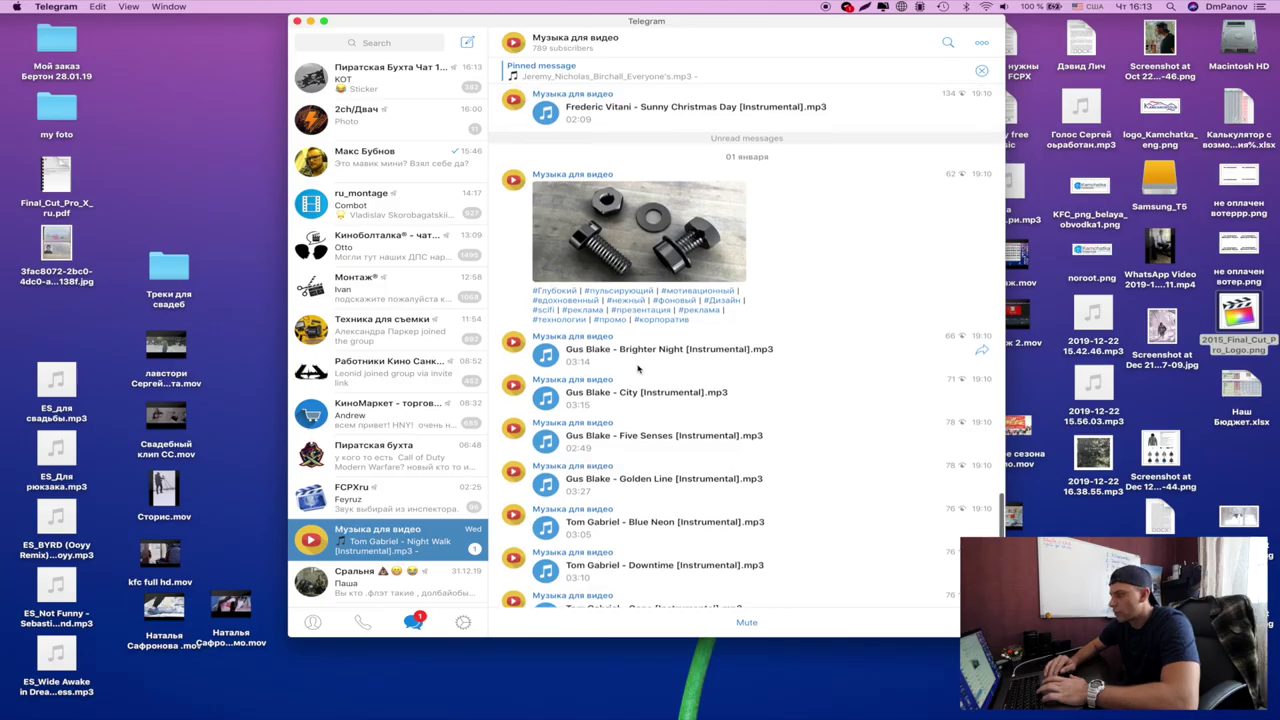
pyautogui.scroll(2, 538, 452)
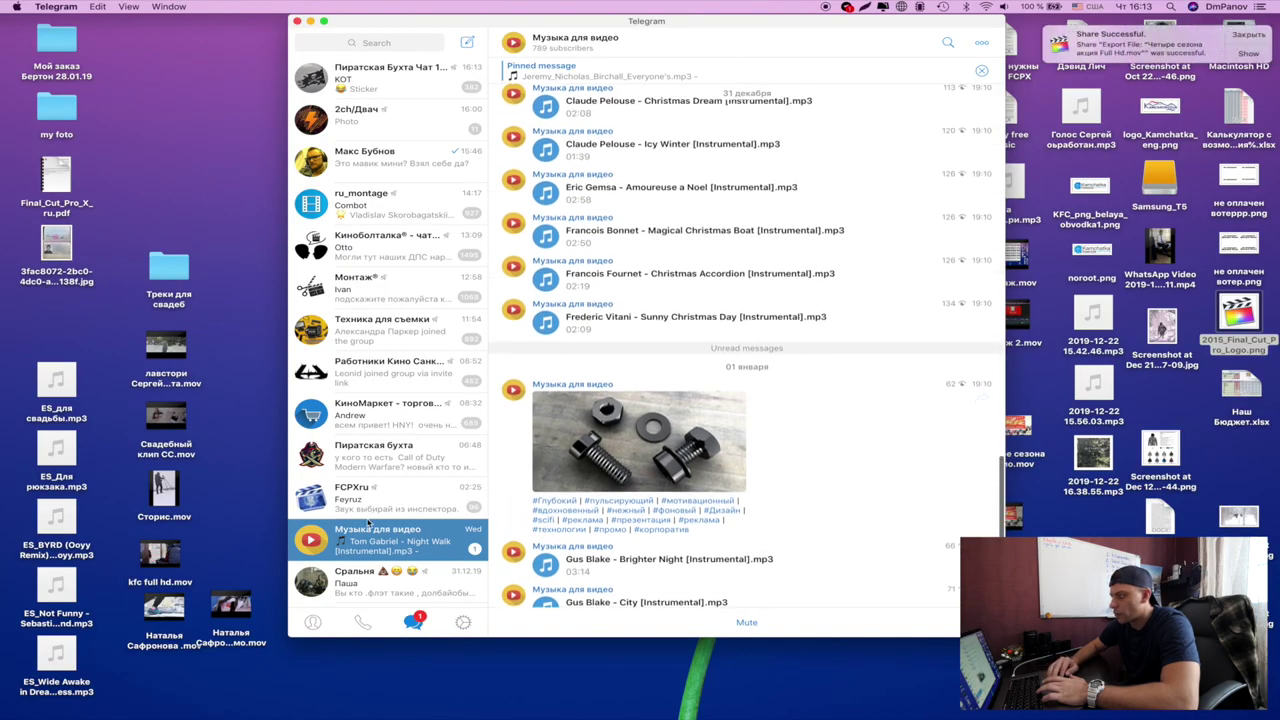
pyautogui.scroll(-6, 988, 242)
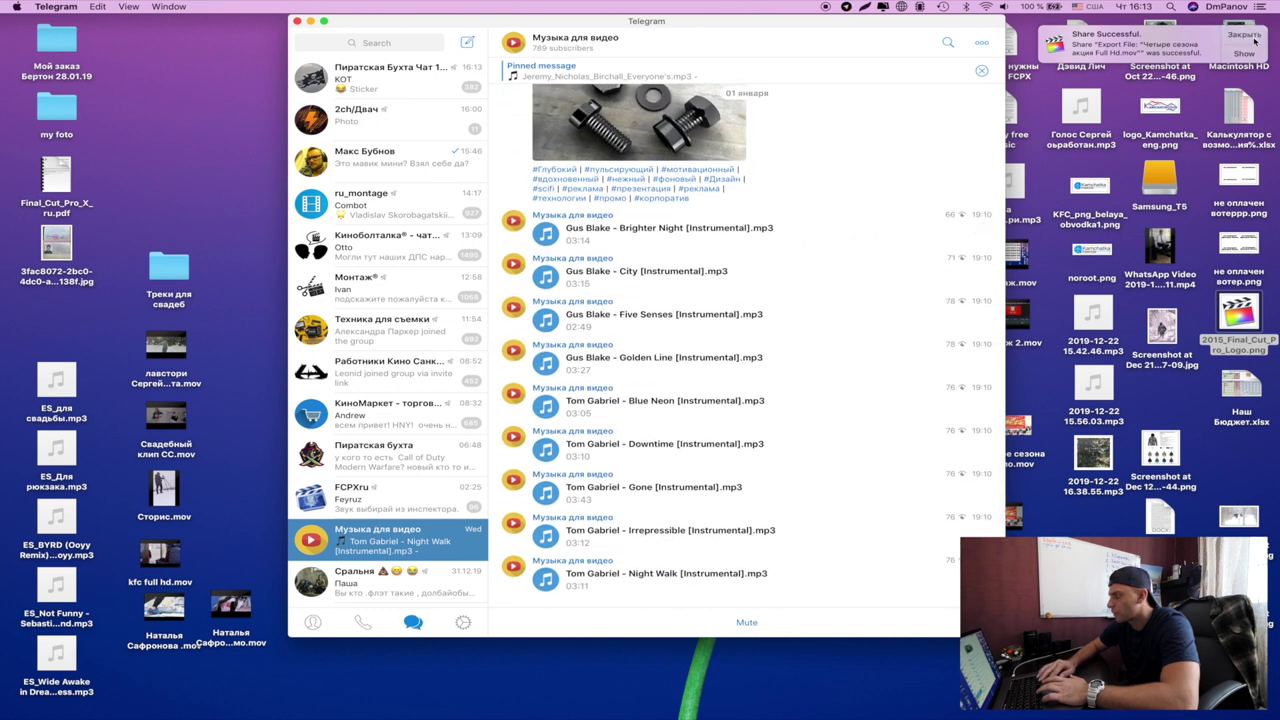
pyautogui.click(1254, 38)
pyautogui.moveTo(930, 28); pyautogui.dragTo(801, 28)
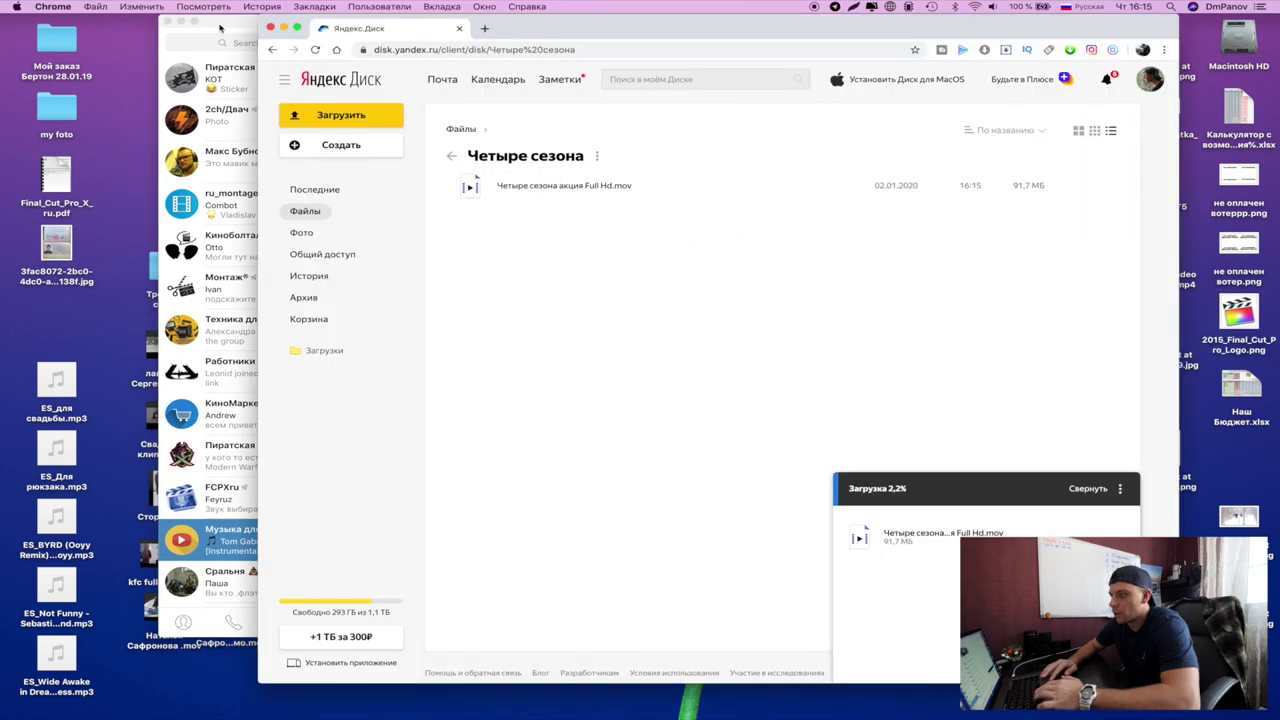
# - Look back through the older 30 and 31 December music posts in the Музыка для видео channel
pyautogui.click(331, 303)
pyautogui.scroll(5, 509, 350)
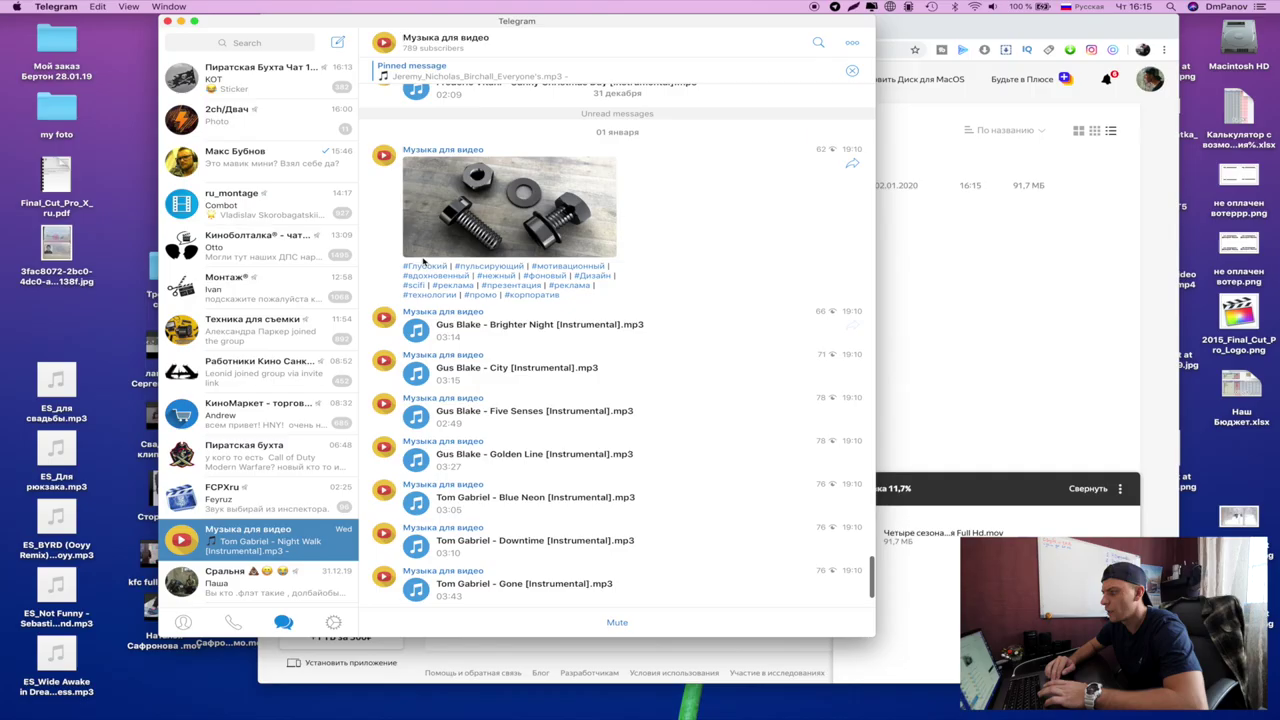
pyautogui.scroll(5, 423, 257)
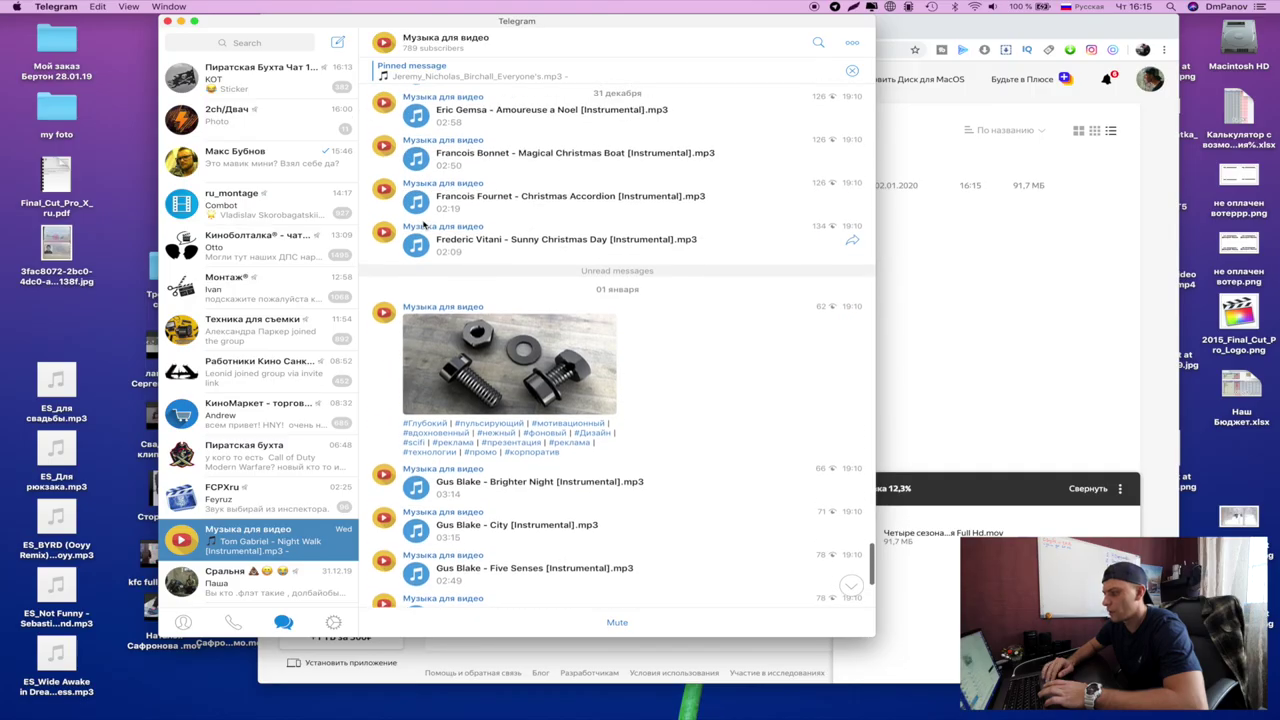
pyautogui.scroll(-5, 423, 225)
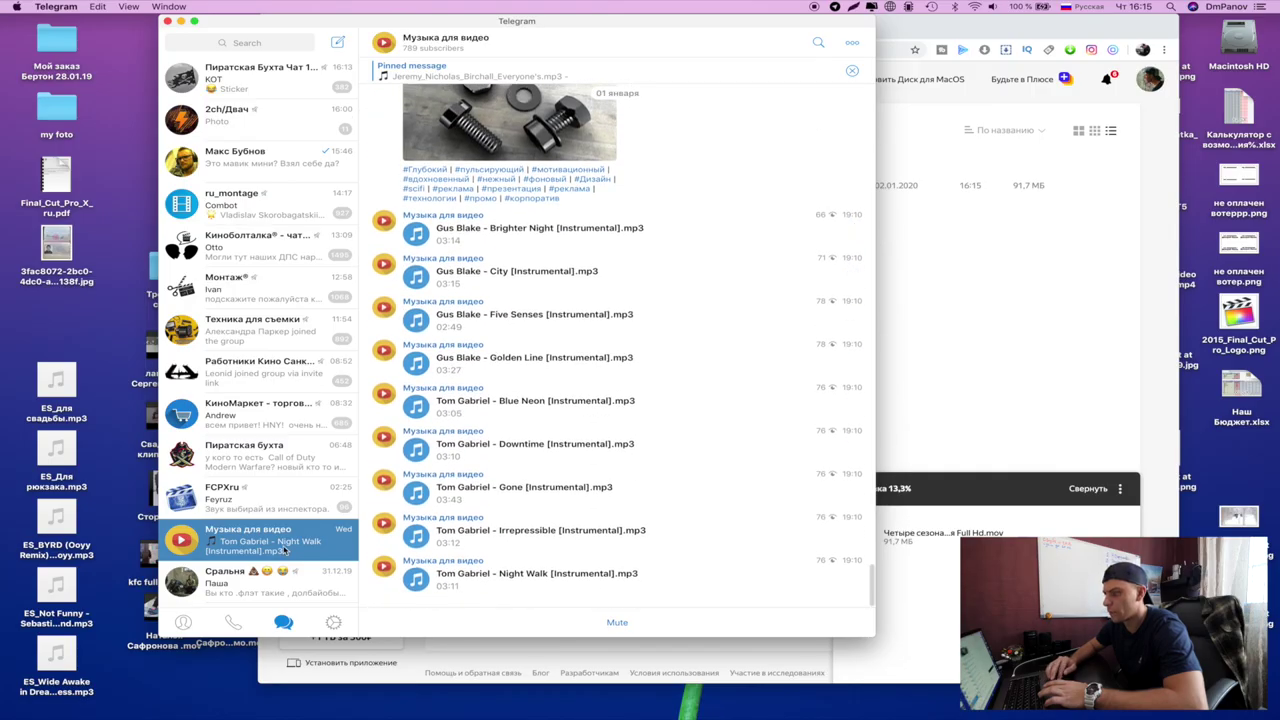
pyautogui.moveTo(544, 14); pyautogui.dragTo(309, 14)
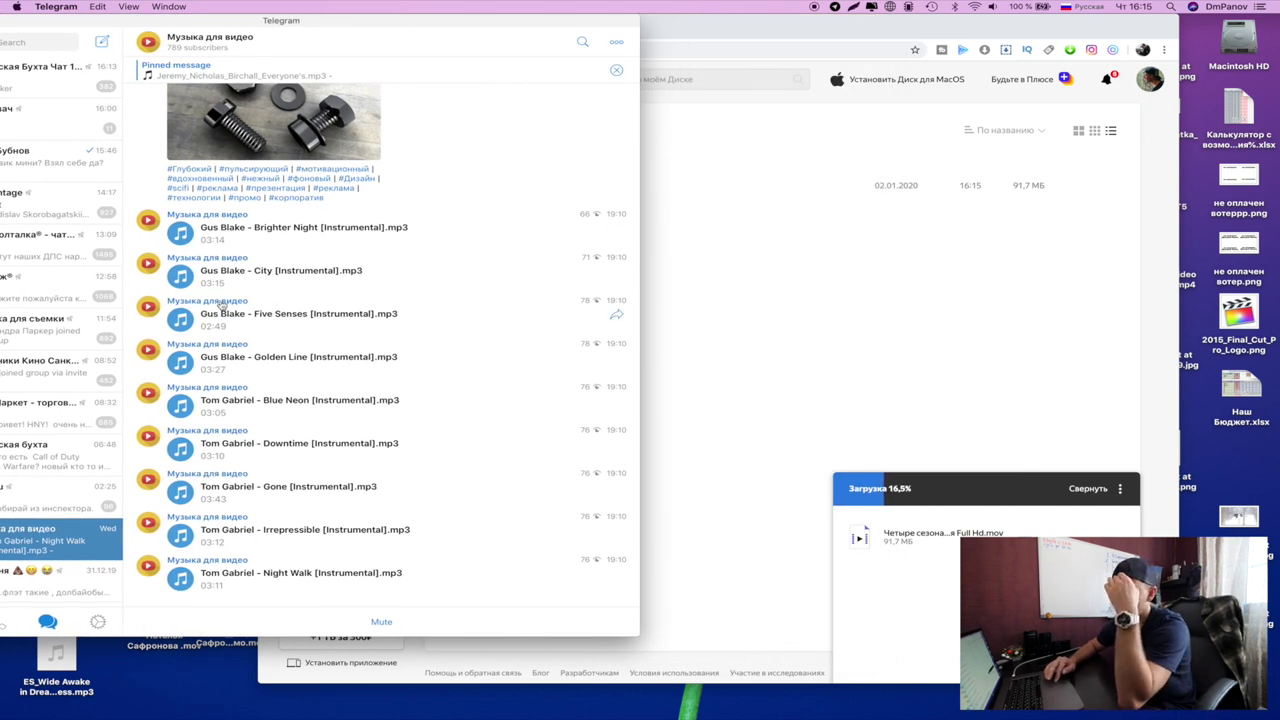
pyautogui.scroll(5, 312, 284)
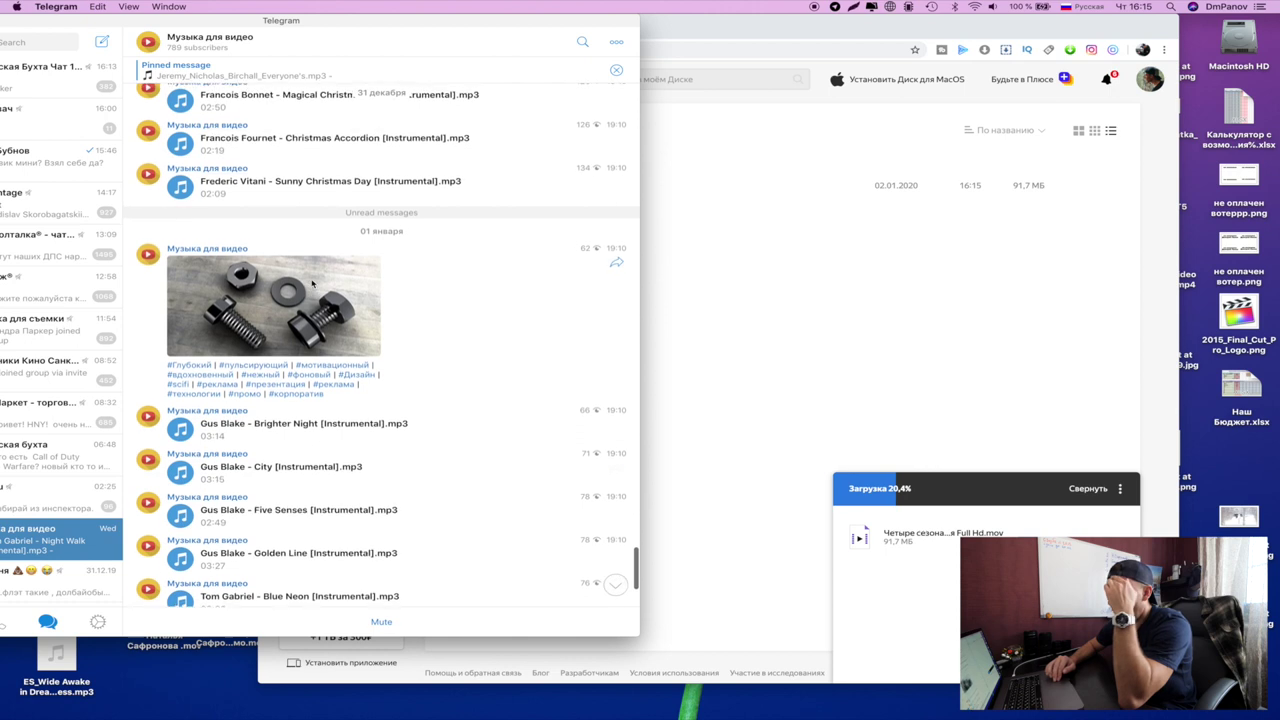
pyautogui.scroll(4, 312, 284)
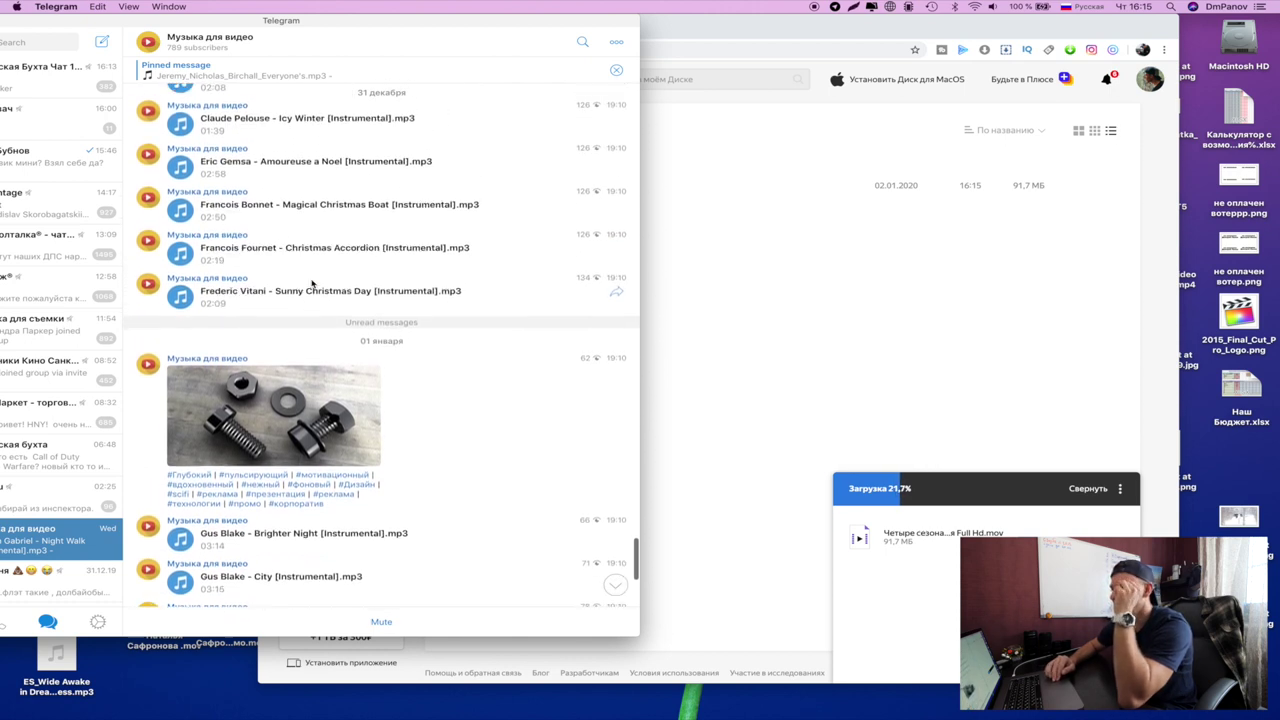
pyautogui.scroll(8, 267, 167)
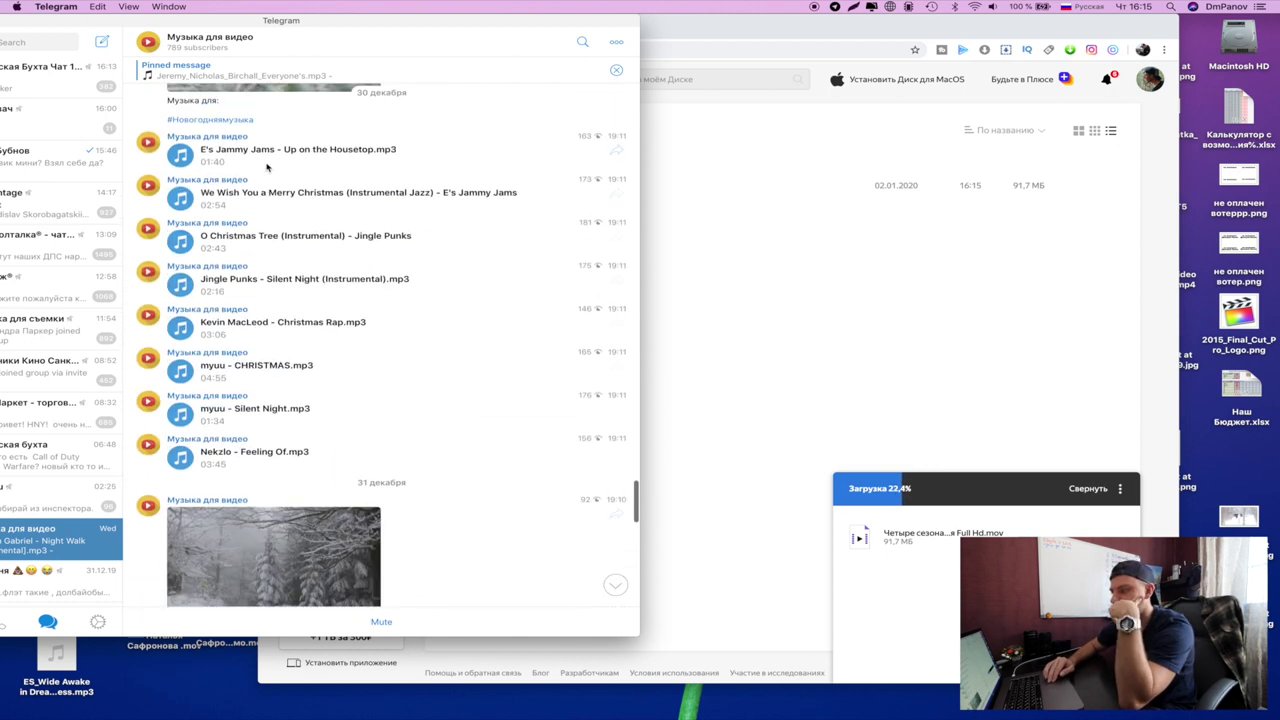
pyautogui.scroll(4, 267, 167)
pyautogui.scroll(-4, 267, 167)
pyautogui.scroll(2, 267, 167)
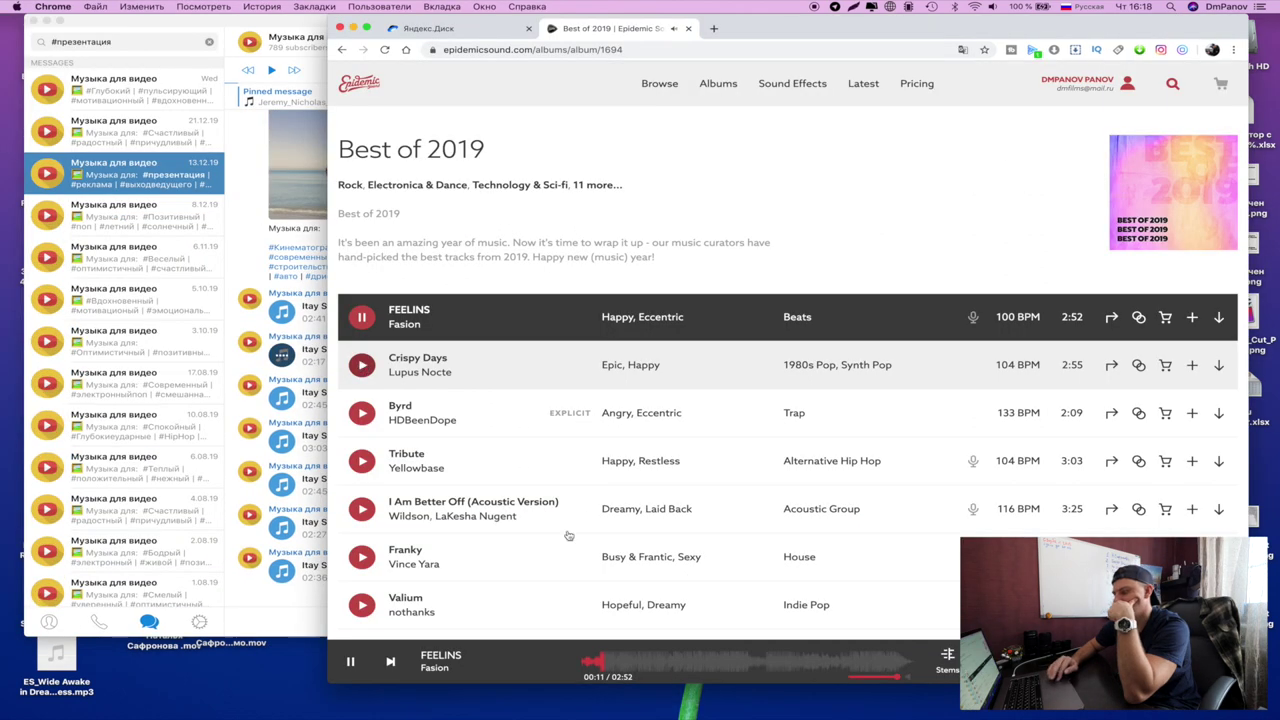
# - Audition Byrd and Tribute from Epidemic Sound's Best of 2019 album and Bottai from the Future Bass genre
pyautogui.click(718, 662)
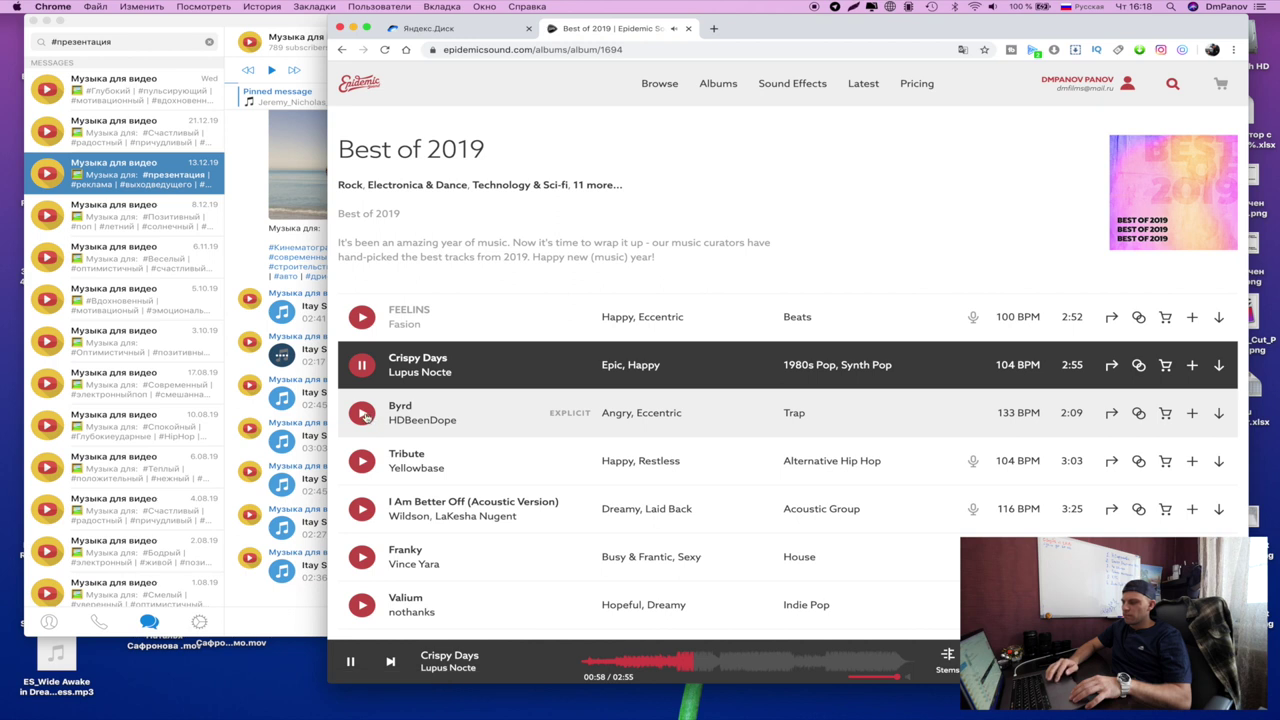
pyautogui.click(364, 415)
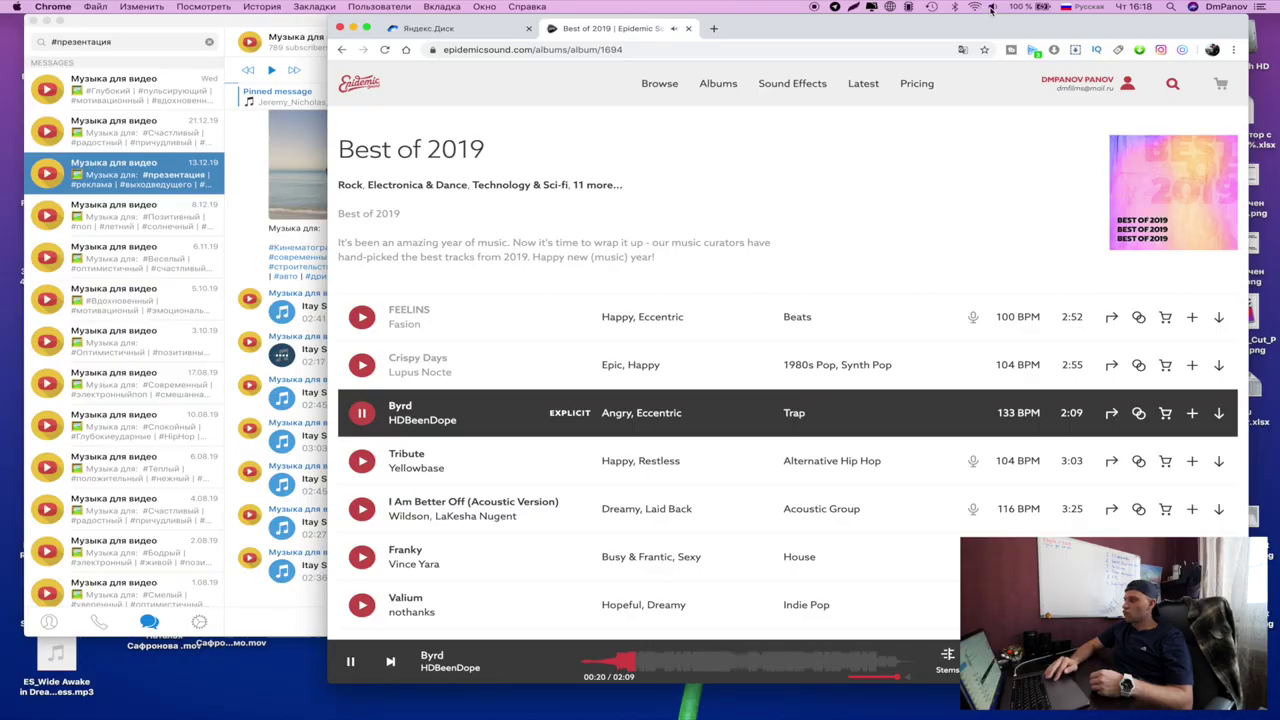
pyautogui.click(992, 8)
pyautogui.click(363, 414)
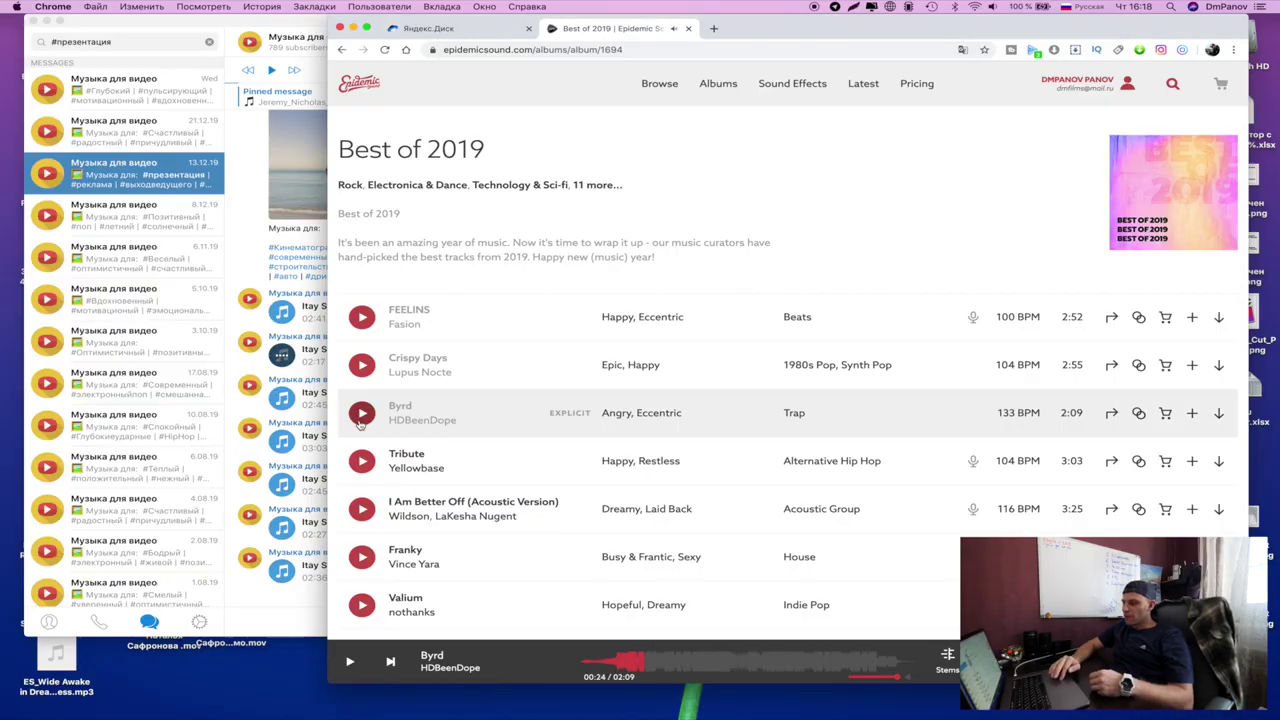
pyautogui.click(362, 461)
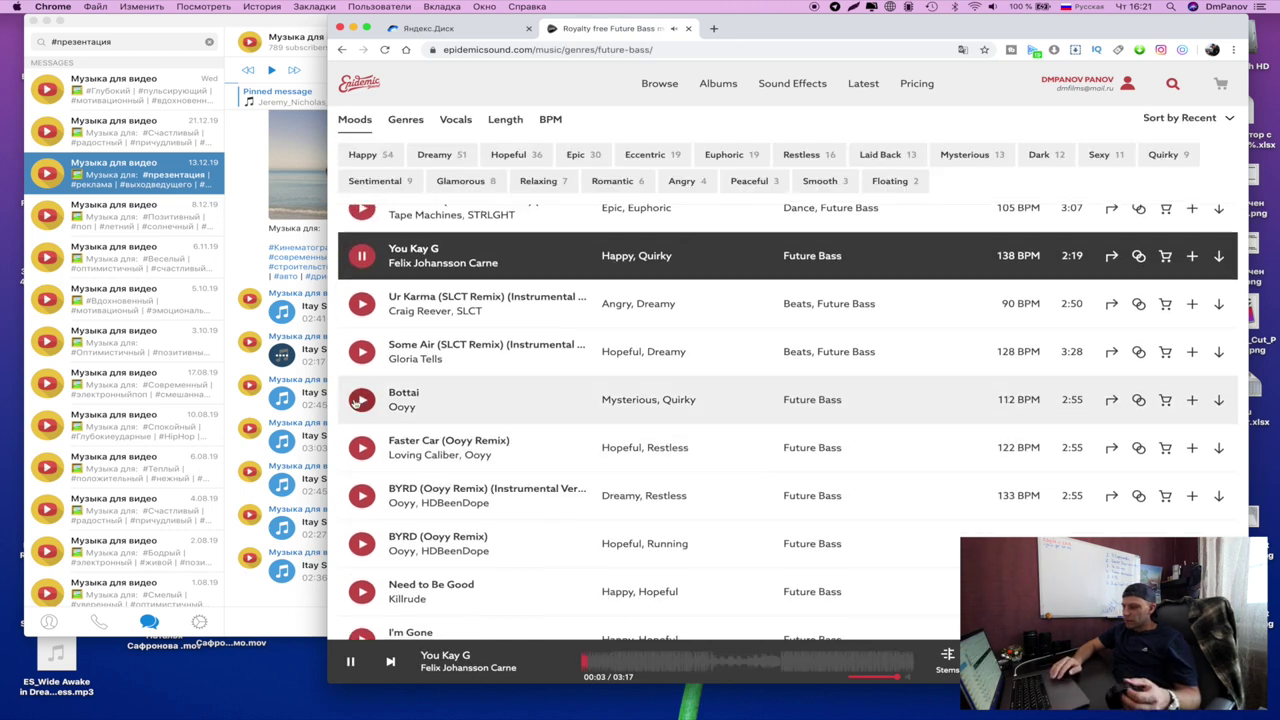
pyautogui.click(360, 399)
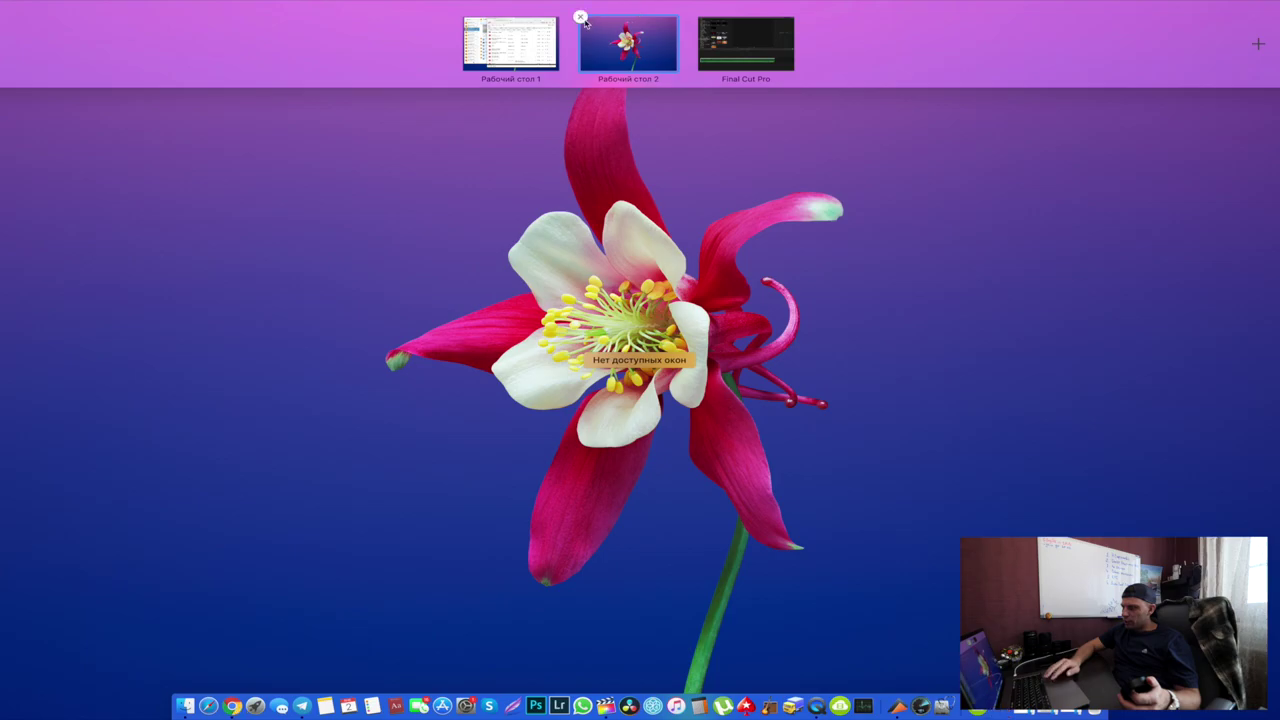
# - Close the empty second desktop and, in Final Cut Pro, cut ES_Bottai at 1:08:04 and delete the part before the cut
pyautogui.click(580, 18)
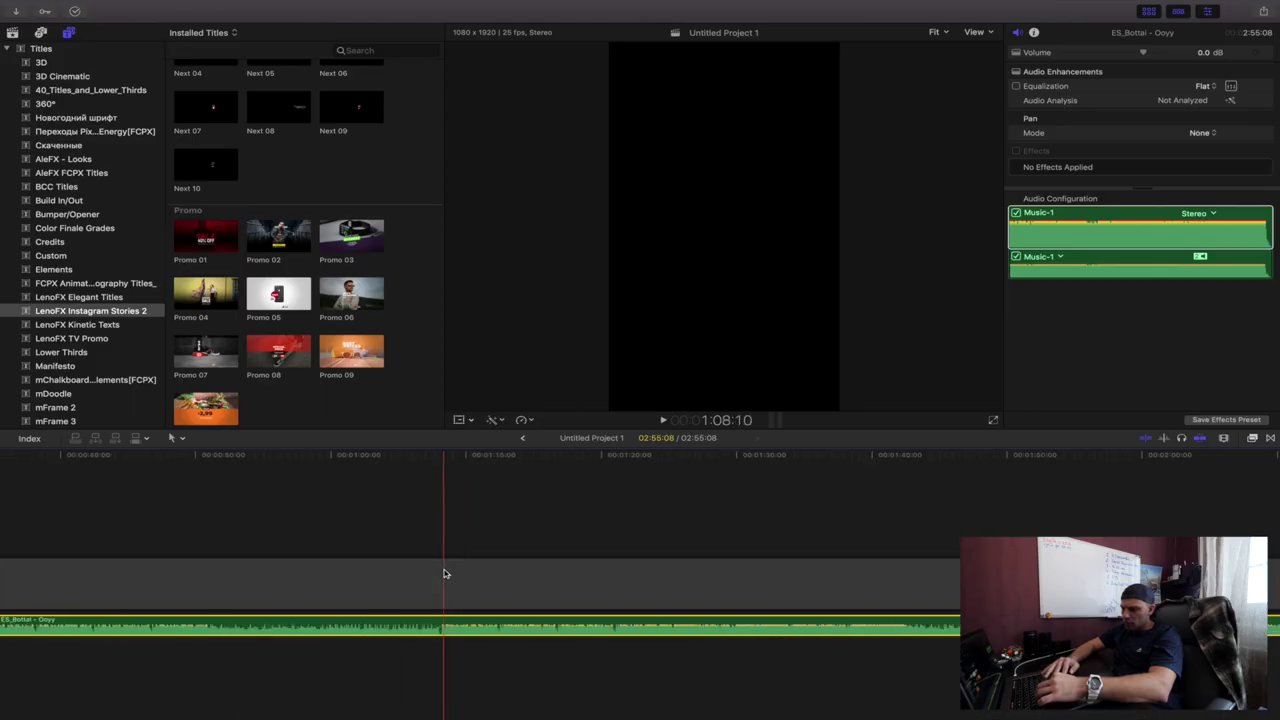
pyautogui.press('super+equal')
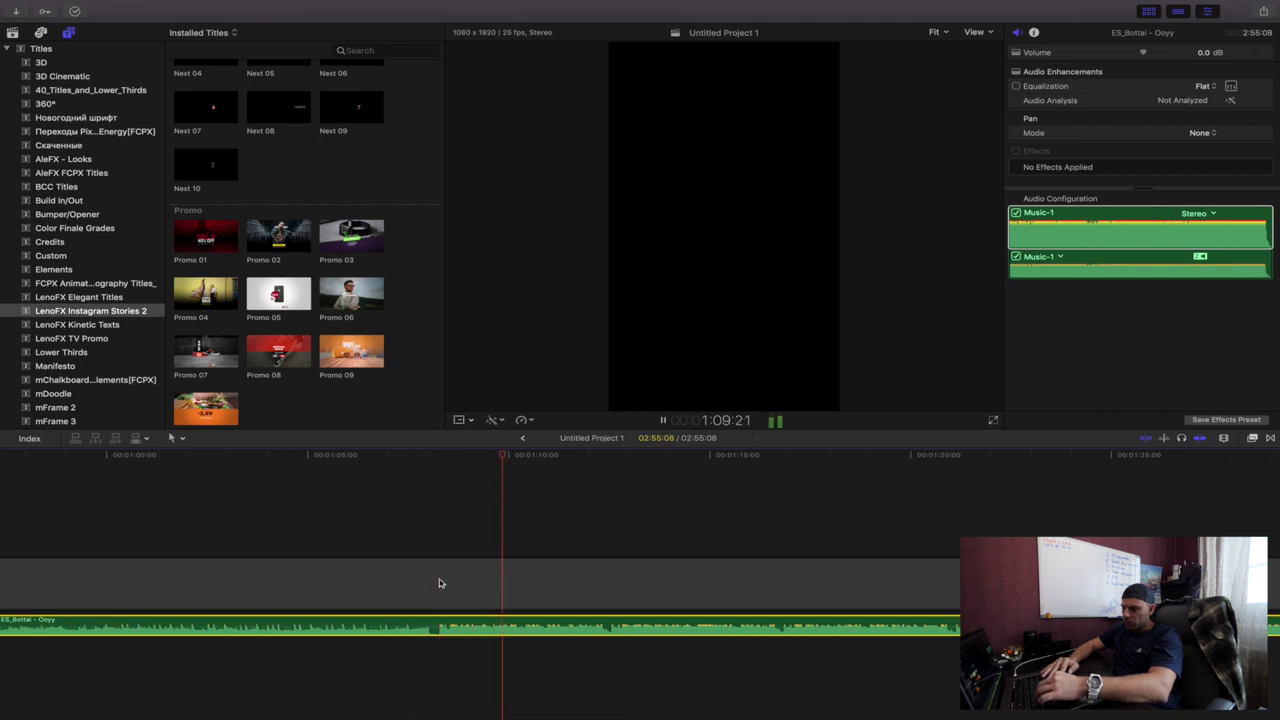
pyautogui.press('space')
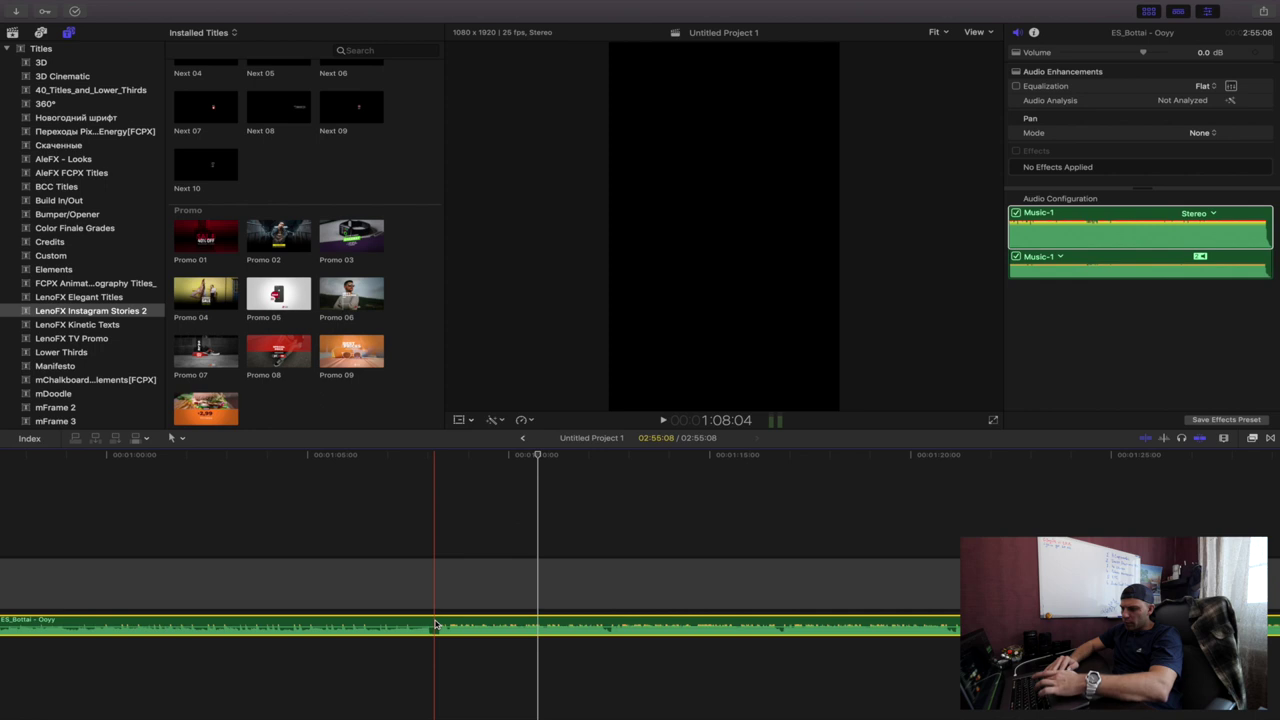
pyautogui.click(436, 625)
pyautogui.press('a')
pyautogui.click(415, 626)
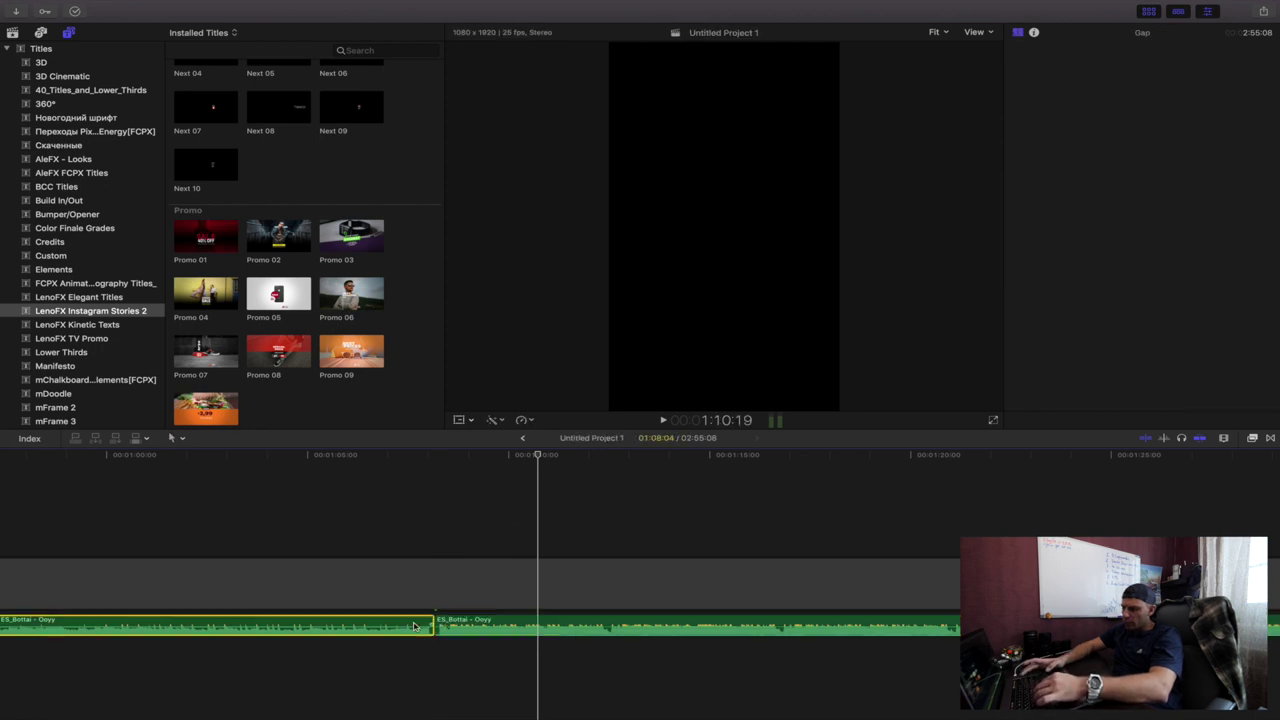
pyautogui.press('BackSpace')
# - Move the remaining ES_Bottai section to the start of the timeline
pyautogui.press('super+minus')
pyautogui.press('super+minus')
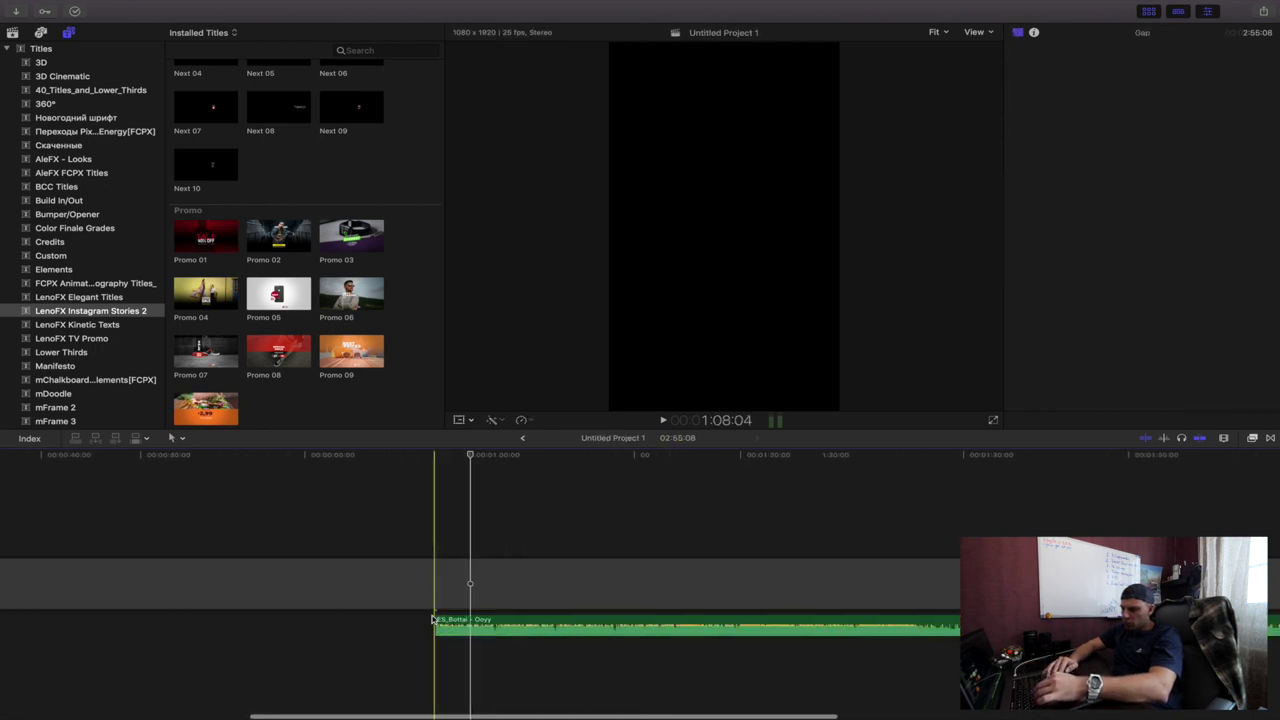
pyautogui.hscroll(-3, 433, 619)
pyautogui.hscroll(-2, 436, 619)
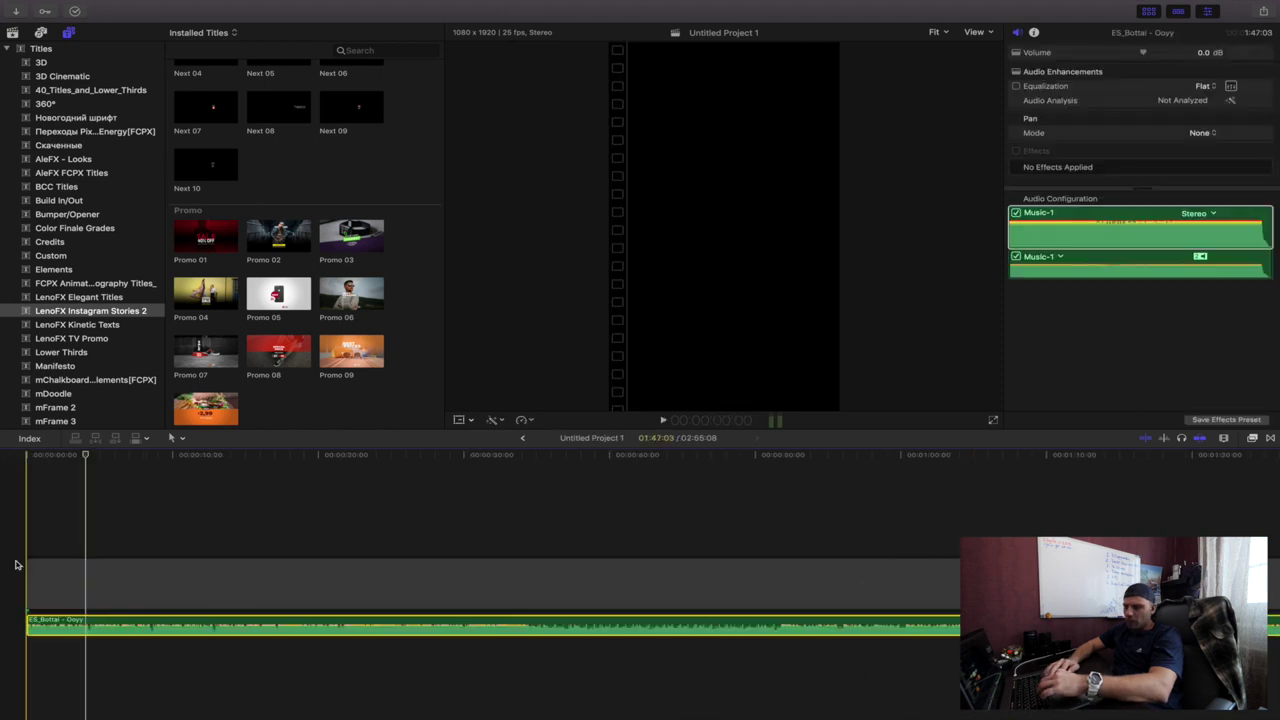
# - Play ES_Bottai from the start, mark the beats over its opening and cut that opening section to 14:24
pyautogui.click(2, 563)
pyautogui.click(32, 625)
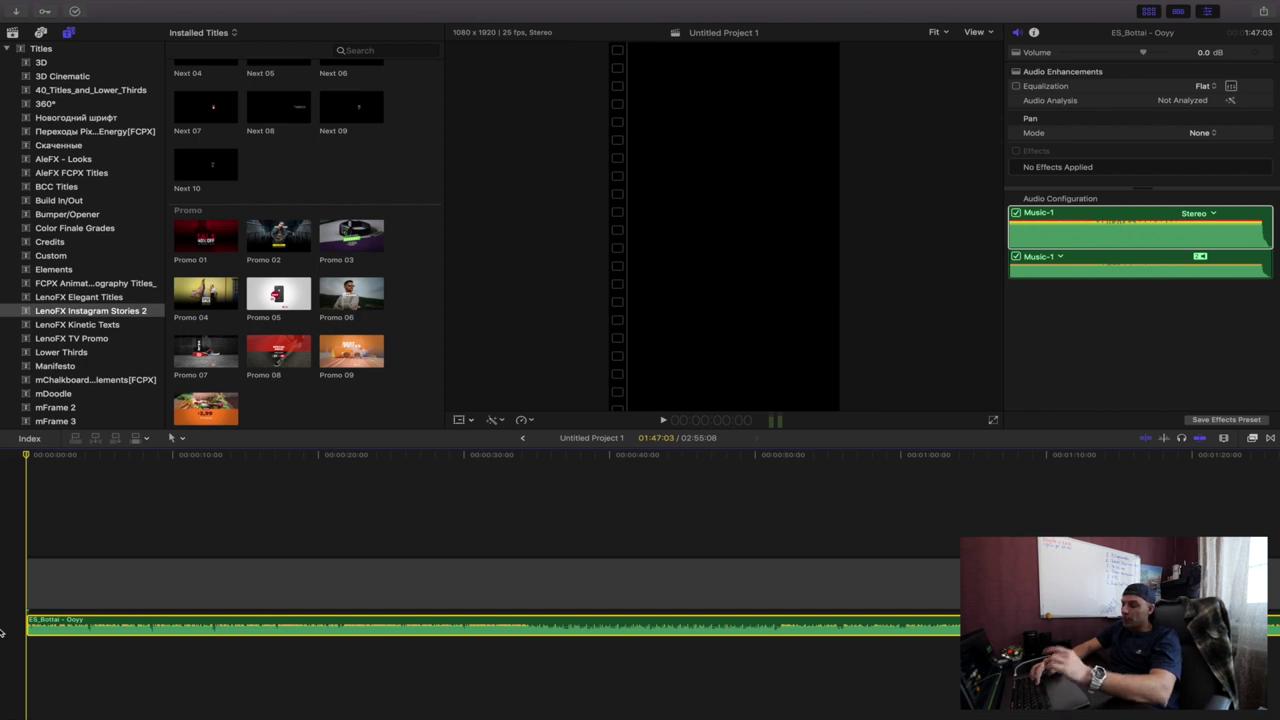
pyautogui.press('space')
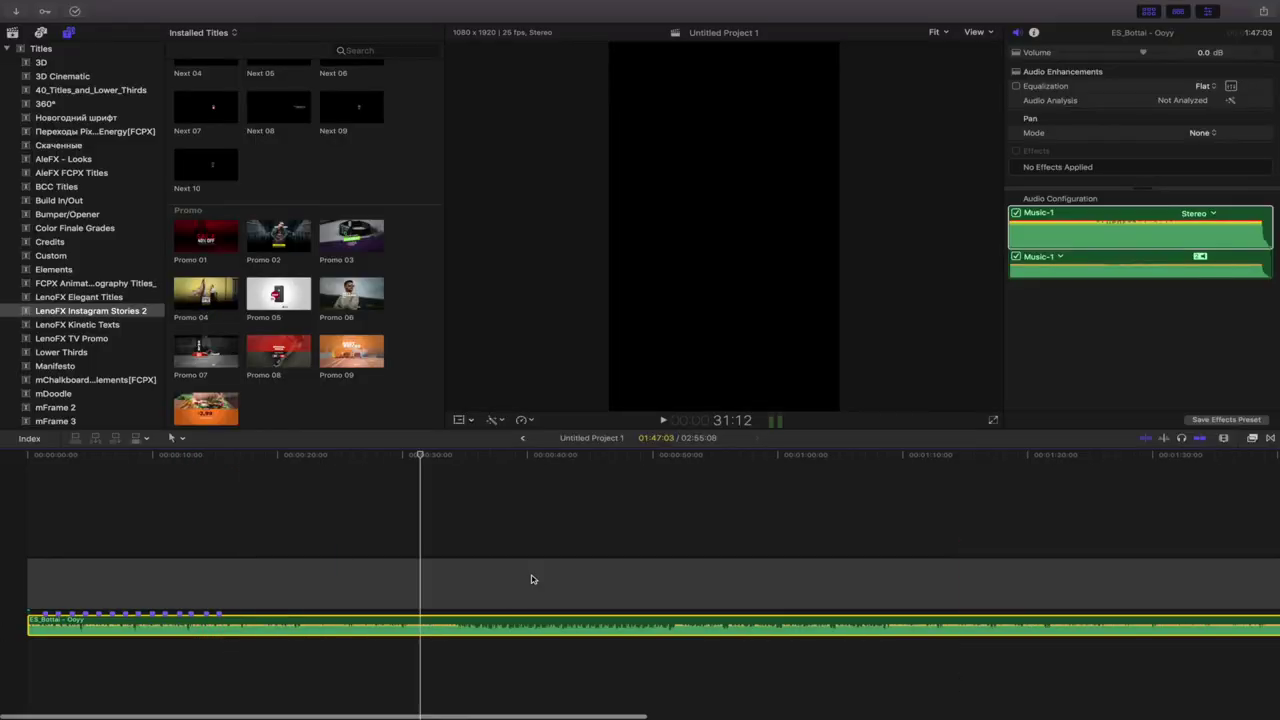
pyautogui.press('super+equal')
pyautogui.press('super+equal')
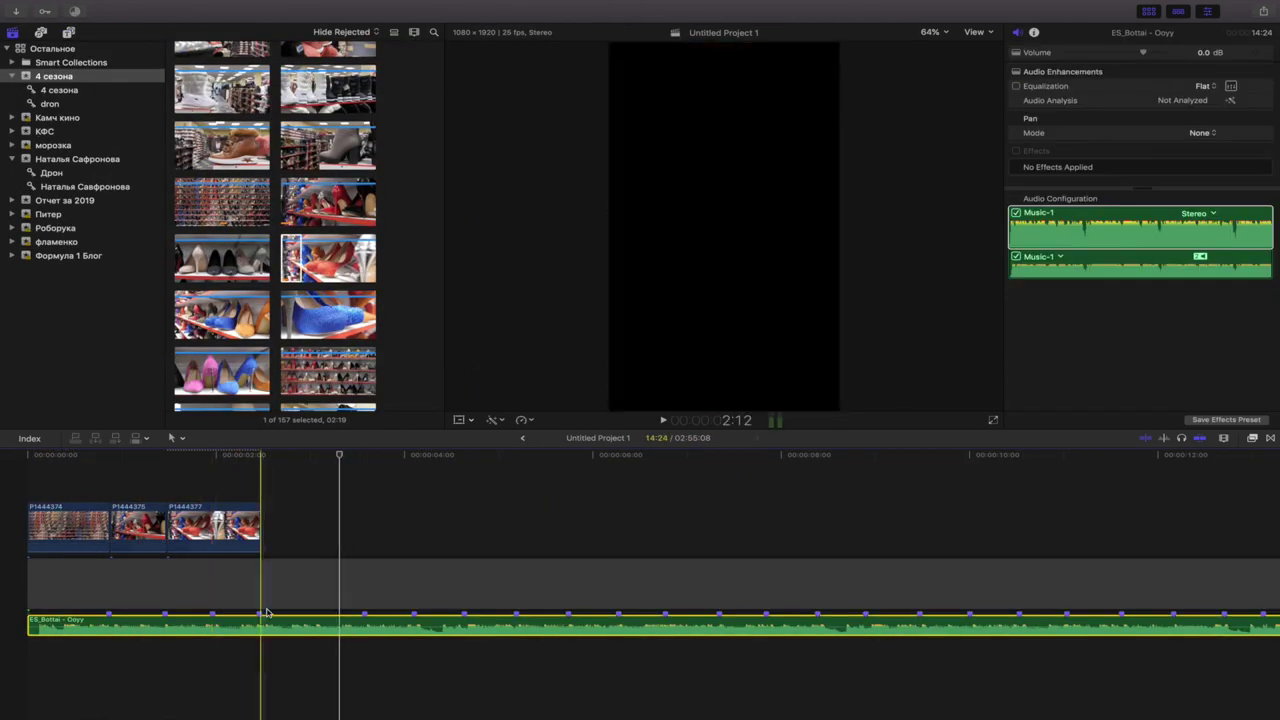
# - Lay store footage from the 4 сезона event above the music, cutting each clip to the beat markers, up to P1444372
pyautogui.scroll(-5, 275, 225)
pyautogui.moveTo(223, 314); pyautogui.dragTo(438, 525)
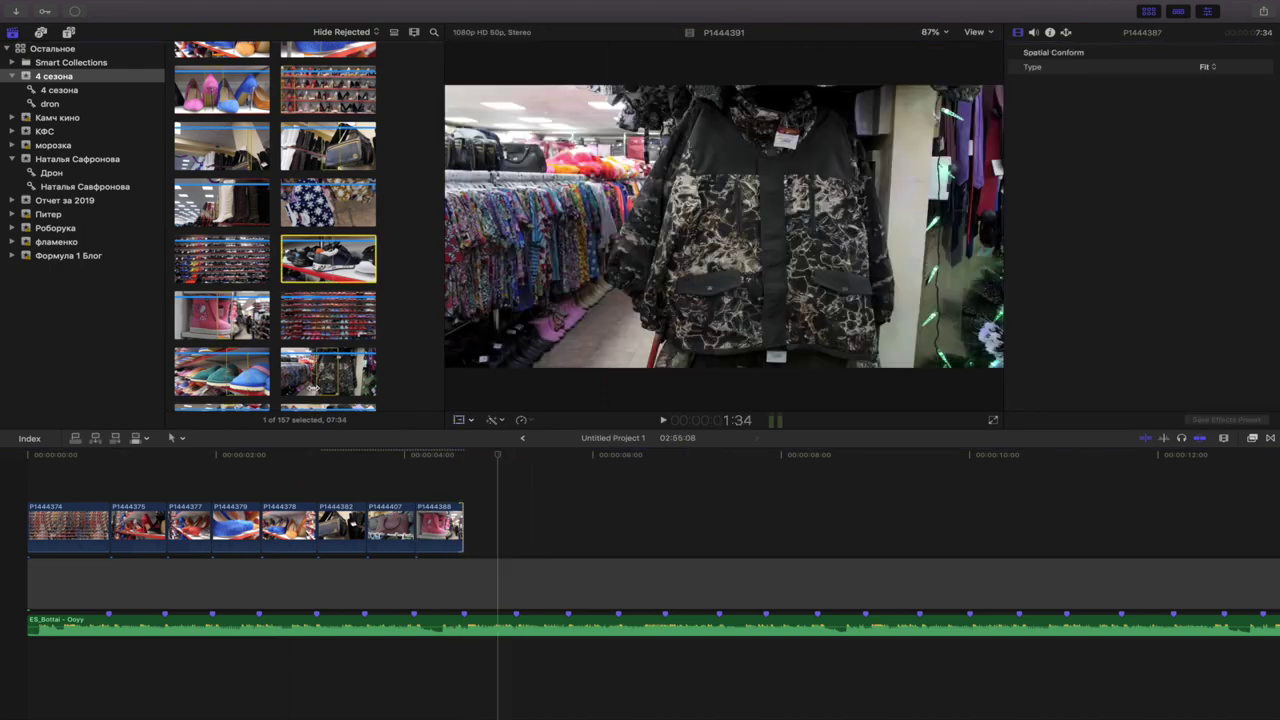
pyautogui.scroll(10, 275, 225)
pyautogui.moveTo(328, 155); pyautogui.dragTo(517, 525)
pyautogui.moveTo(328, 211); pyautogui.dragTo(619, 525)
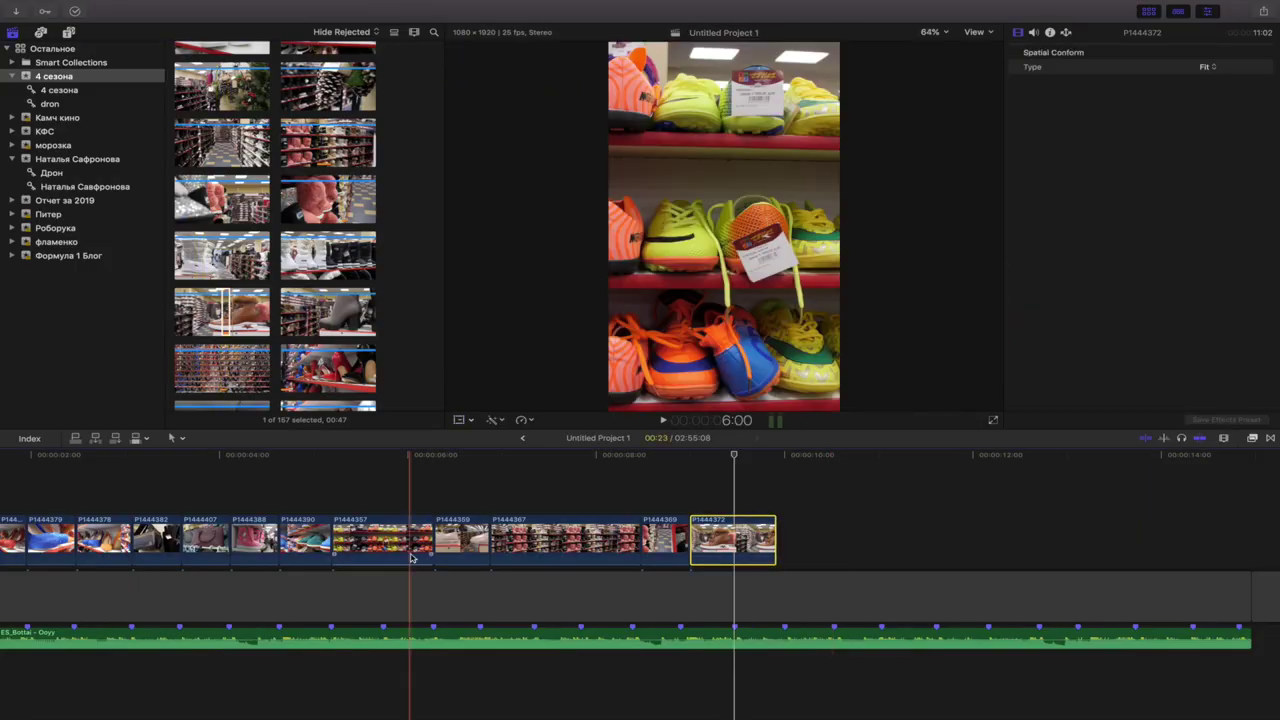
# - Extend the montage on the beat markers with further store clips, including the P1444389 slipper shelves
pyautogui.press('super+minus')
pyautogui.scroll(-5, 275, 225)
pyautogui.moveTo(275, 300); pyautogui.dragTo(560, 535)
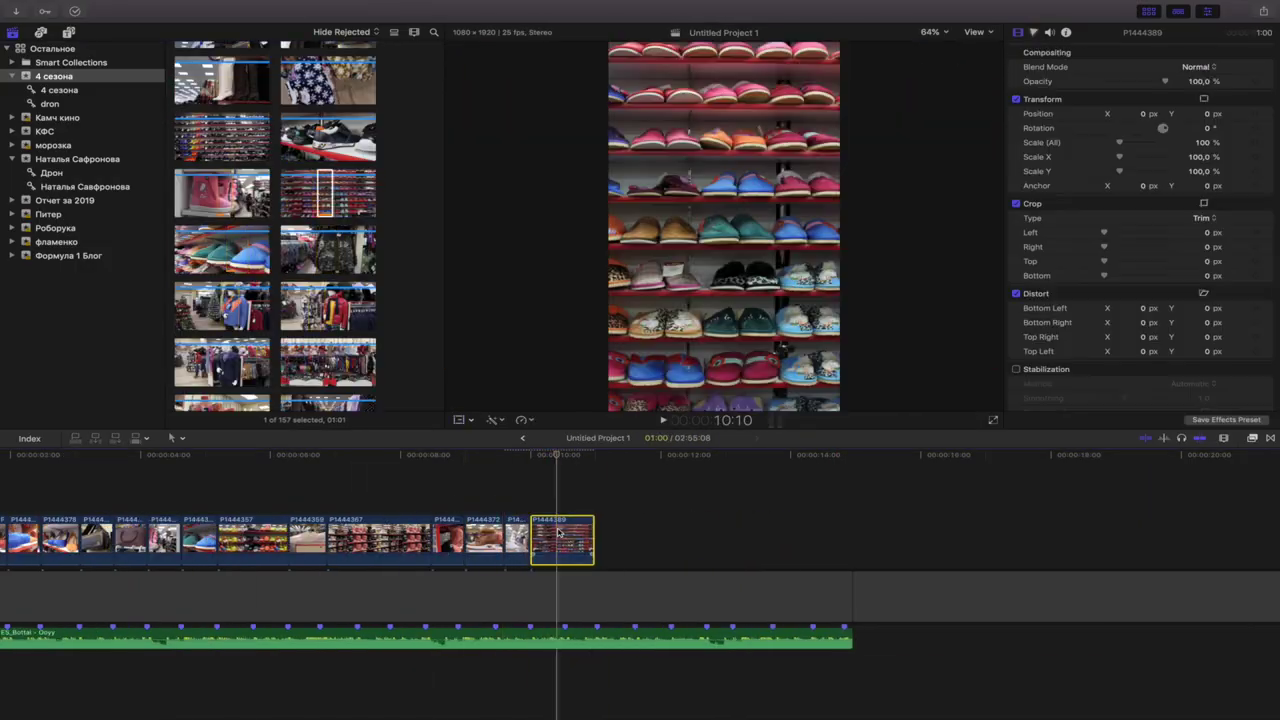
pyautogui.scroll(-5, 275, 225)
pyautogui.moveTo(1206, 142); pyautogui.dragTo(1208, 128)
pyautogui.scroll(-5, 275, 225)
pyautogui.moveTo(327, 300); pyautogui.dragTo(705, 532)
# - Complete the montage with the closing clips, ending on DJI_0555 trimmed to the end of the music section
pyautogui.scroll(-10, 275, 225)
pyautogui.moveTo(222, 200); pyautogui.dragTo(745, 535)
pyautogui.moveTo(1030, 540); pyautogui.dragTo(851, 540)
pyautogui.moveTo(222, 200); pyautogui.dragTo(842, 540)
pyautogui.moveTo(971, 540); pyautogui.dragTo(851, 540)
pyautogui.press('super+minus')
# - Place the LenoFX Promo 02 title above the montage from about 2 seconds and set Text 1 to 40% and 50% on two lines
pyautogui.scroll(8, 275, 225)
pyautogui.click(68, 32)
pyautogui.moveTo(278, 236); pyautogui.dragTo(115, 504)
pyautogui.click(1130, 157)
pyautogui.write('40% 50%')
# - Set the title's Text 2 to "скидки на все" and its bottom line to "с 10.01.2020 по 02.02.2020"
pyautogui.click(1130, 325)
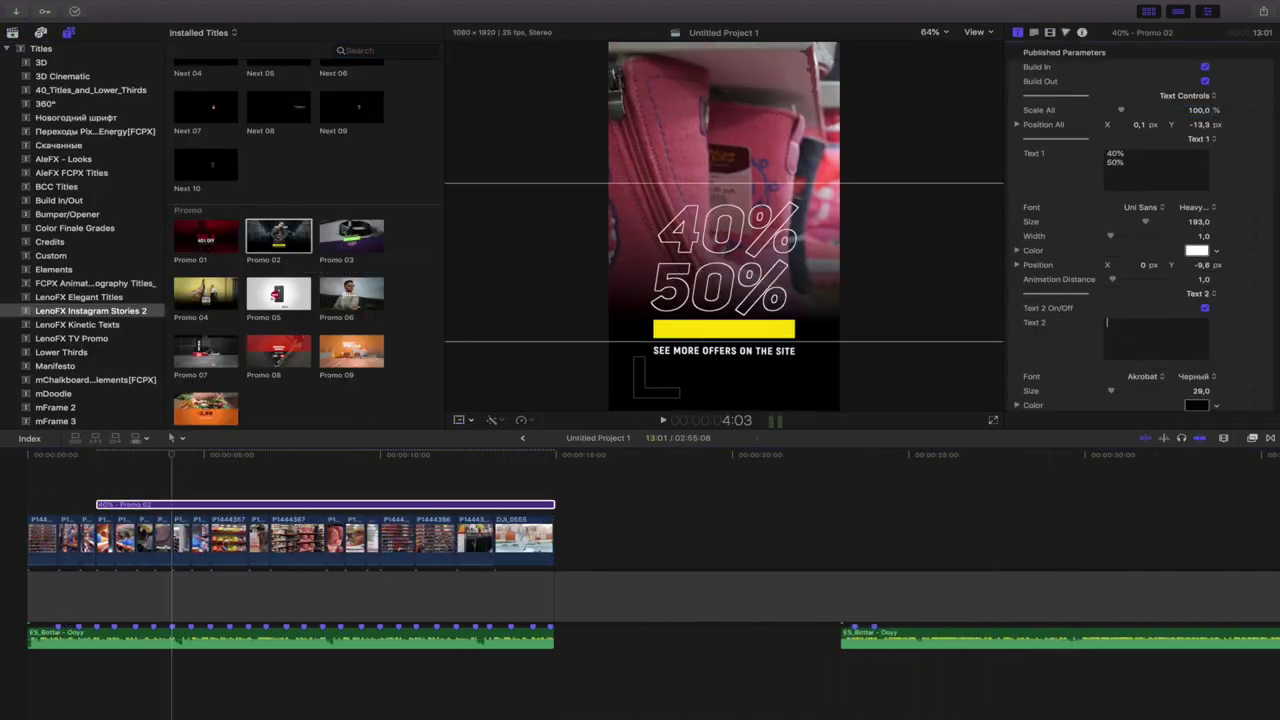
pyautogui.write('скидки на всес 10.01.2020 по 02.02.2020')
pyautogui.moveTo(1137, 247); pyautogui.dragTo(1137, 262)
pyautogui.scroll(-3, 1130, 250)
# - Shorten the Promo 02 title to 10:05 and lower its Text 1 to Y position -19,9 px
pyautogui.moveTo(553, 504); pyautogui.dragTo(455, 504)
pyautogui.scroll(8, 1130, 250)
pyautogui.moveTo(1200, 114); pyautogui.dragTo(1200, 130)
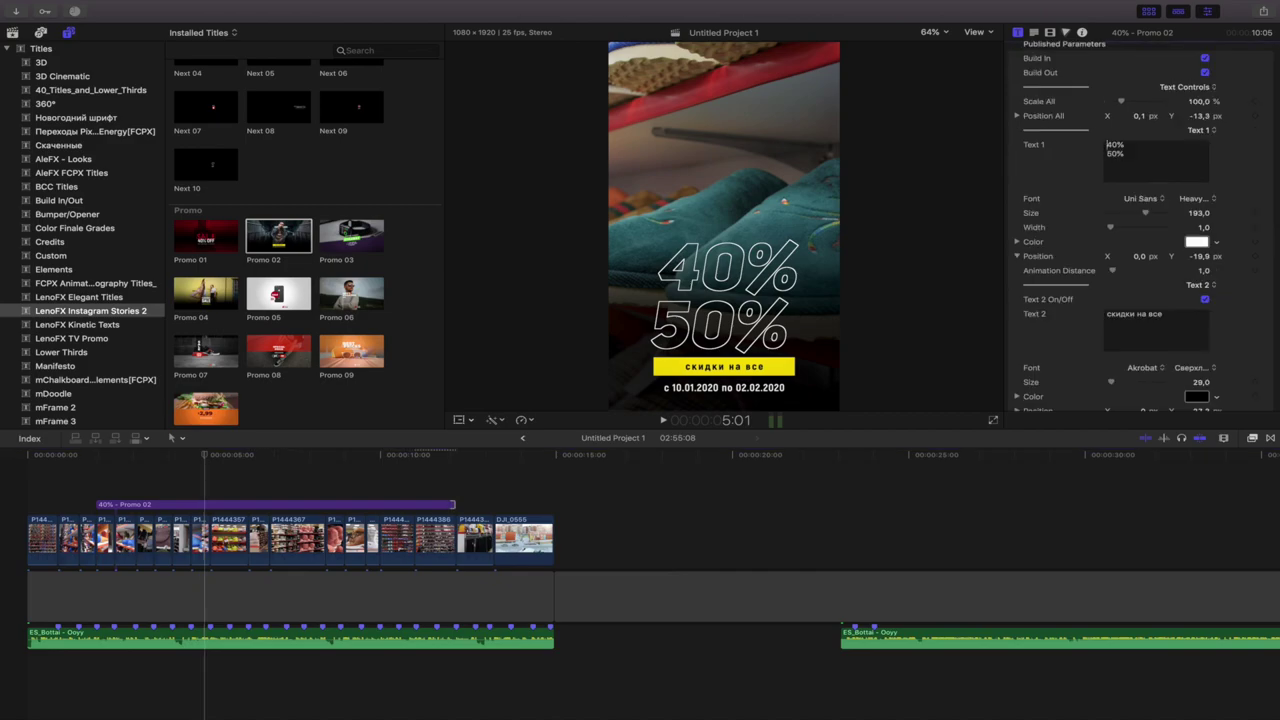
pyautogui.click(1270, 438)
# - Switch to Chrome, open the Epidemic Sound albums page in a new tab and bring up the memory diagnostics
pyautogui.press('super+Tab')
pyautogui.click(791, 83)
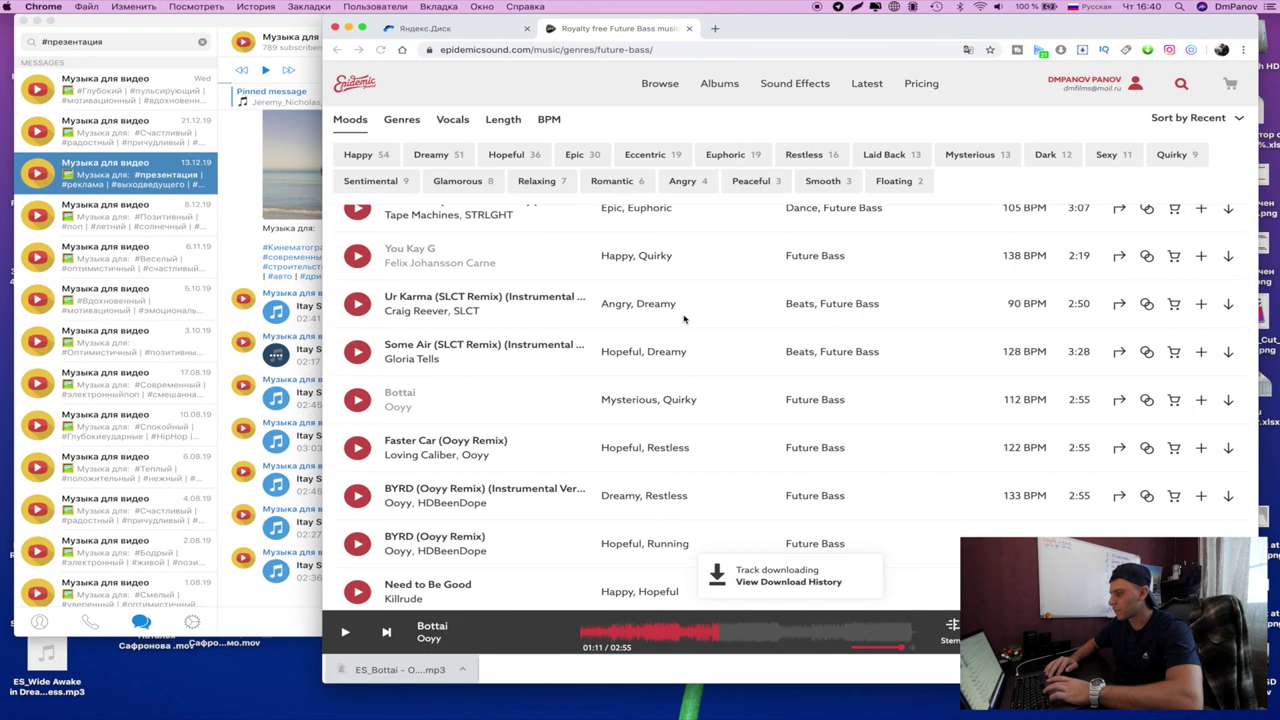
pyautogui.click(715, 29)
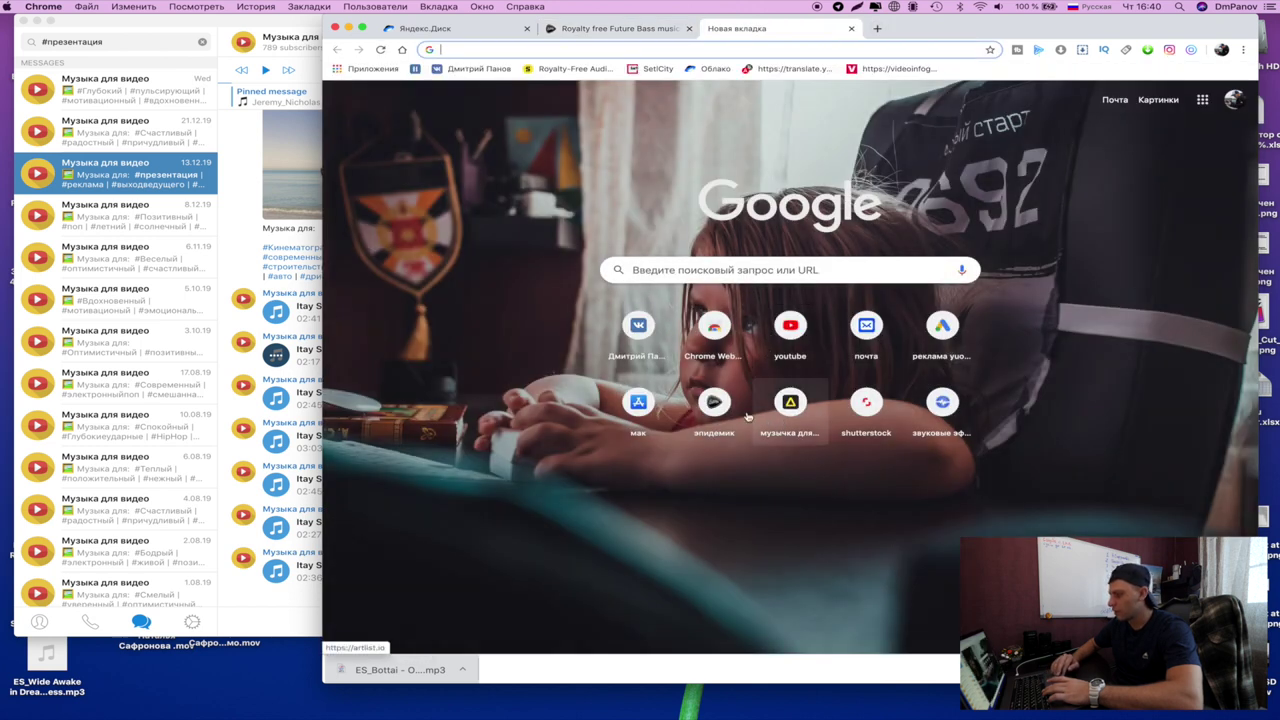
pyautogui.click(733, 410)
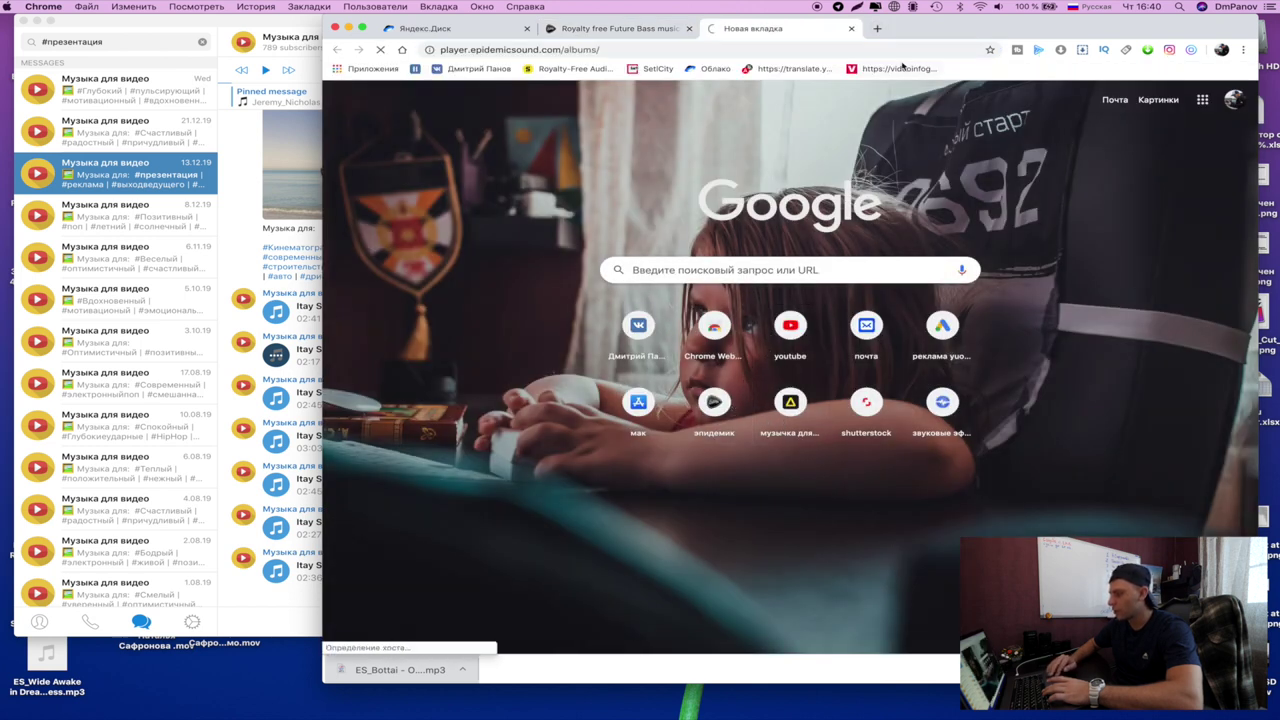
pyautogui.click(912, 6)
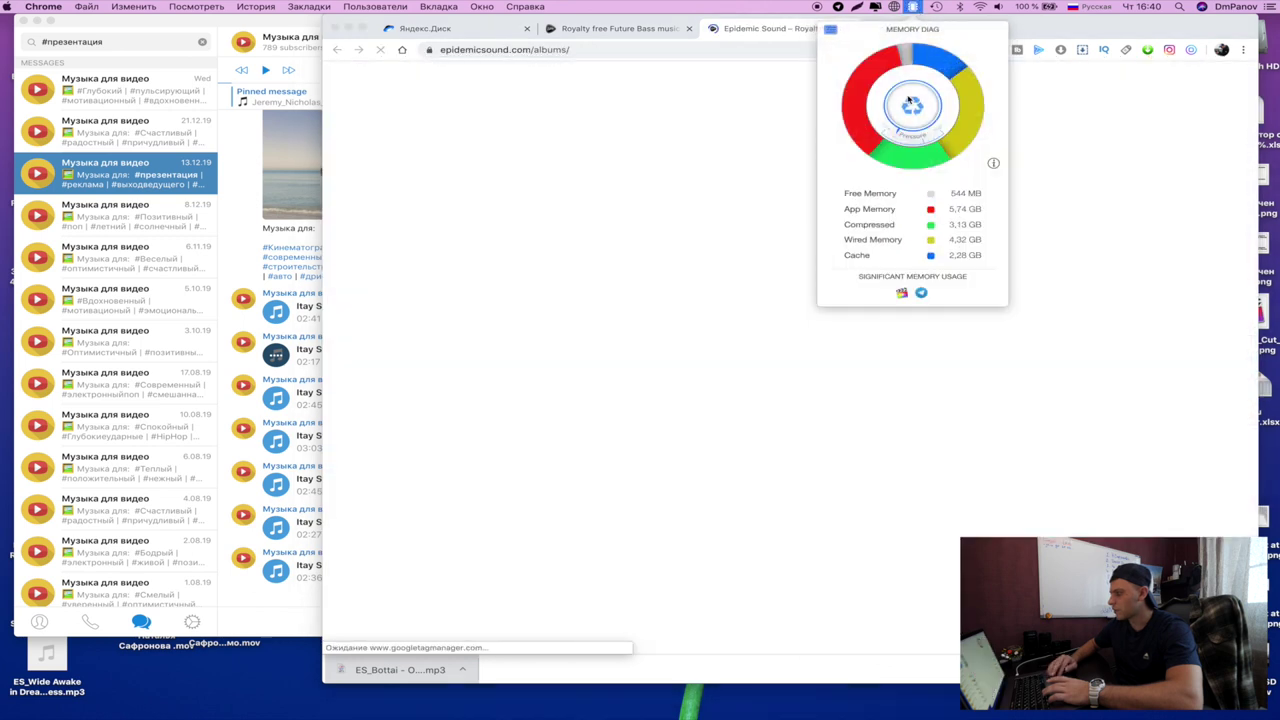
# - Search the Epidemic Sound effects for "riser", audition Riser Suction 4 and Riser Suction 5, and download Riser Suction 5
pyautogui.click(852, 113)
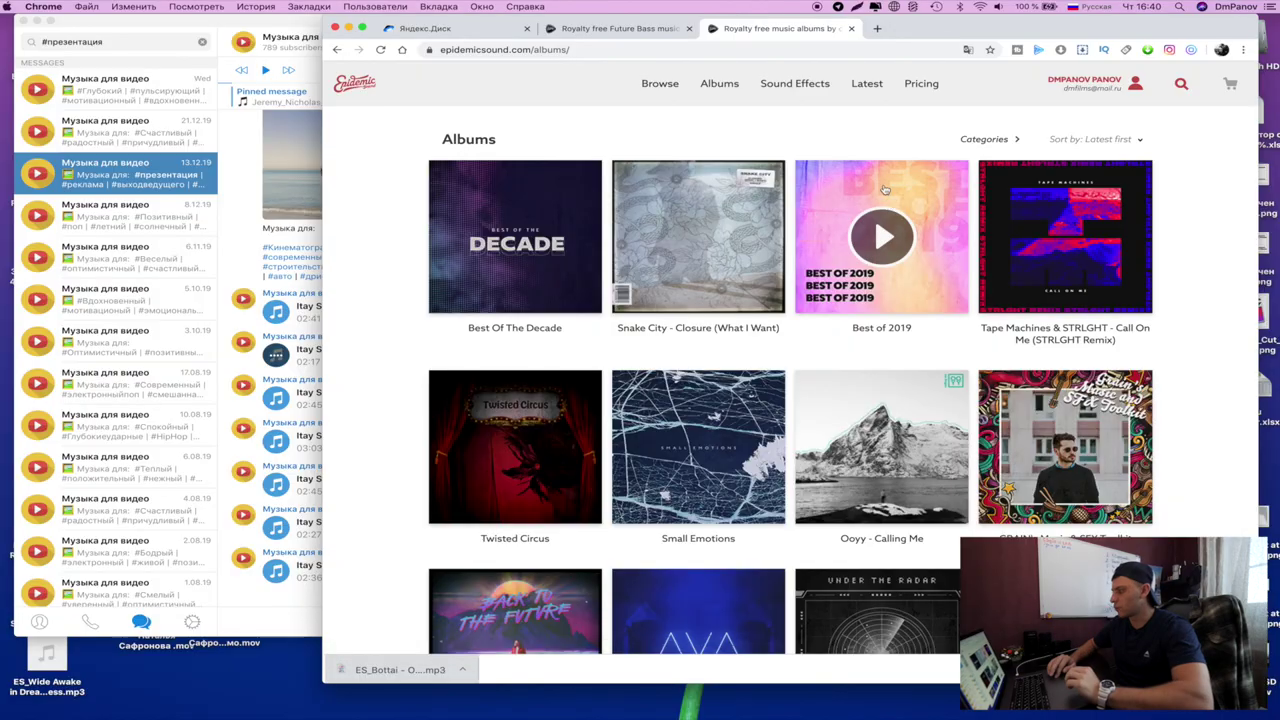
pyautogui.write('ris')
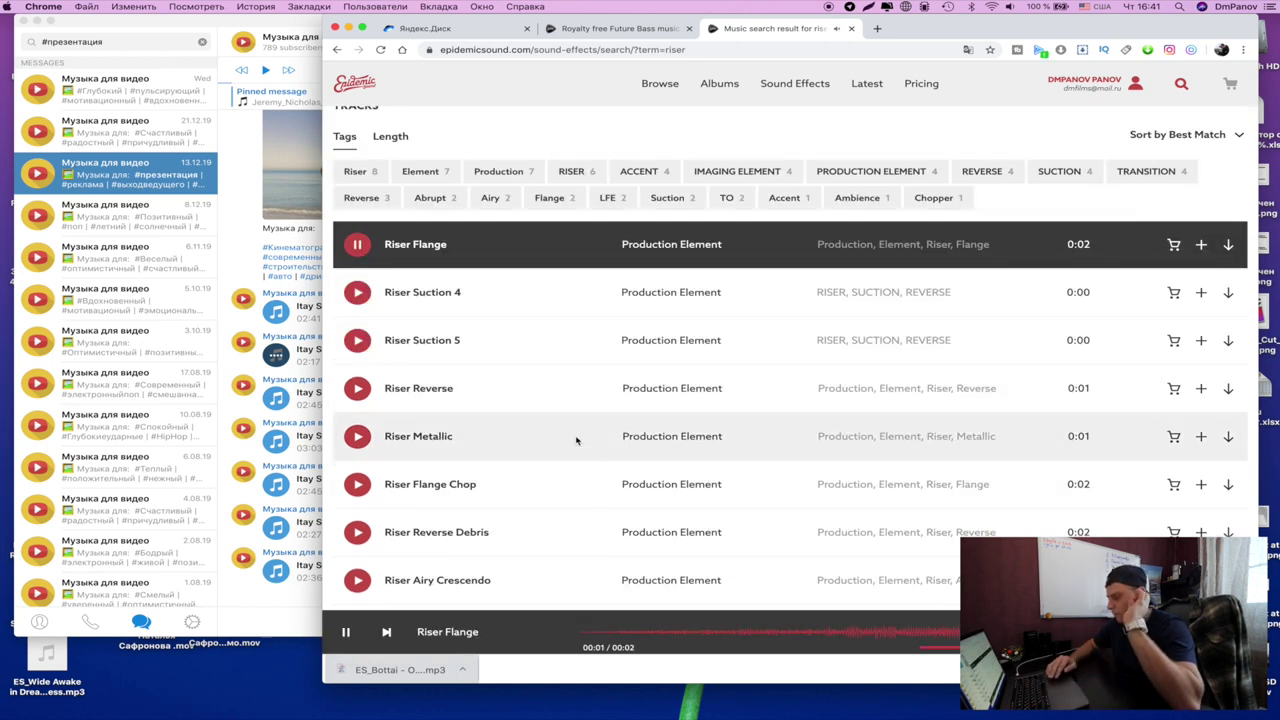
pyautogui.click(358, 293)
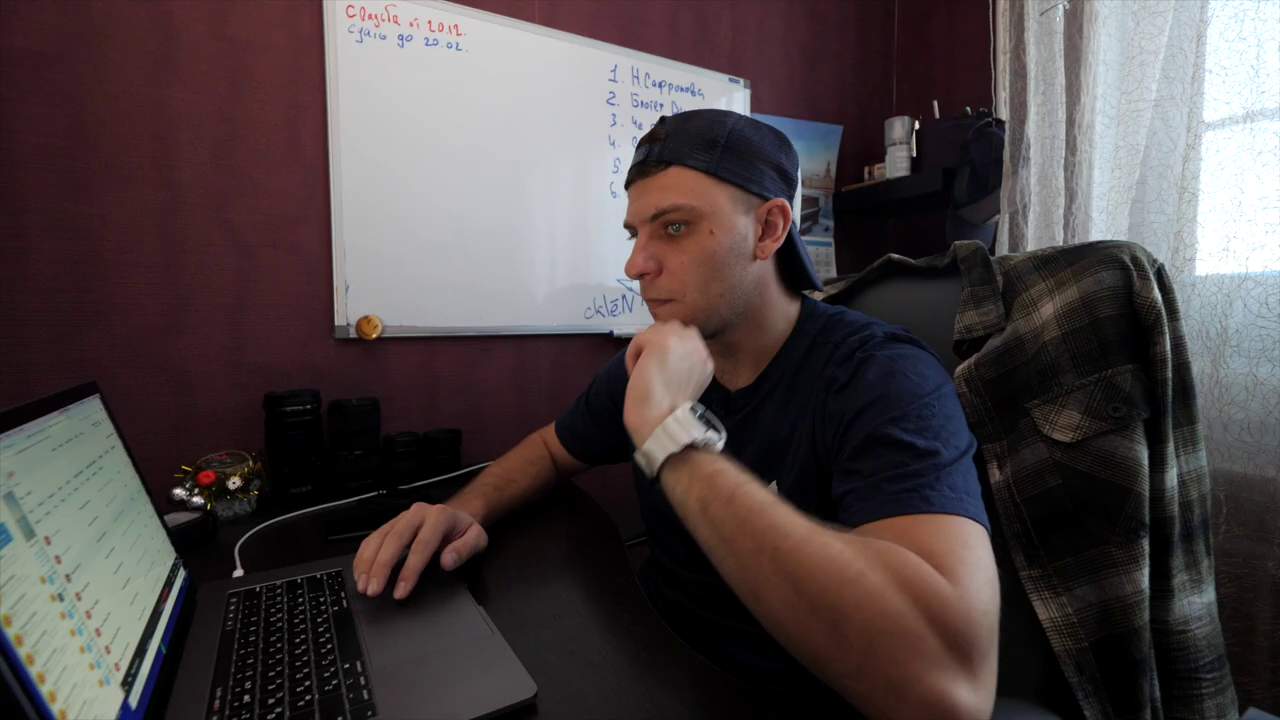
pyautogui.click(358, 341)
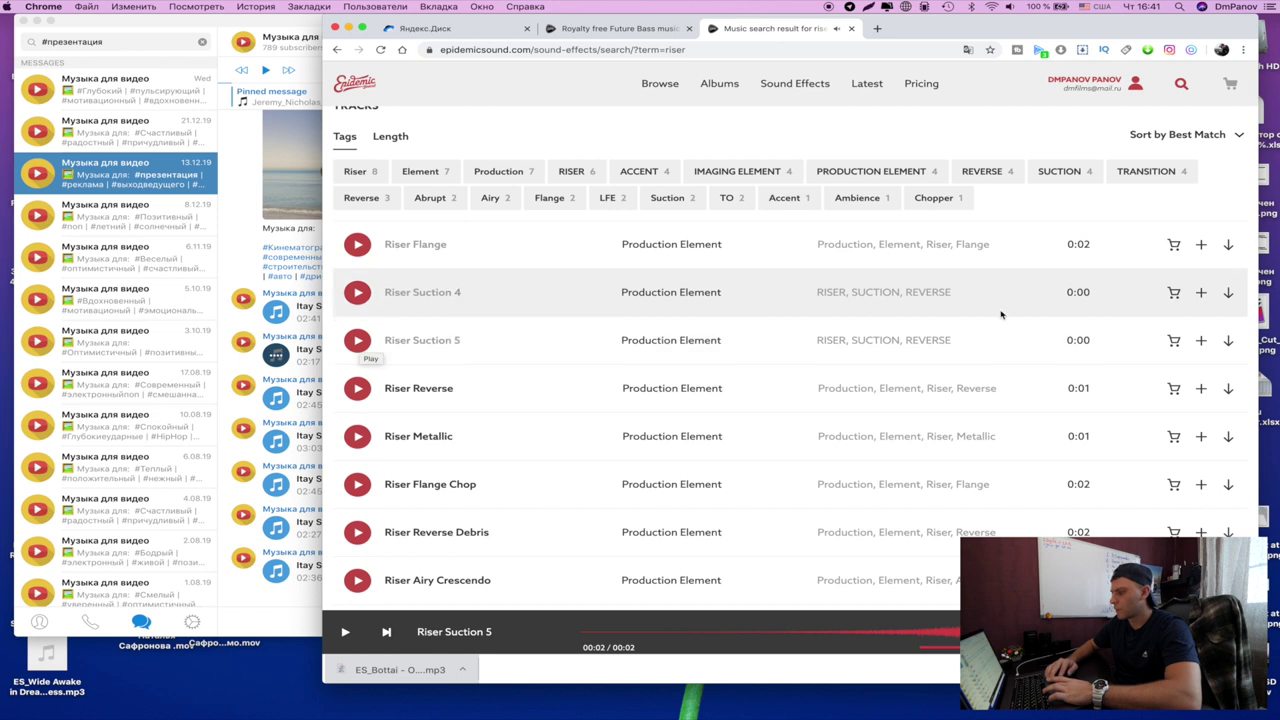
pyautogui.click(1226, 340)
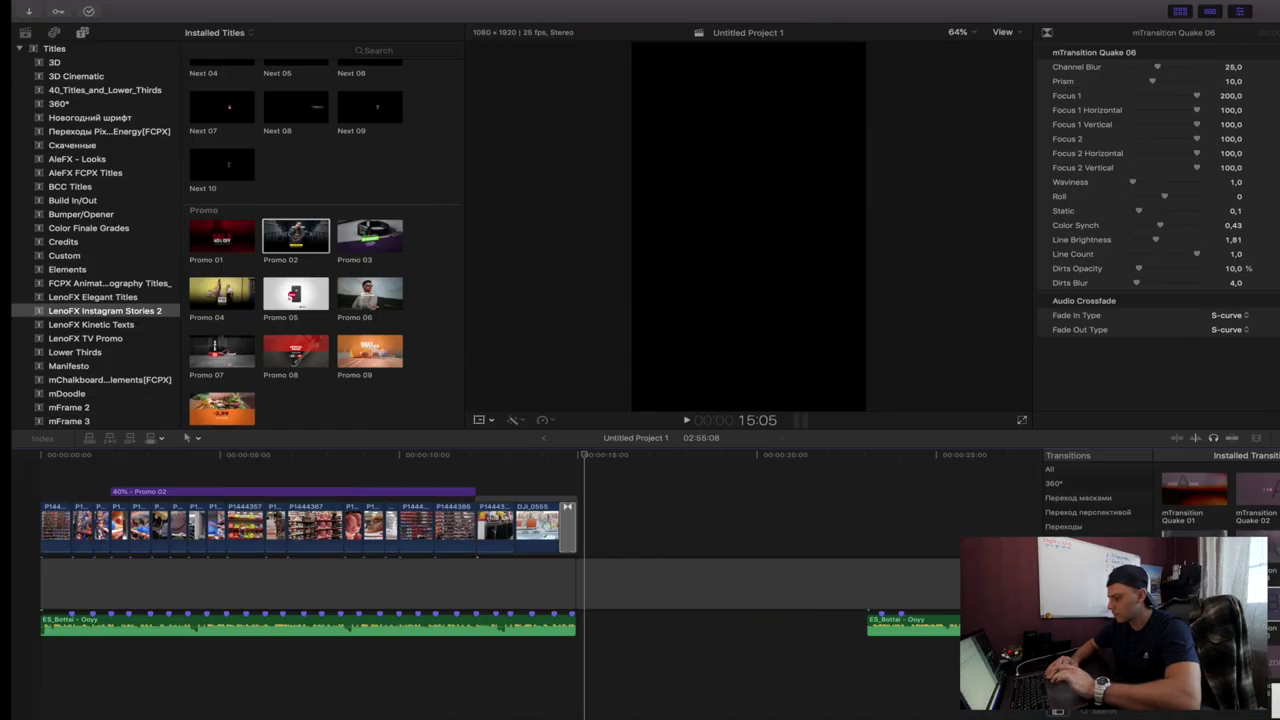
# - Switch to Final Cut Pro, place ES_Riser Suction 5 below the music so it ends with the montage, and play the ending
pyautogui.moveTo(571, 719); pyautogui.dragTo(514, 666)
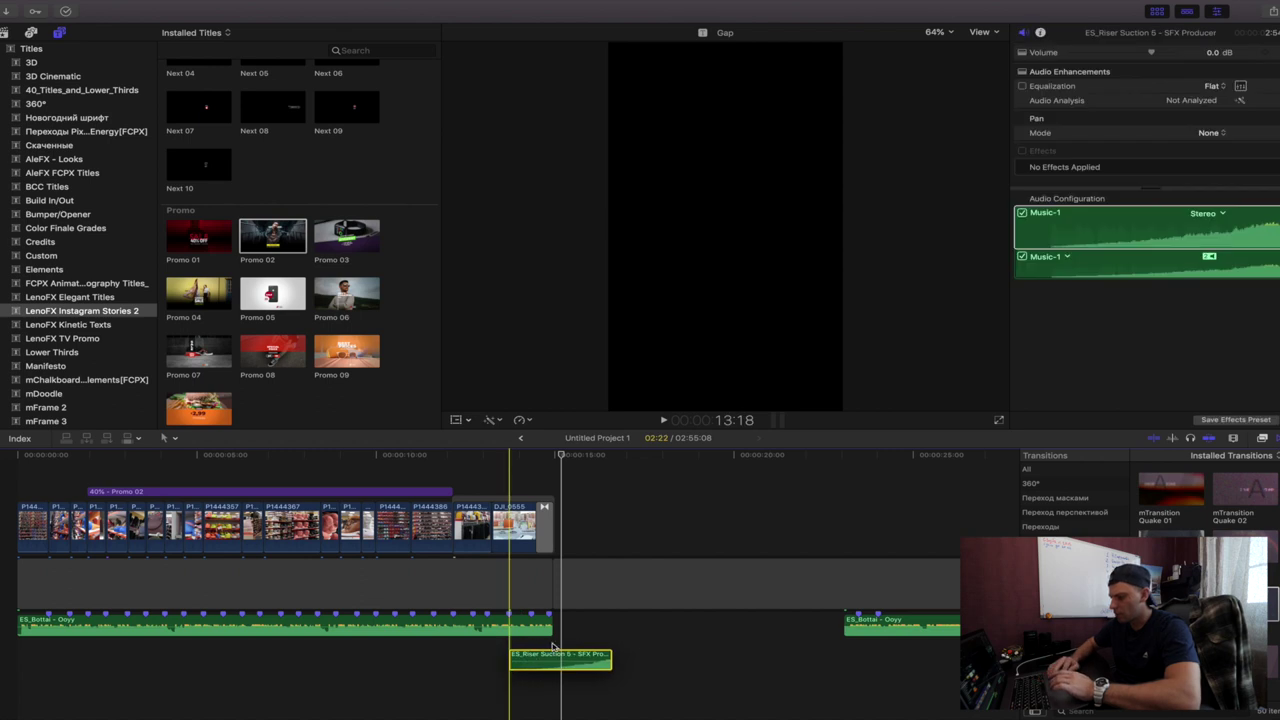
pyautogui.moveTo(592, 650); pyautogui.dragTo(536, 650)
pyautogui.press('space')
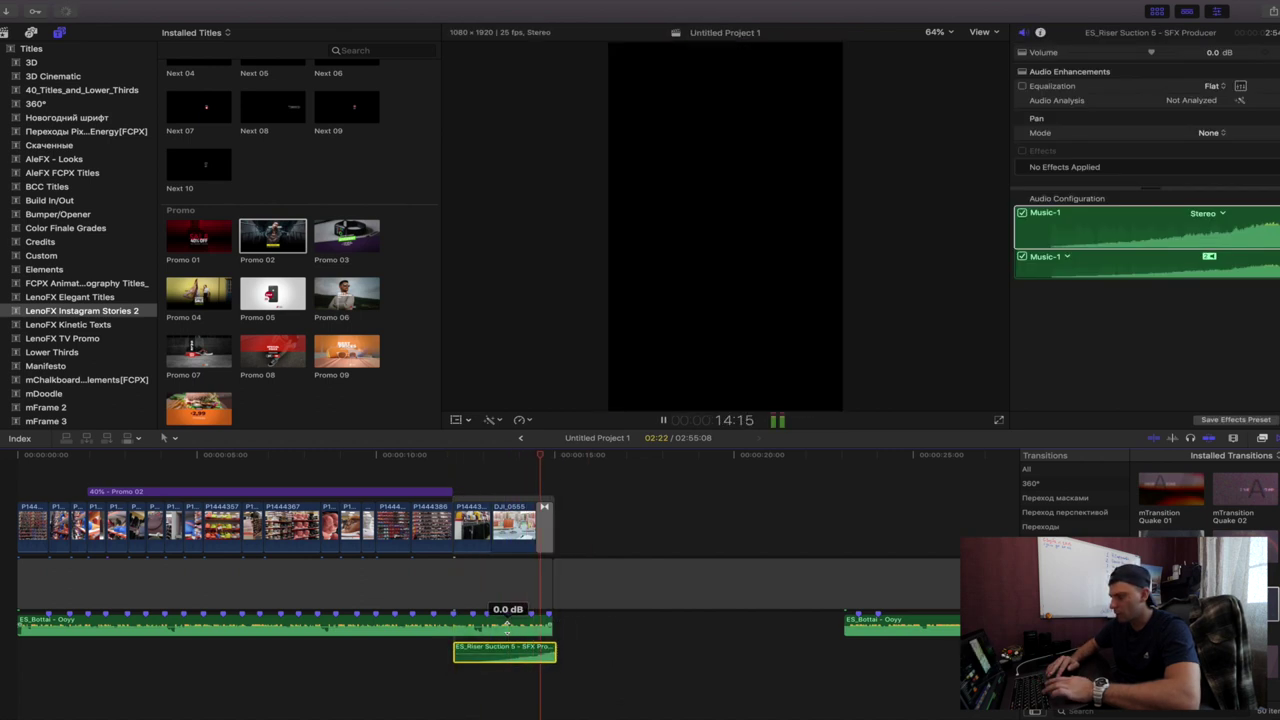
pyautogui.moveTo(546, 652); pyautogui.dragTo(542, 652)
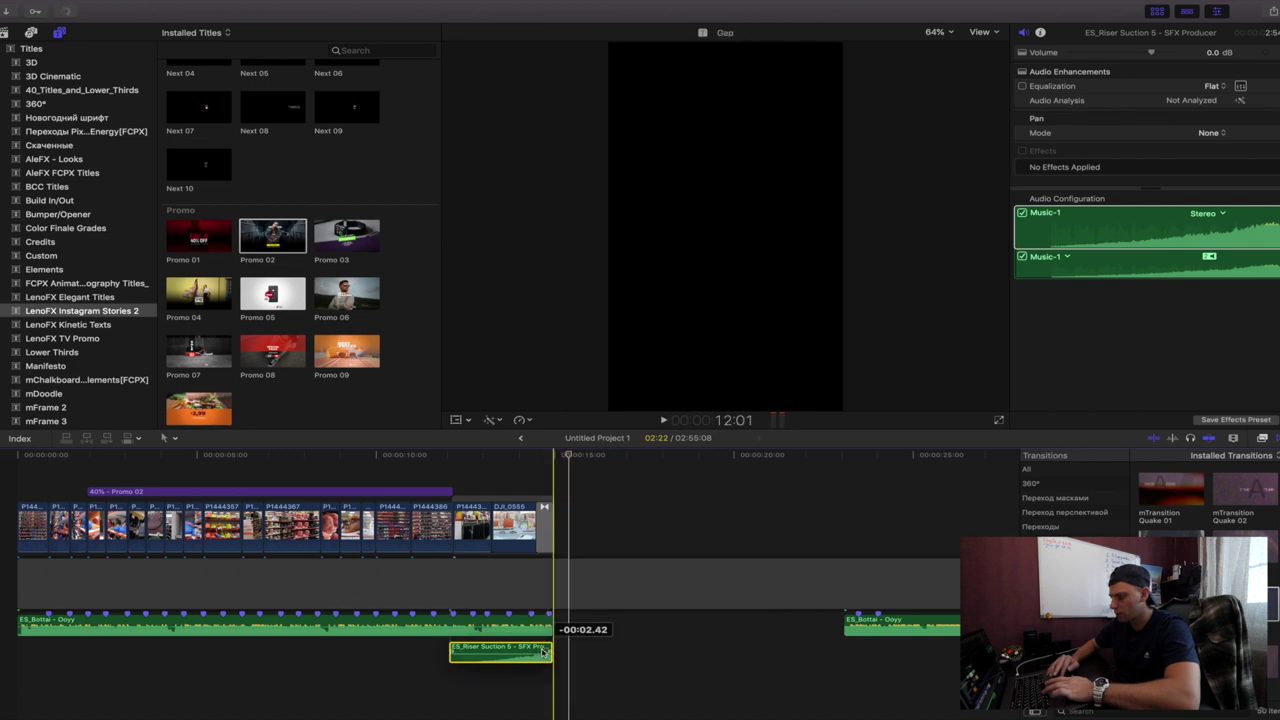
pyautogui.press('space')
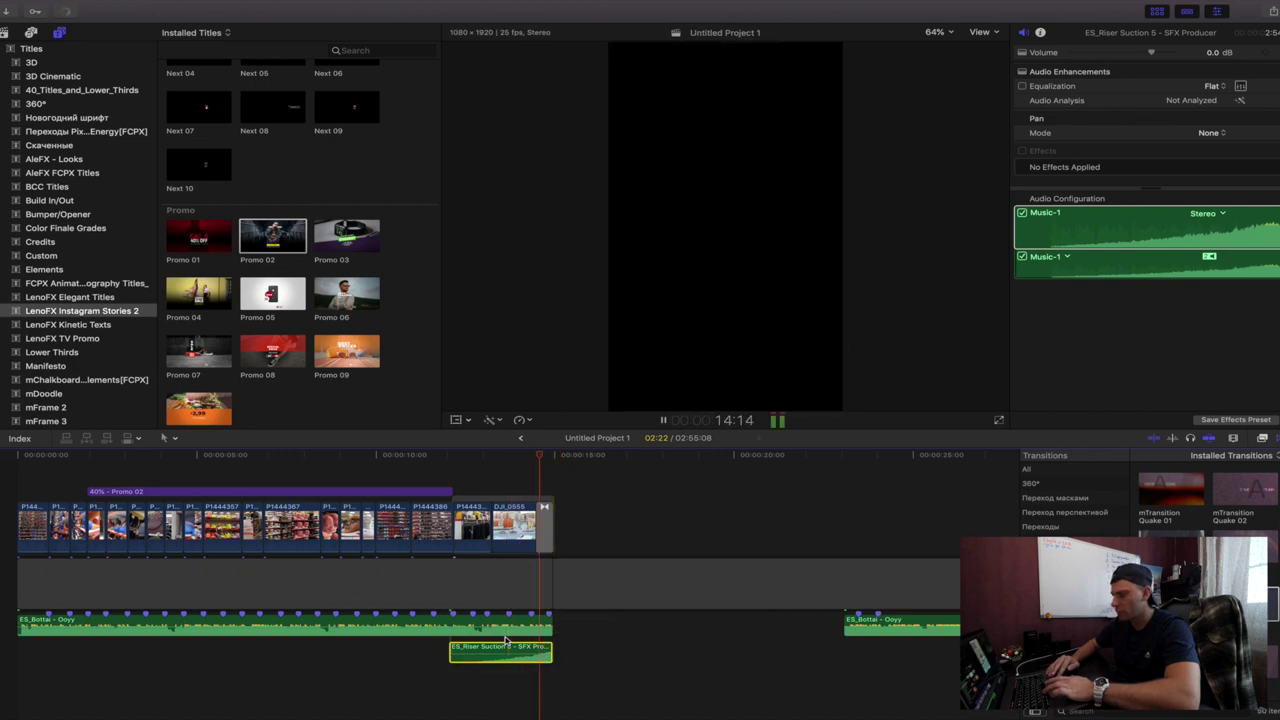
pyautogui.press('space')
# - Switch to Chrome, search the sound effects for "hit" and filter the results by the METALLIC tag
pyautogui.hotkey('ctrl', 'Left')
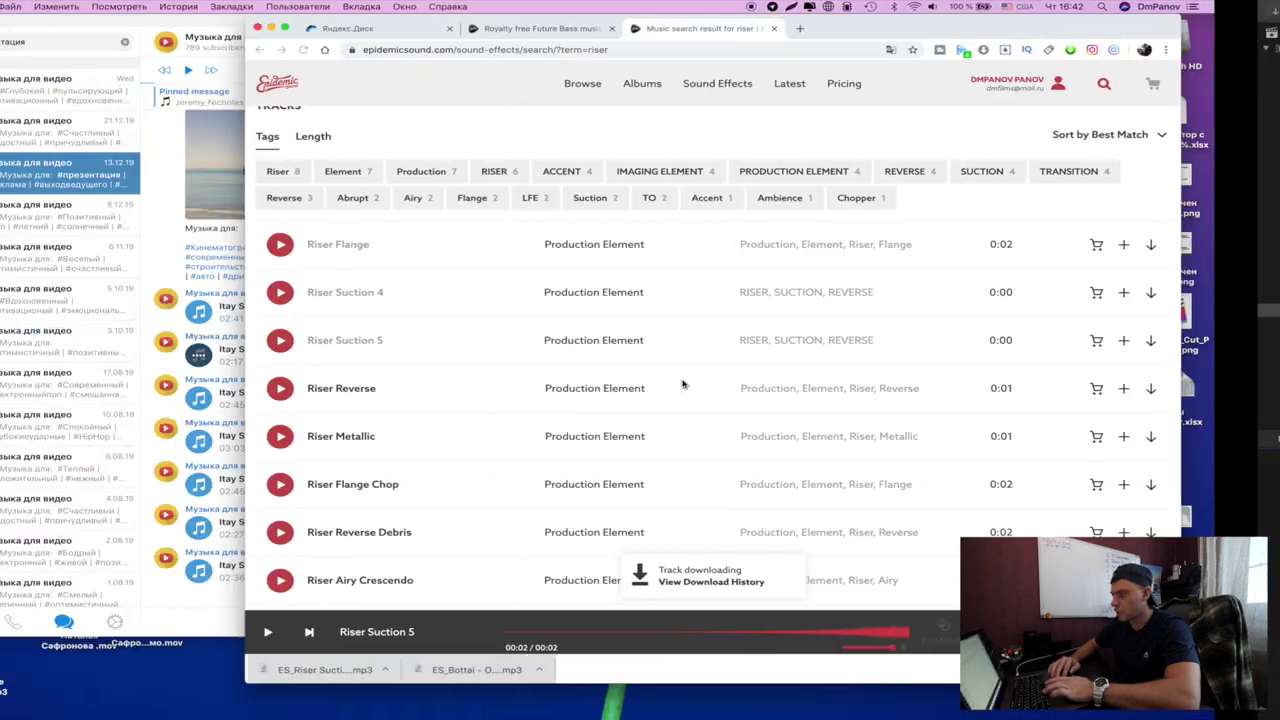
pyautogui.scroll(3, 645, 192)
pyautogui.click(686, 155)
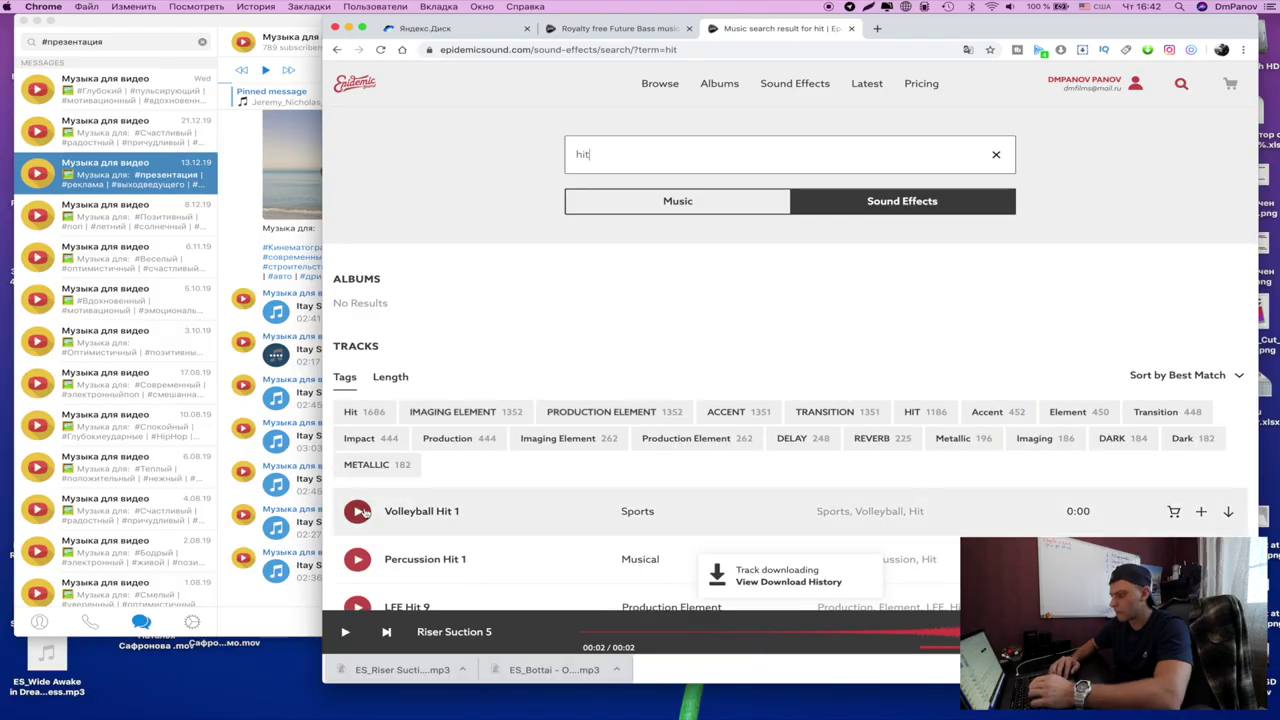
pyautogui.scroll(-6, 380, 490)
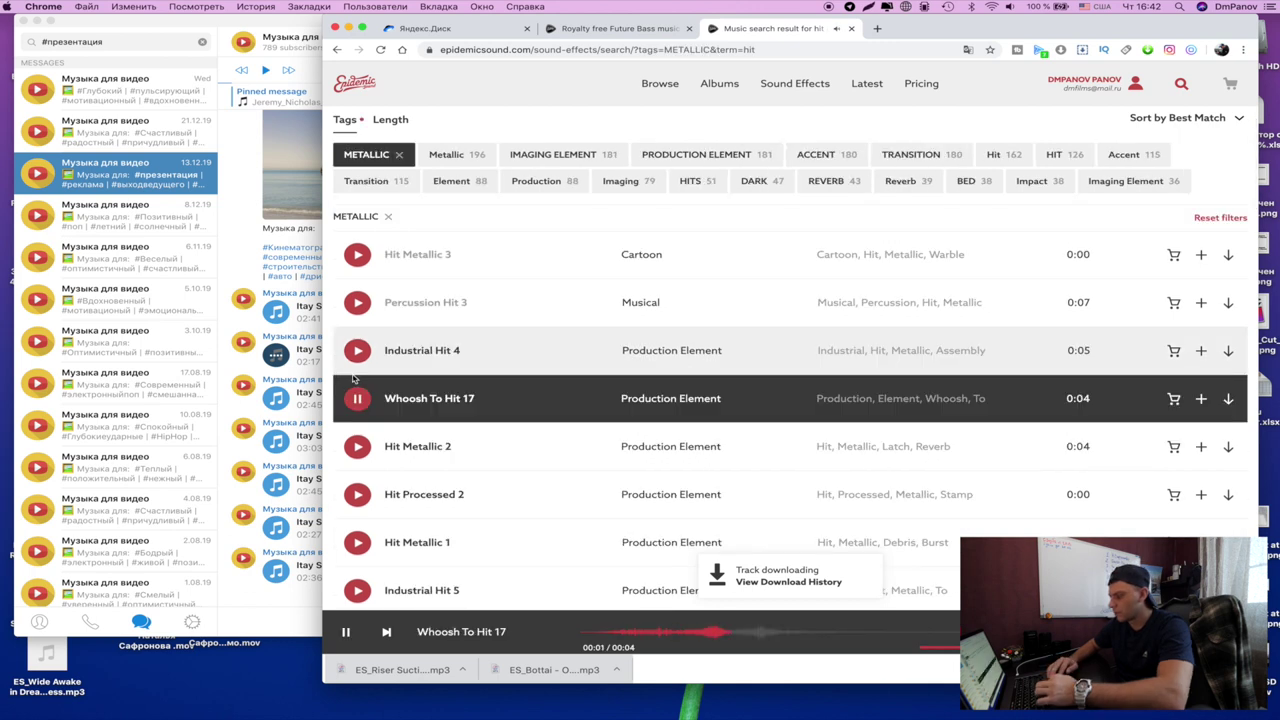
# - Audition Hit Metallic 2 and download its full mix
pyautogui.click(358, 447)
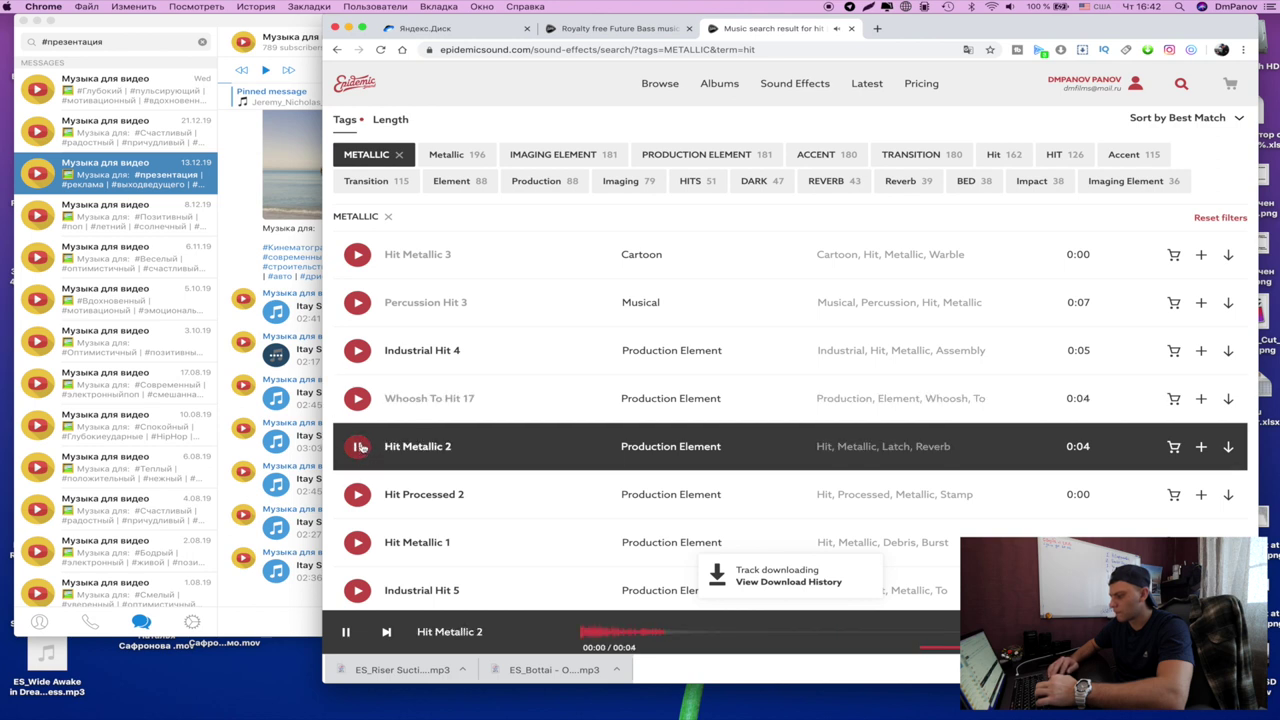
pyautogui.click(1228, 447)
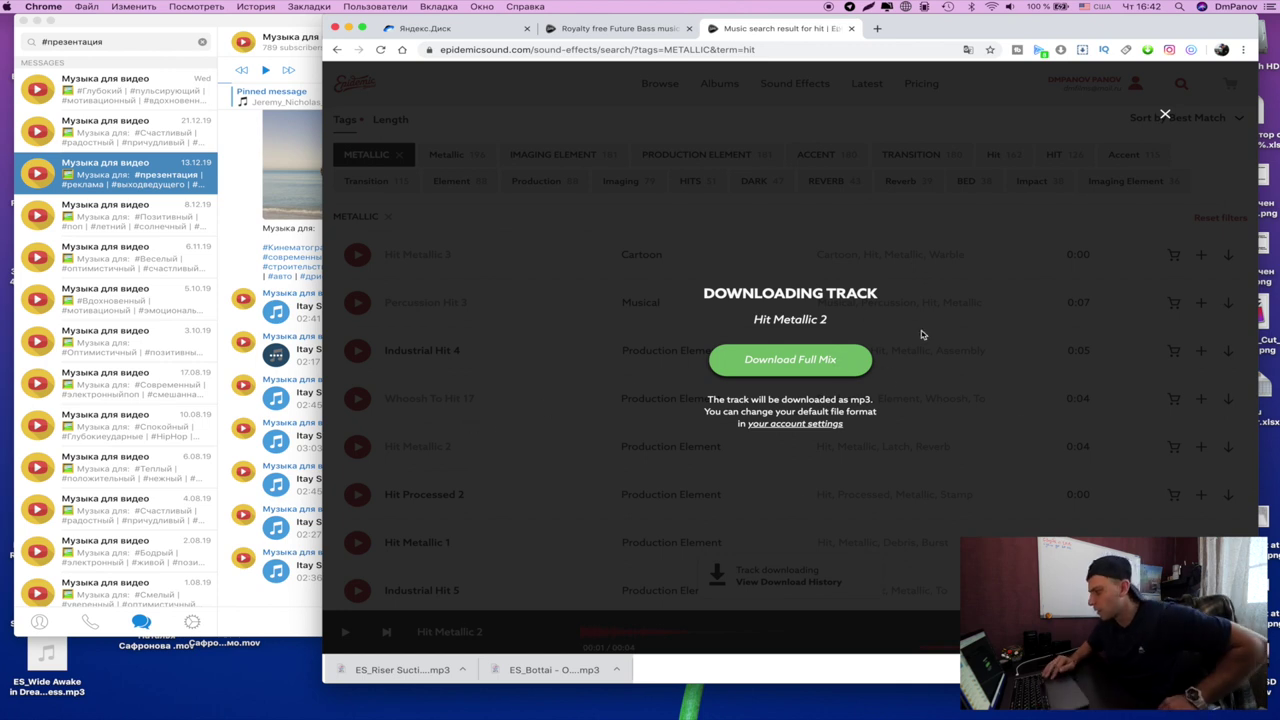
pyautogui.click(1164, 116)
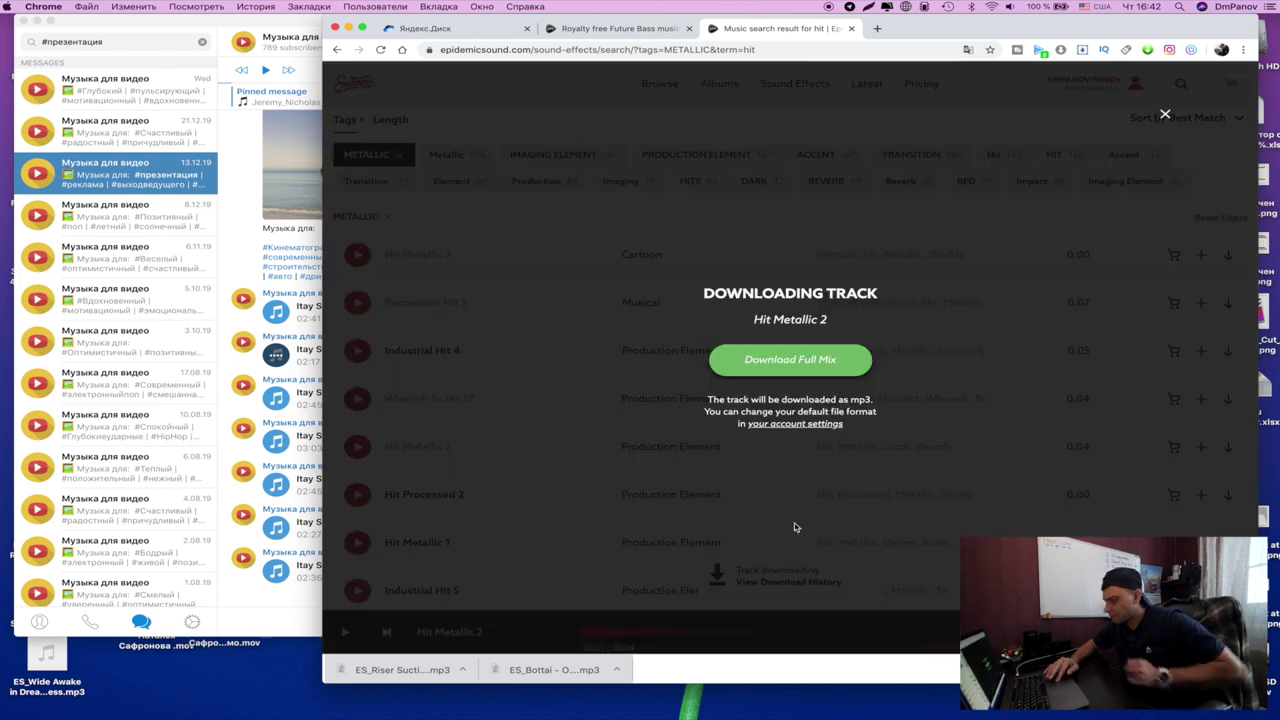
pyautogui.click(783, 365)
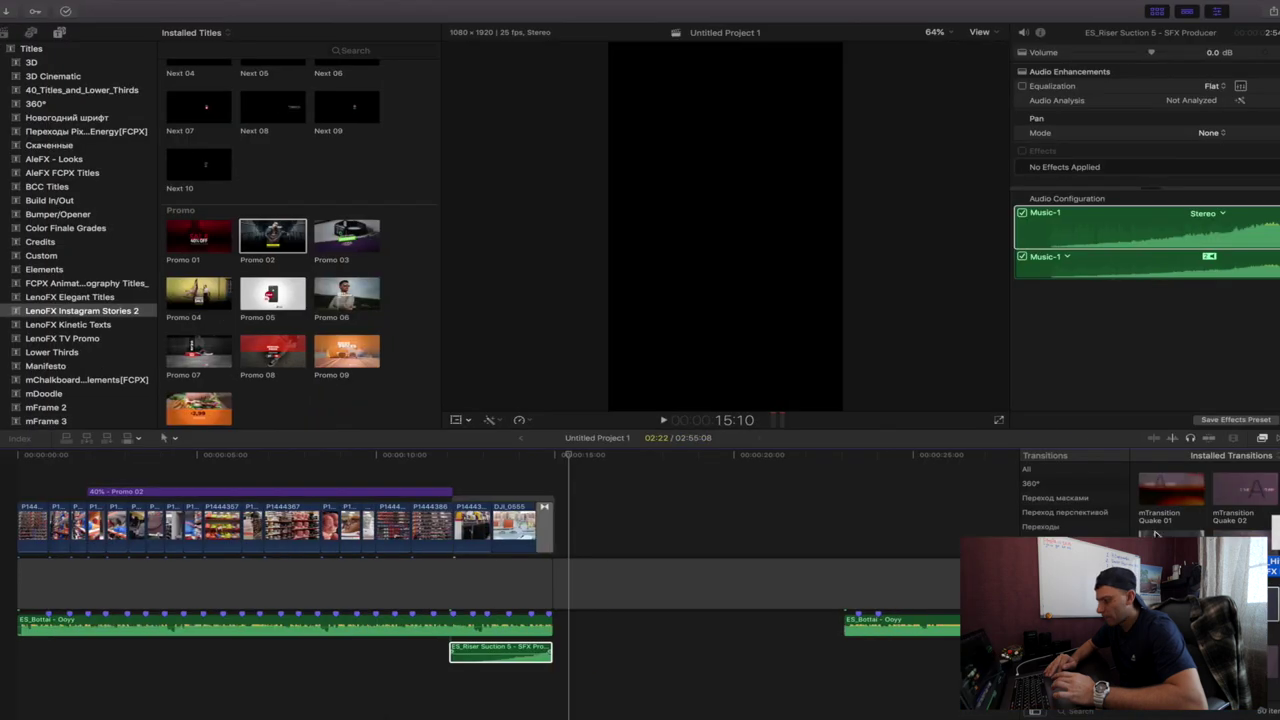
# - Switch to Final Cut Pro, place ES_Hit Metallic 2 at the closing transition and shift the riser earlier to lead into it
pyautogui.moveTo(453, 680); pyautogui.dragTo(462, 684)
pyautogui.moveTo(541, 703); pyautogui.dragTo(556, 598)
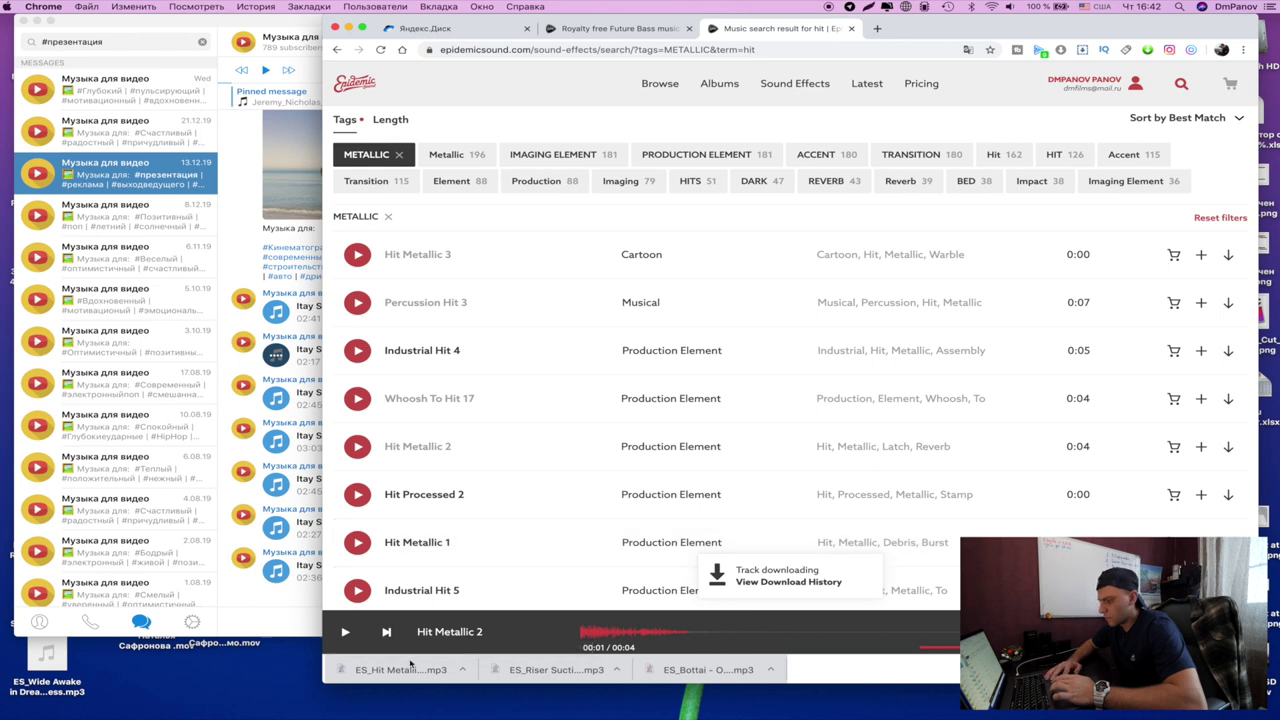
pyautogui.hotkey('ctrl', 'Right')
pyautogui.moveTo(490, 693); pyautogui.dragTo(548, 621)
pyautogui.moveTo(530, 677); pyautogui.dragTo(518, 677)
pyautogui.press('space')
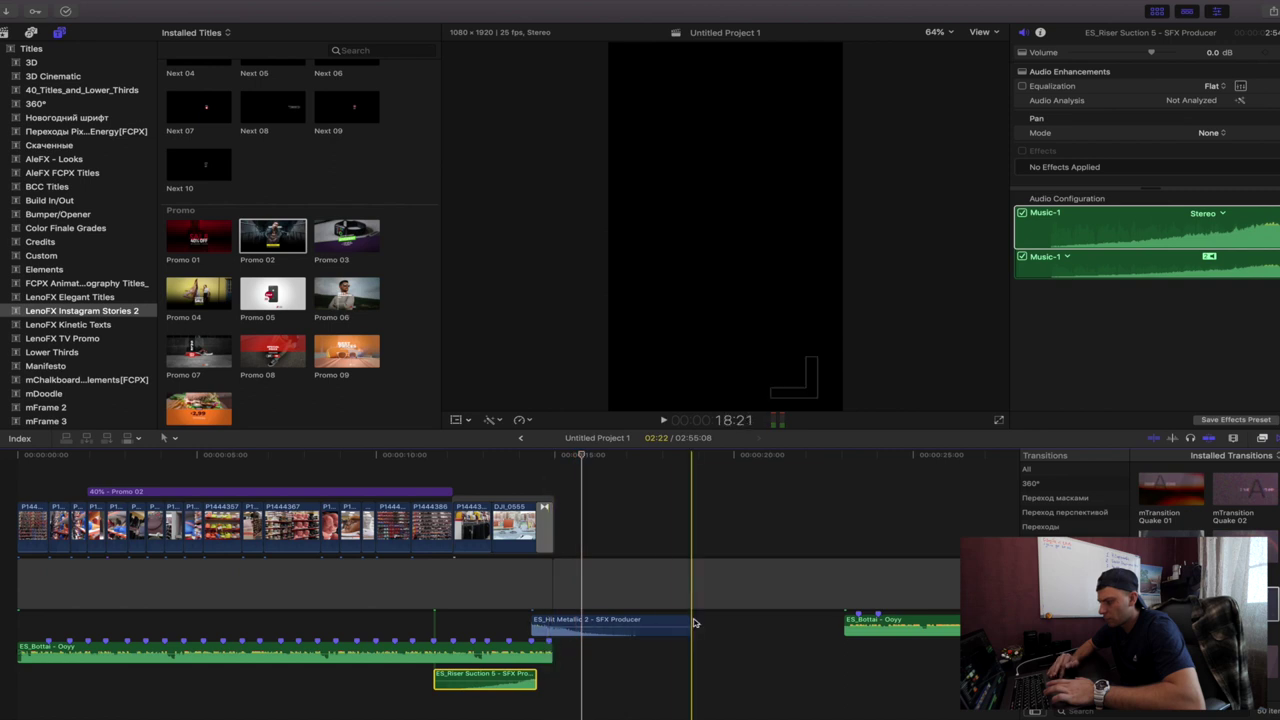
# - Trim the ES_Hit Metallic 2 clip to the end of the montage and extend the closing mTransition Quake 06 slightly earlier
pyautogui.moveTo(689, 621); pyautogui.dragTo(557, 622)
pyautogui.moveTo(540, 527); pyautogui.dragTo(536, 527)
pyautogui.press('space')
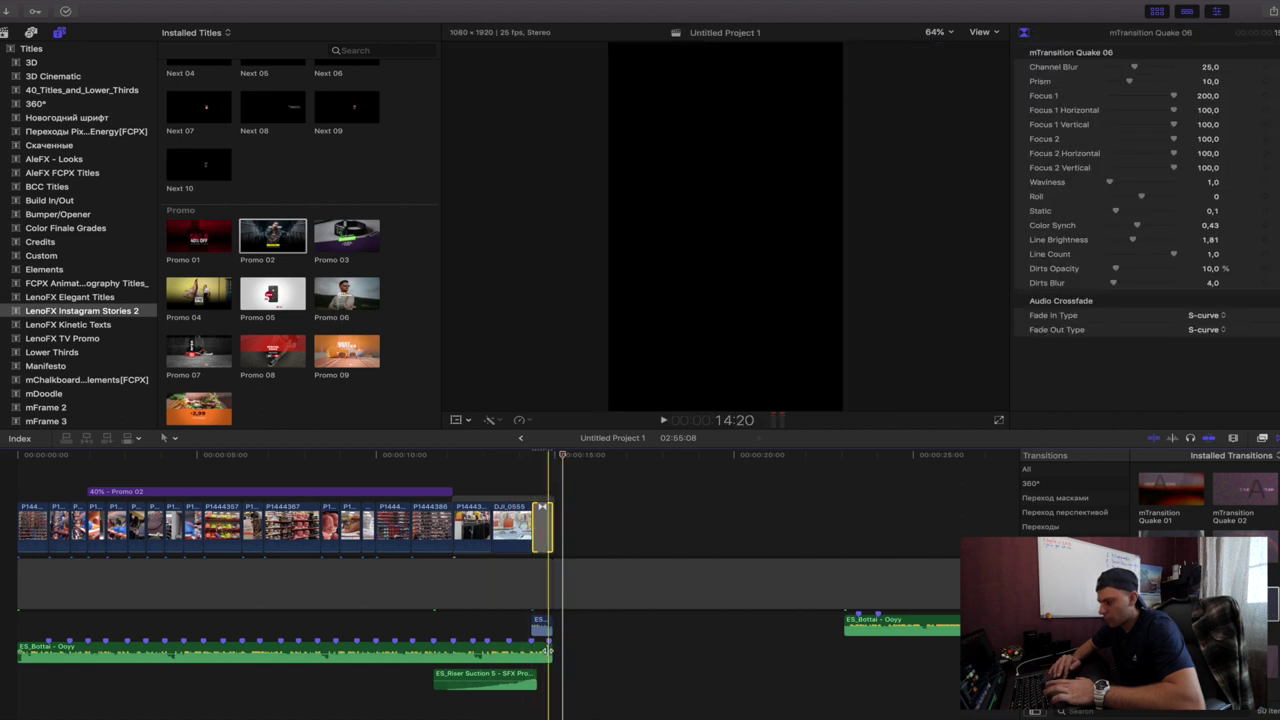
# - Shorten the first ES_Bottai music clip to end with the riser and play back the ending
pyautogui.click(498, 632)
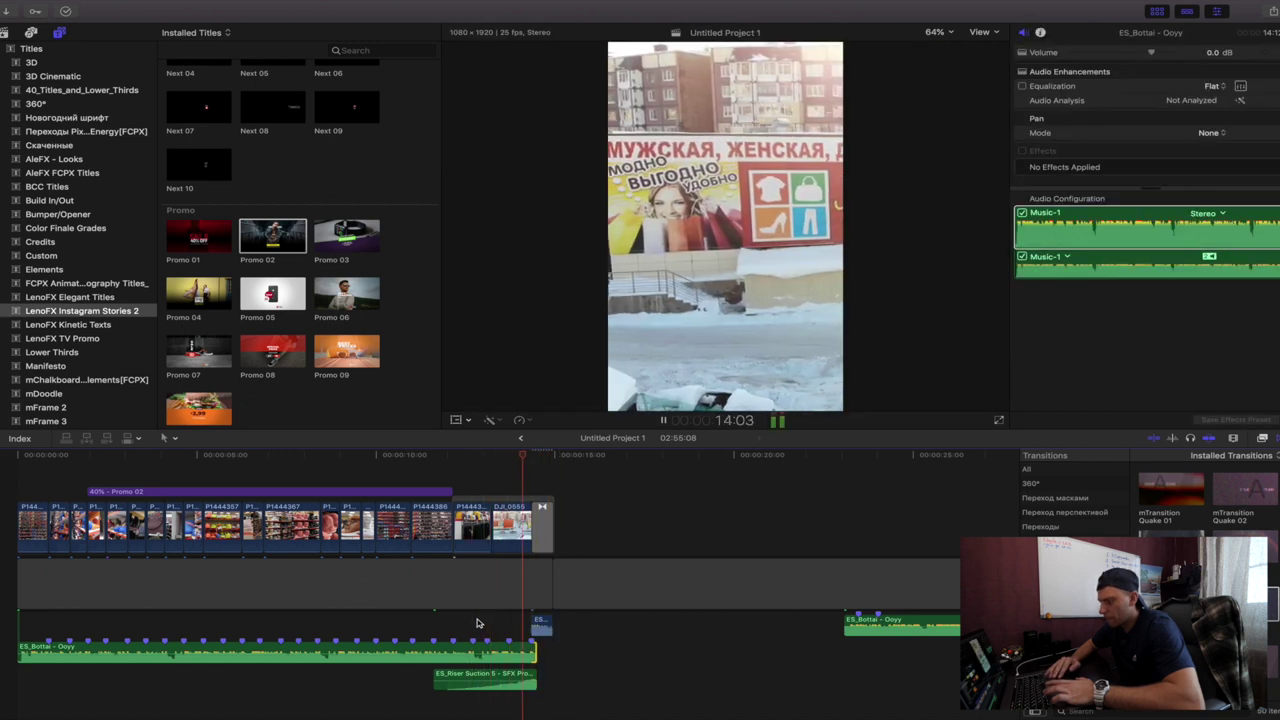
pyautogui.press('space')
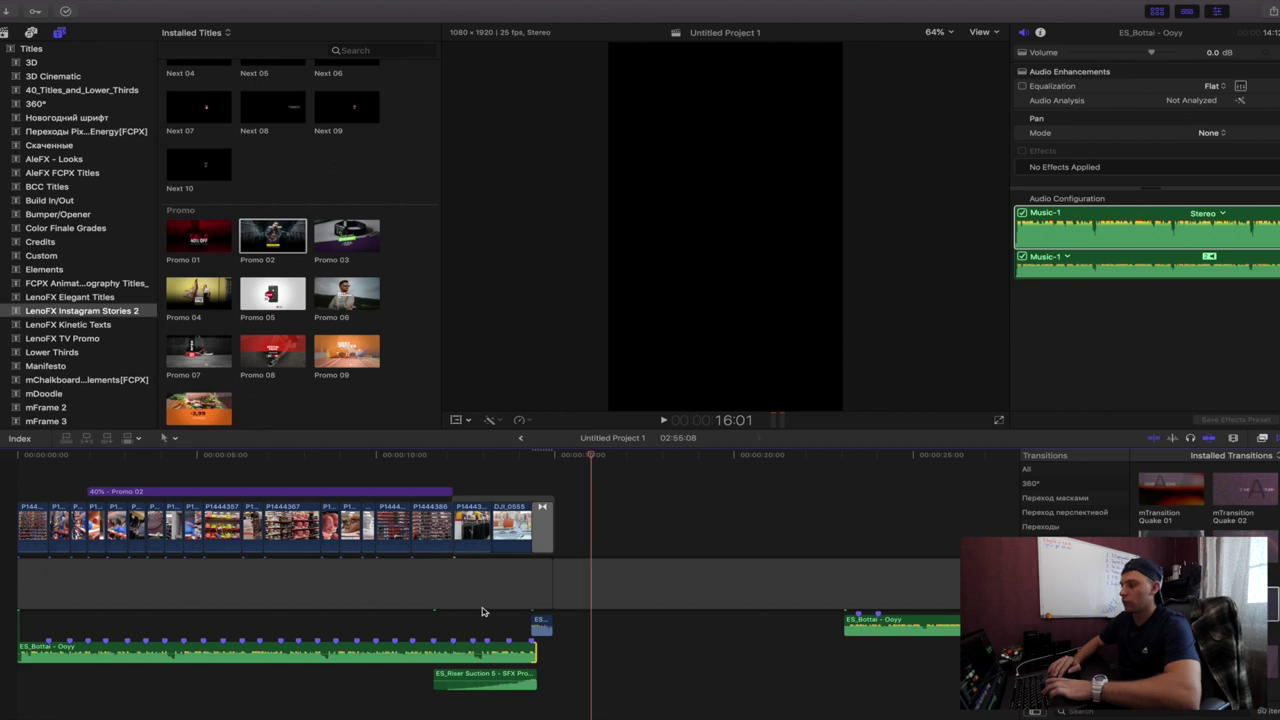
pyautogui.scroll(-1, 480, 612)
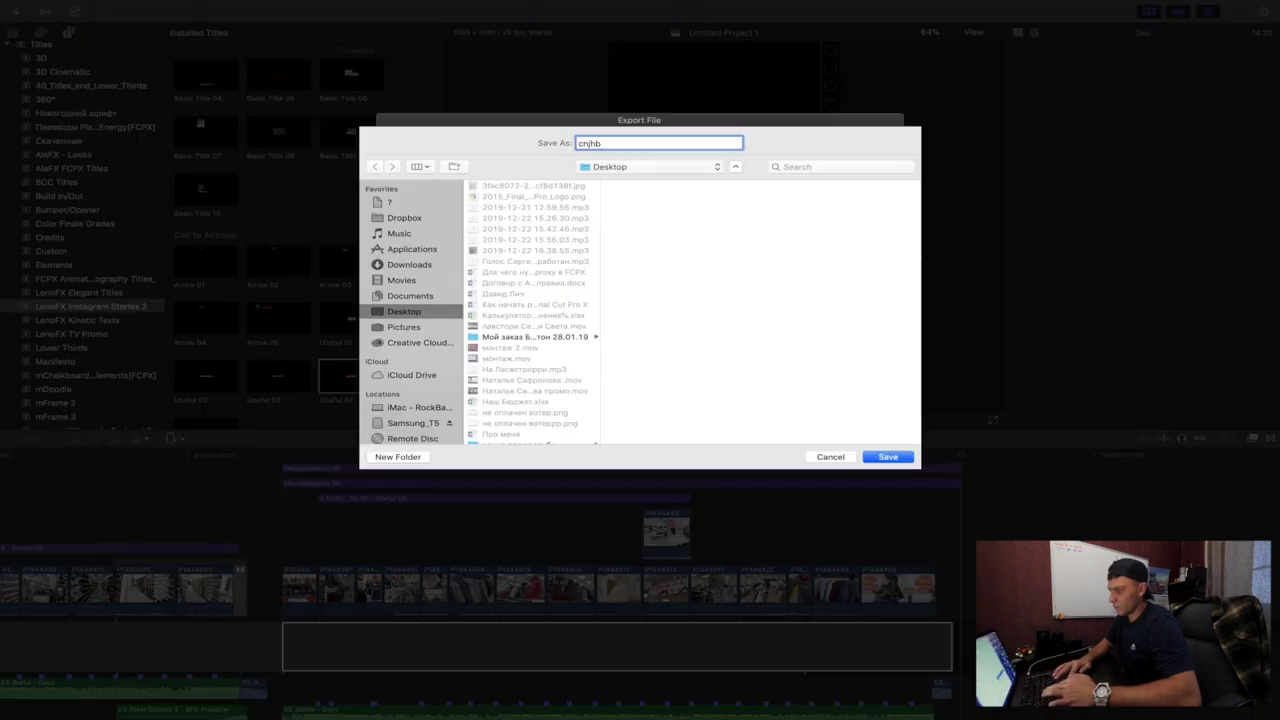
# - Save the export to the Desktop as "сторис 3" and preview the exported video
pyautogui.press('BackSpace')
pyautogui.press('BackSpace')
pyautogui.press('BackSpace')
pyautogui.press('BackSpace')
pyautogui.press('BackSpace')
pyautogui.press('BackSpace')
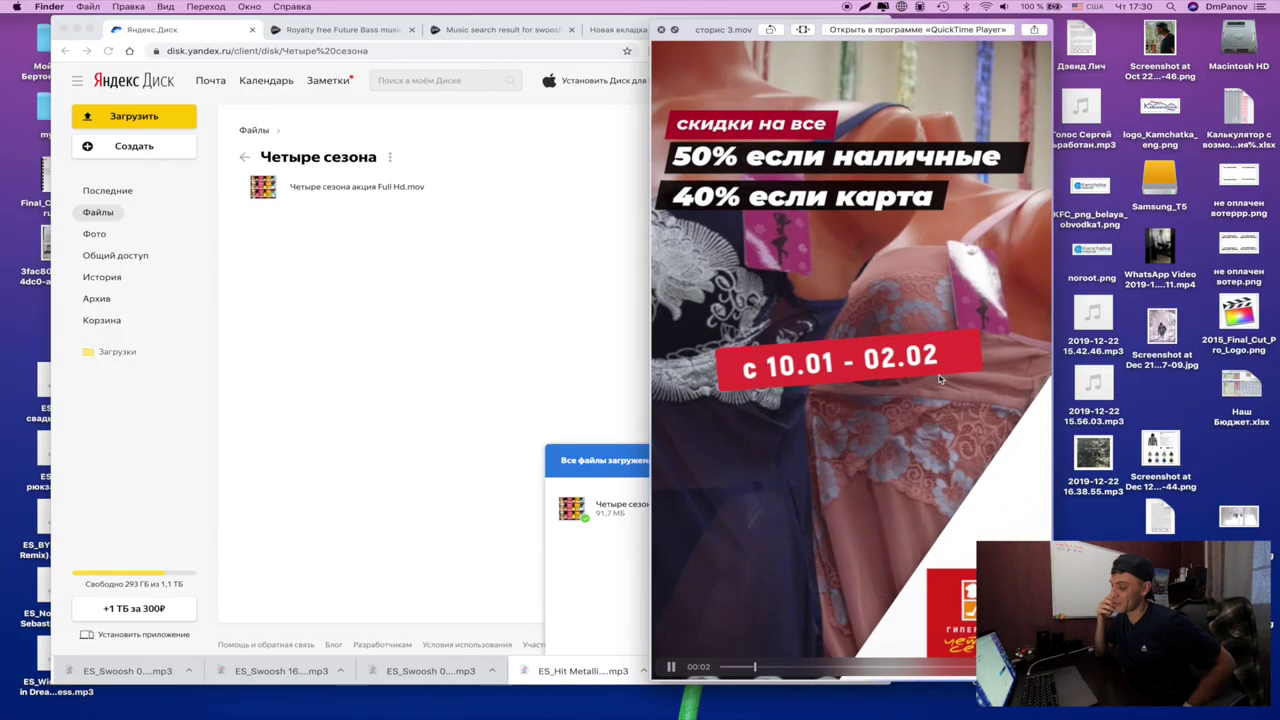
pyautogui.press('space')
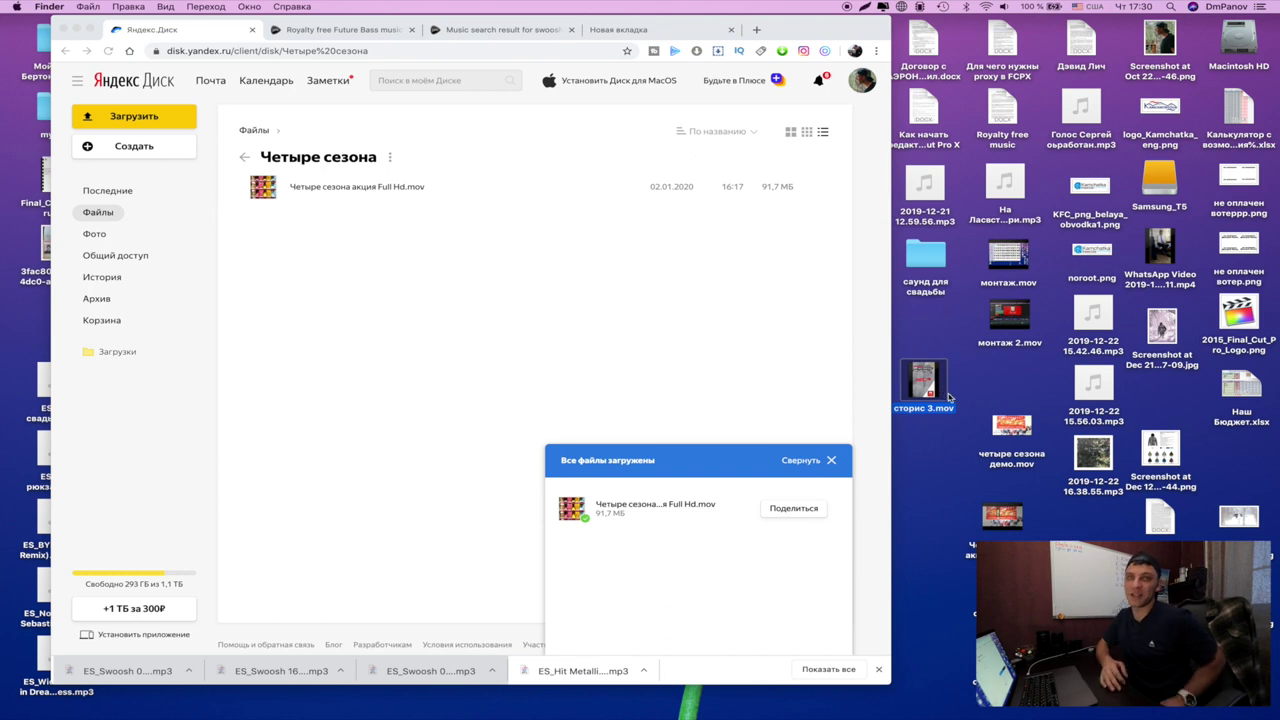